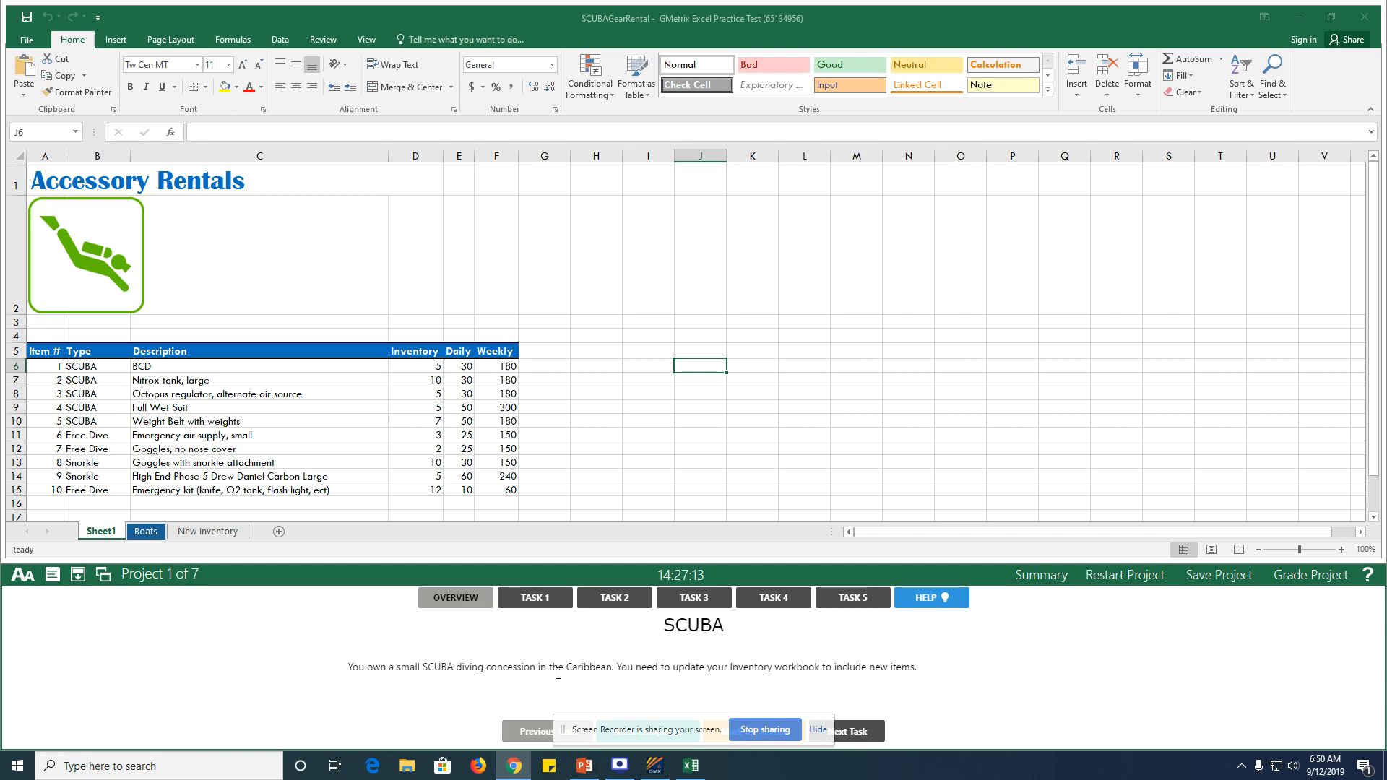
Open Task 1 and start a text import of MoreToys.csv from the GMetrixTemplates folder at cell A16 of Sheet1.
click(532, 601)
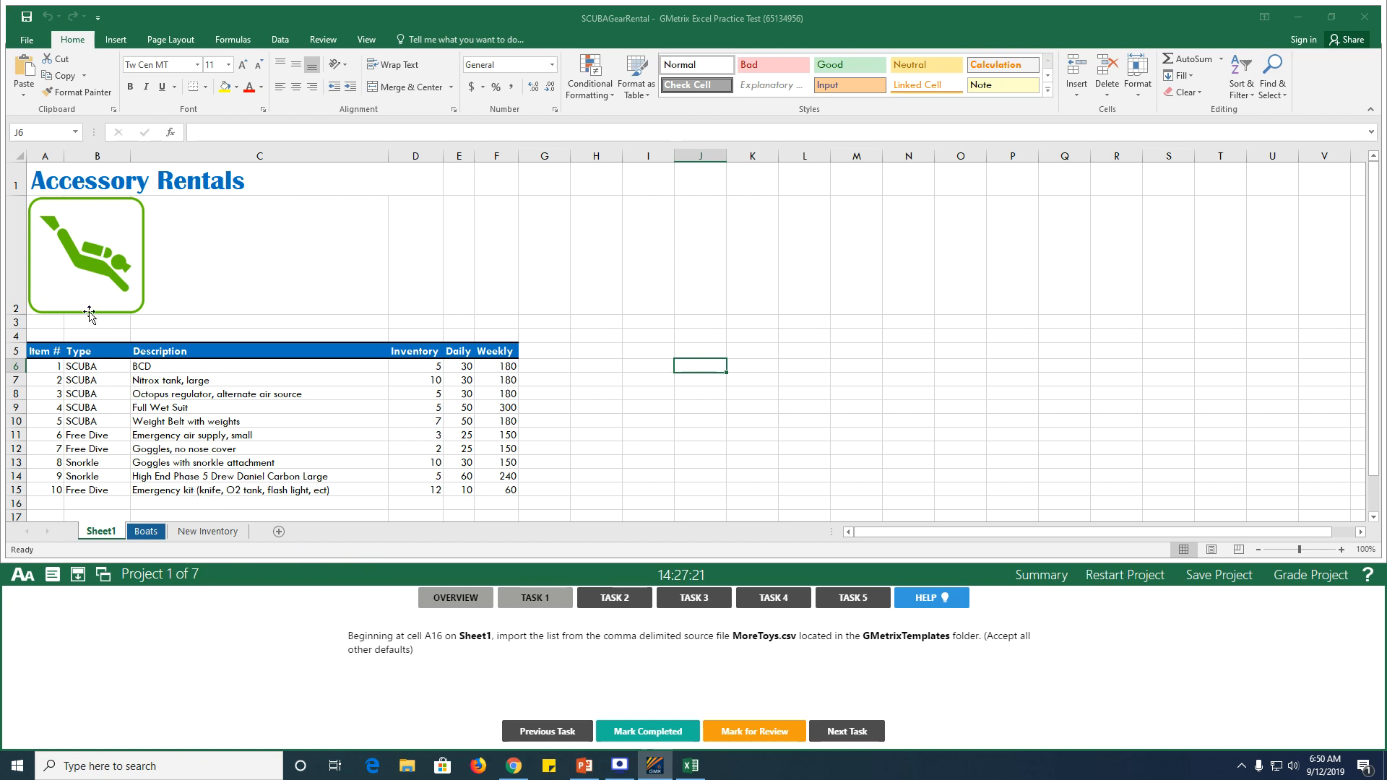
click(46, 507)
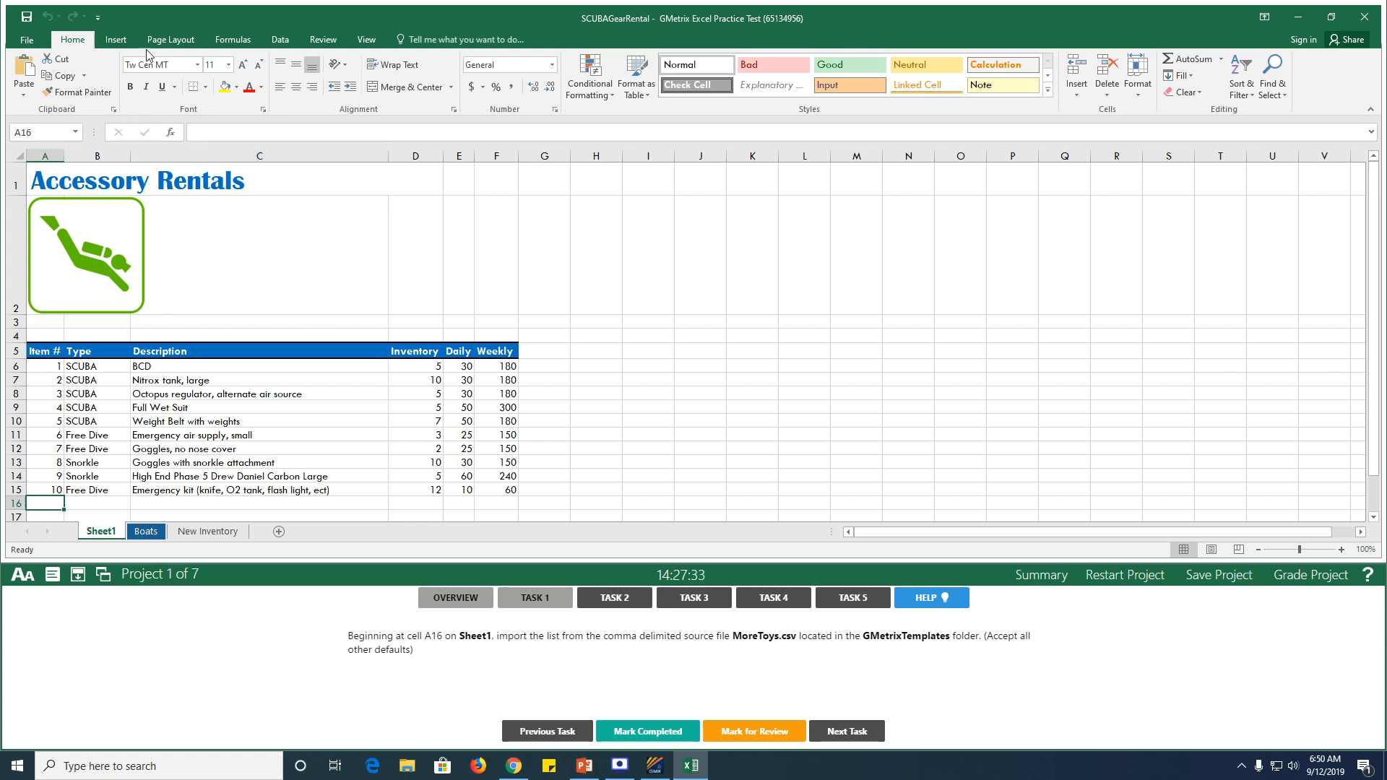
click(116, 39)
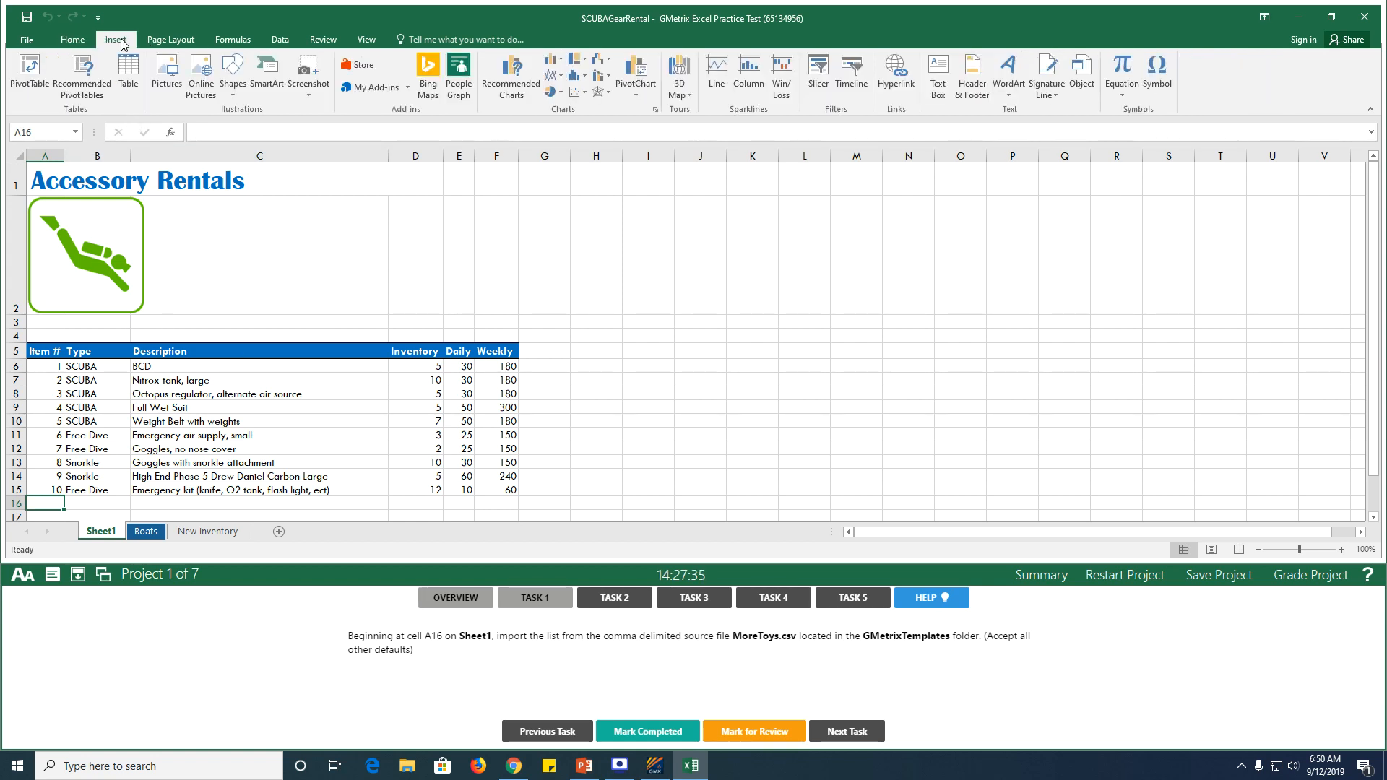
click(281, 40)
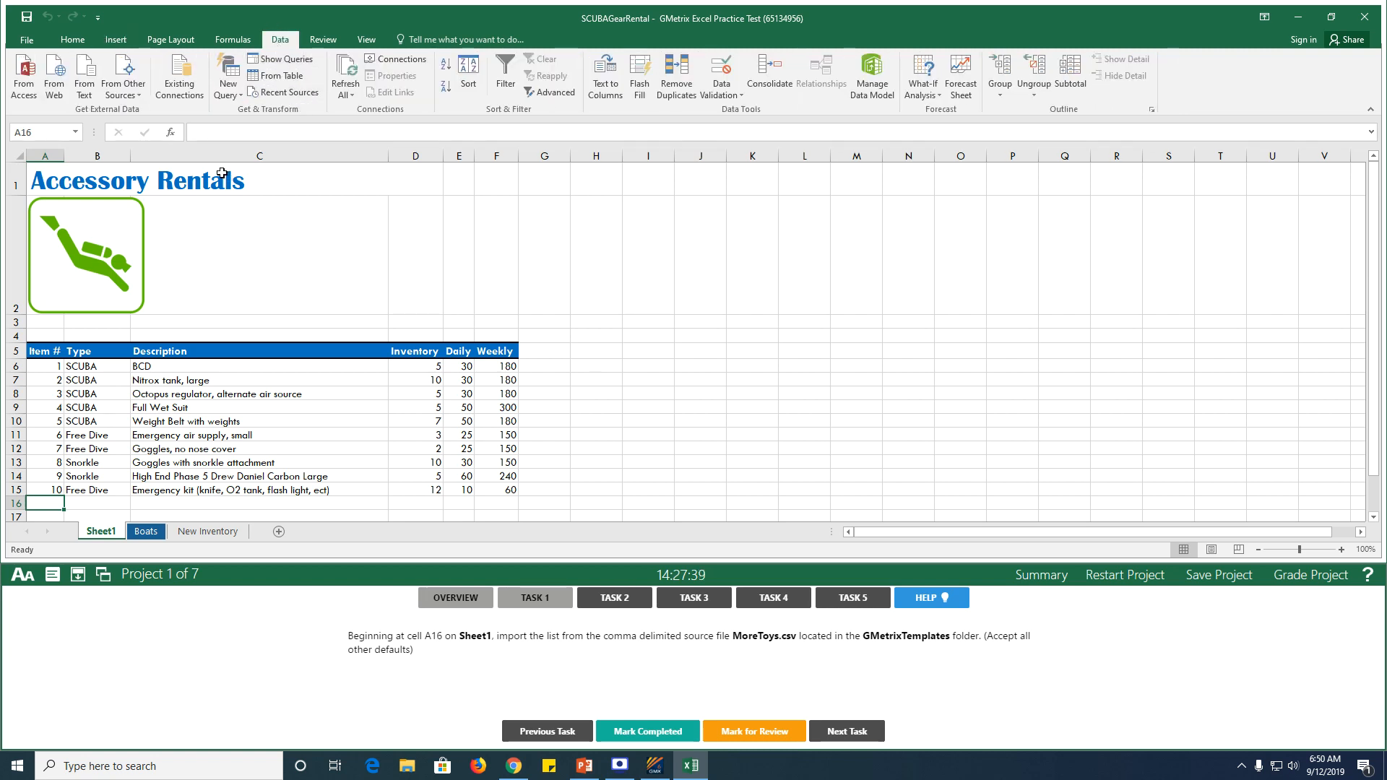
click(84, 87)
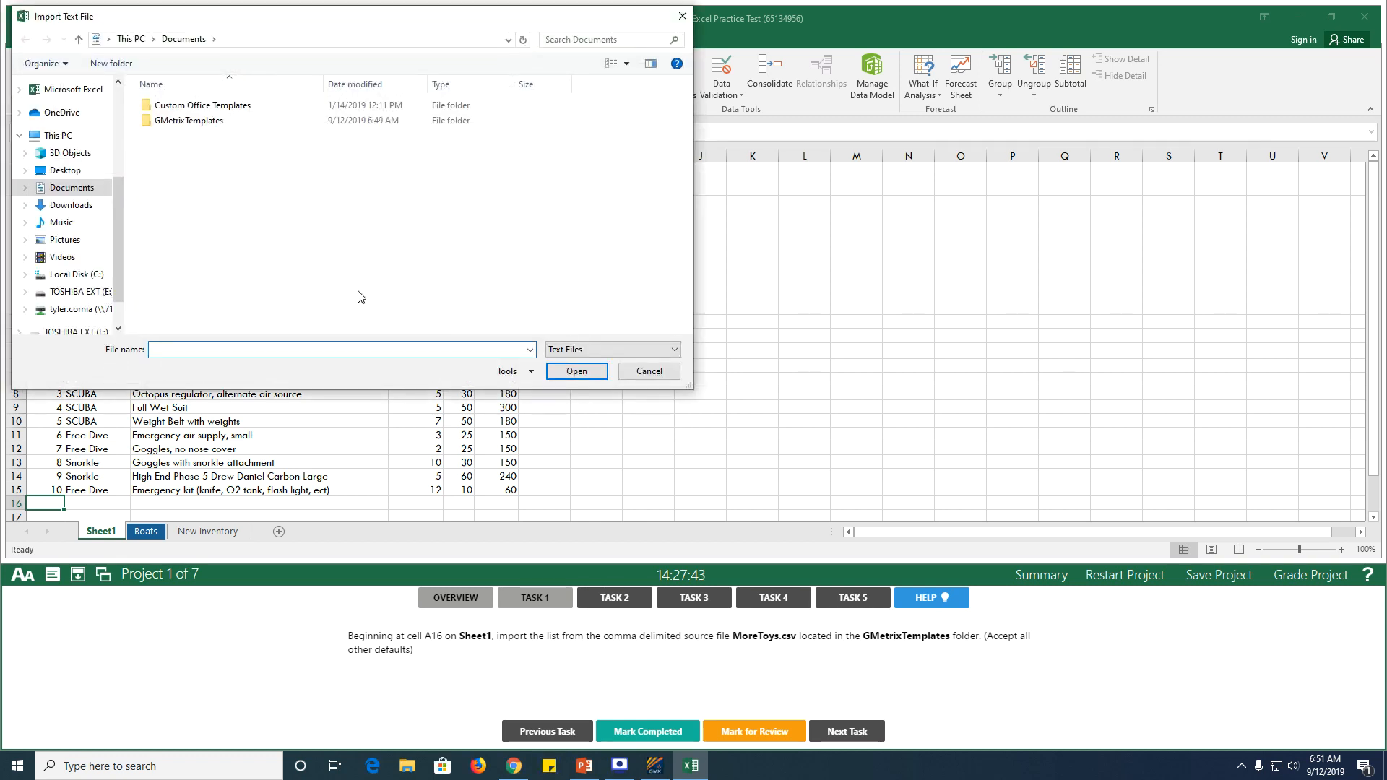
double_click(191, 121)
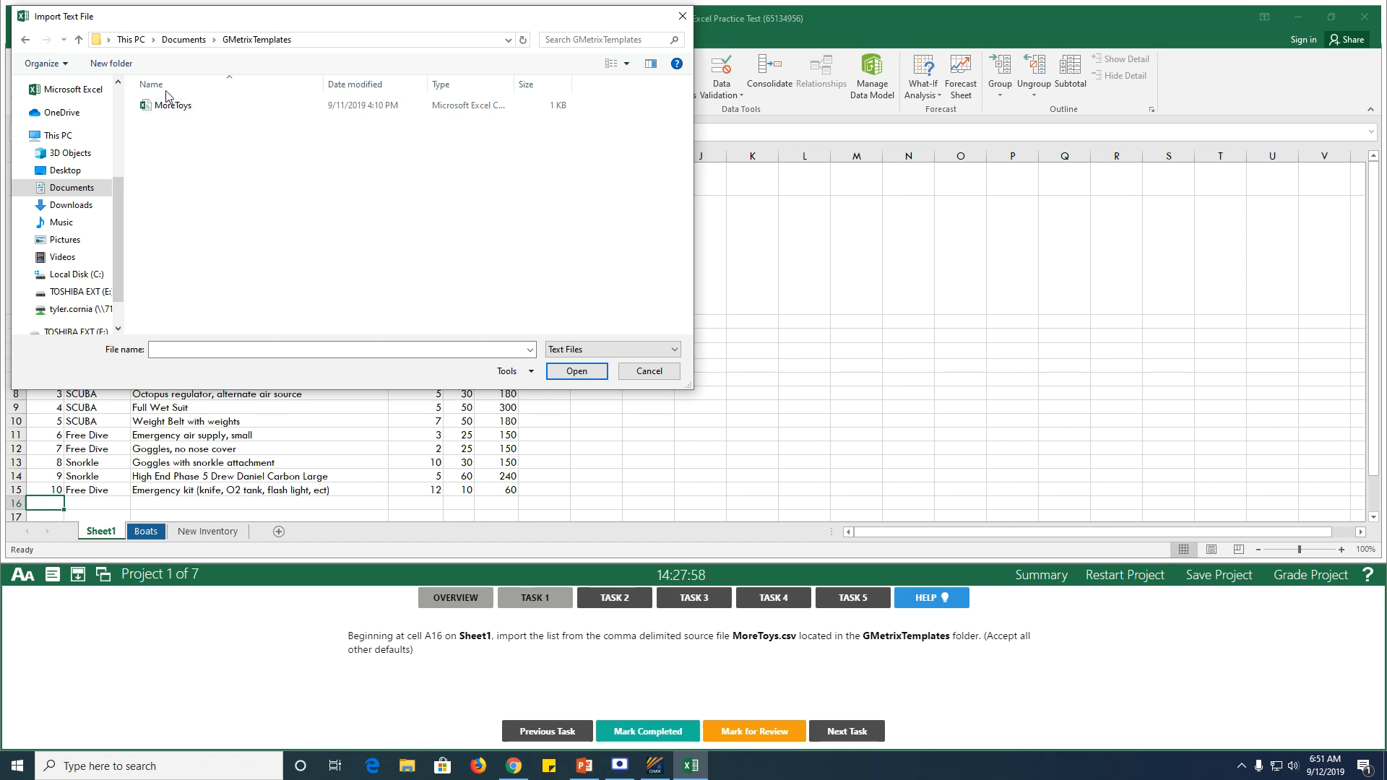
click(180, 111)
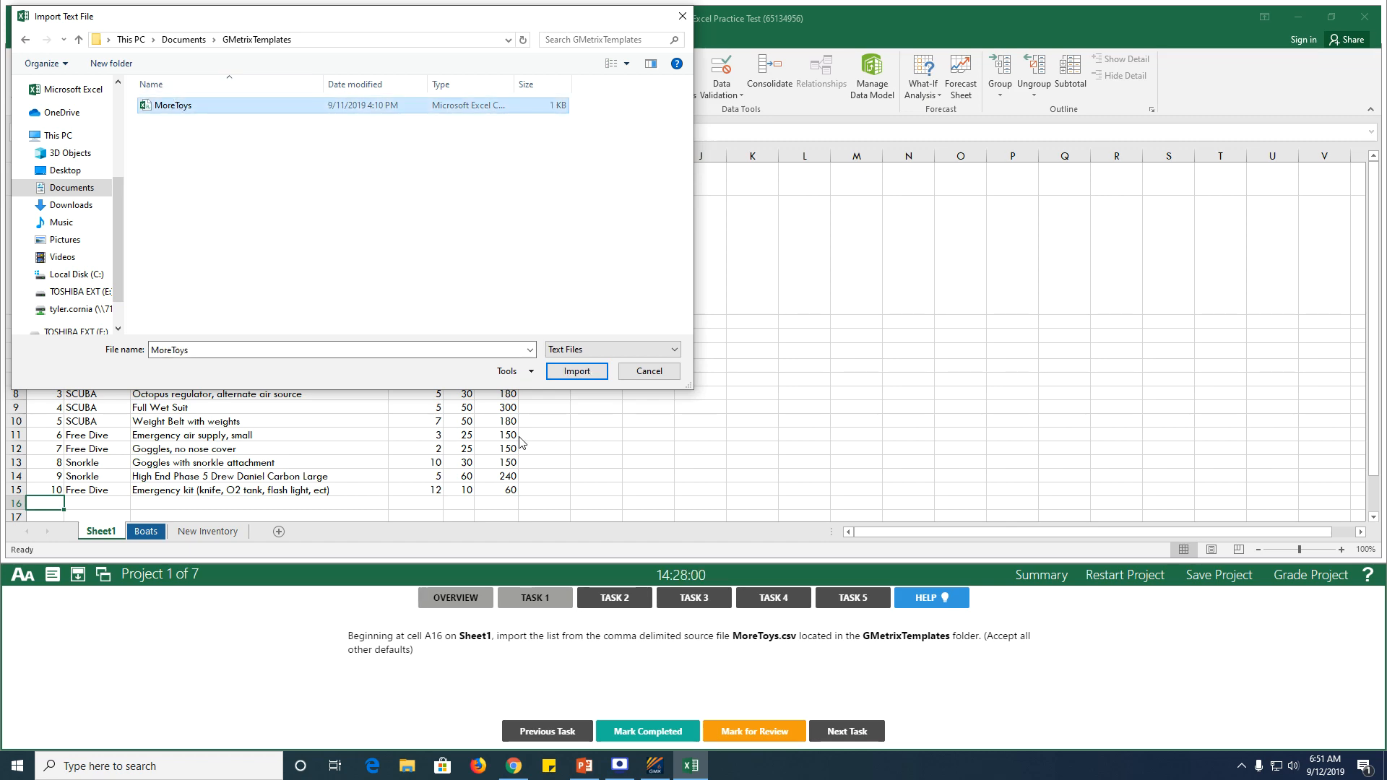
click(576, 370)
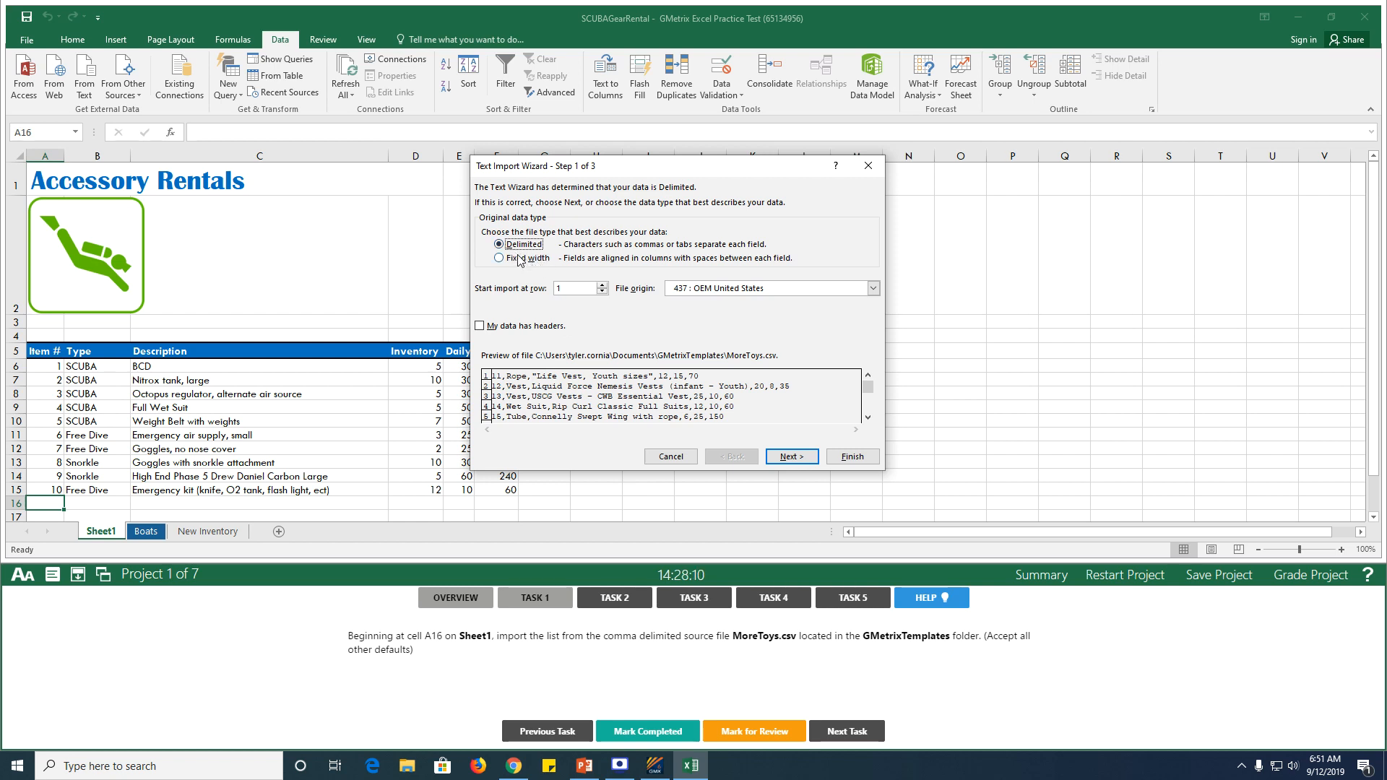
Import the delimited data with only comma as delimiter into the existing worksheet at A16, and mark Task 1 completed.
click(777, 460)
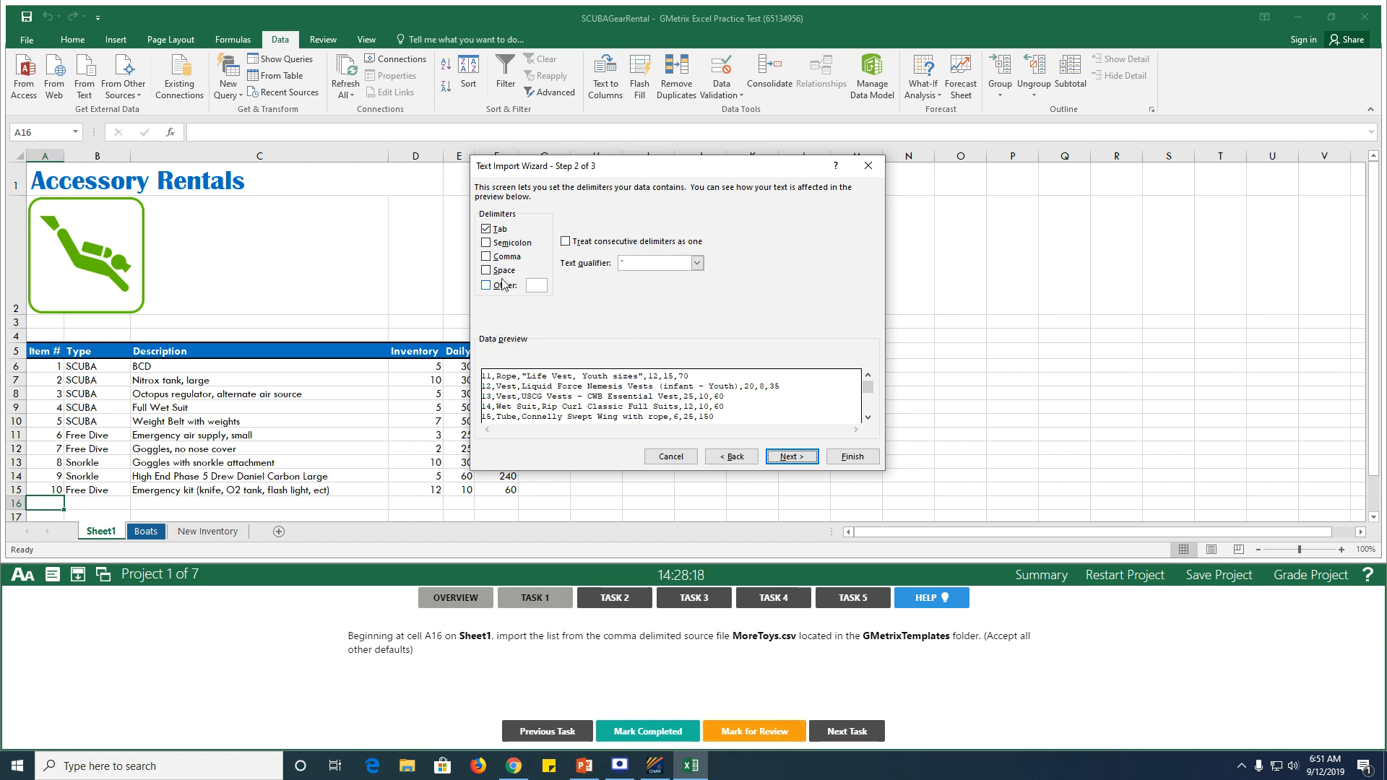
click(490, 259)
click(494, 231)
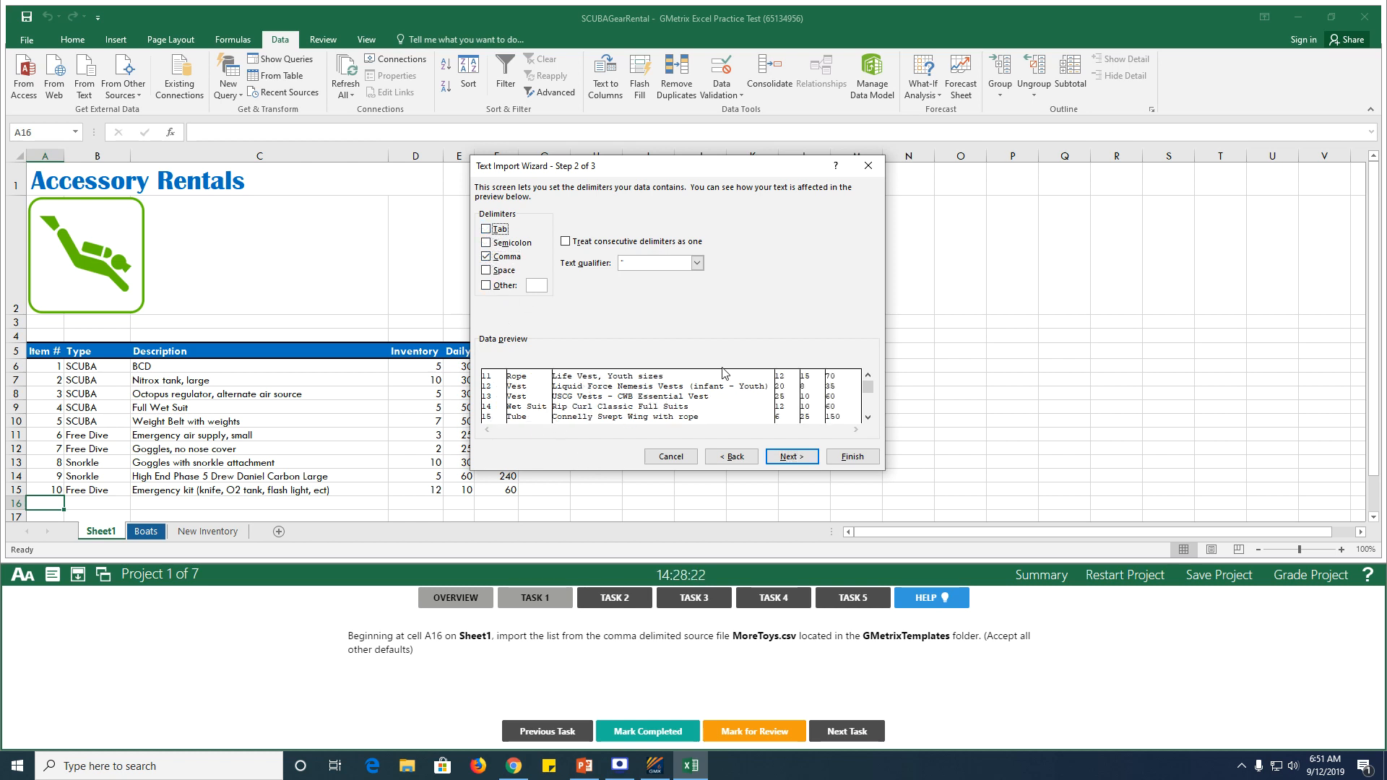
click(789, 456)
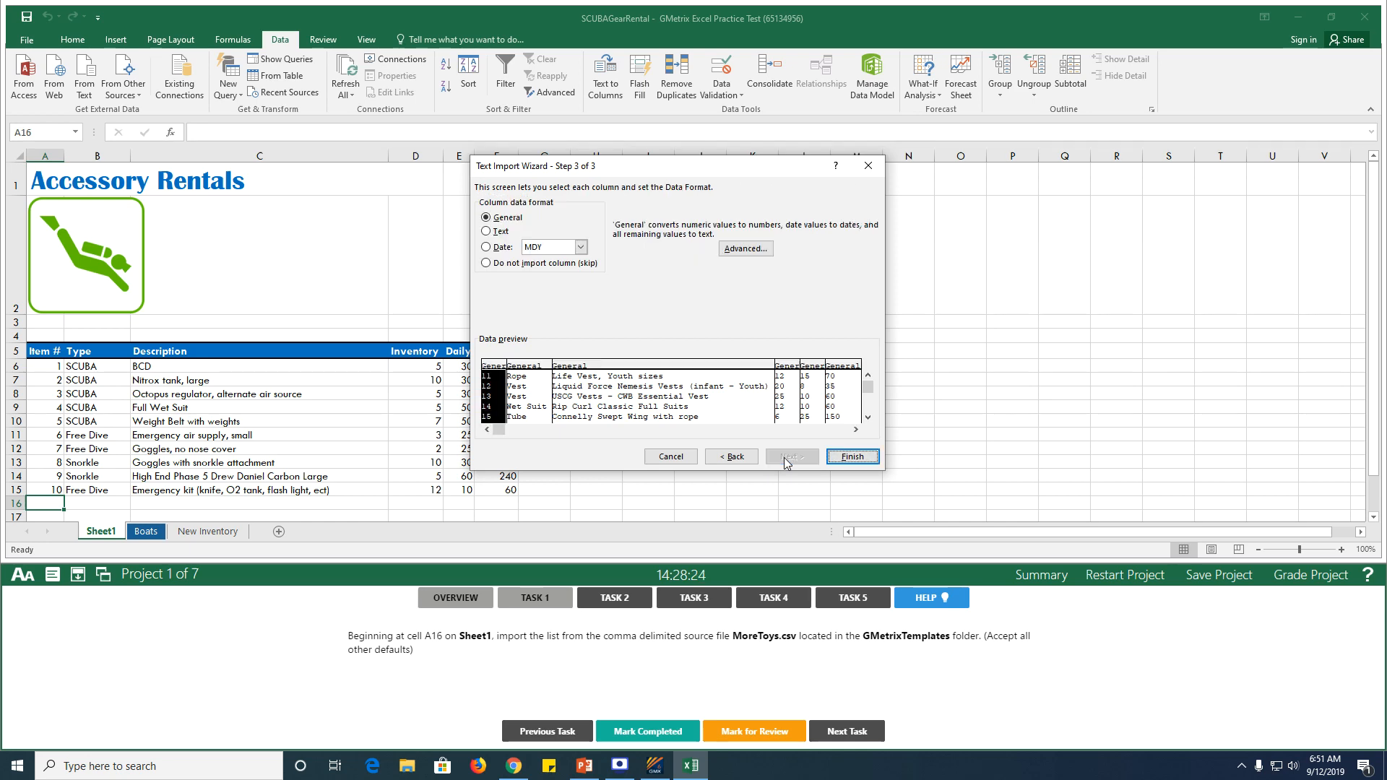
click(852, 456)
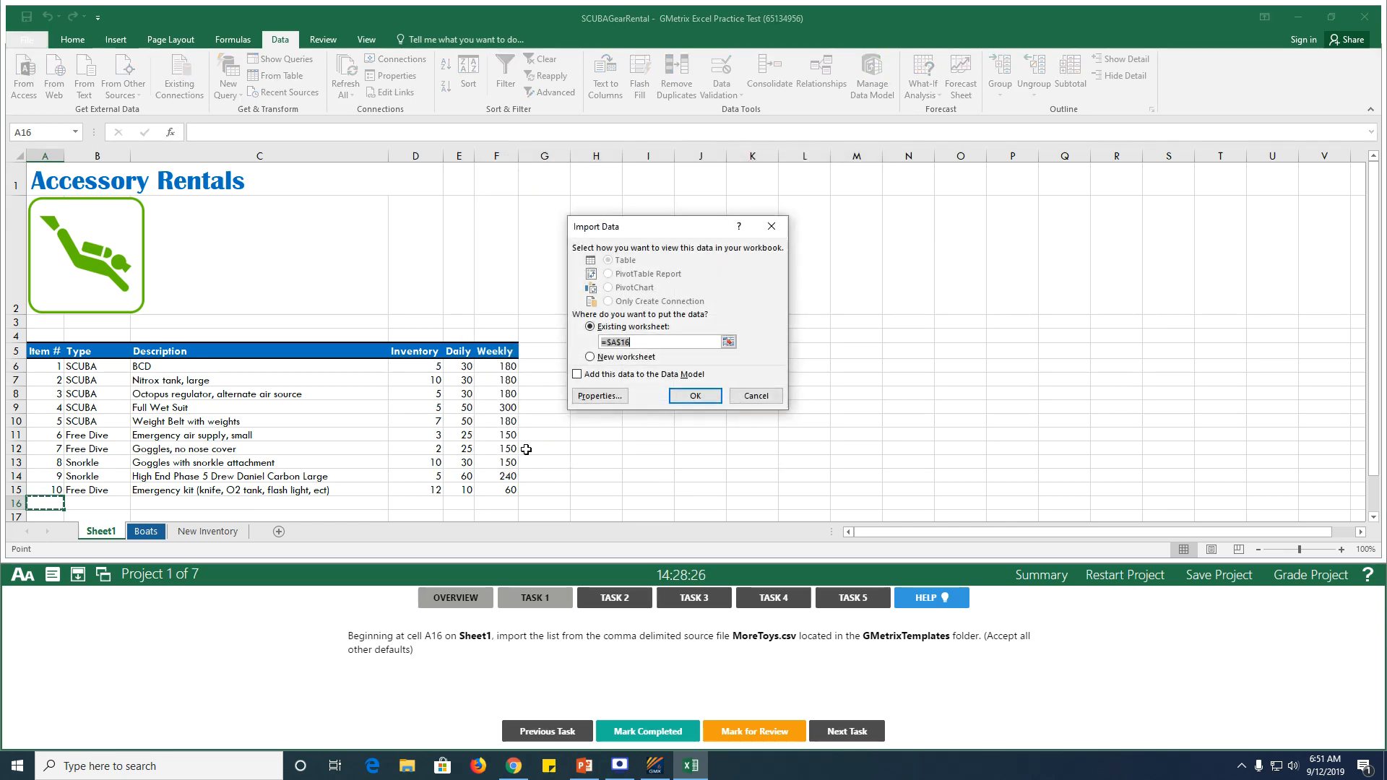
click(681, 398)
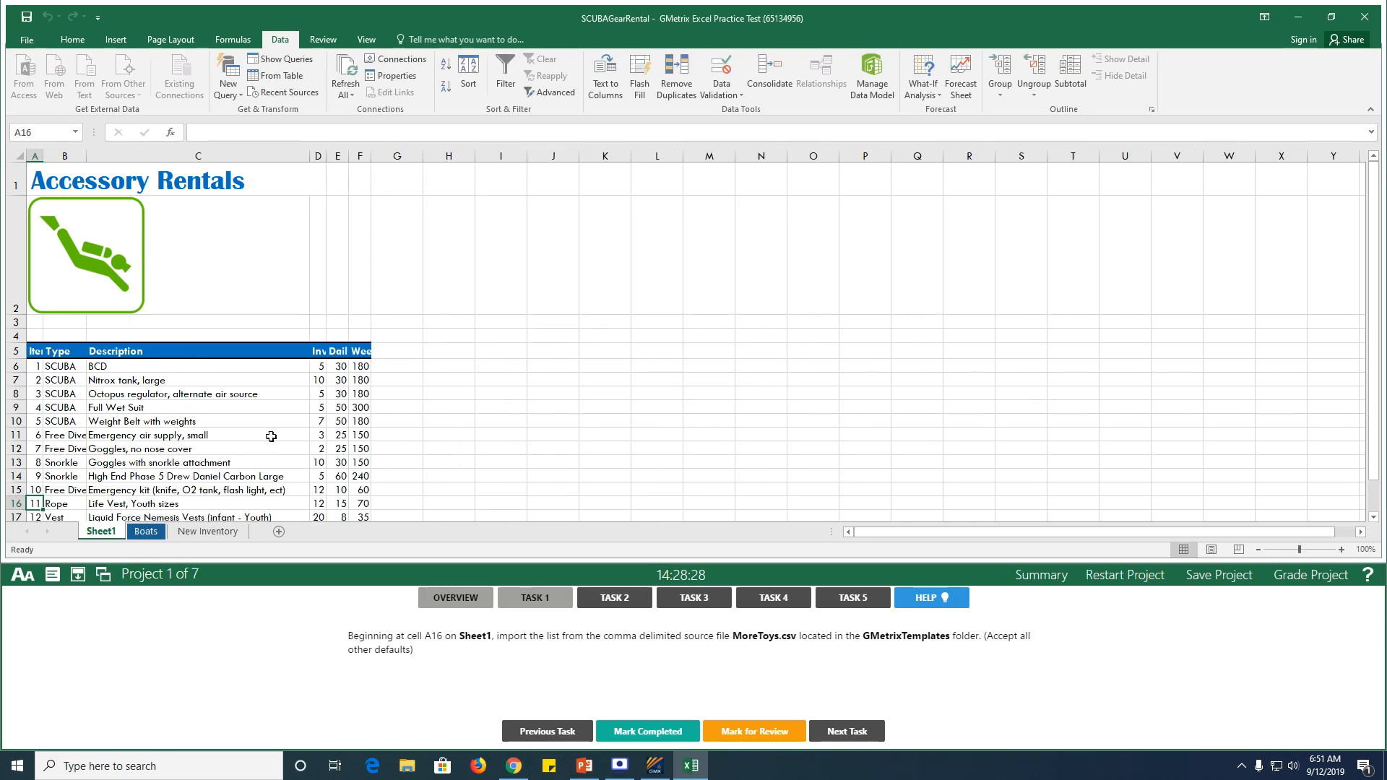
scroll(239, 480, down, 3)
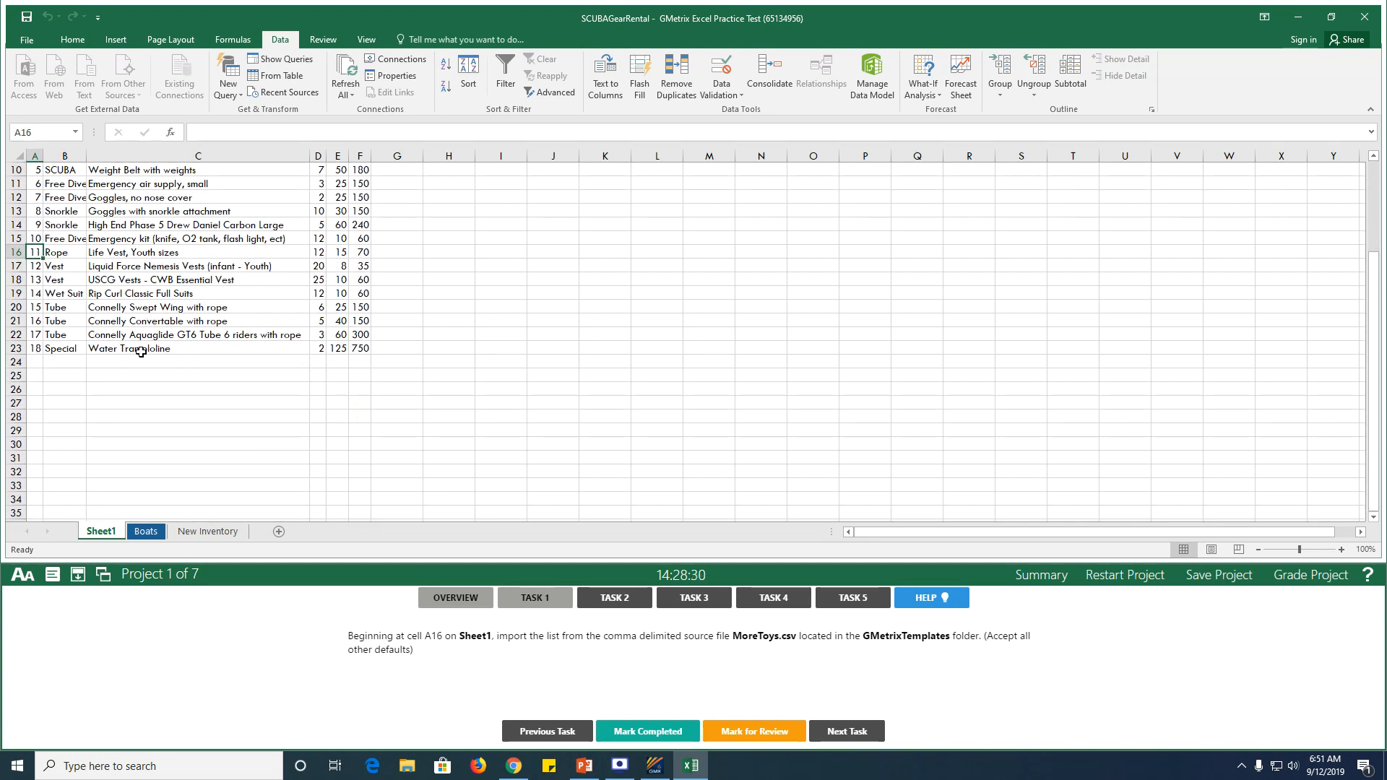
click(626, 732)
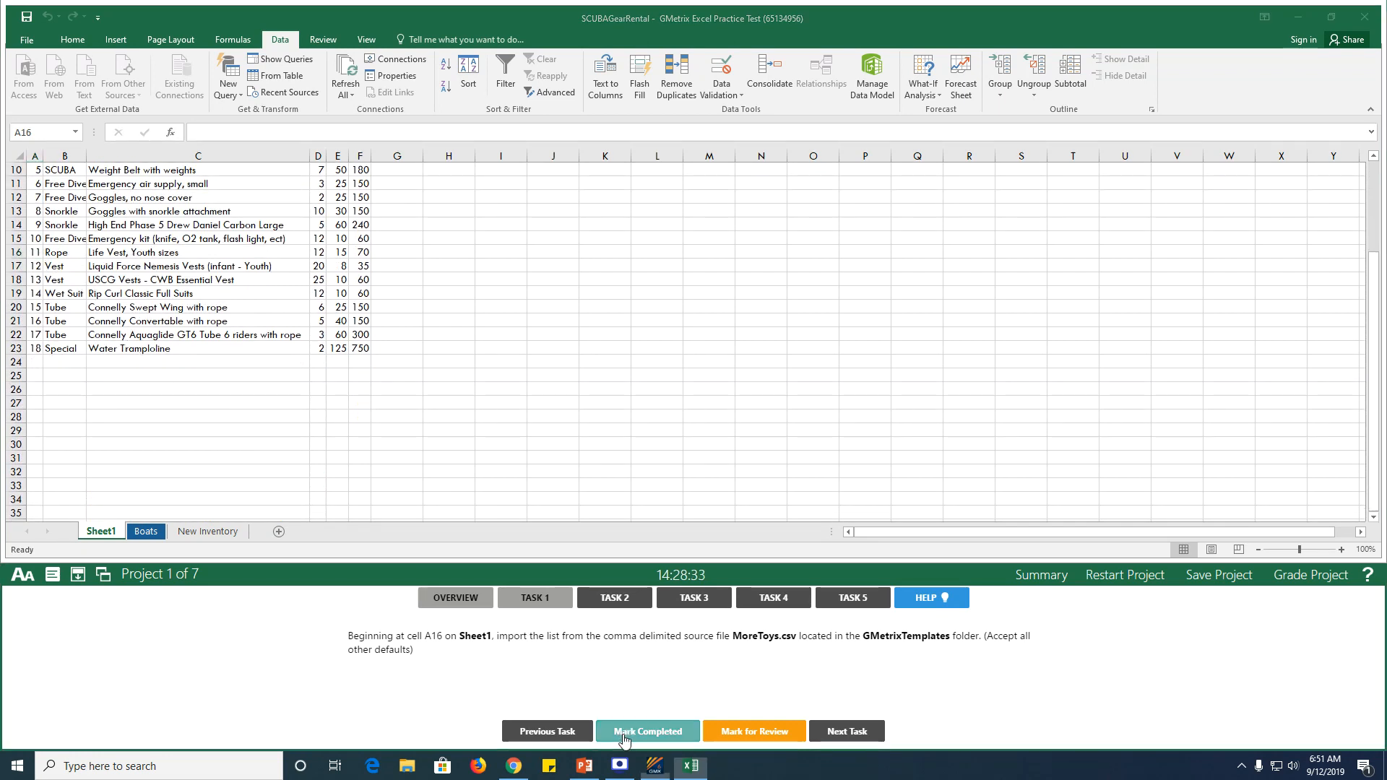
Open Task 2, set Sheet1's tab color to Blue, Accent 2, Darker 25%, and mark the task completed.
click(604, 599)
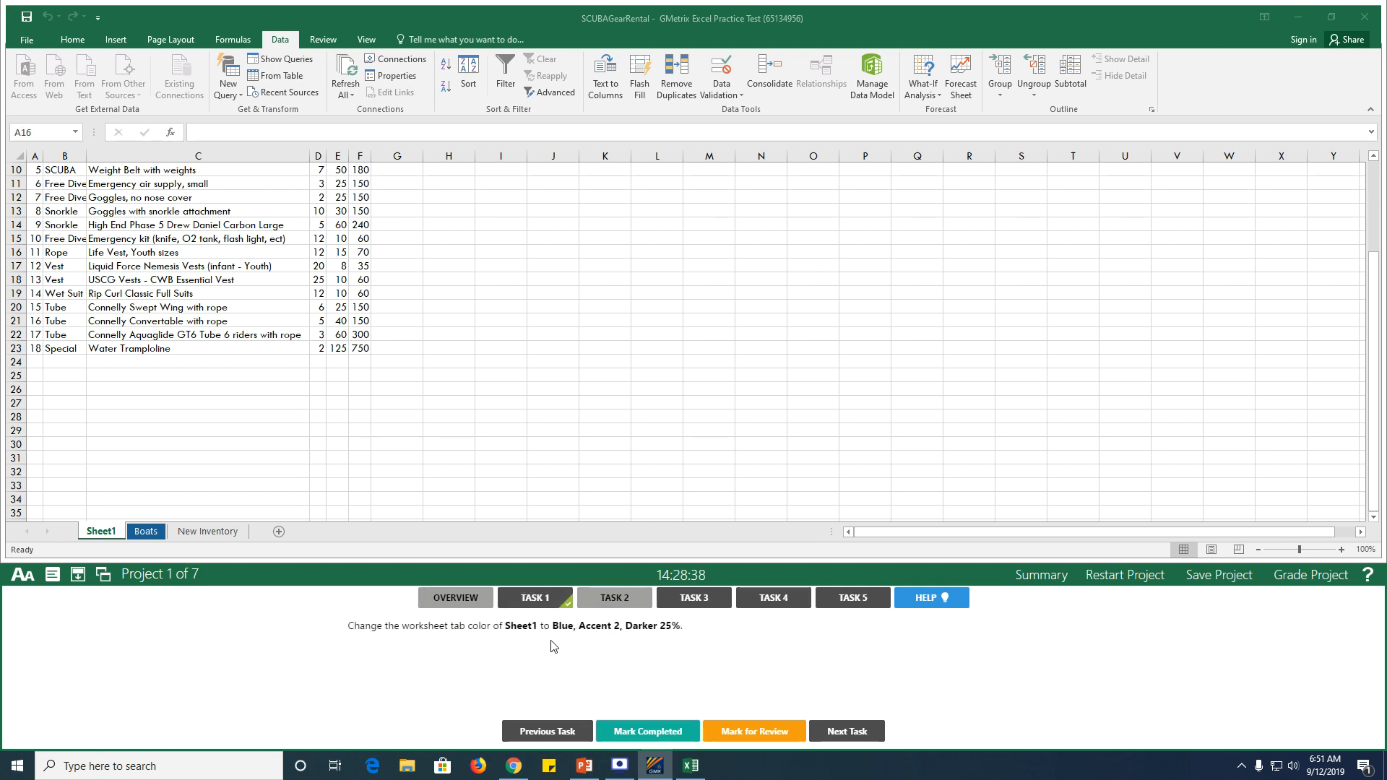
click(104, 534)
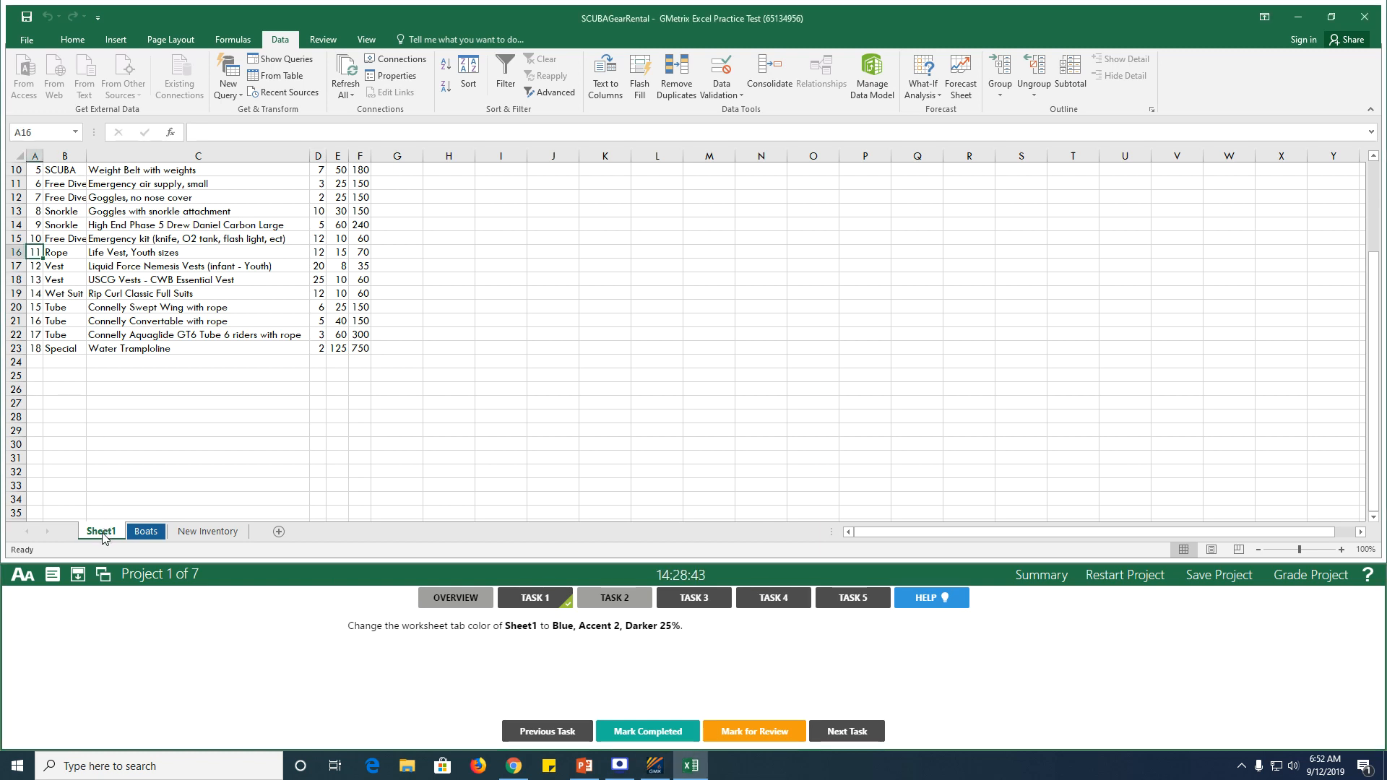
right_click(99, 534)
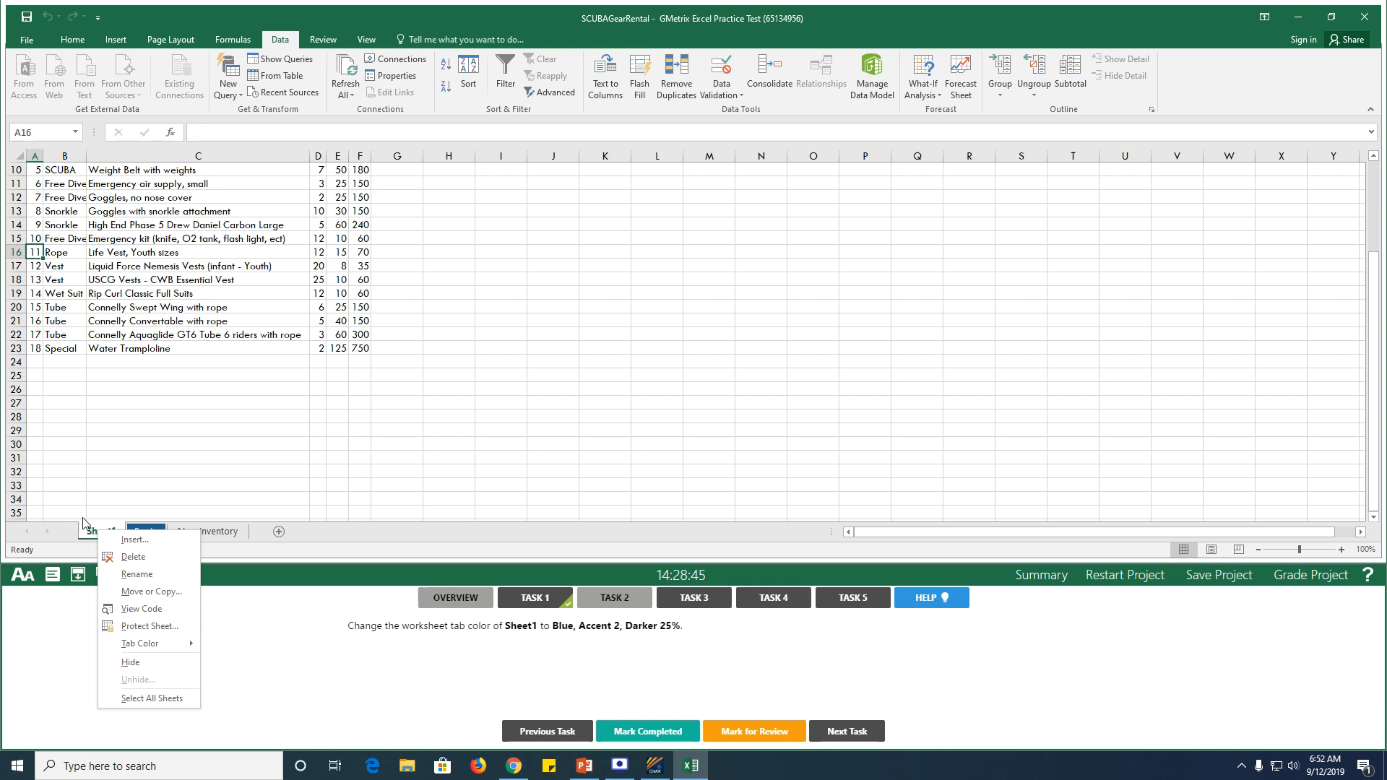
mouse_move(151, 643)
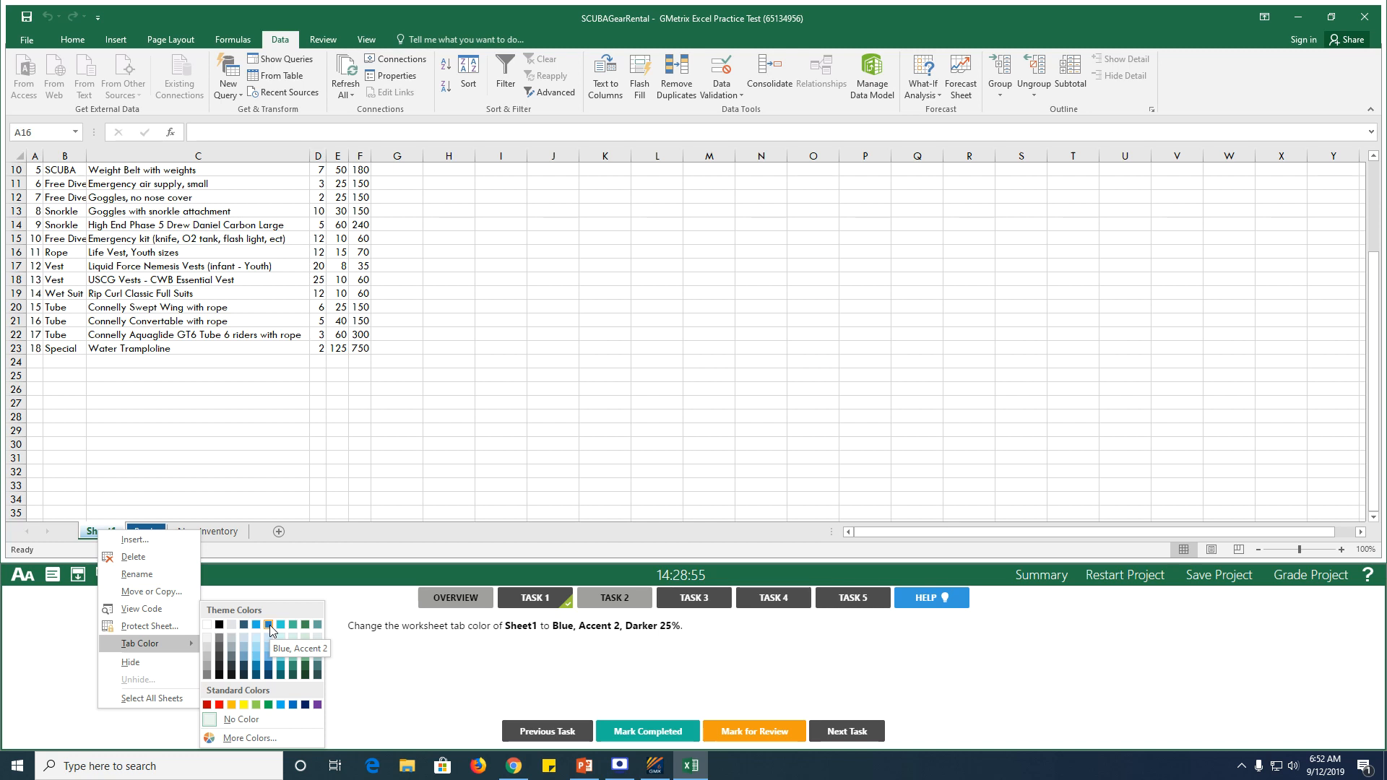
click(271, 665)
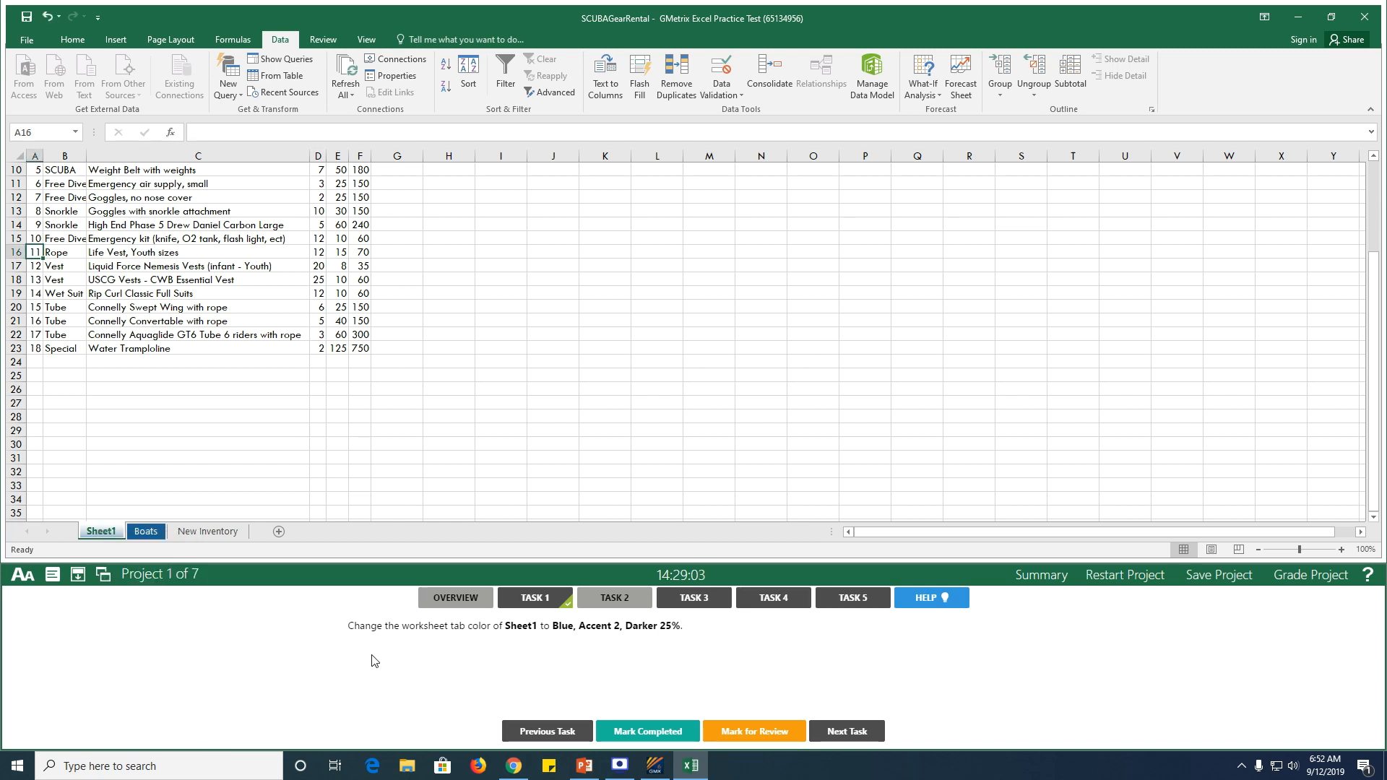
click(642, 732)
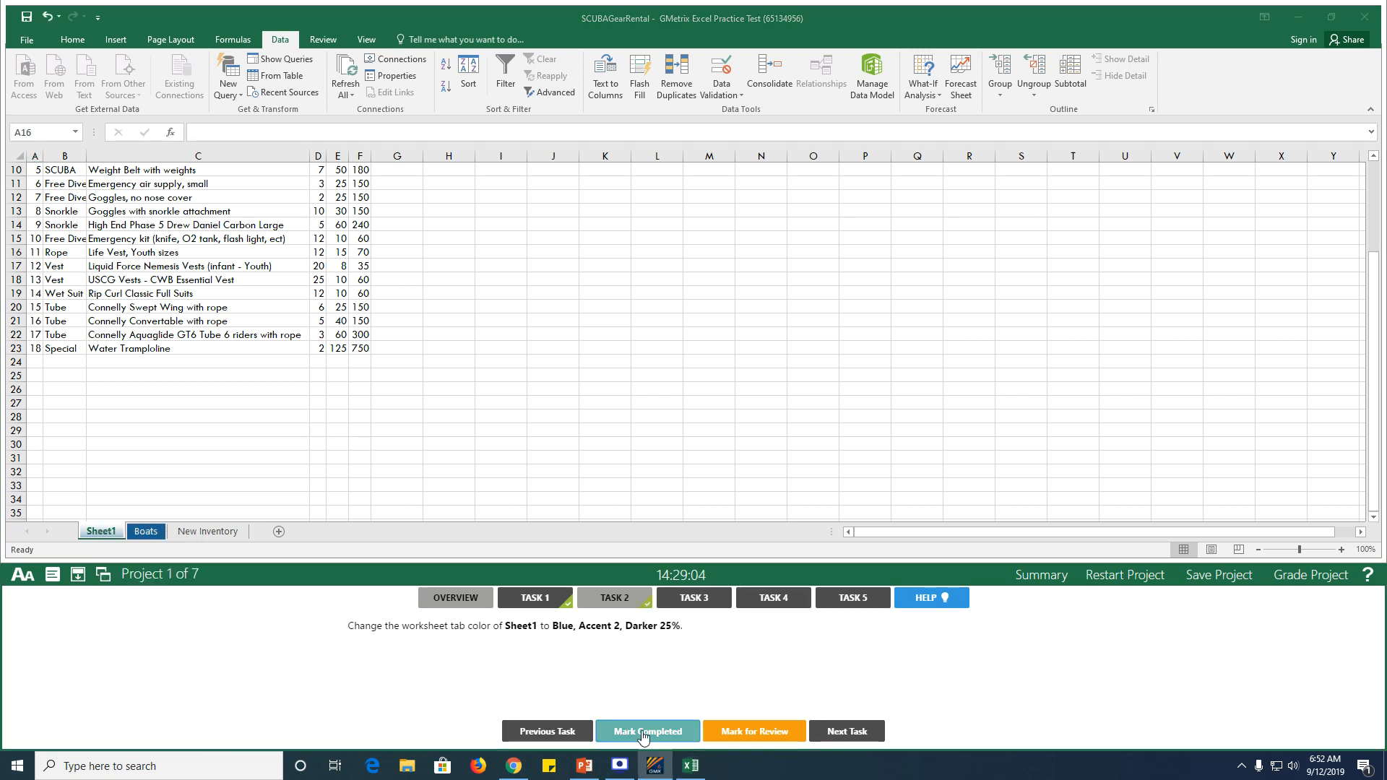
Open Task 3 and copy the range A2:D9 on the New Inventory worksheet.
click(693, 611)
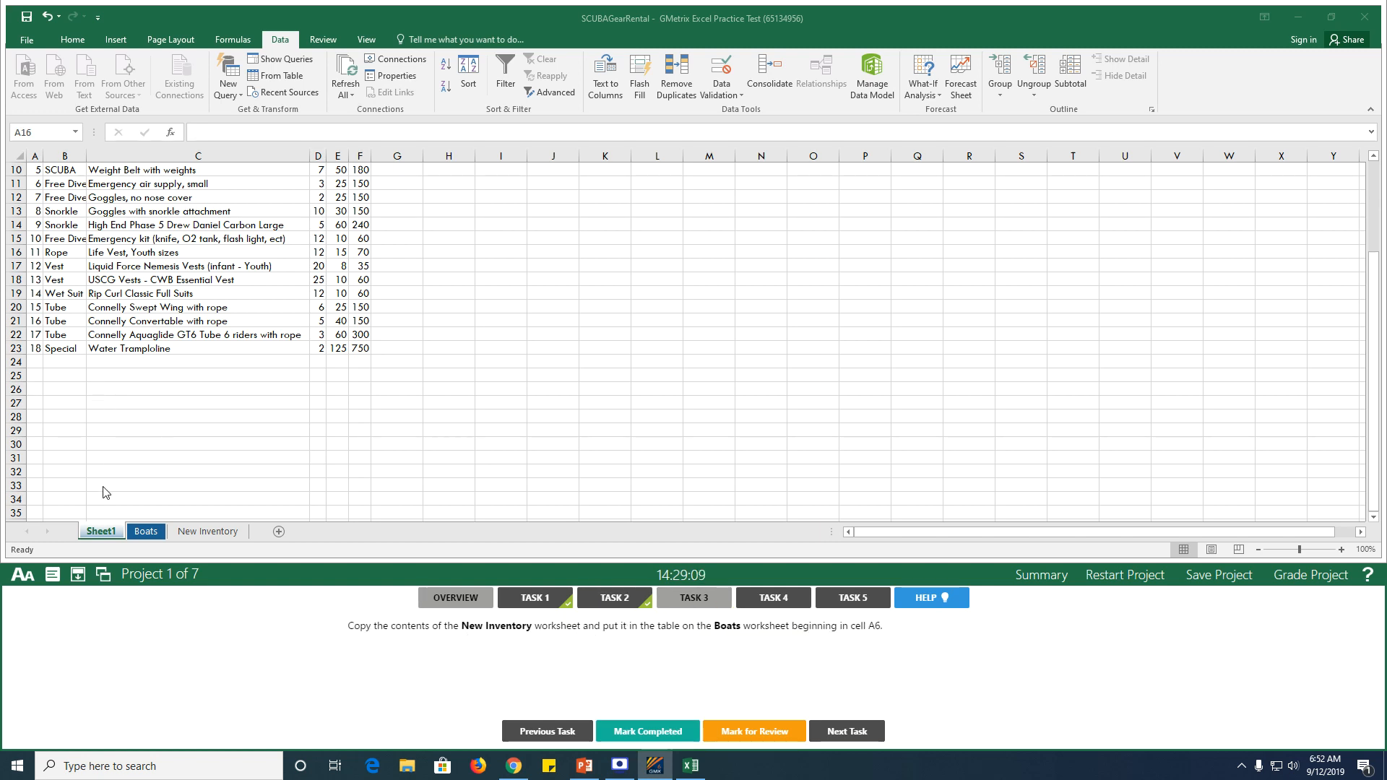
click(210, 534)
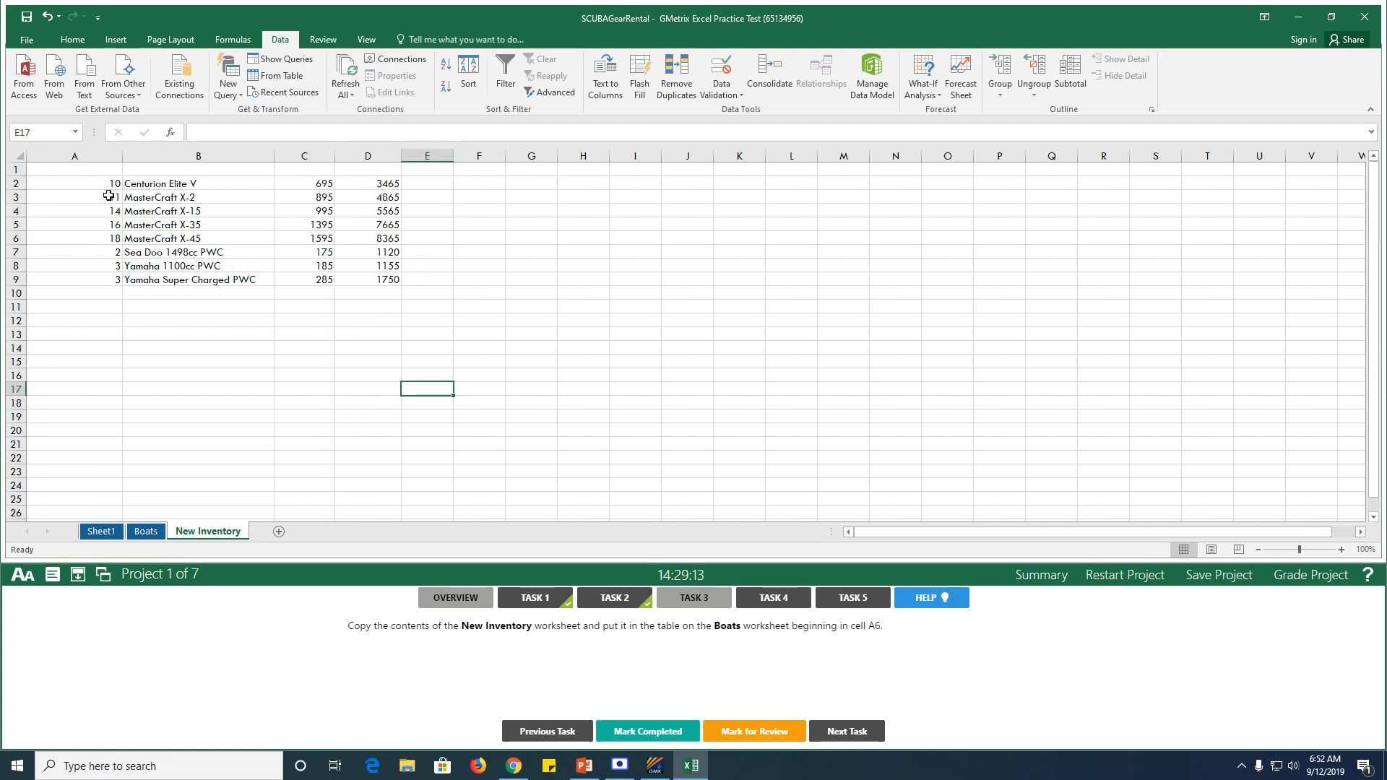
click(87, 183)
drag(87, 183, 366, 276)
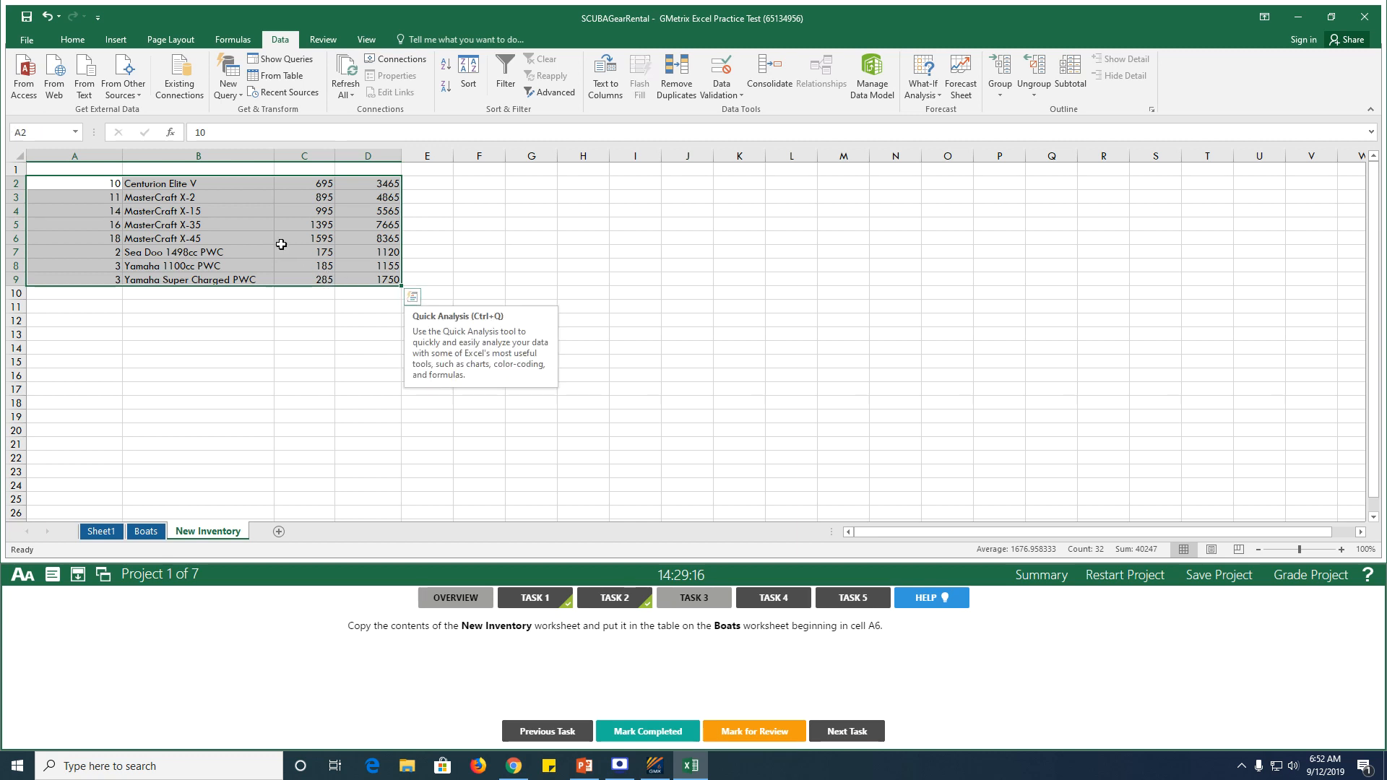
click(73, 39)
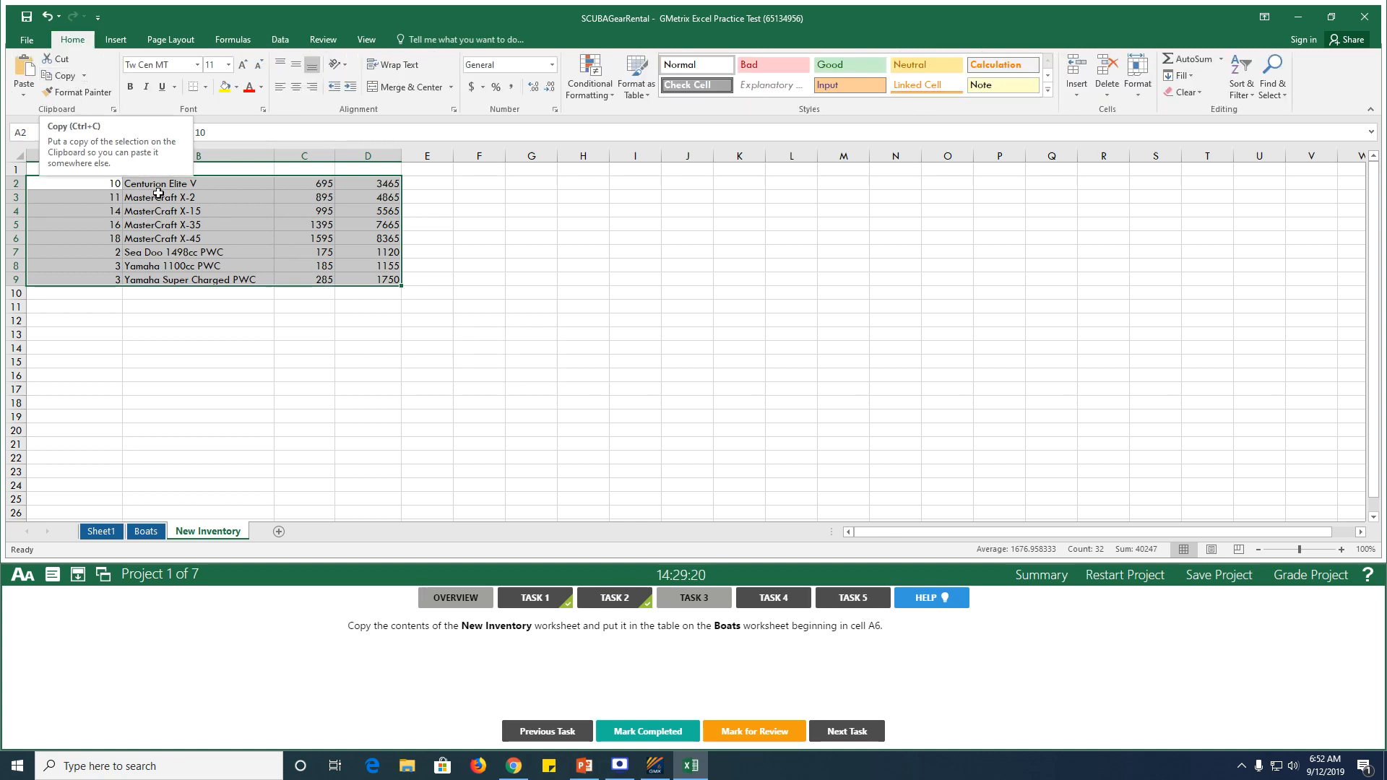
right_click(234, 248)
click(261, 273)
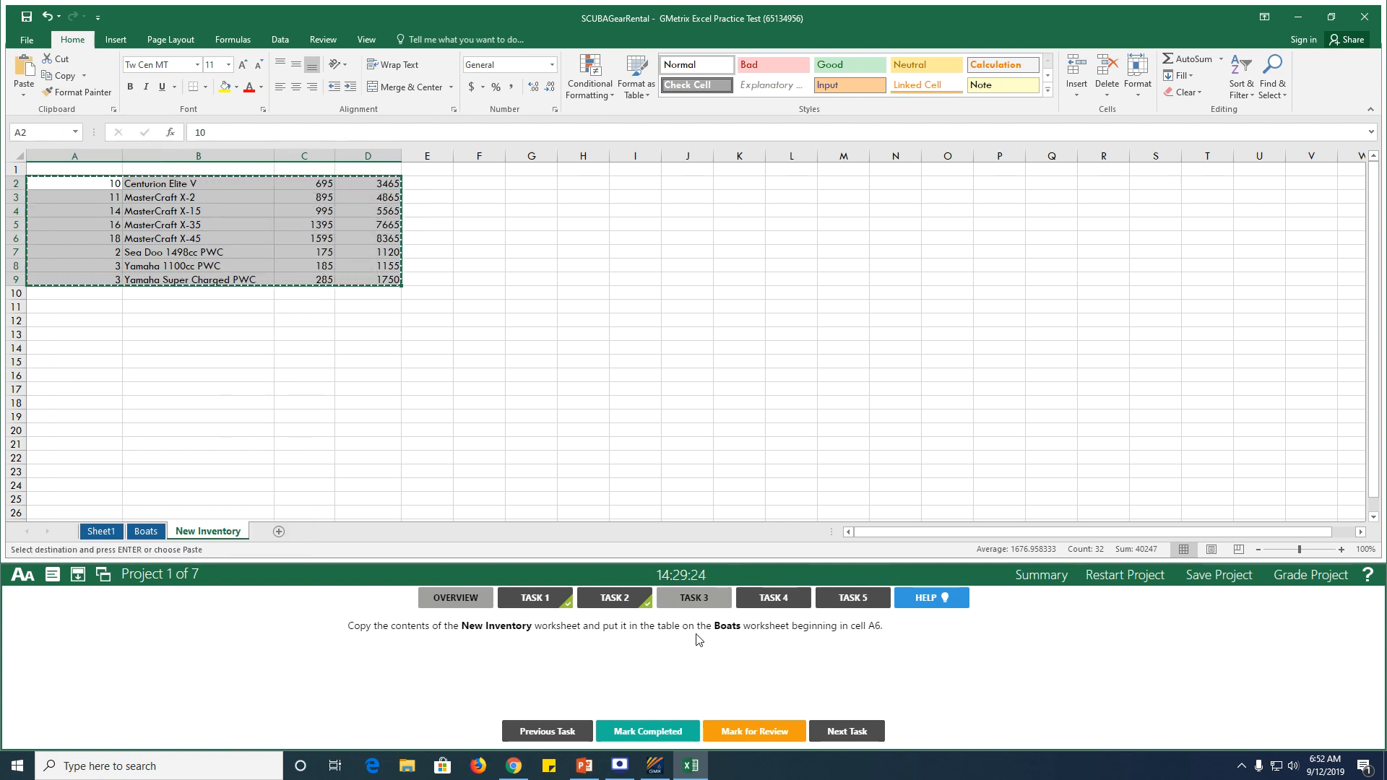
Paste the copied inventory into the Boats worksheet table starting at cell A6, and mark Task 3 completed.
click(148, 531)
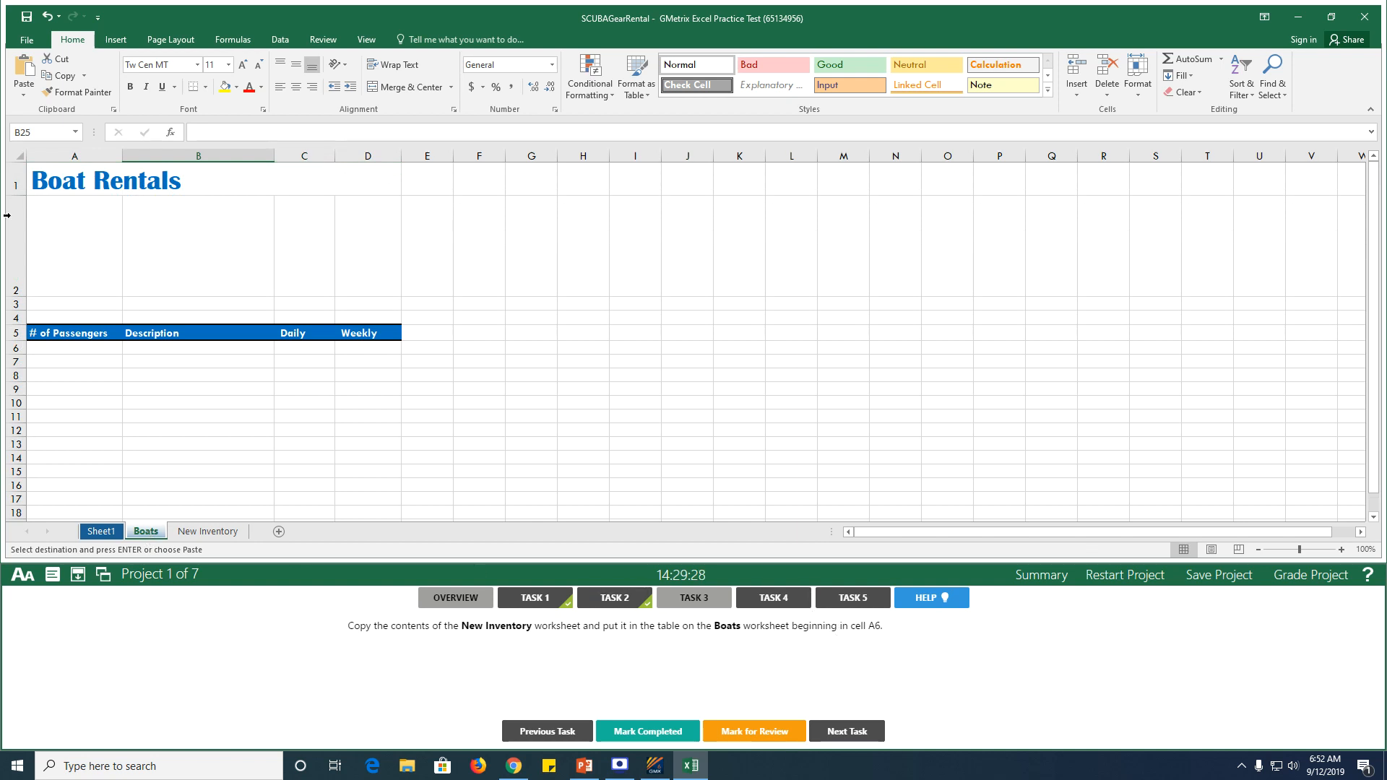
click(63, 349)
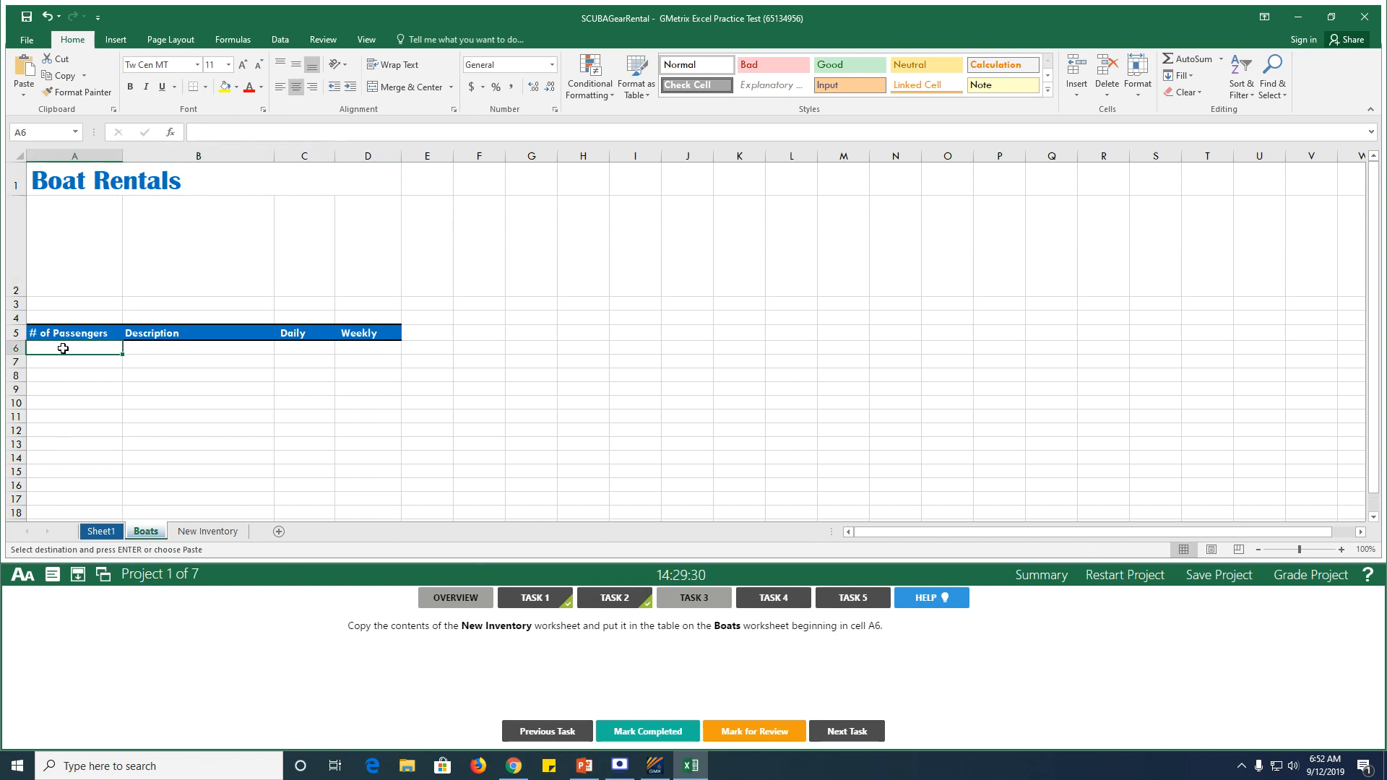
right_click(63, 348)
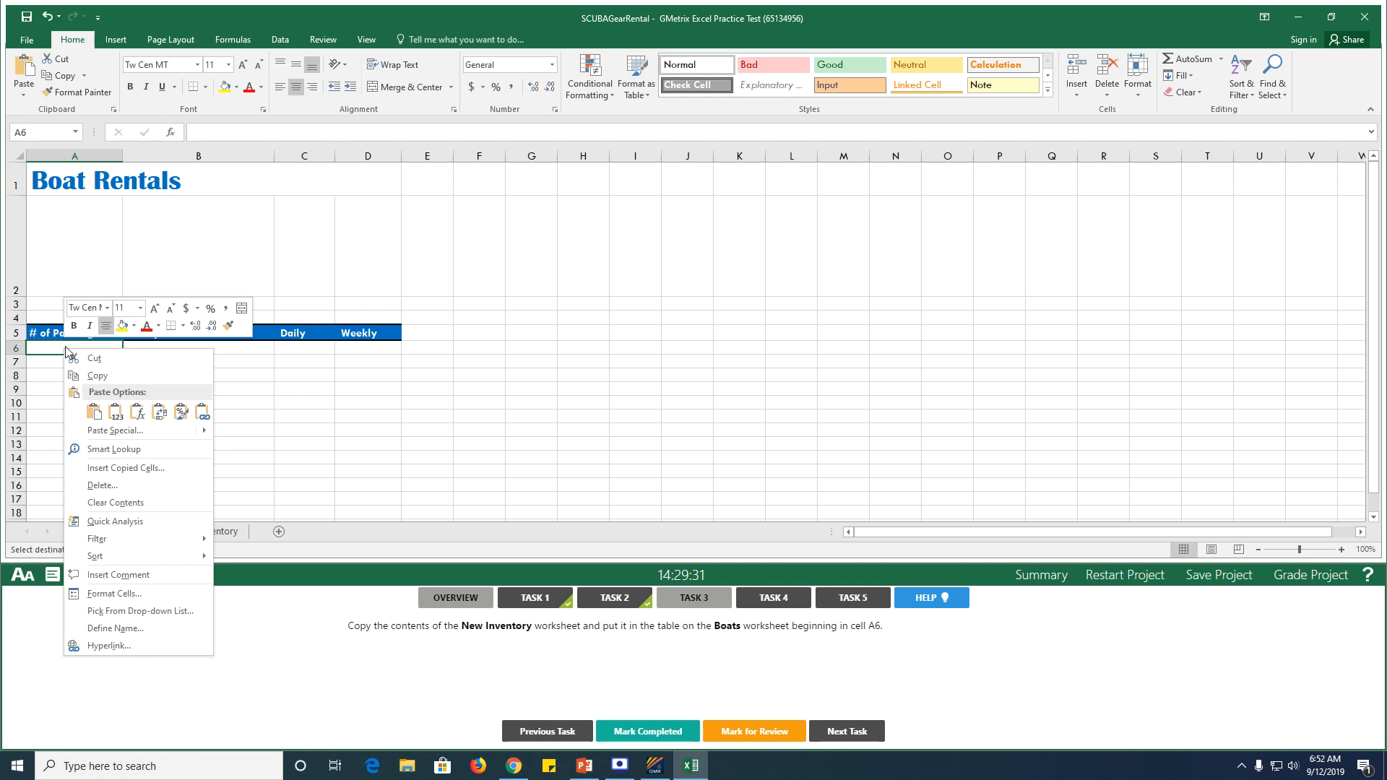
click(100, 418)
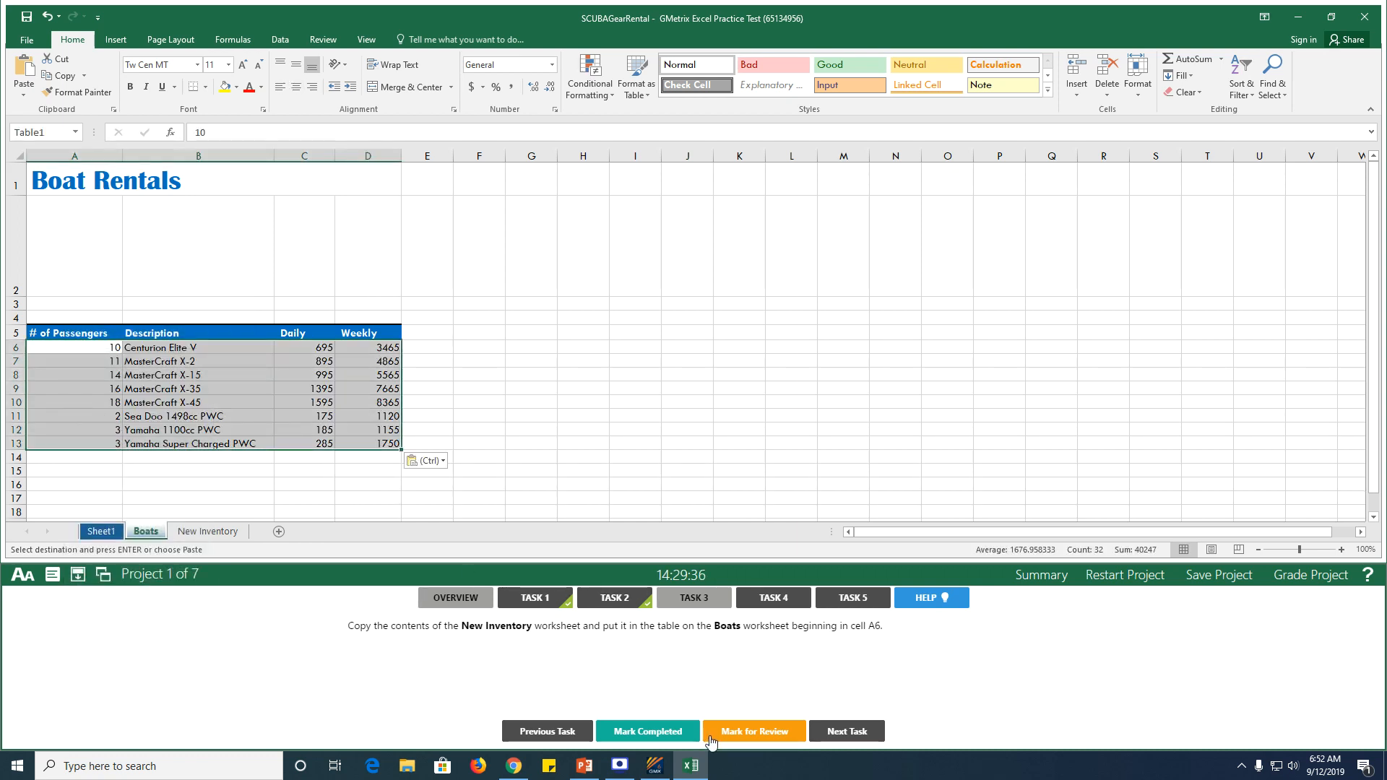
click(651, 734)
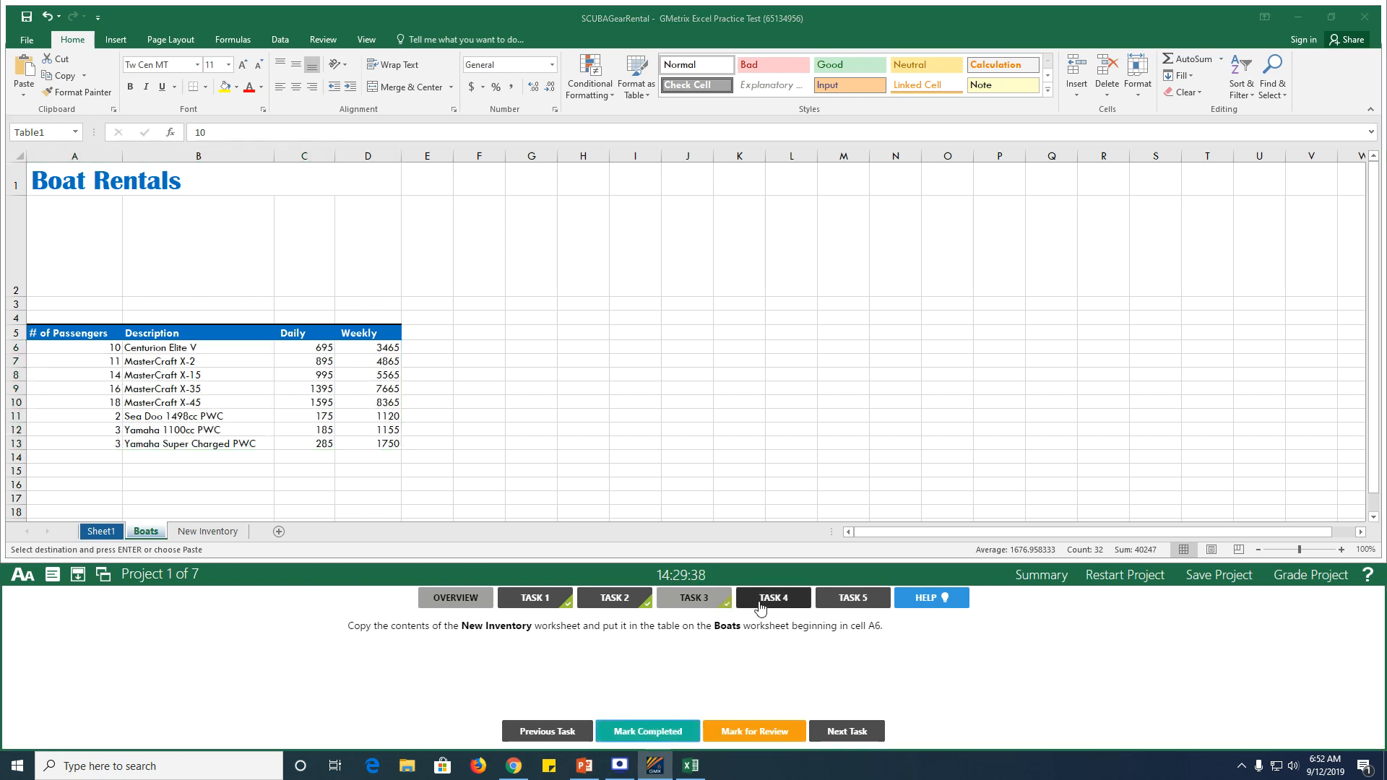
Open Task 4 and move the Boats worksheet ahead of Sheet1 so it comes first.
click(761, 605)
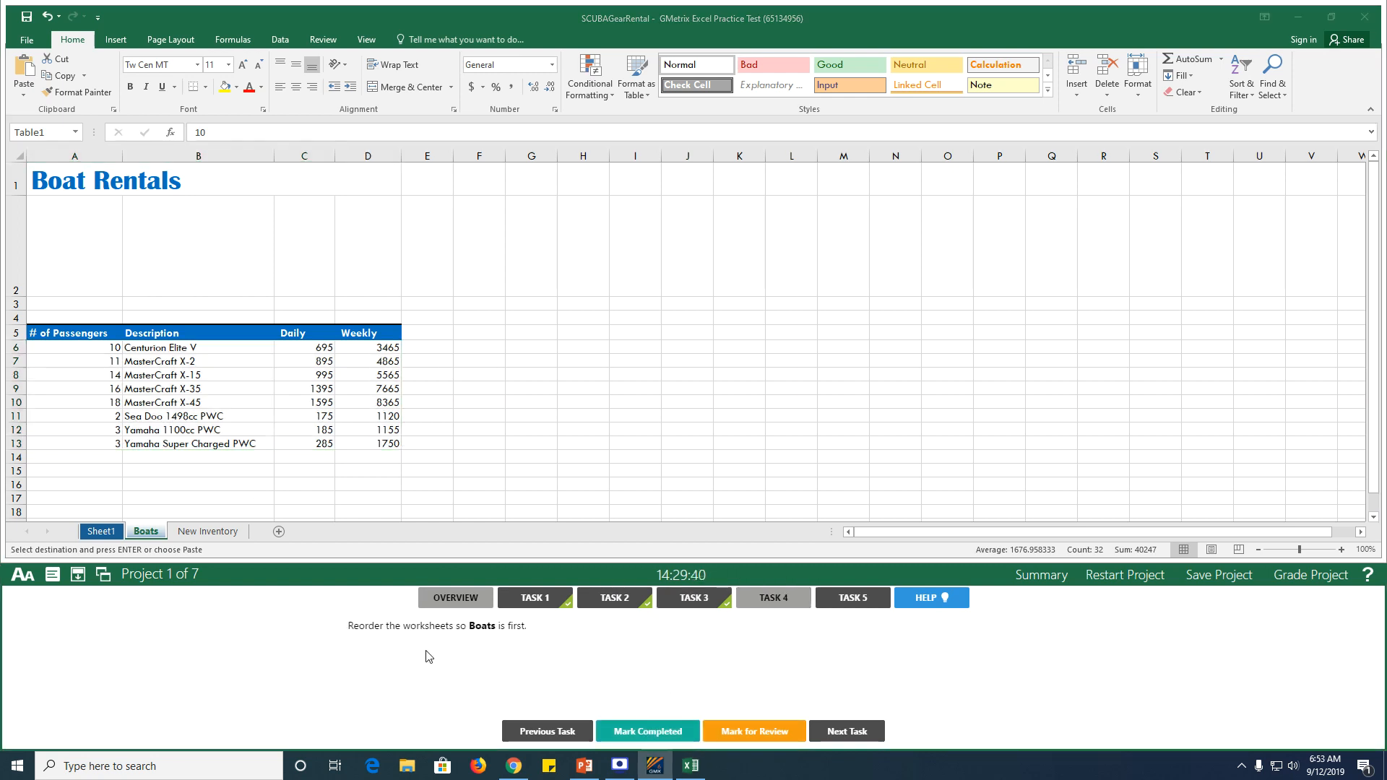
click(139, 536)
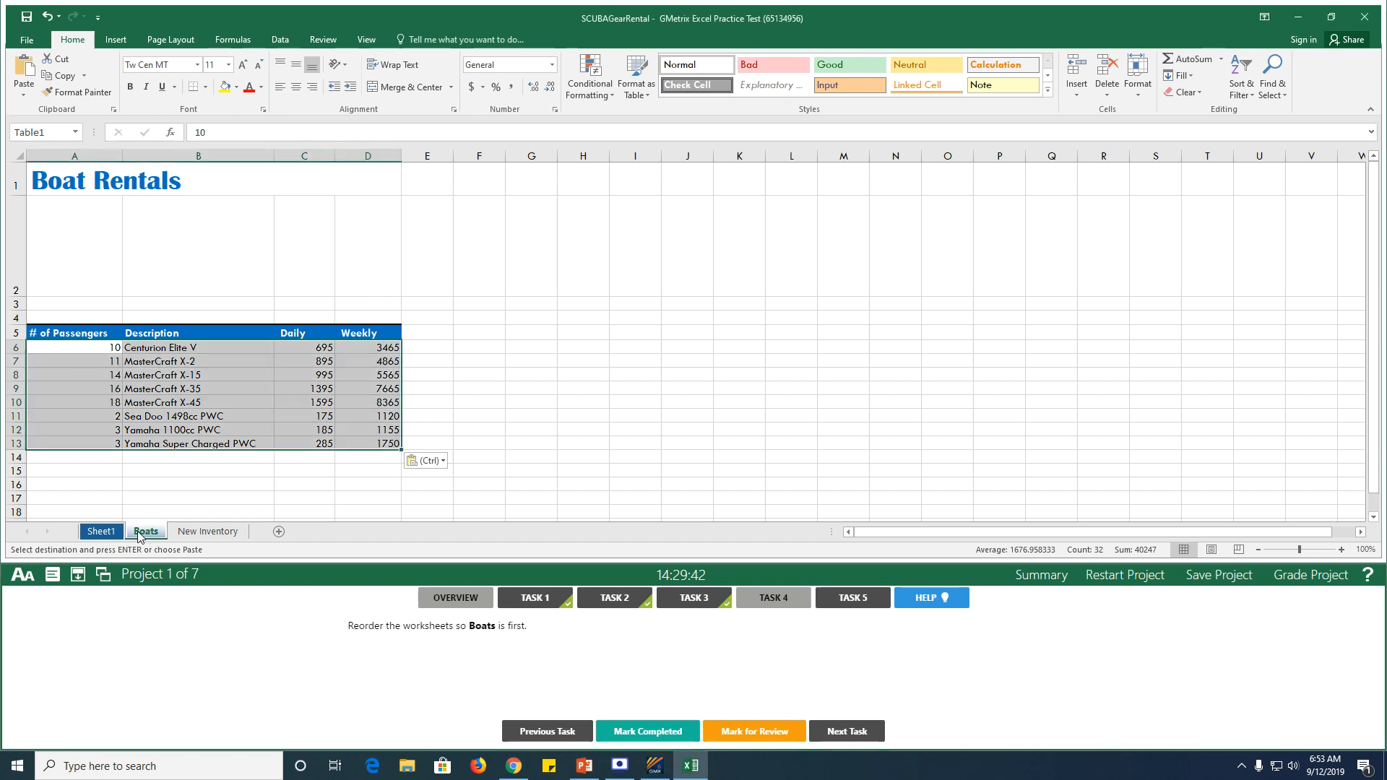
click(151, 496)
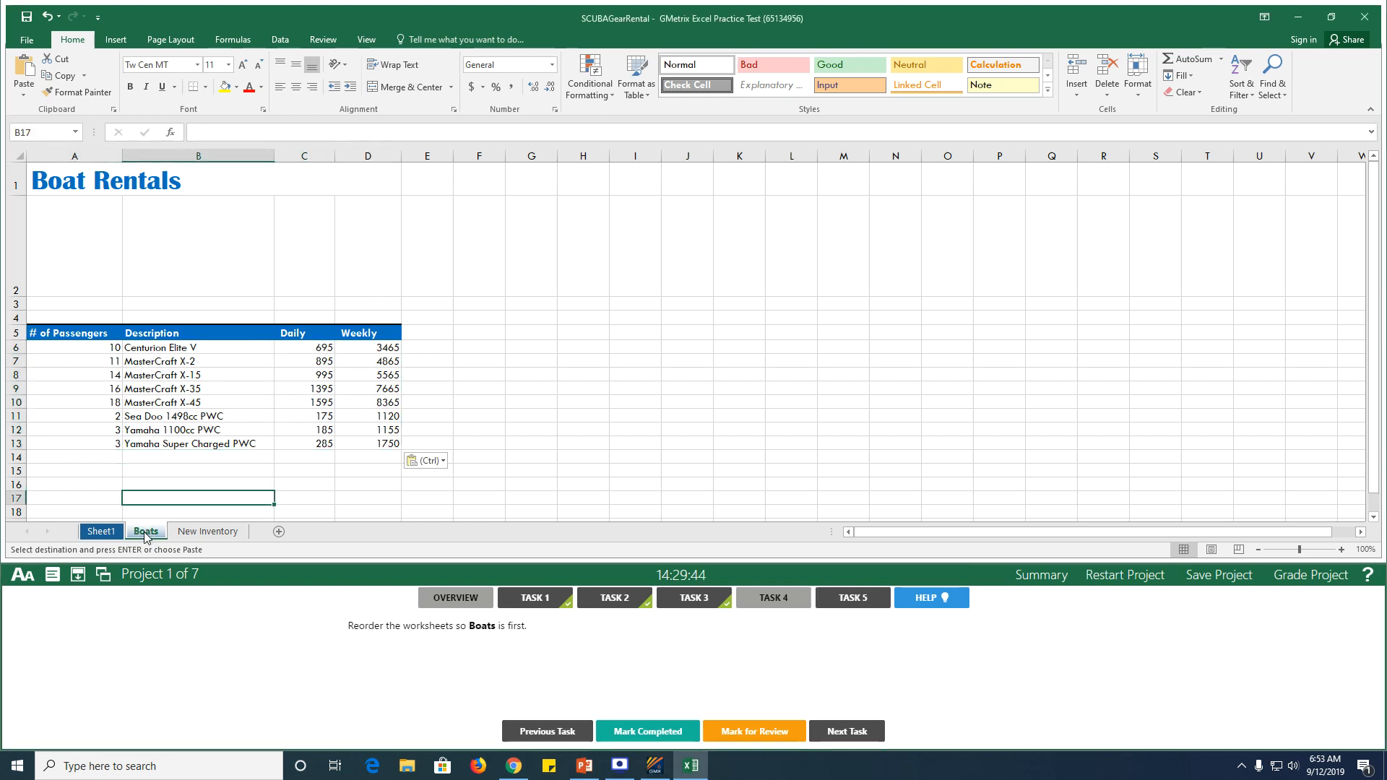
drag(145, 536, 81, 536)
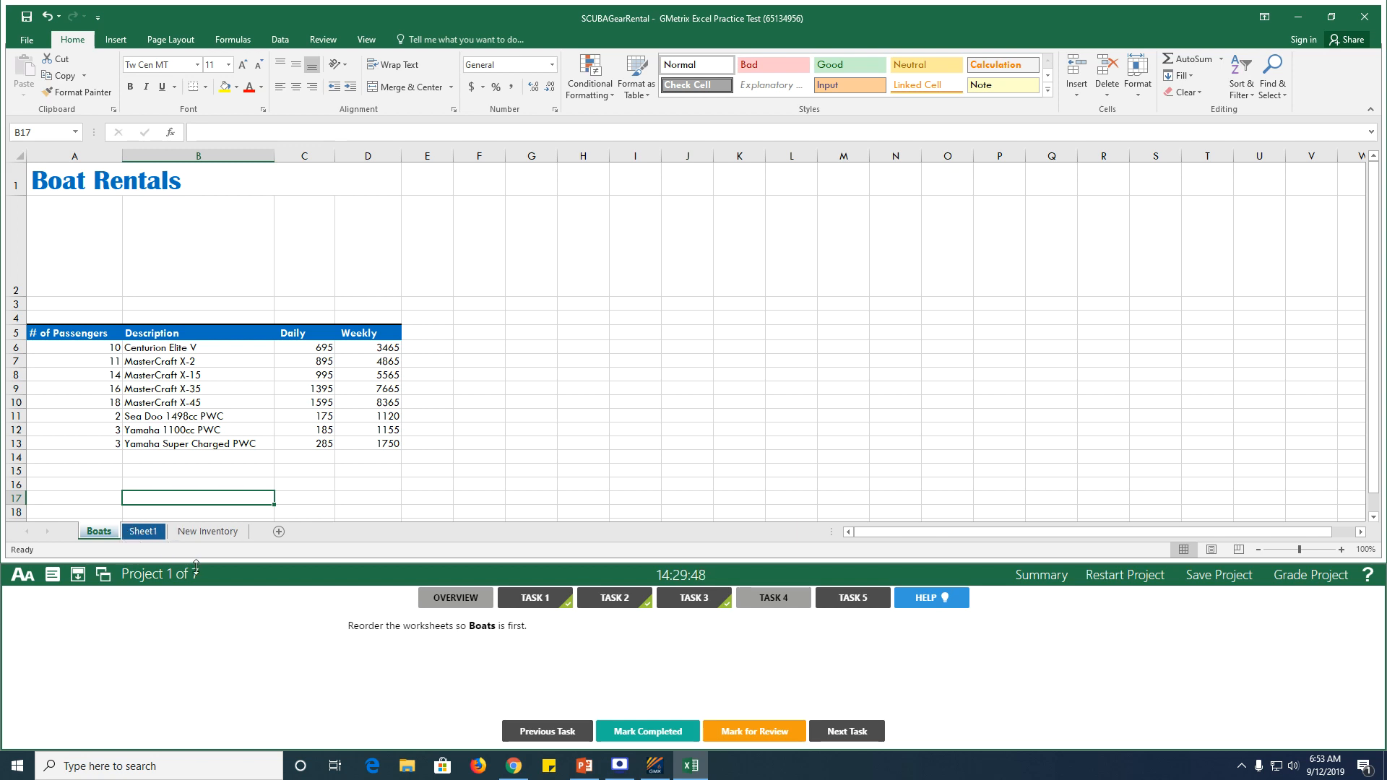
Mark Task 4 completed, hide the New Inventory worksheet, and mark Task 5 completed.
click(672, 731)
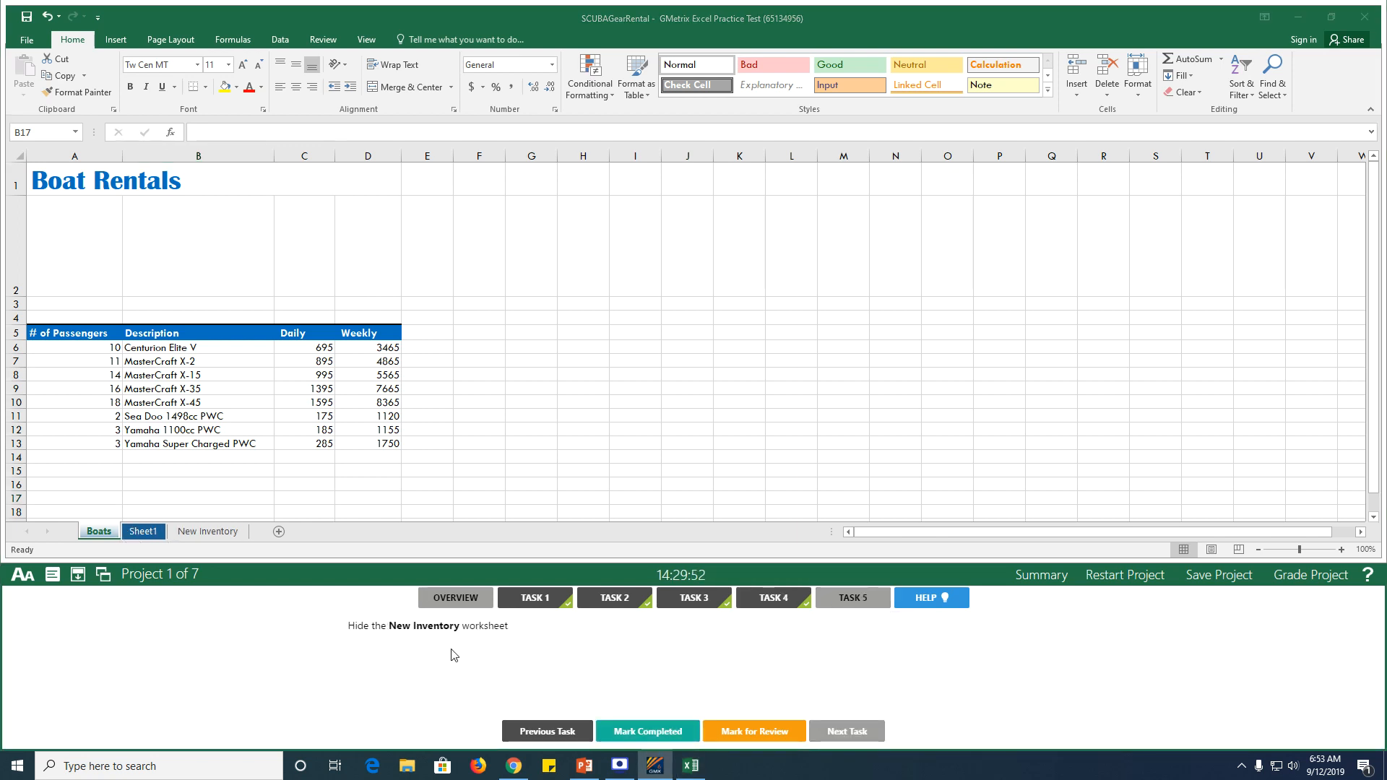
click(199, 534)
right_click(201, 537)
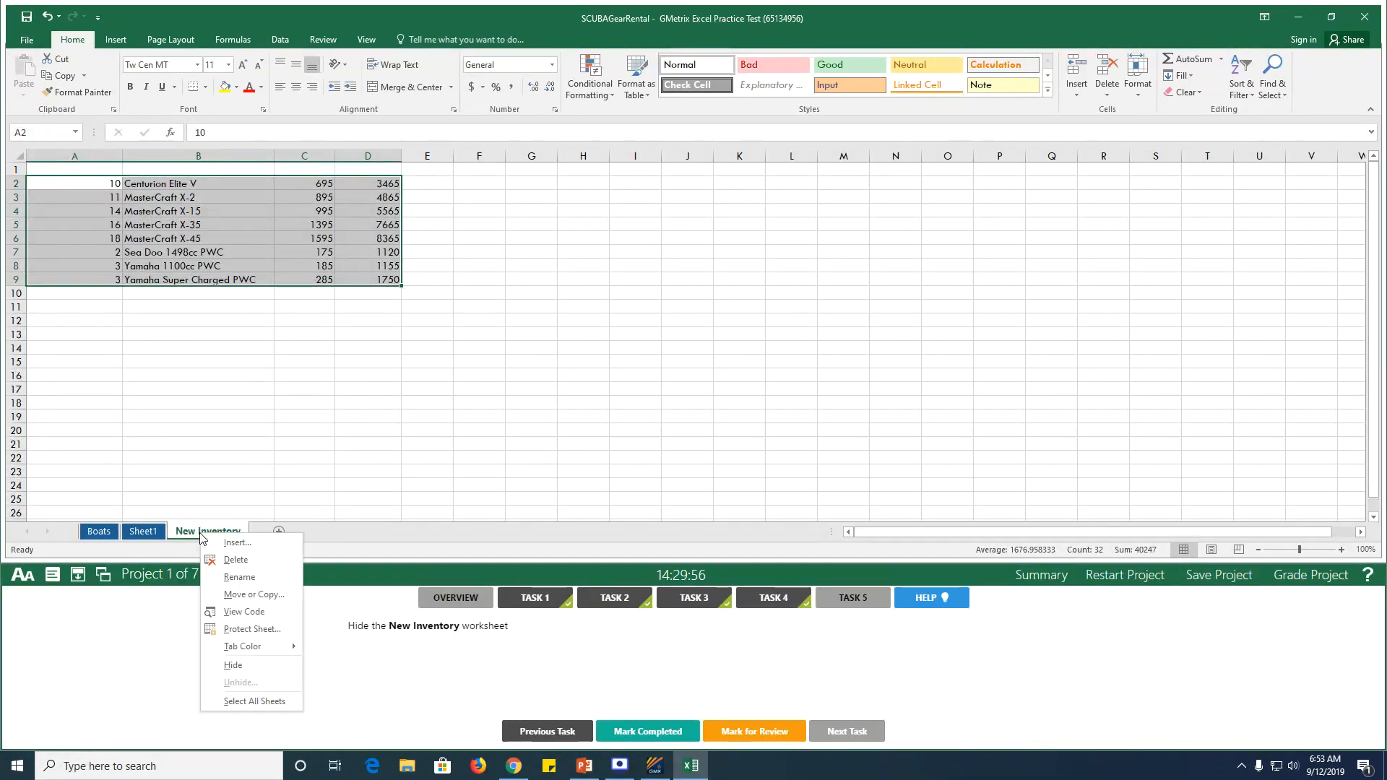
click(257, 666)
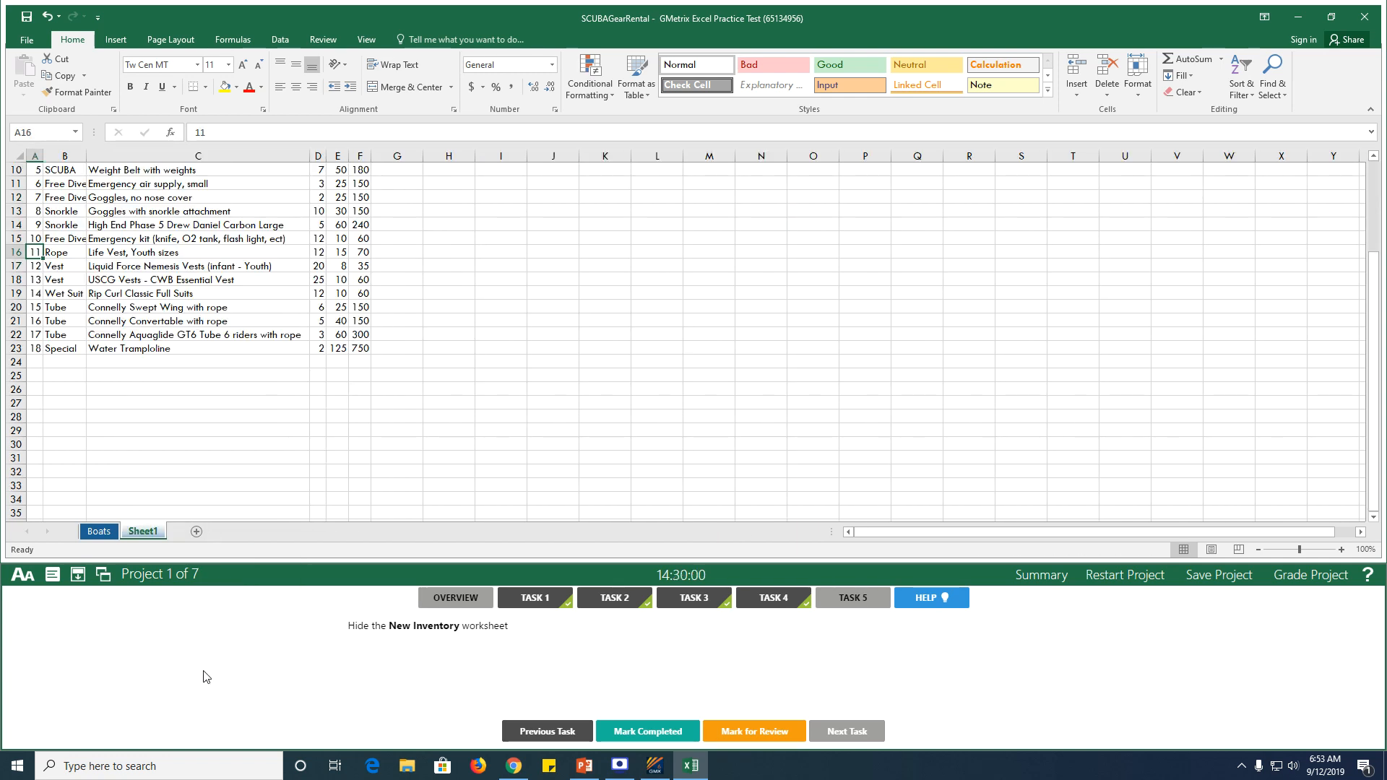
click(659, 730)
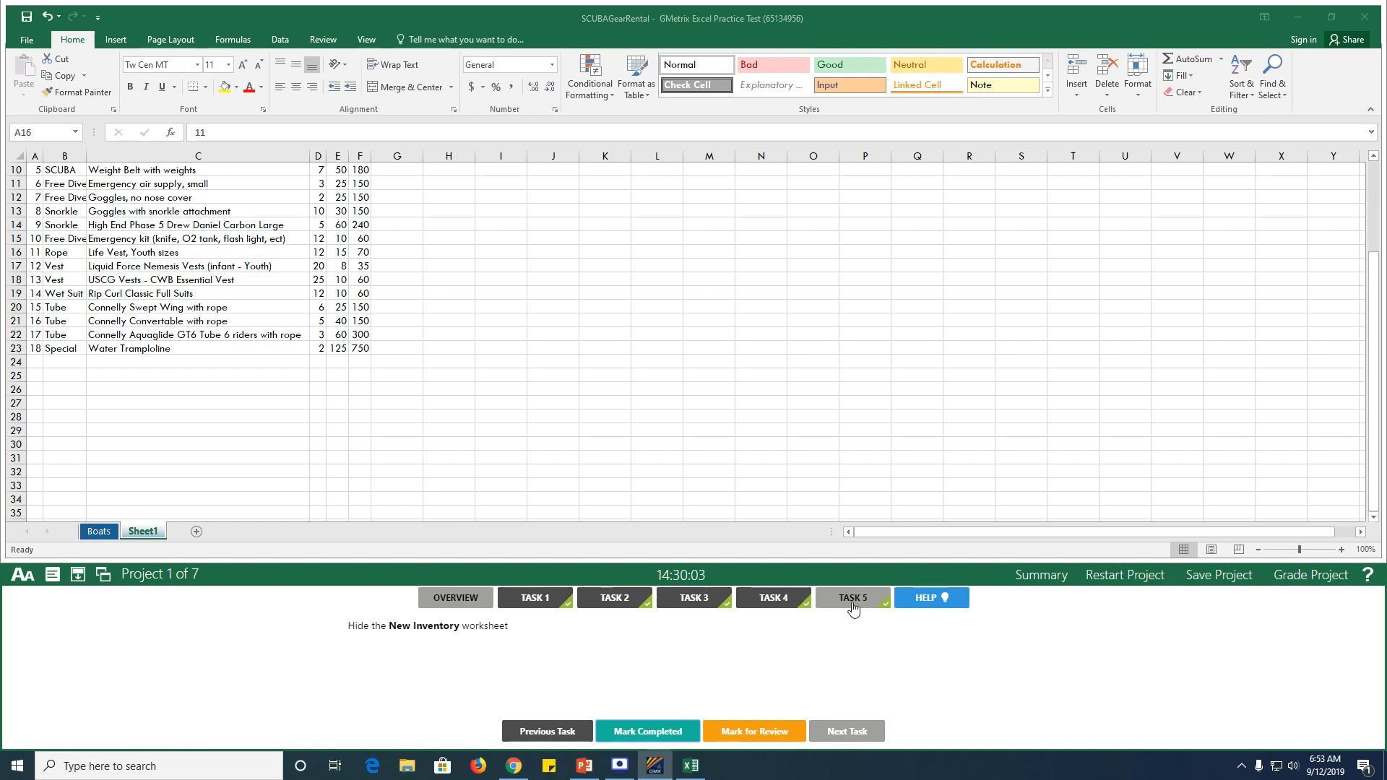
Grade the SCUBA project and continue to Task 1 of the Fishing Supplies project.
click(1304, 575)
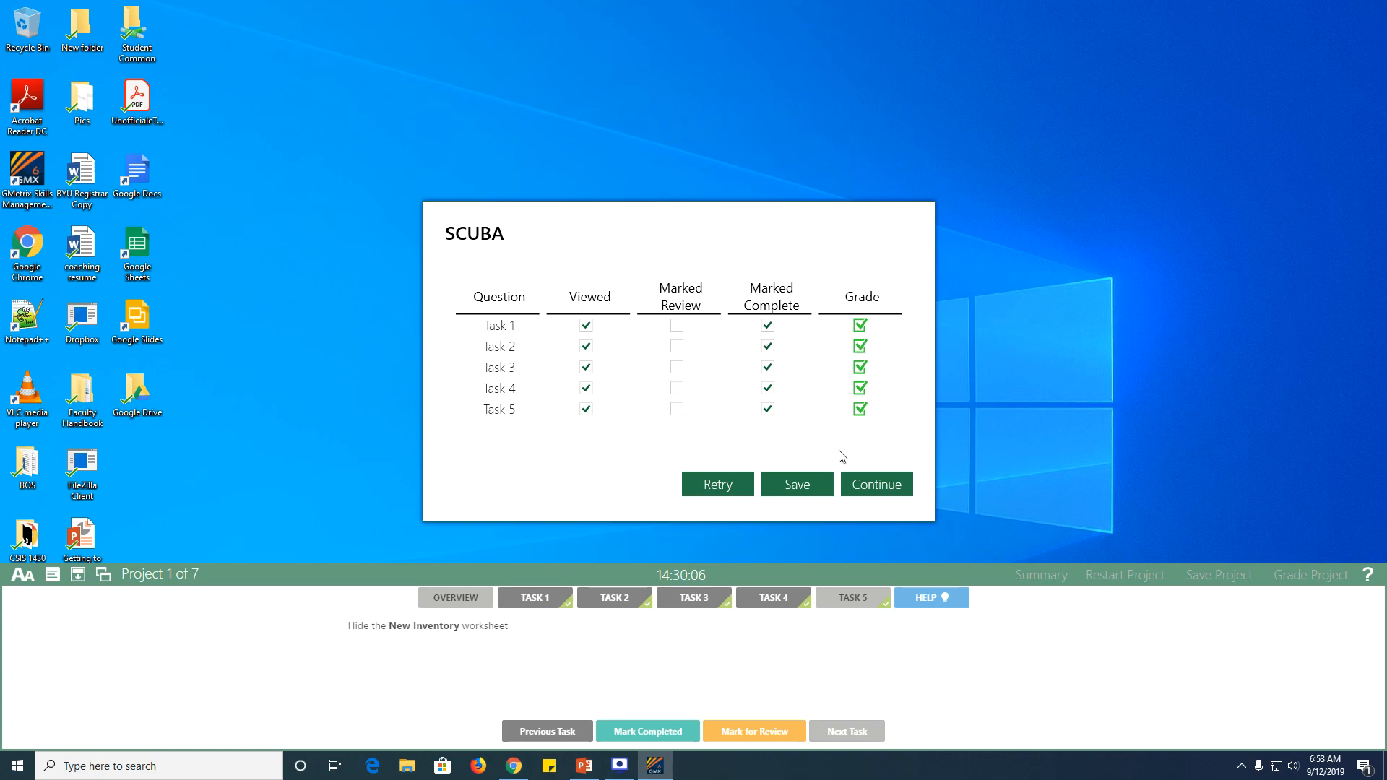
click(863, 492)
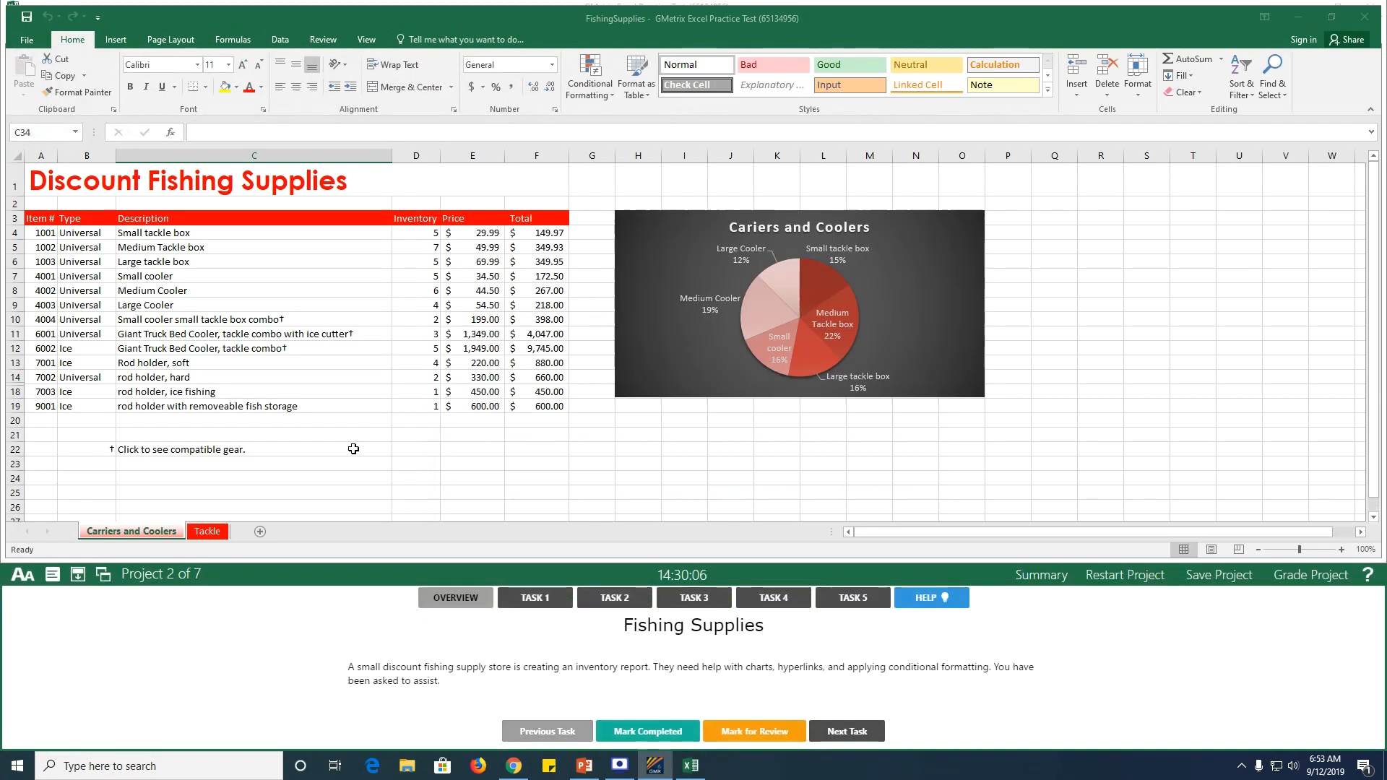
click(535, 597)
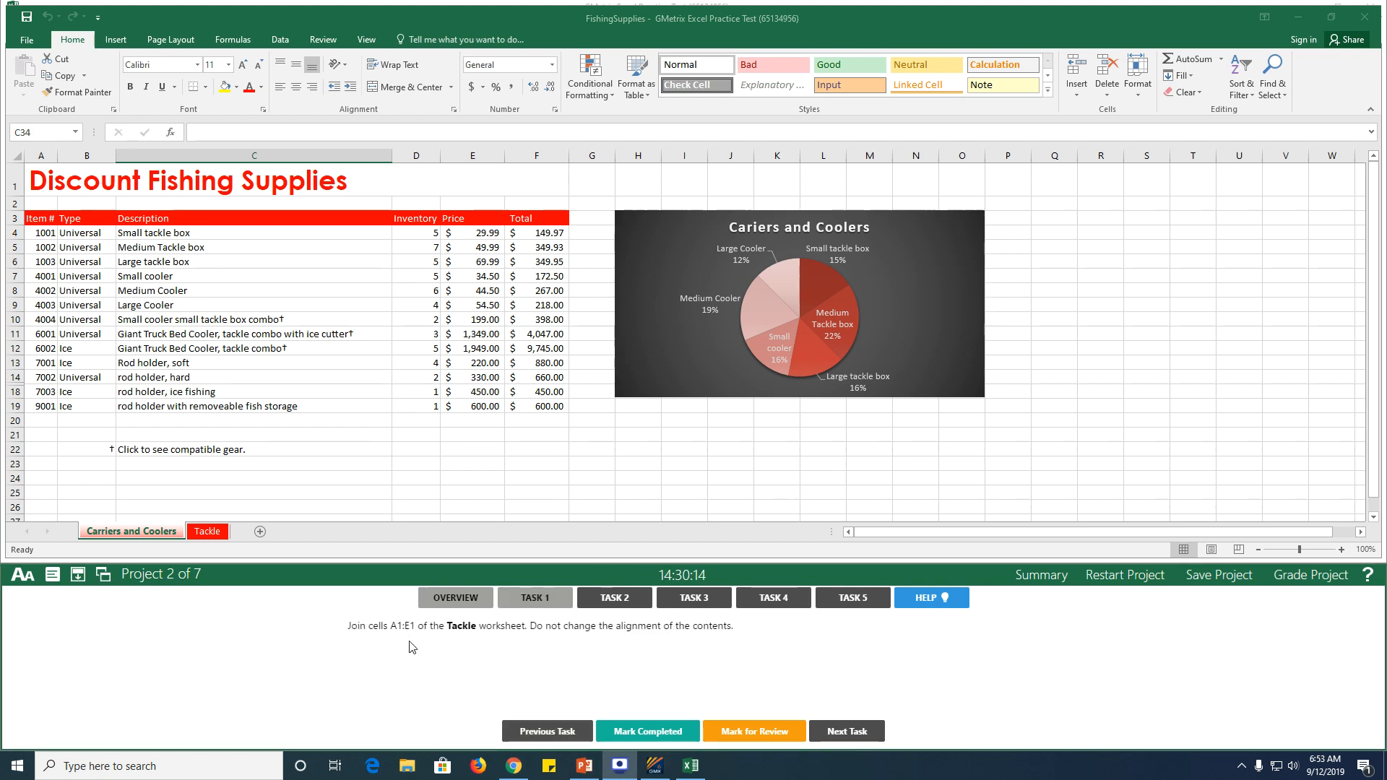
Merge cells A1:E1 on the Tackle worksheet with Merge Across, keeping the alignment, and mark Task 1 completed.
click(115, 185)
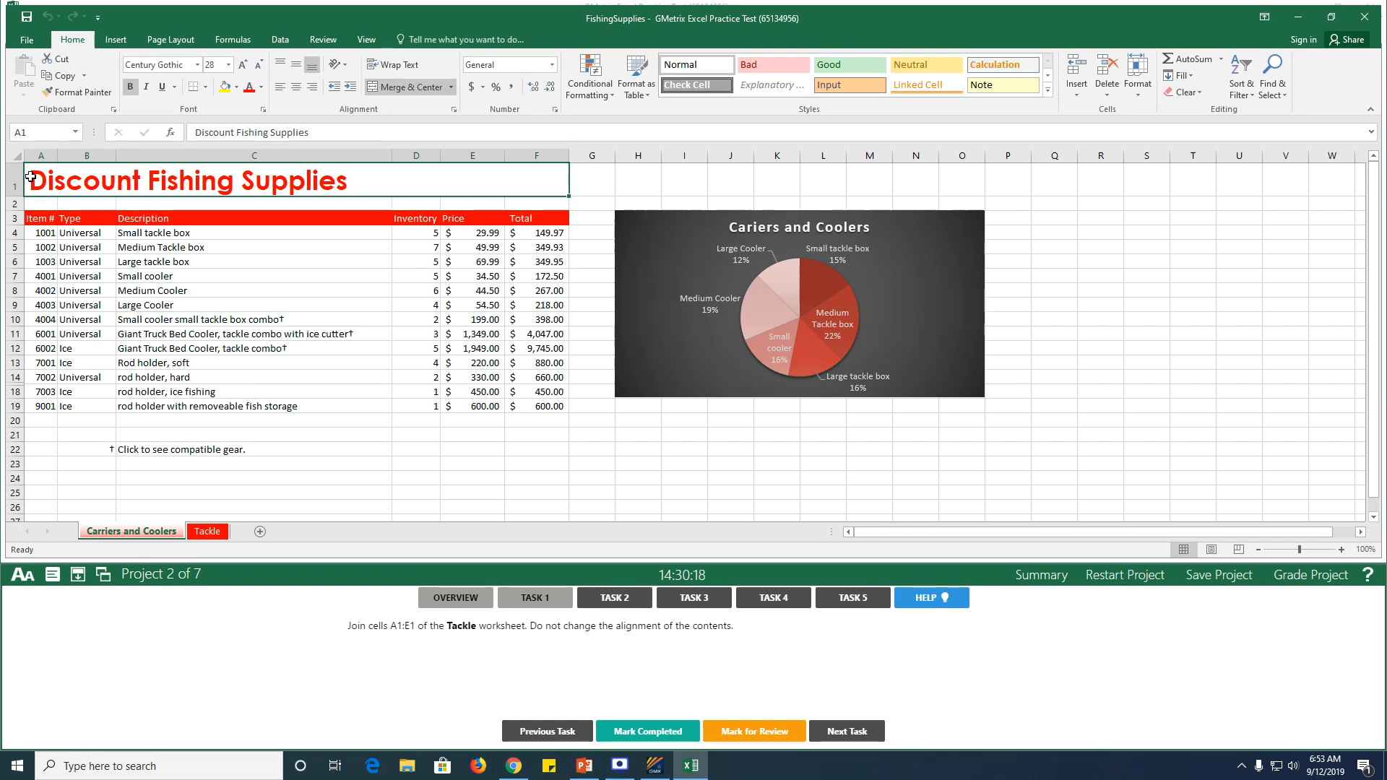
click(208, 532)
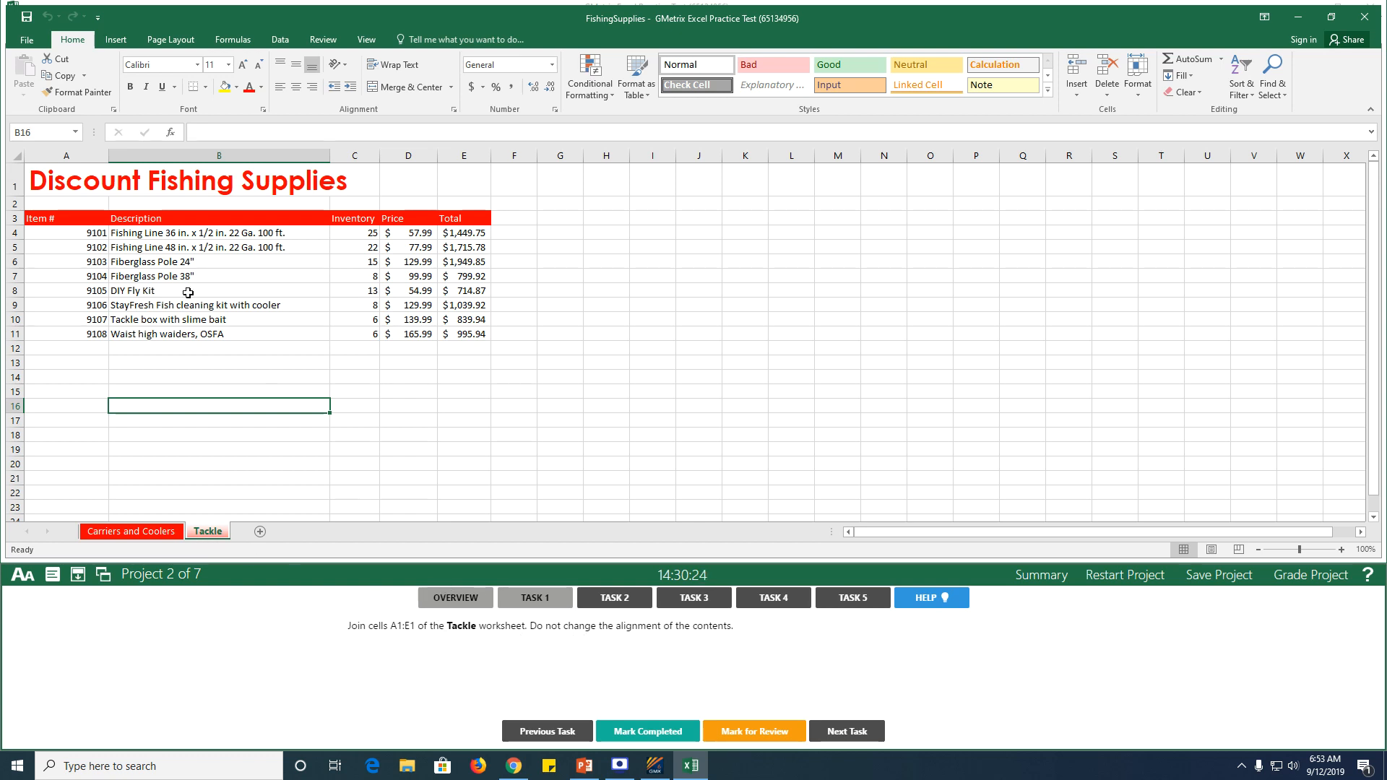
drag(51, 176, 443, 180)
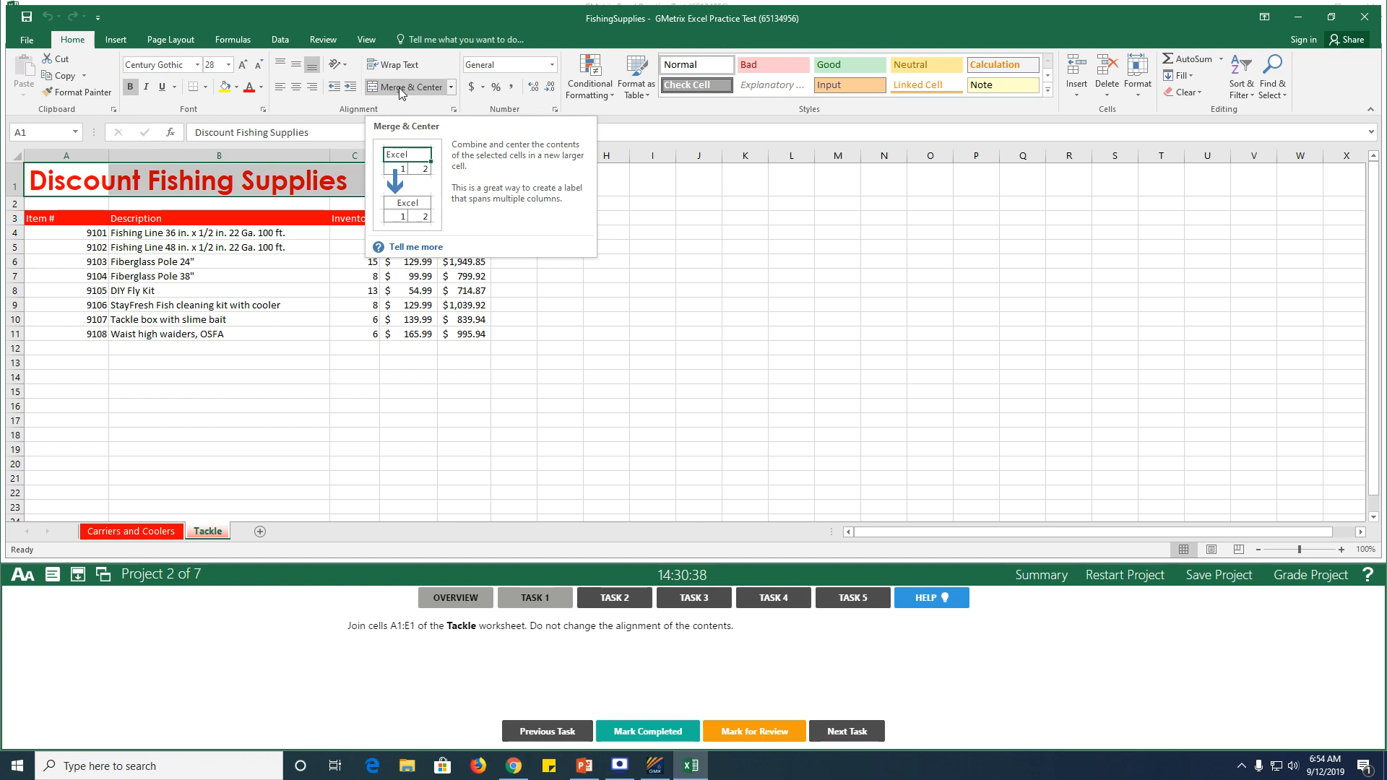
click(455, 89)
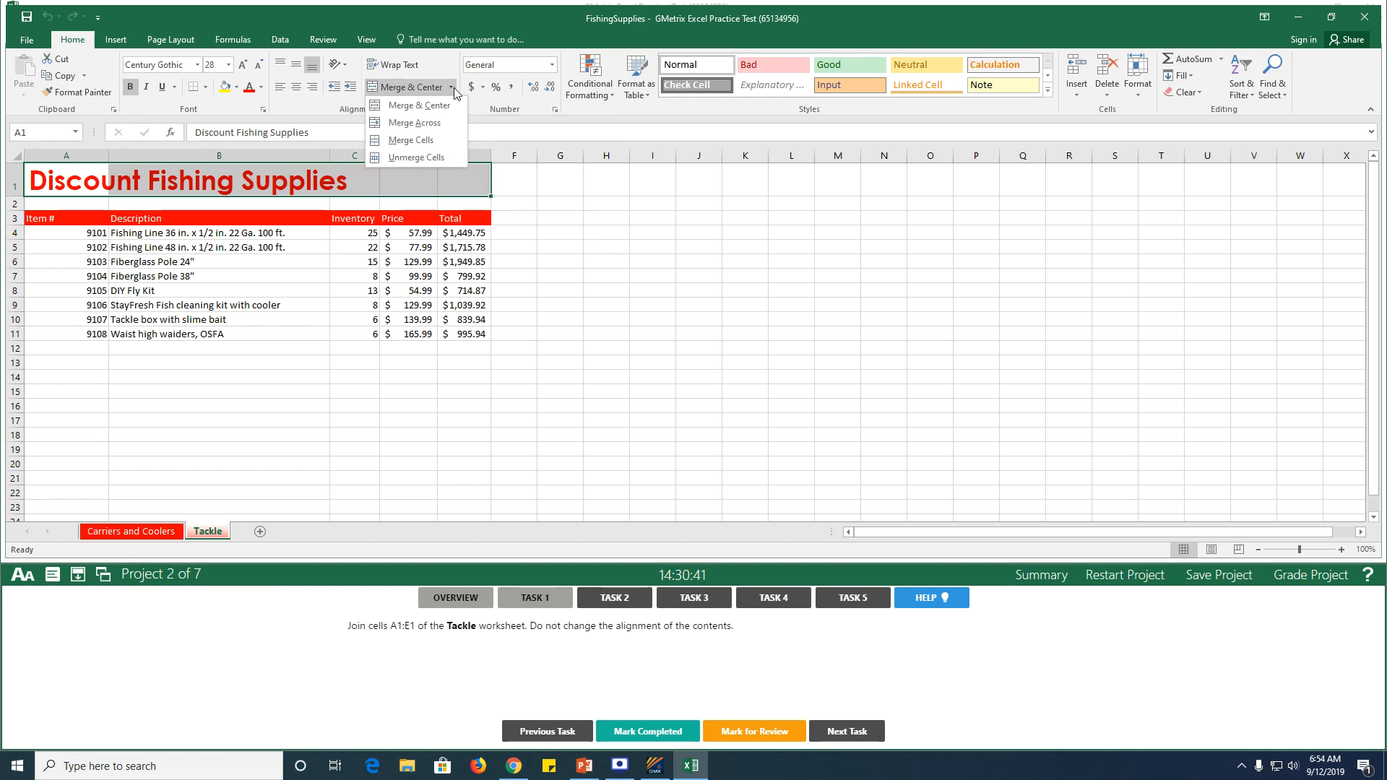
click(443, 123)
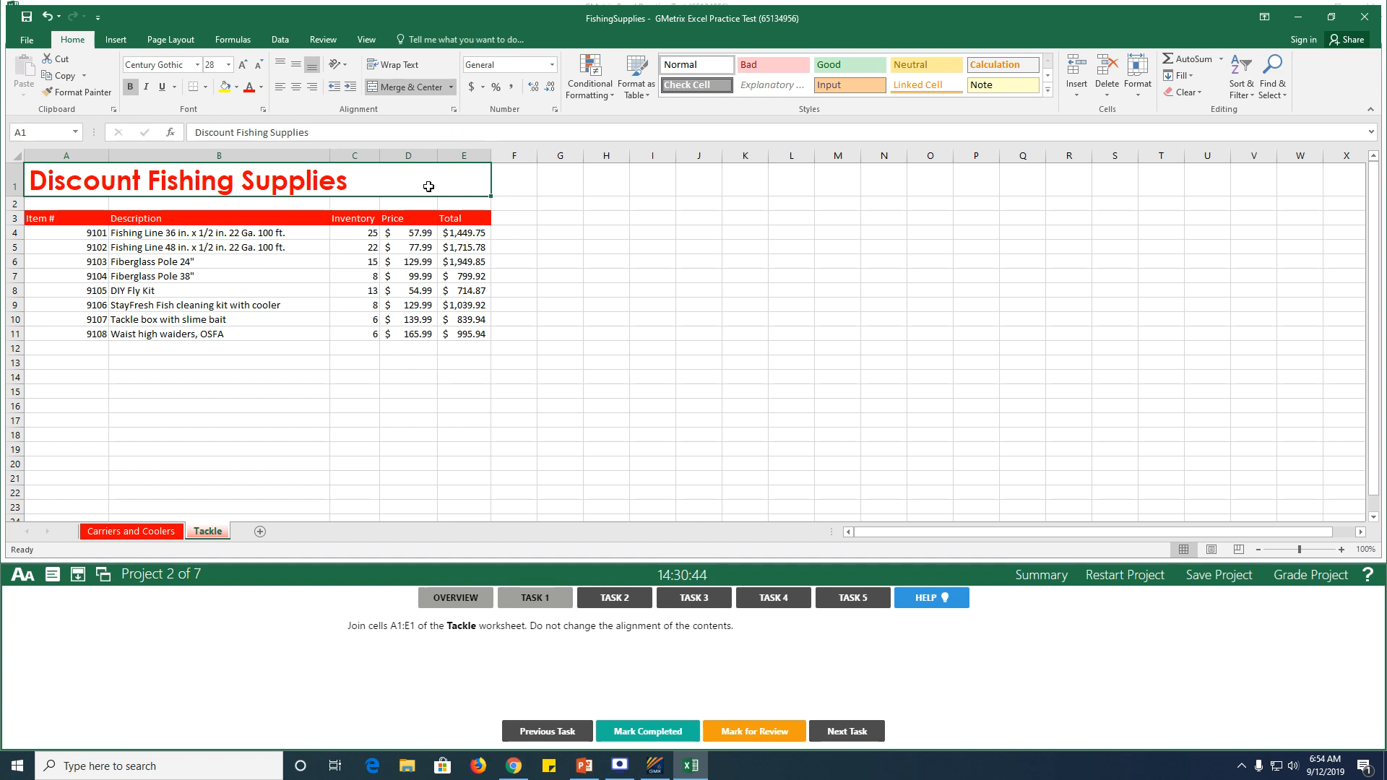
click(645, 733)
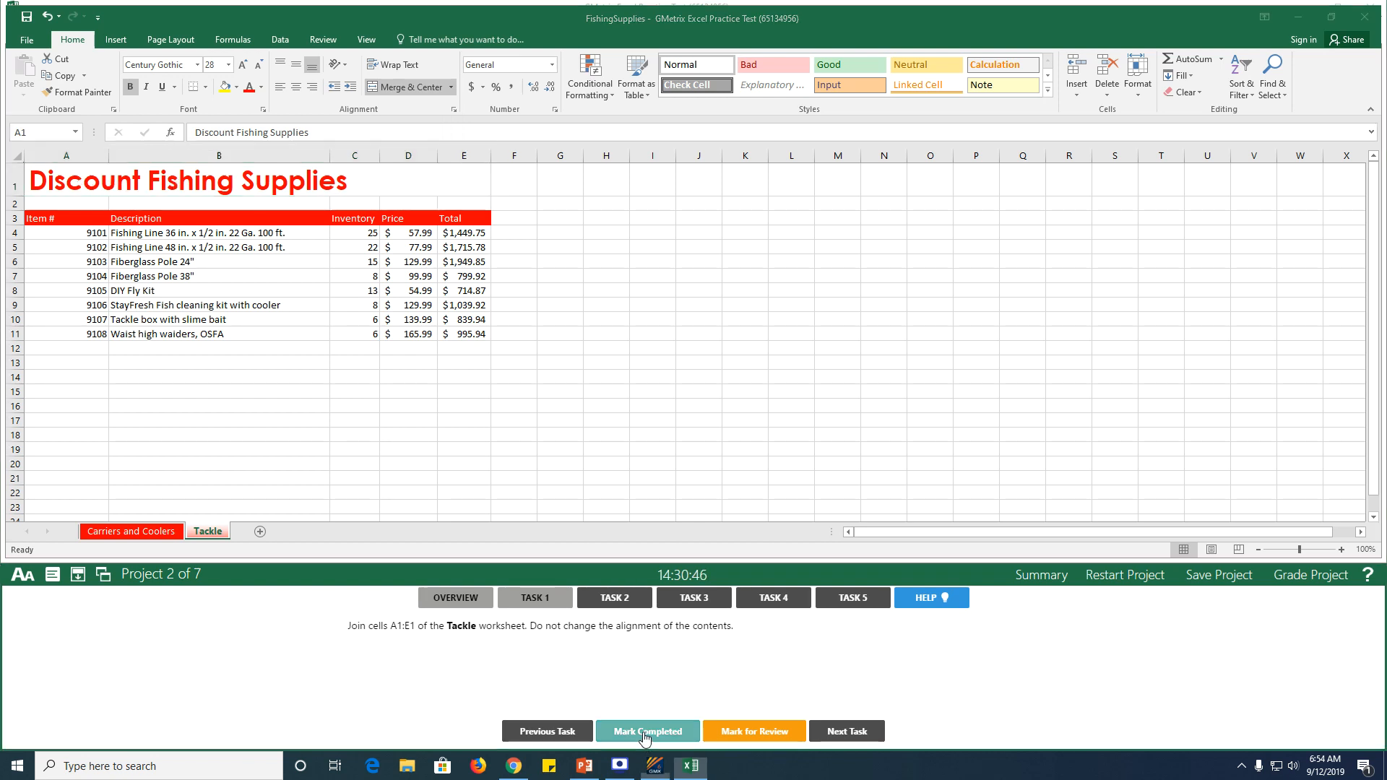
Open Task 2 and hyperlink cell C10 on the Carriers and Coolers worksheet to cell A4 of the Tackle worksheet.
click(605, 606)
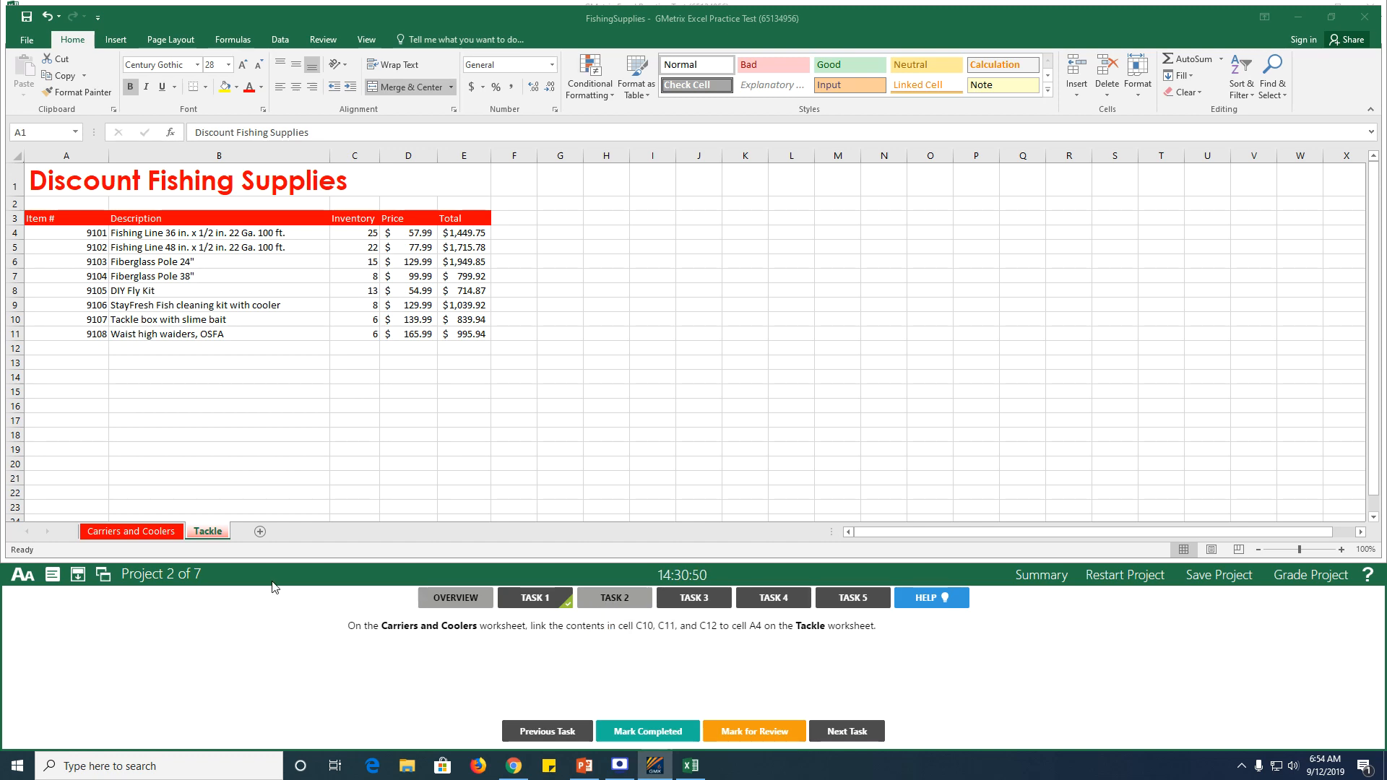
click(137, 535)
click(137, 535)
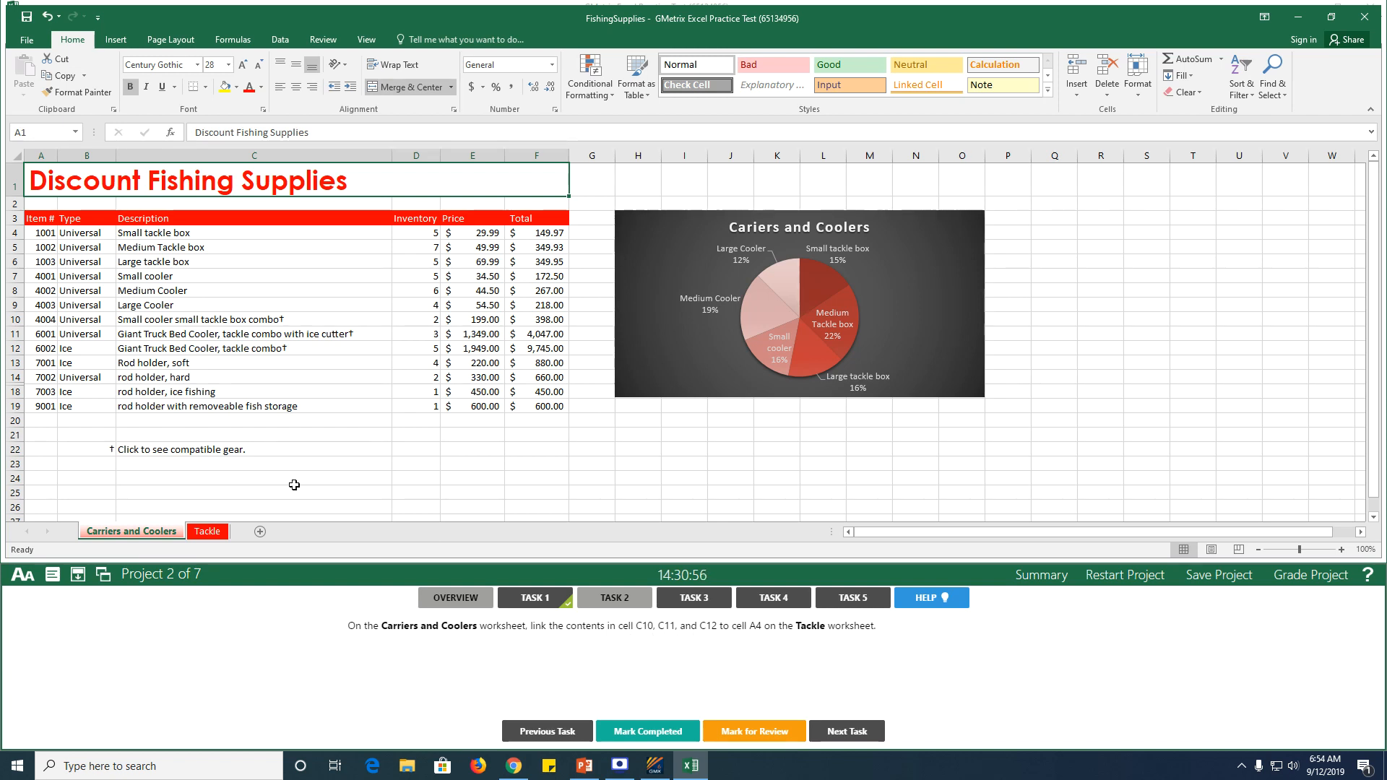
click(138, 315)
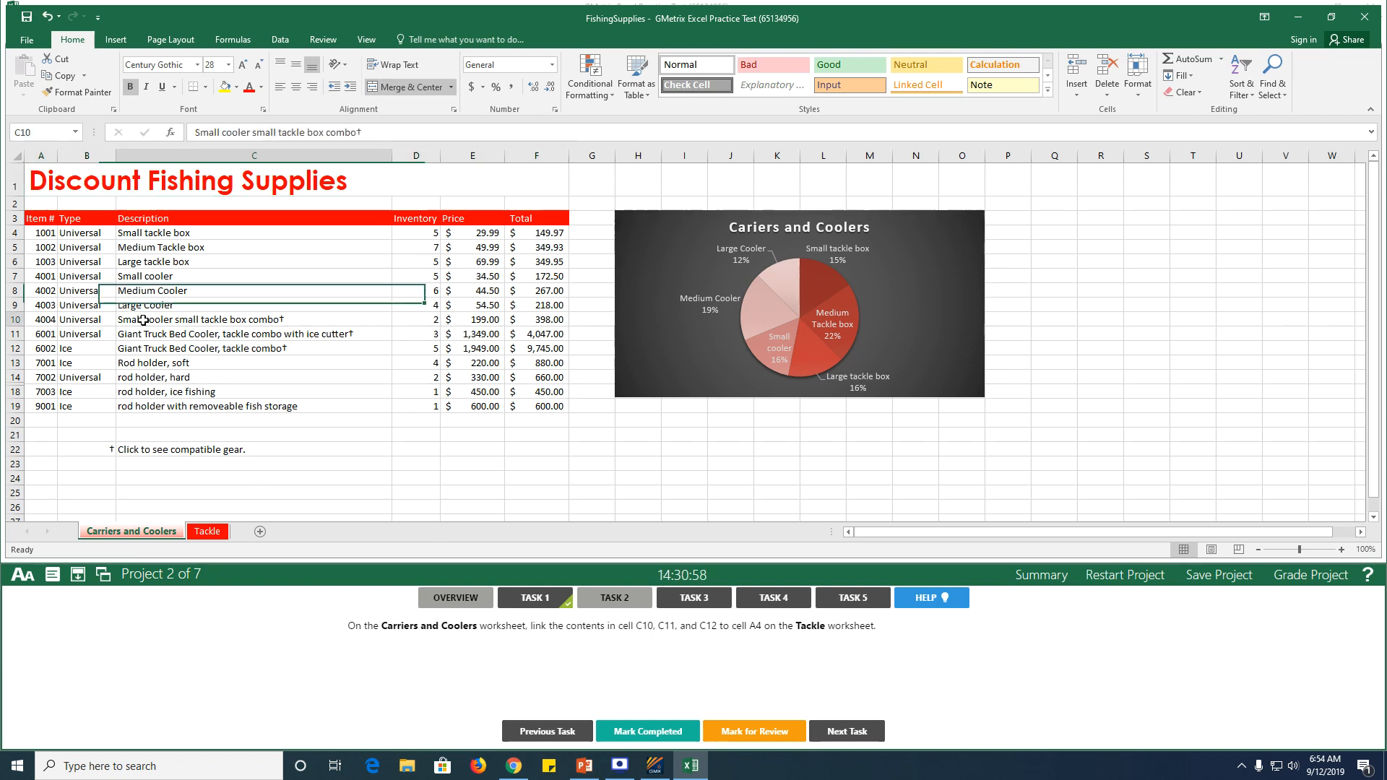
click(116, 40)
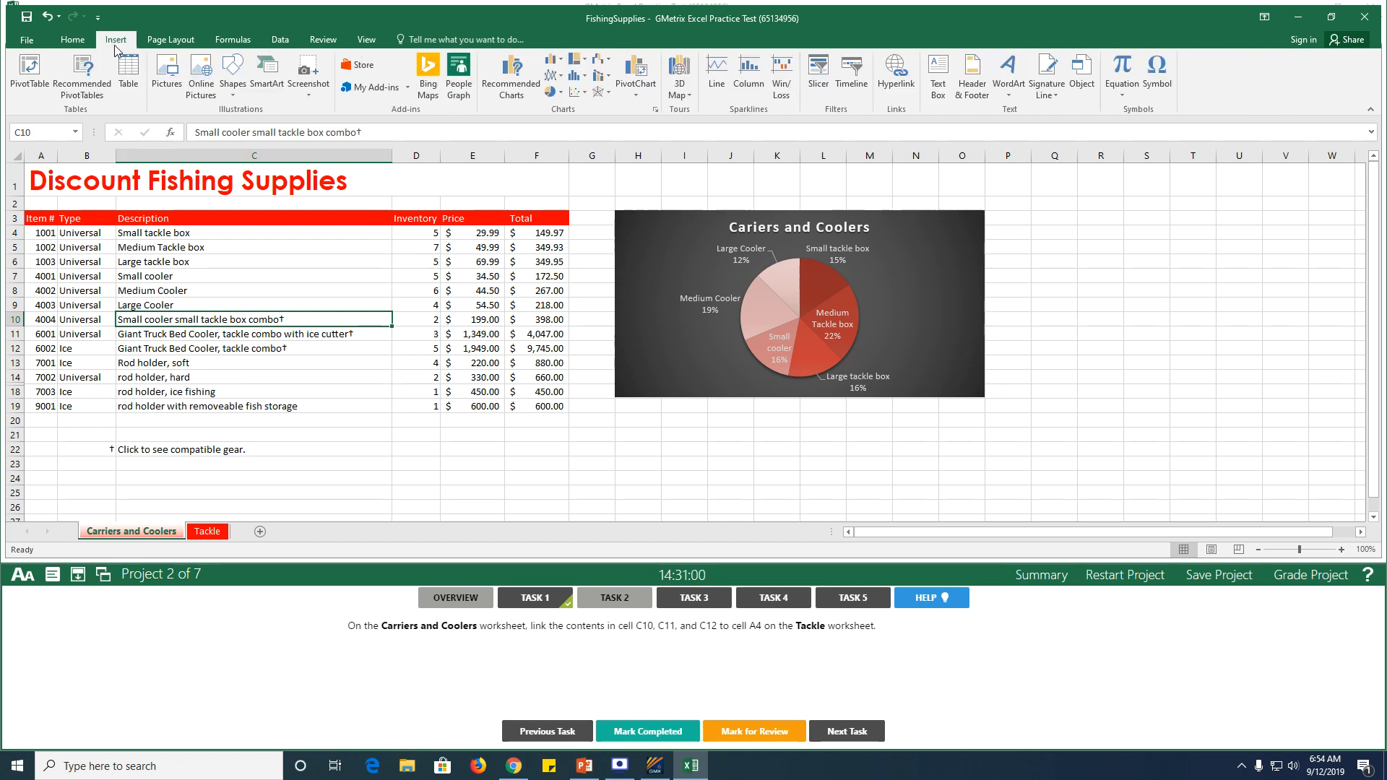
click(900, 92)
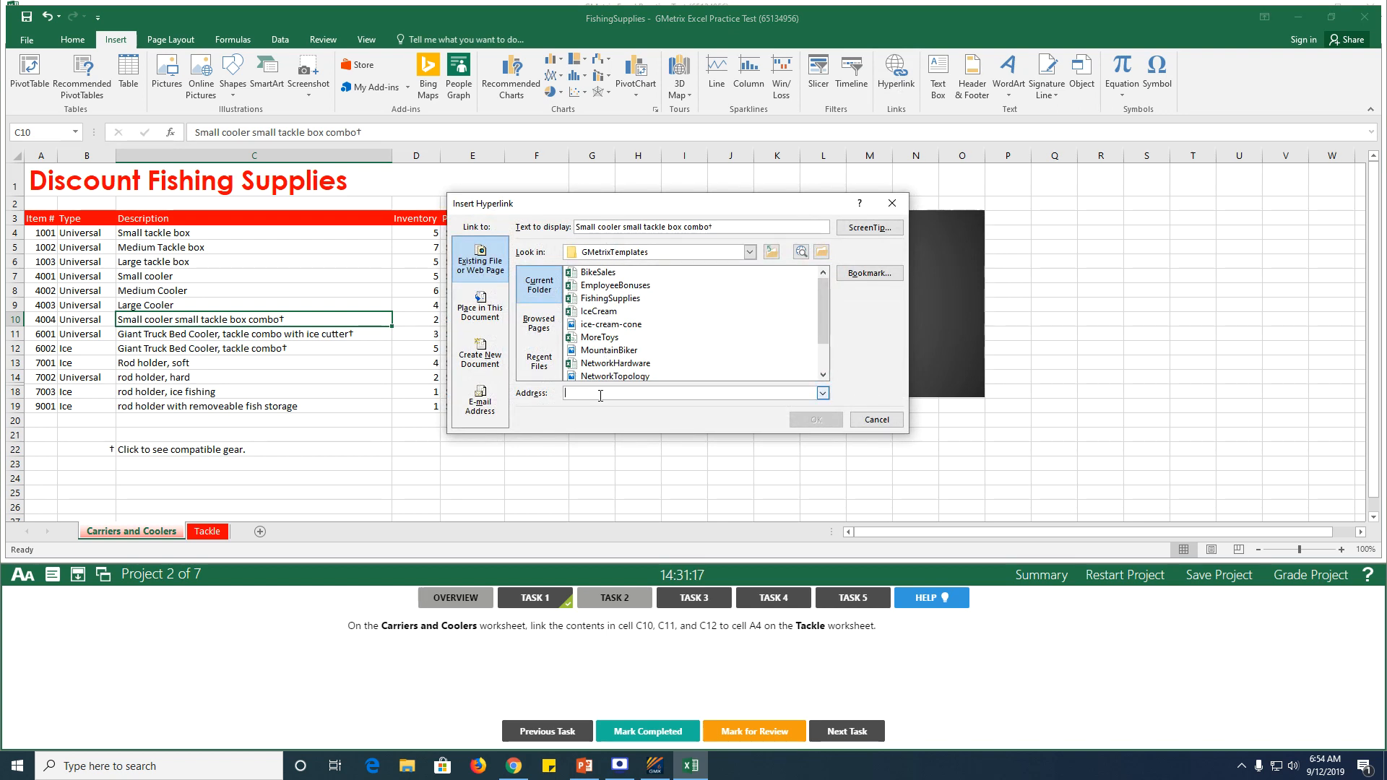
click(477, 308)
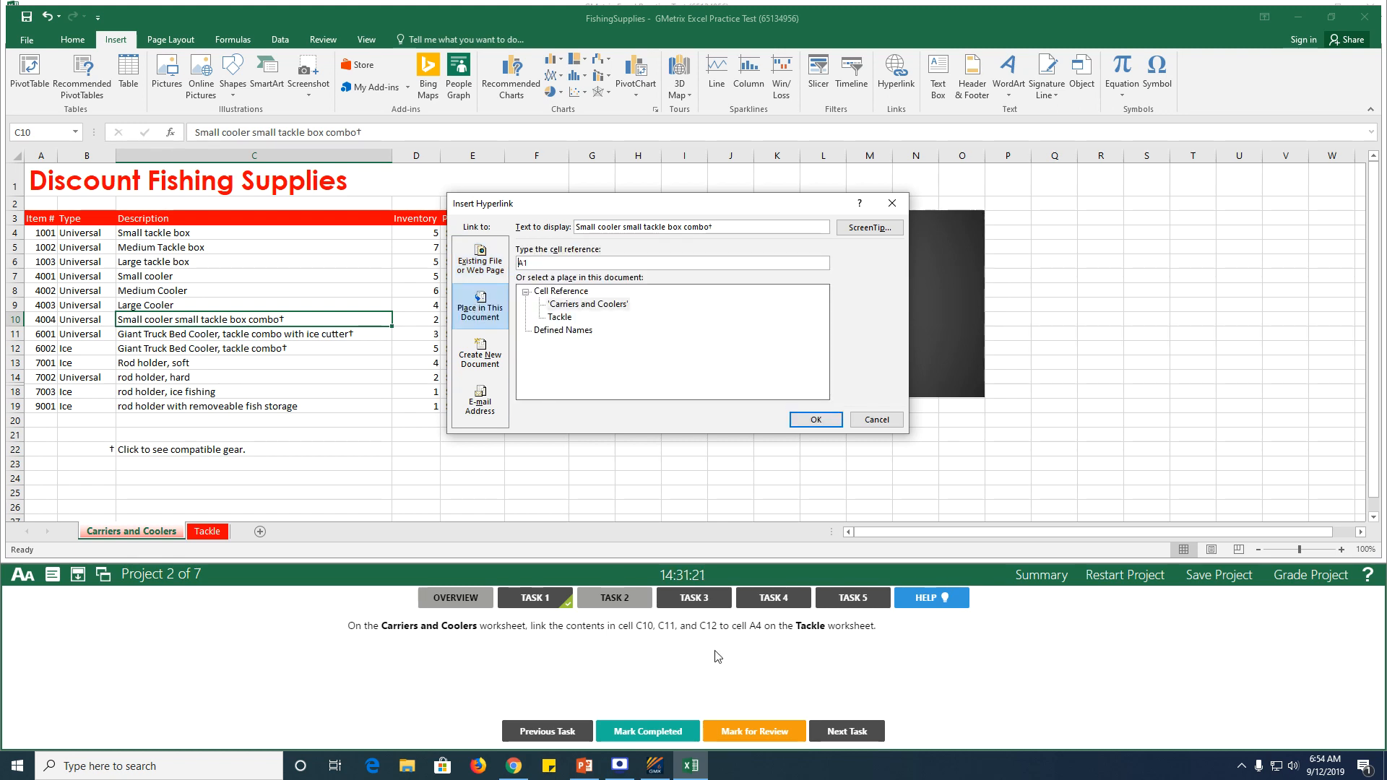
click(563, 316)
click(540, 263)
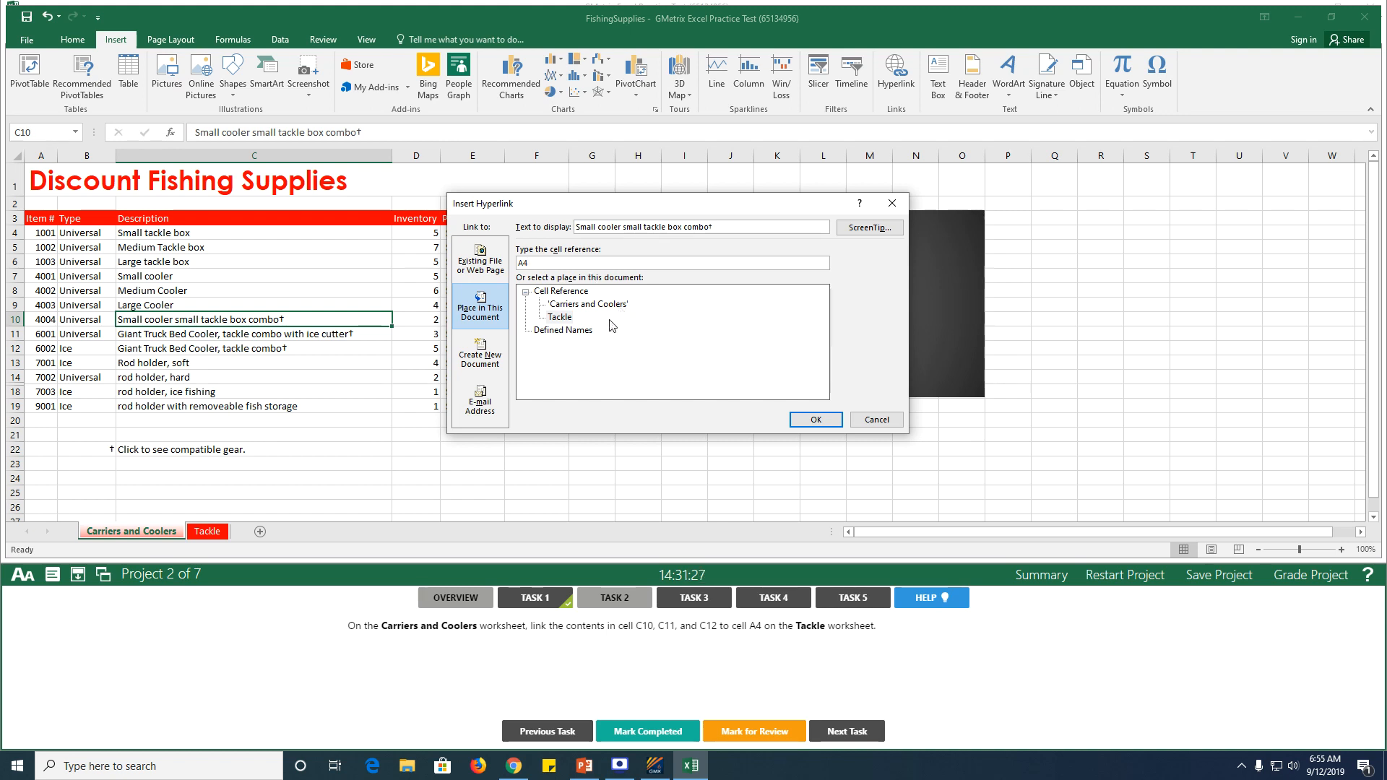
click(812, 419)
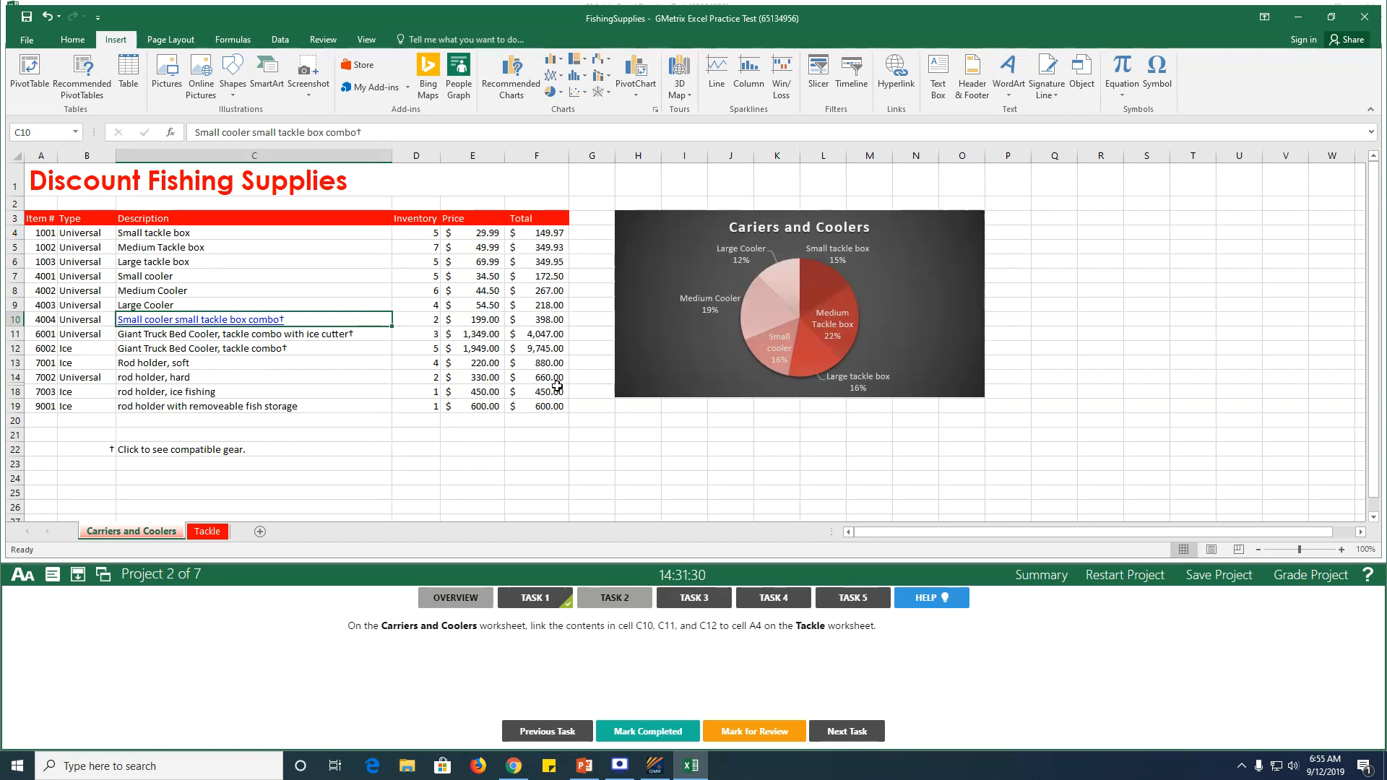
Hyperlink cell C11 on the Carriers and Coolers worksheet to cell A4 of the Tackle worksheet.
click(276, 335)
click(896, 73)
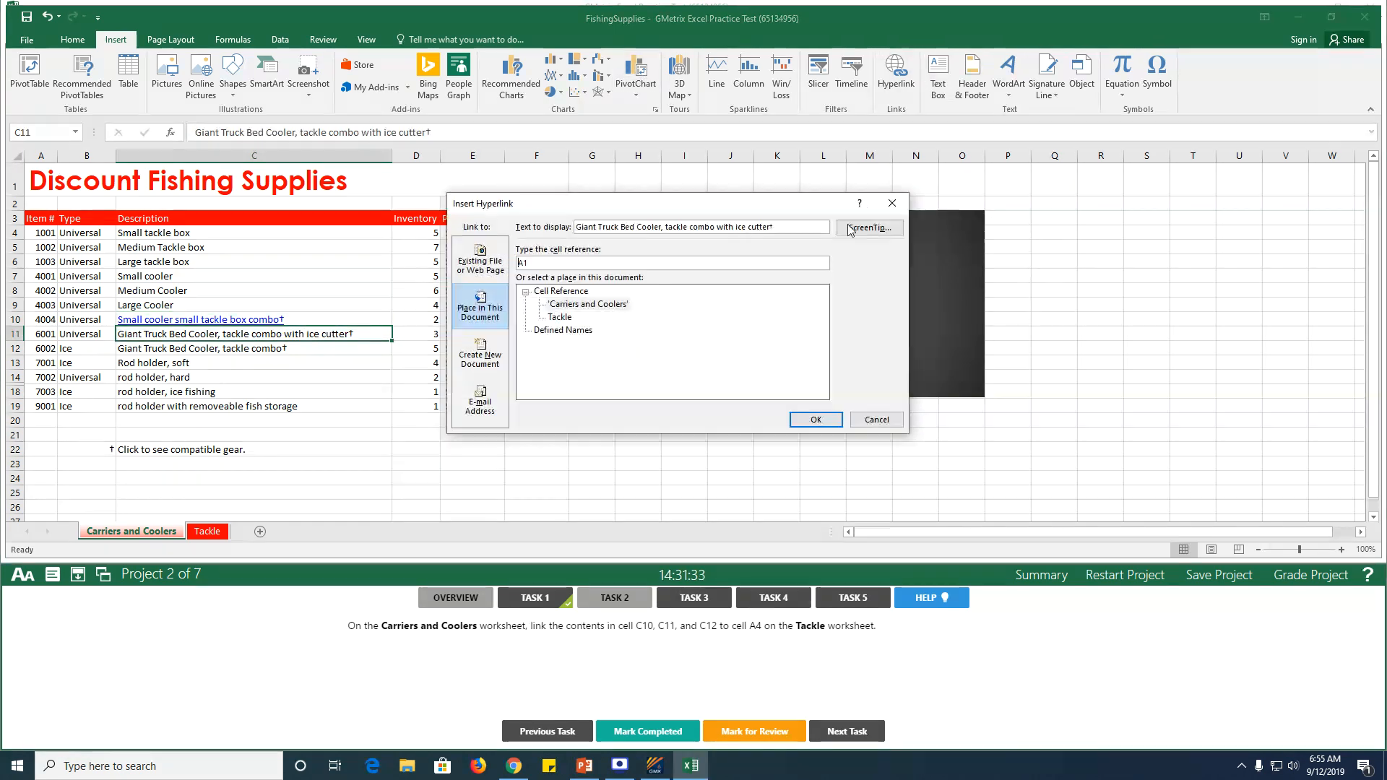
click(560, 317)
click(551, 263)
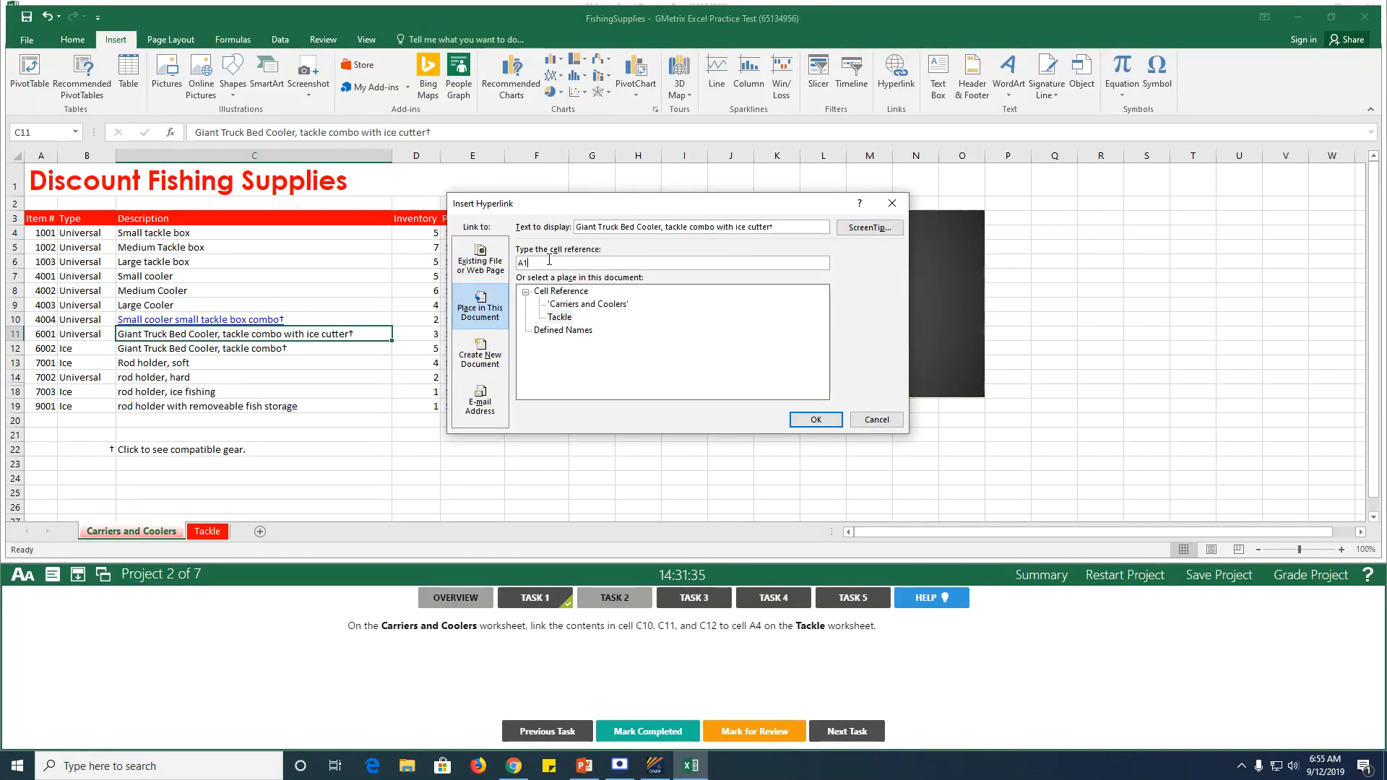
key(BackSpace)
click(816, 420)
Hyperlink cell C12 to cell A4 of the Tackle worksheet and mark Task 2 completed.
click(173, 346)
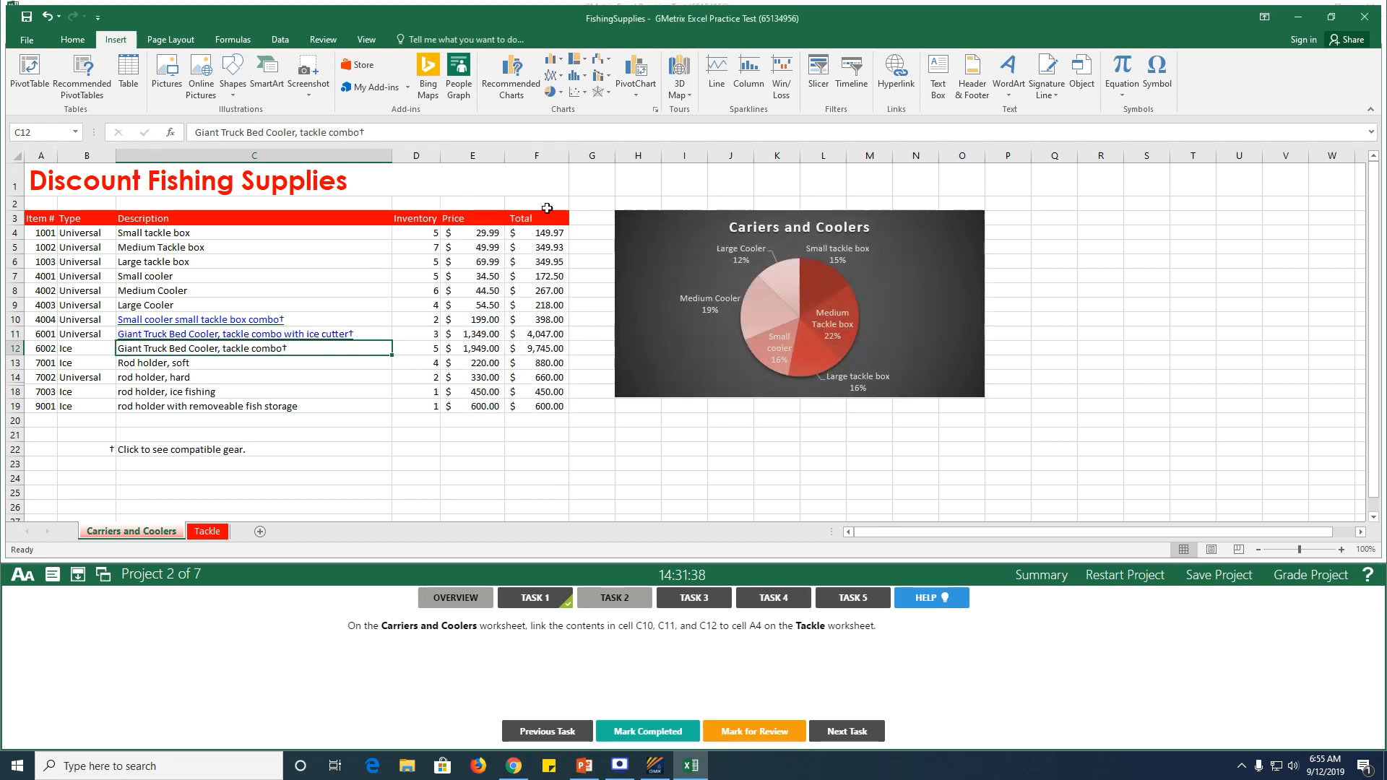
click(895, 90)
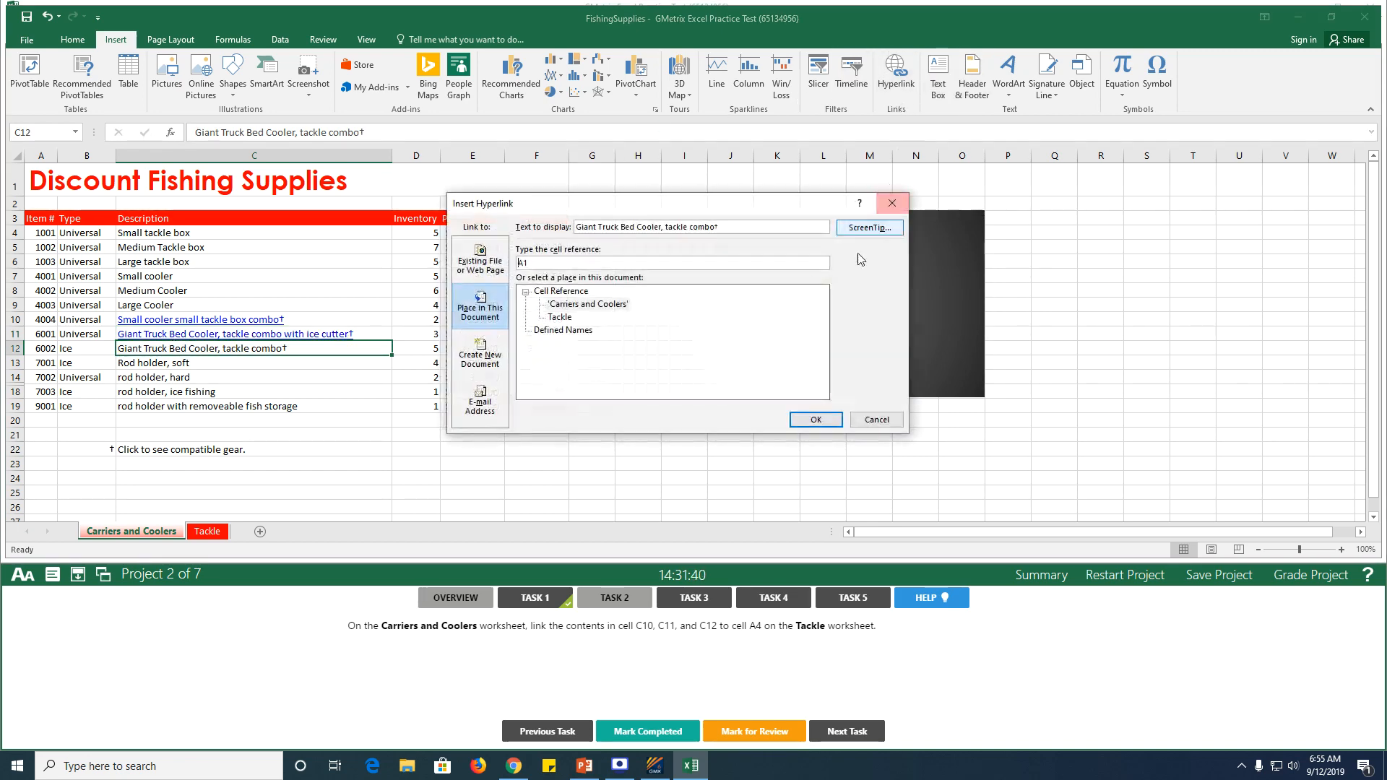
click(560, 317)
click(542, 264)
key(BackSpace)
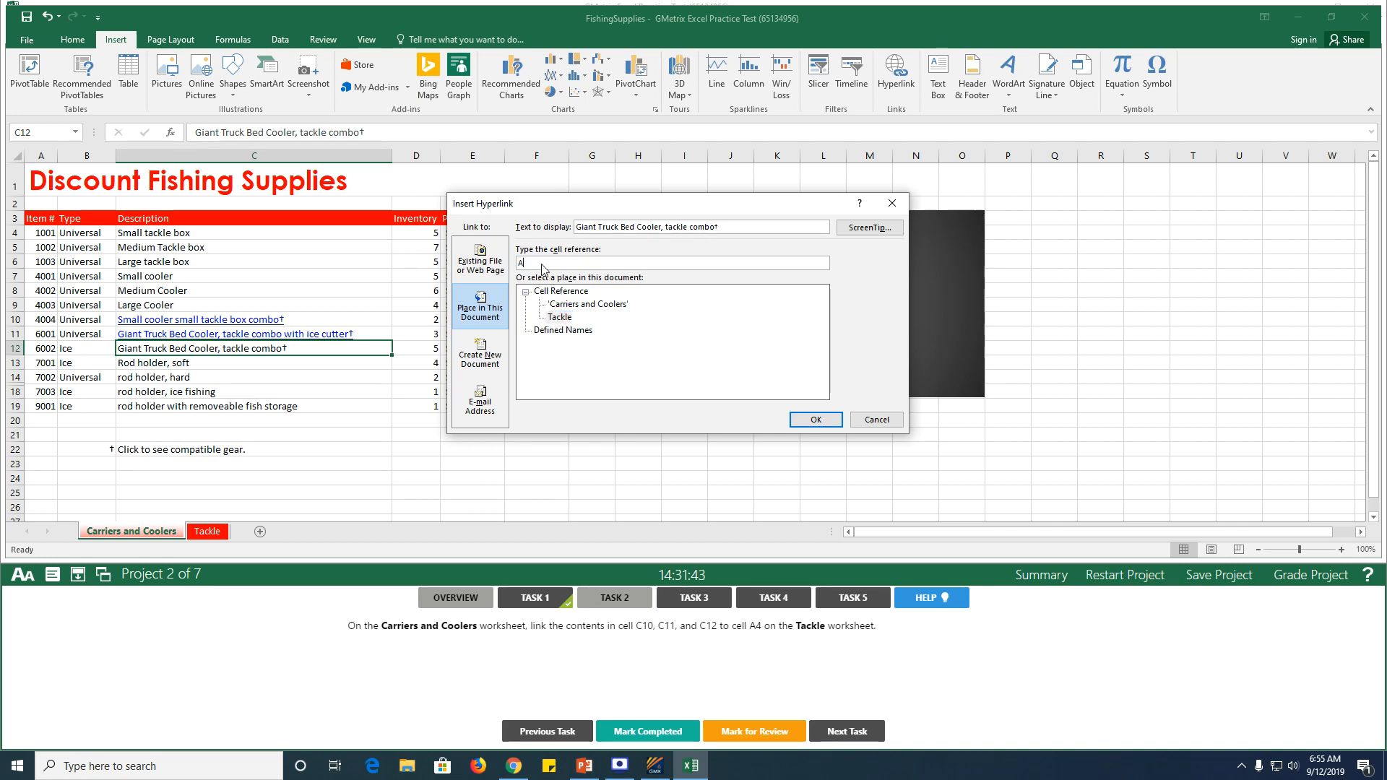
click(816, 419)
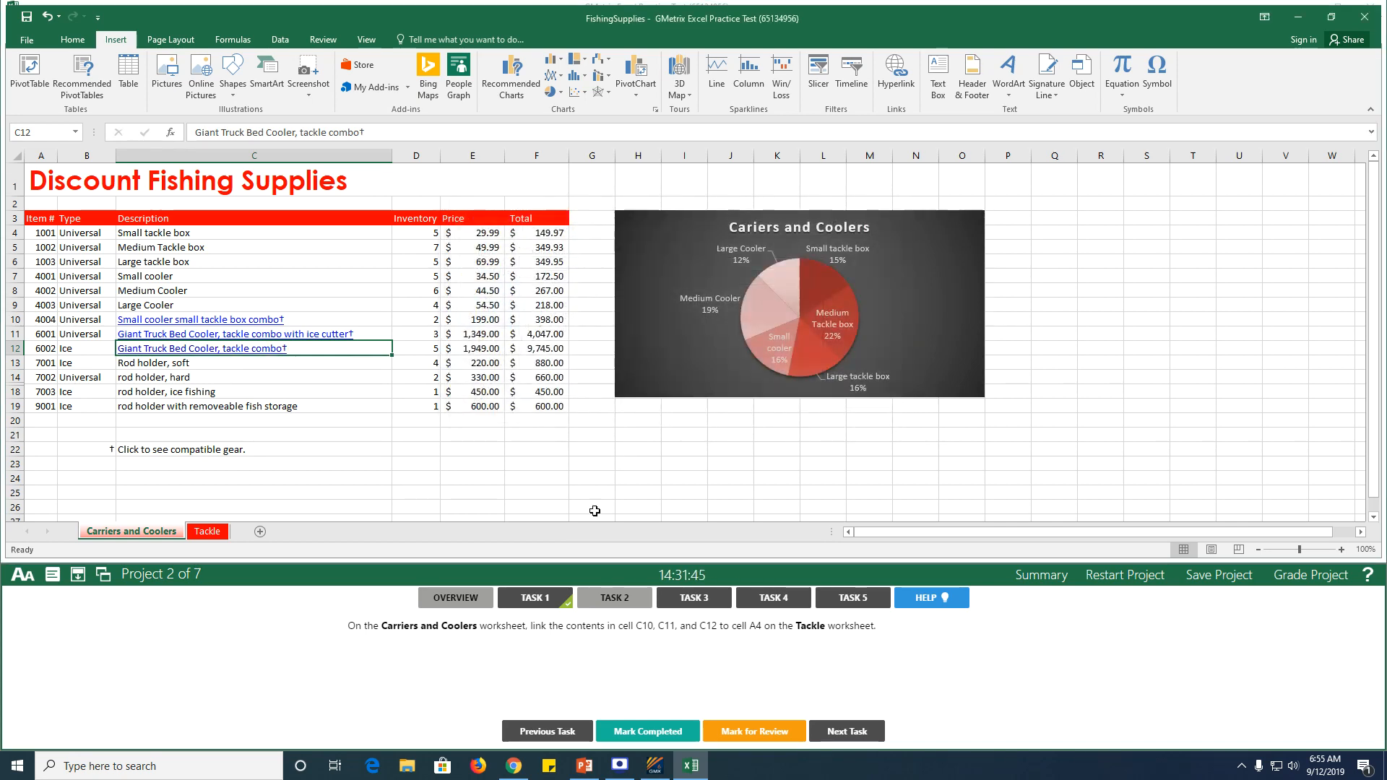
click(649, 731)
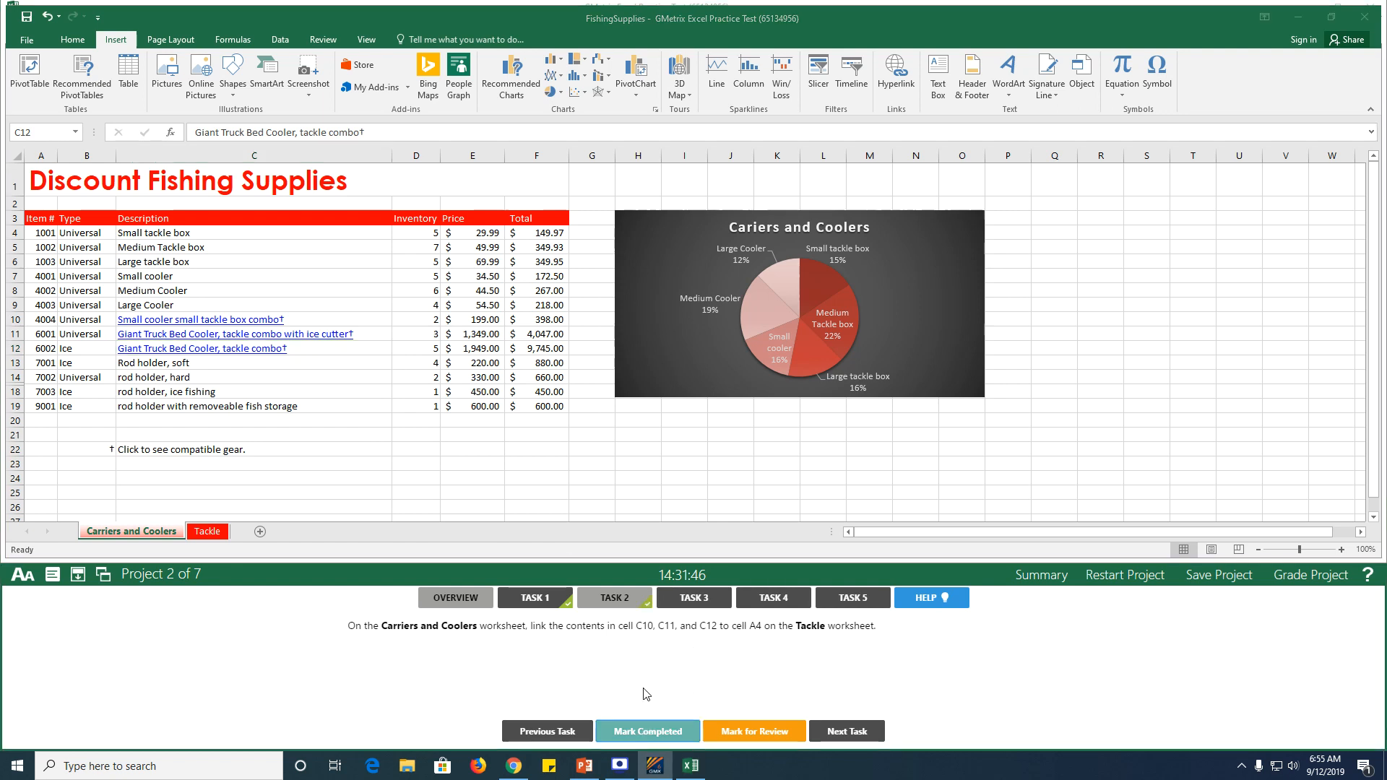
Open Task 3, apply the 3 Flags icon set conditional formatting to Inventory cells D4:D19, and mark the task completed.
click(683, 599)
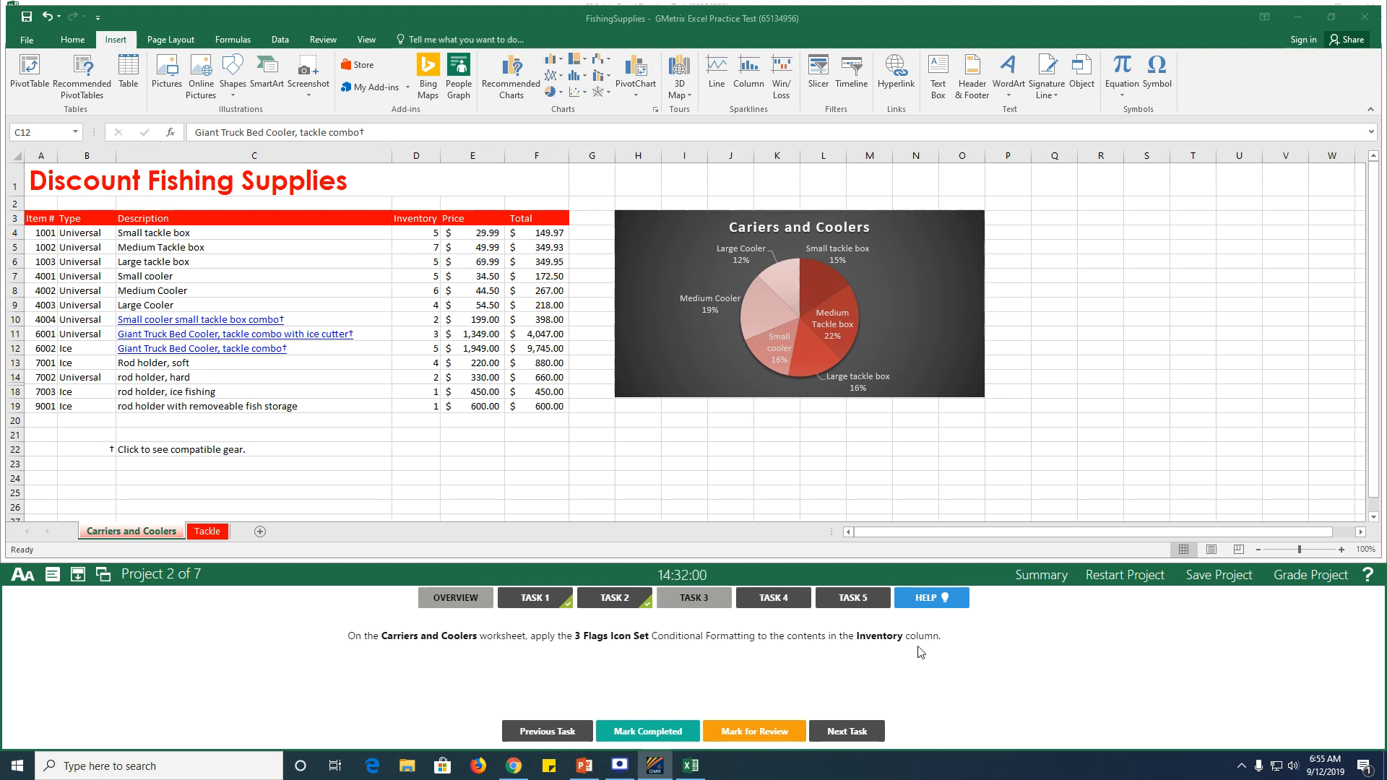
drag(426, 236, 430, 407)
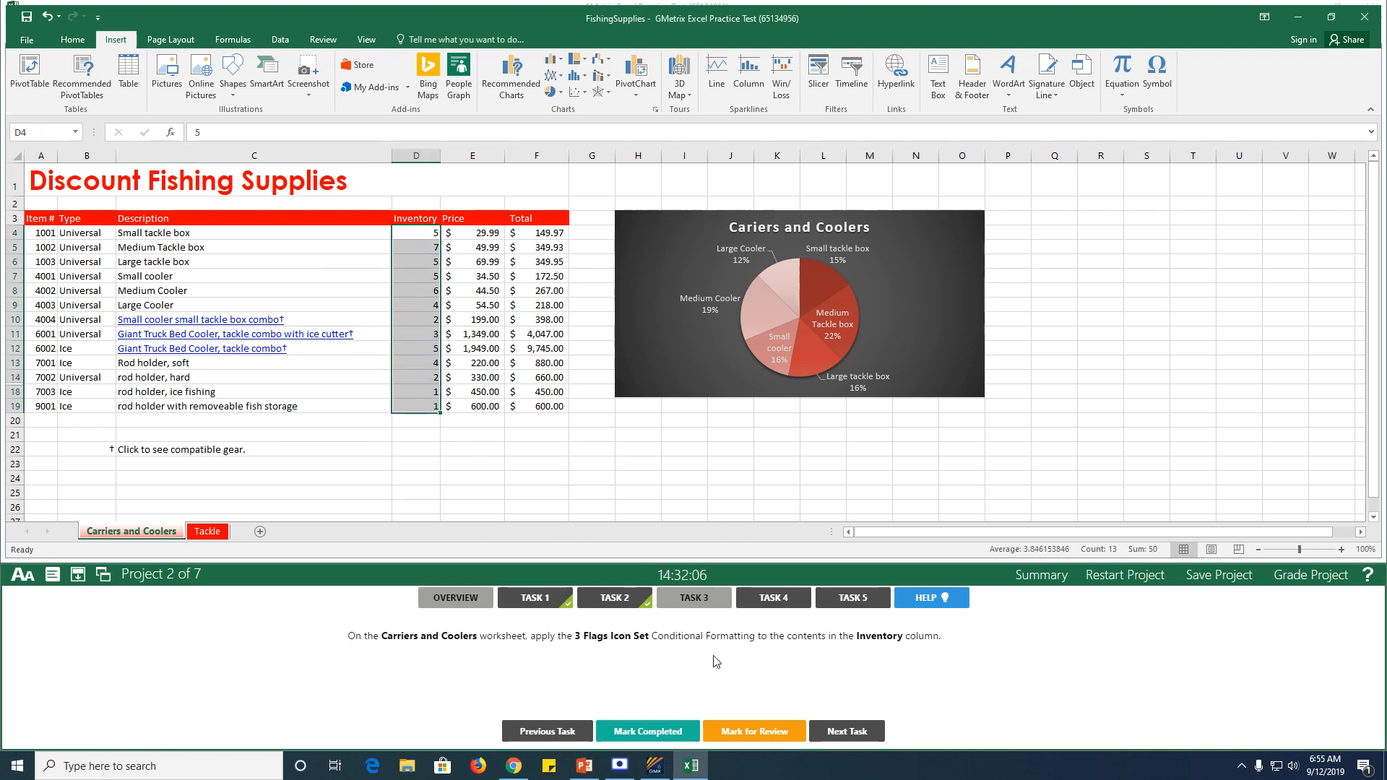
click(73, 40)
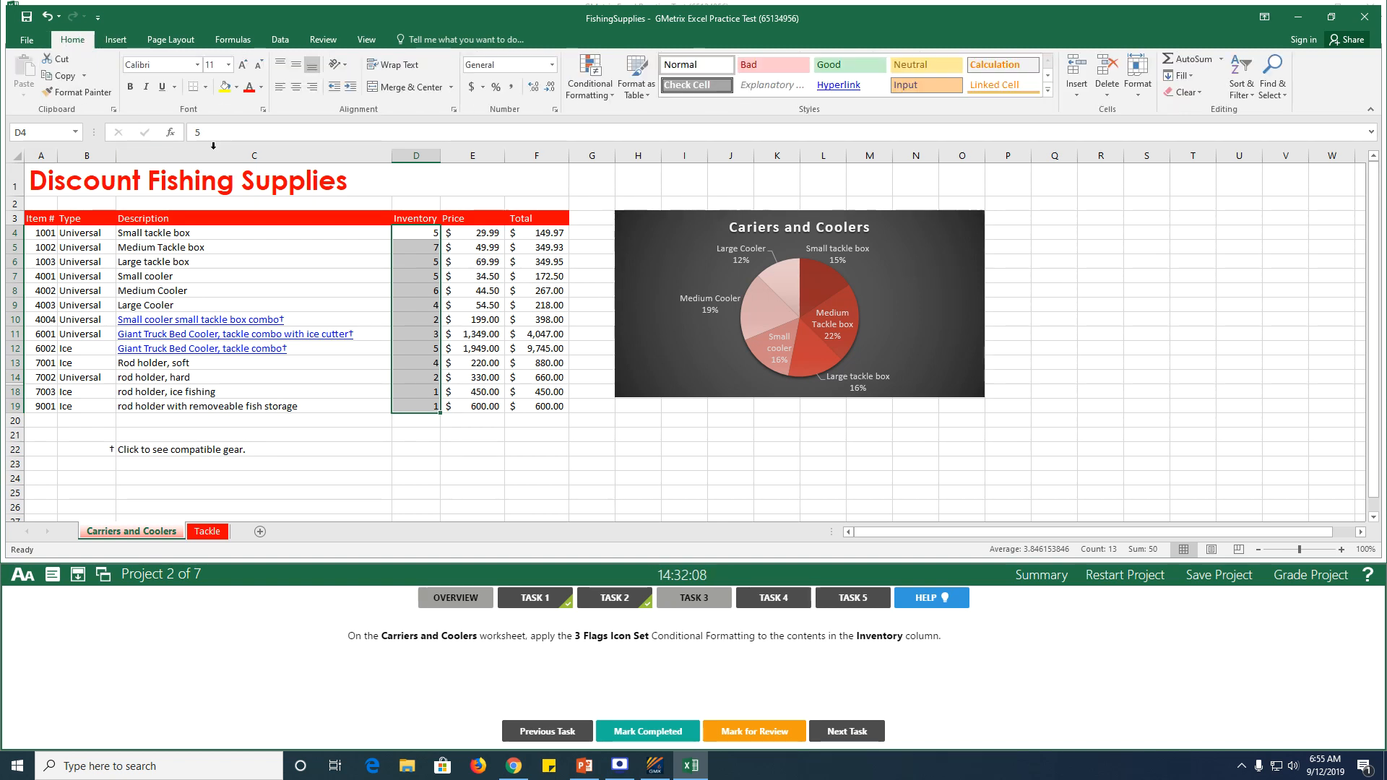
click(595, 99)
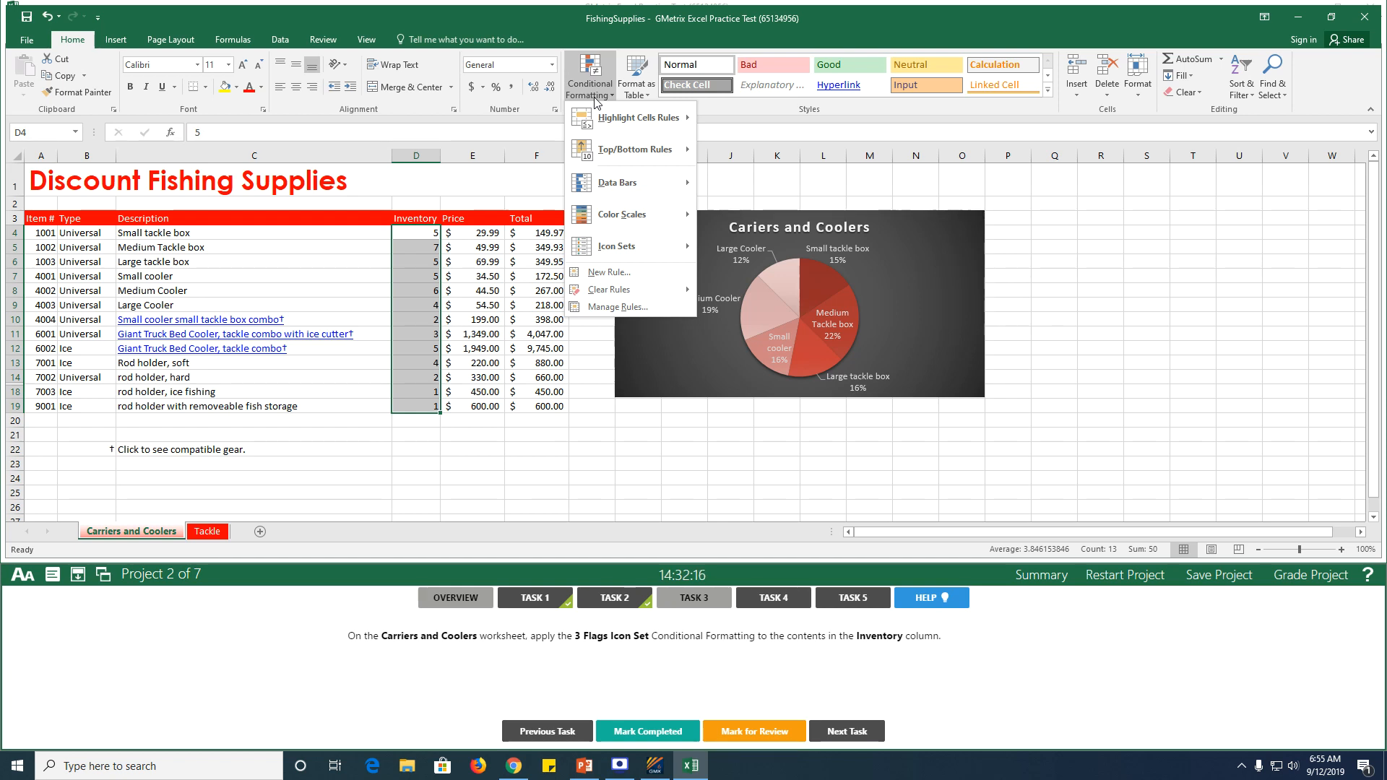
mouse_move(620, 249)
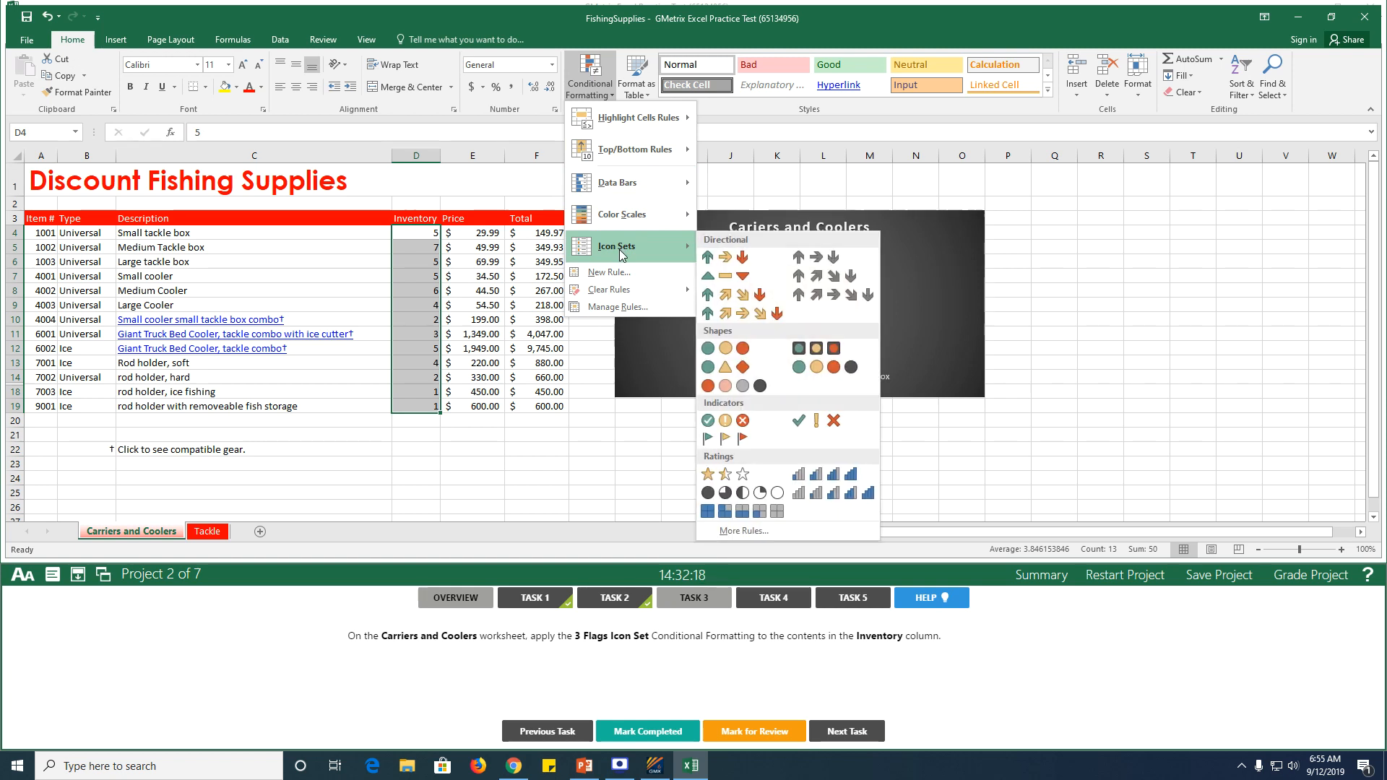
click(740, 438)
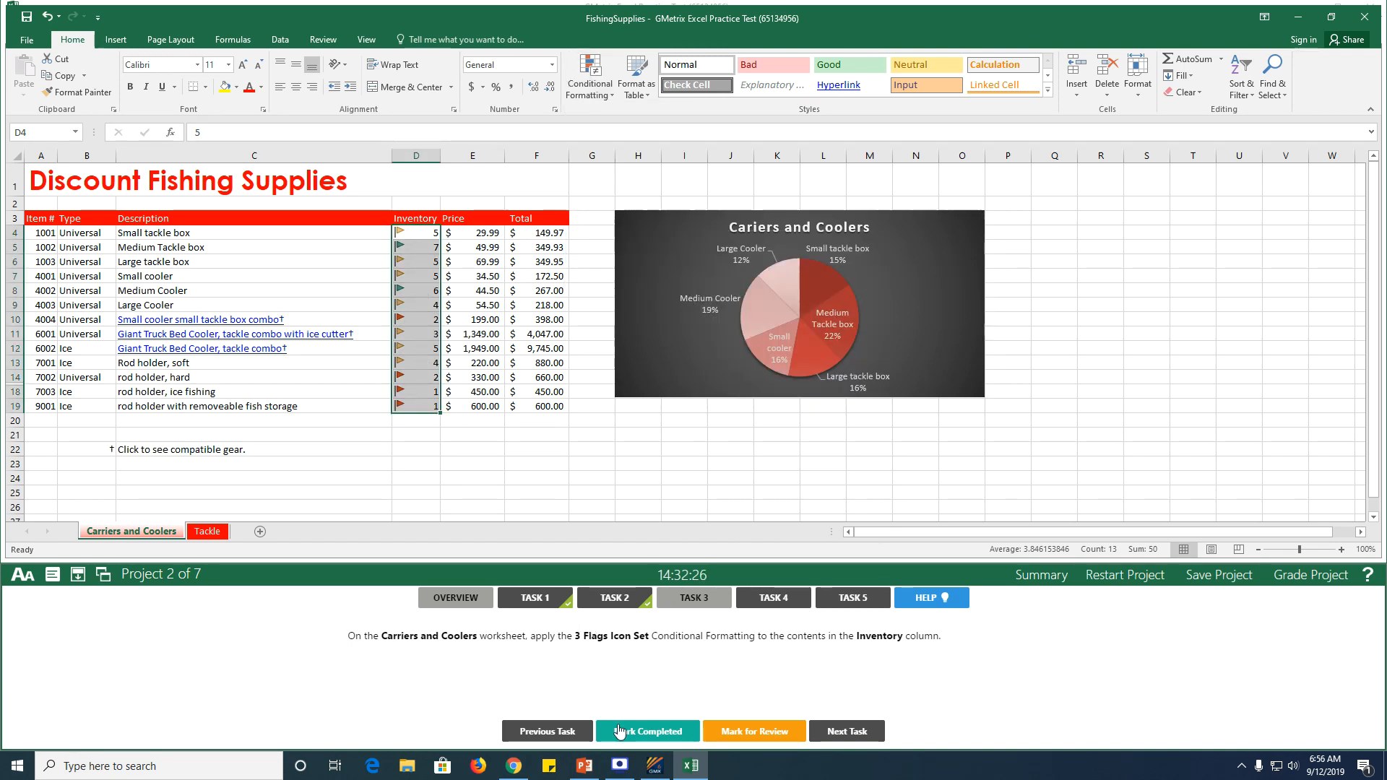
click(643, 732)
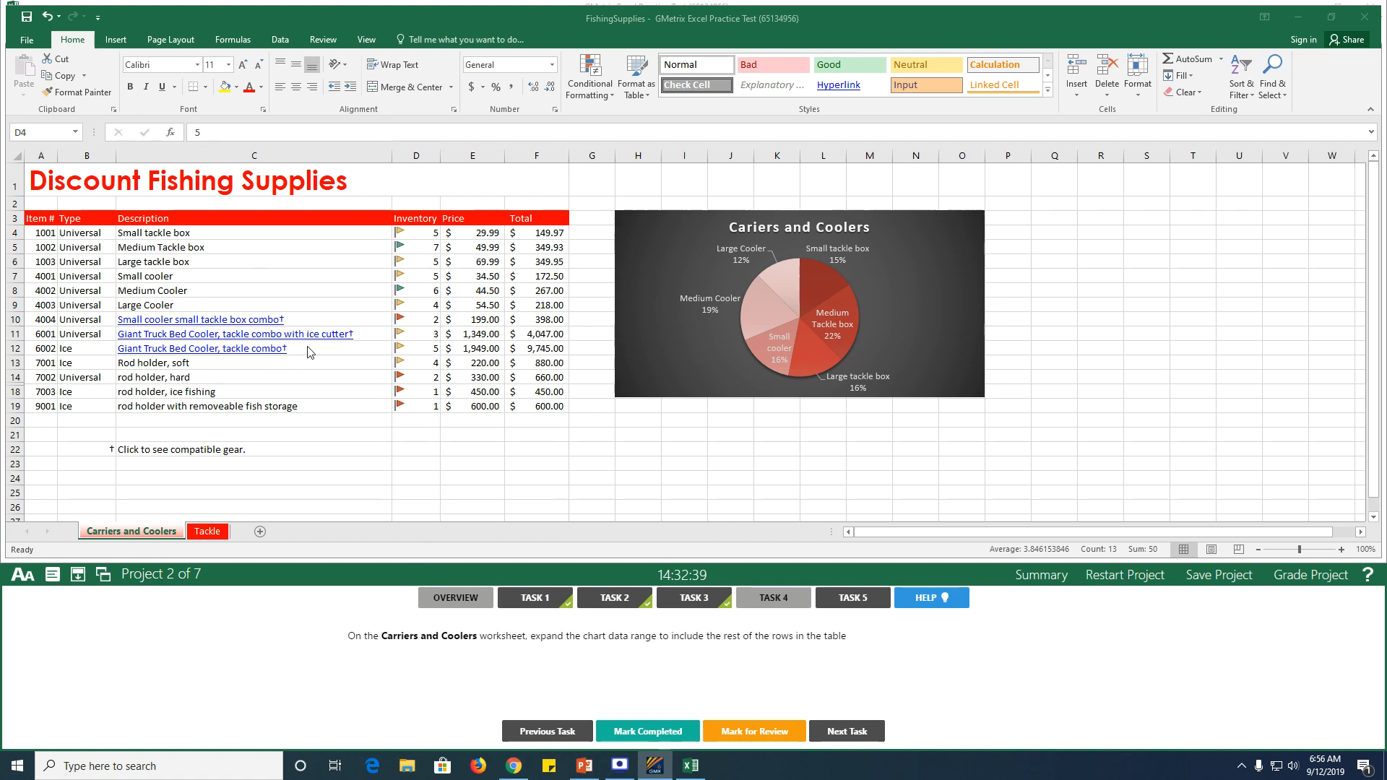
Expand the Cariers and Coolers pie chart's data range through row 19 of the table and mark Task 4 completed.
click(803, 312)
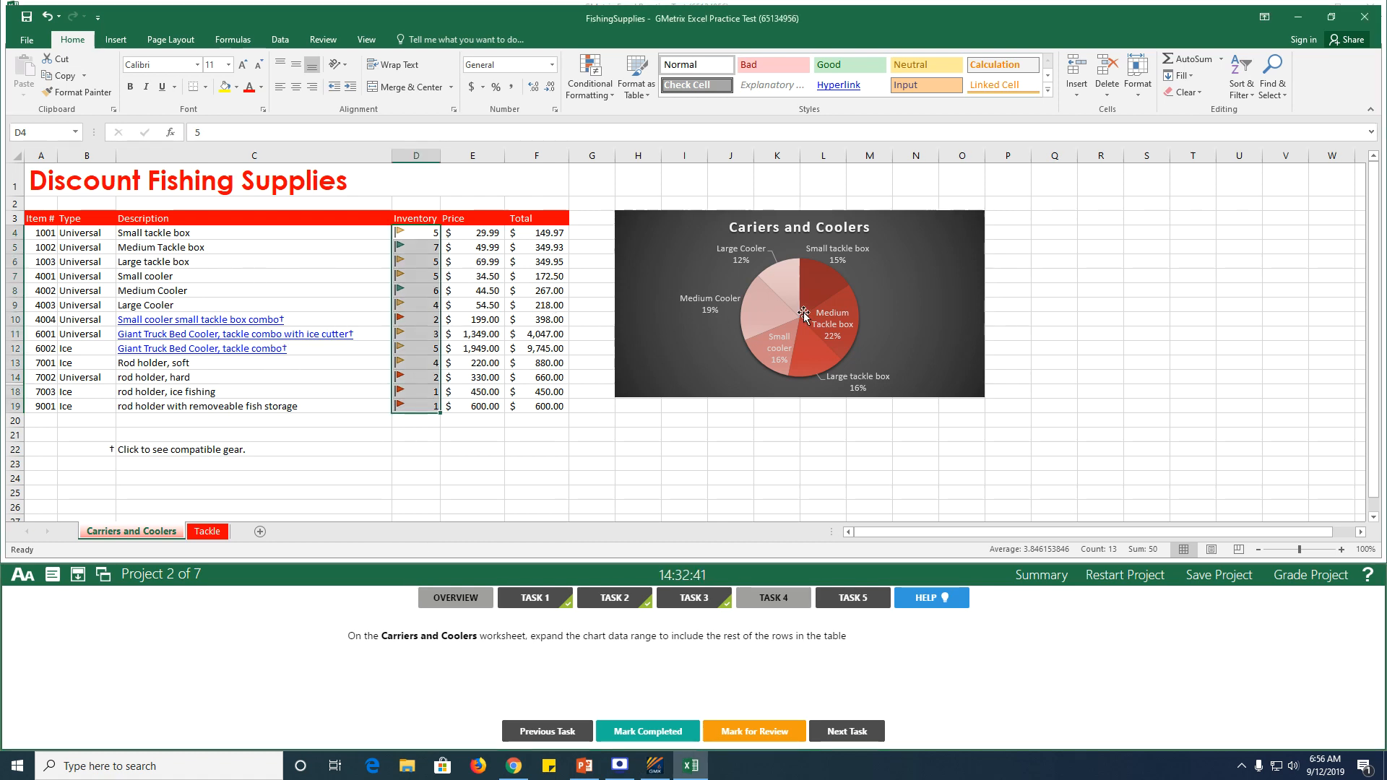
click(891, 289)
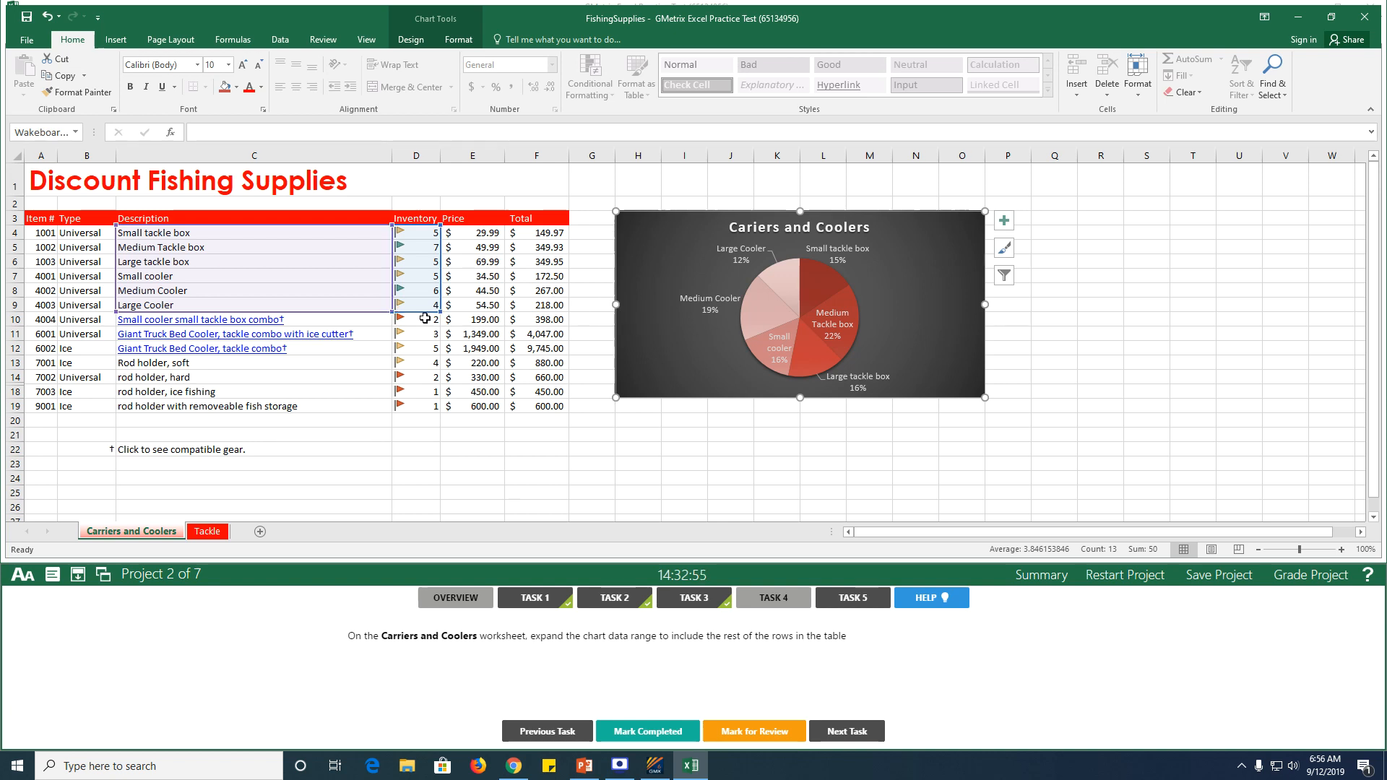
drag(390, 312, 391, 413)
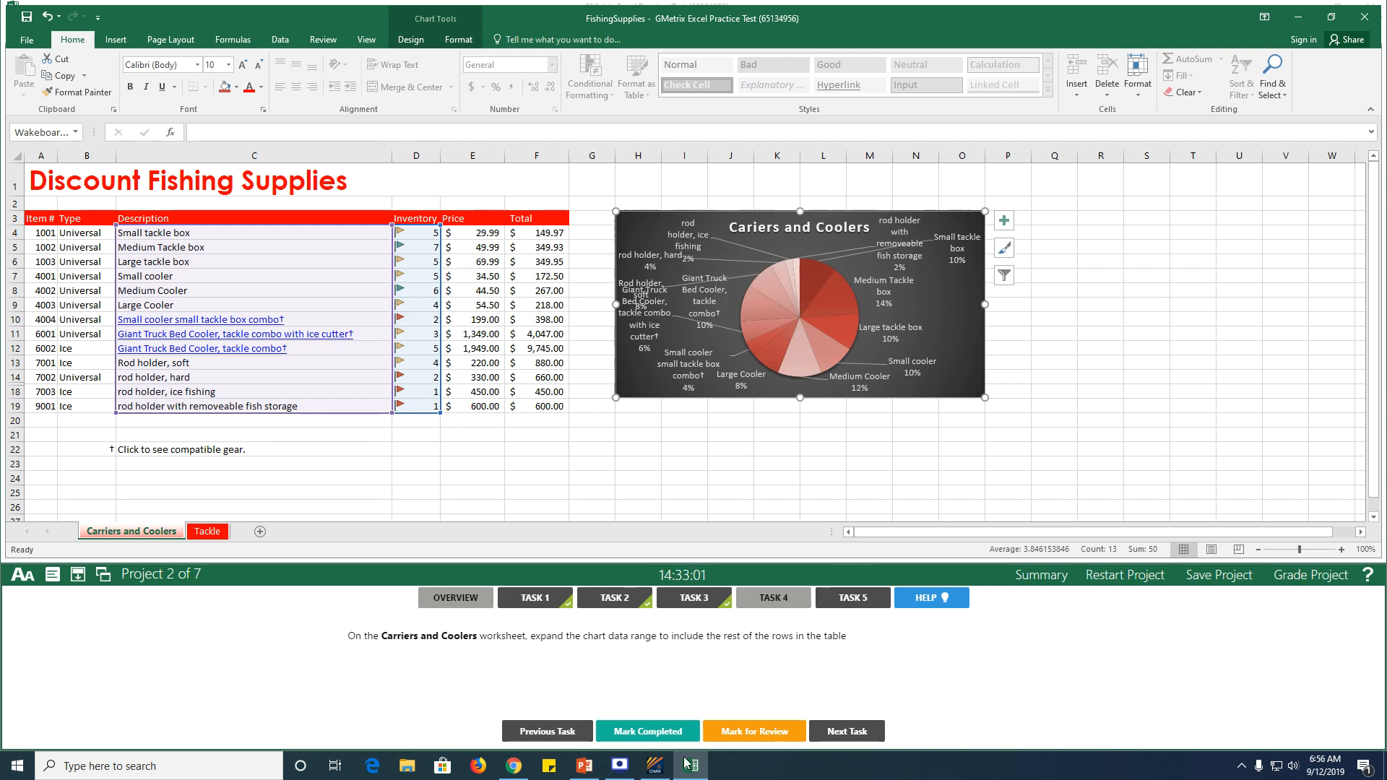
click(648, 731)
Open Task 5 and create a copy of the Carriers and Coolers worksheet in a new workbook.
click(865, 604)
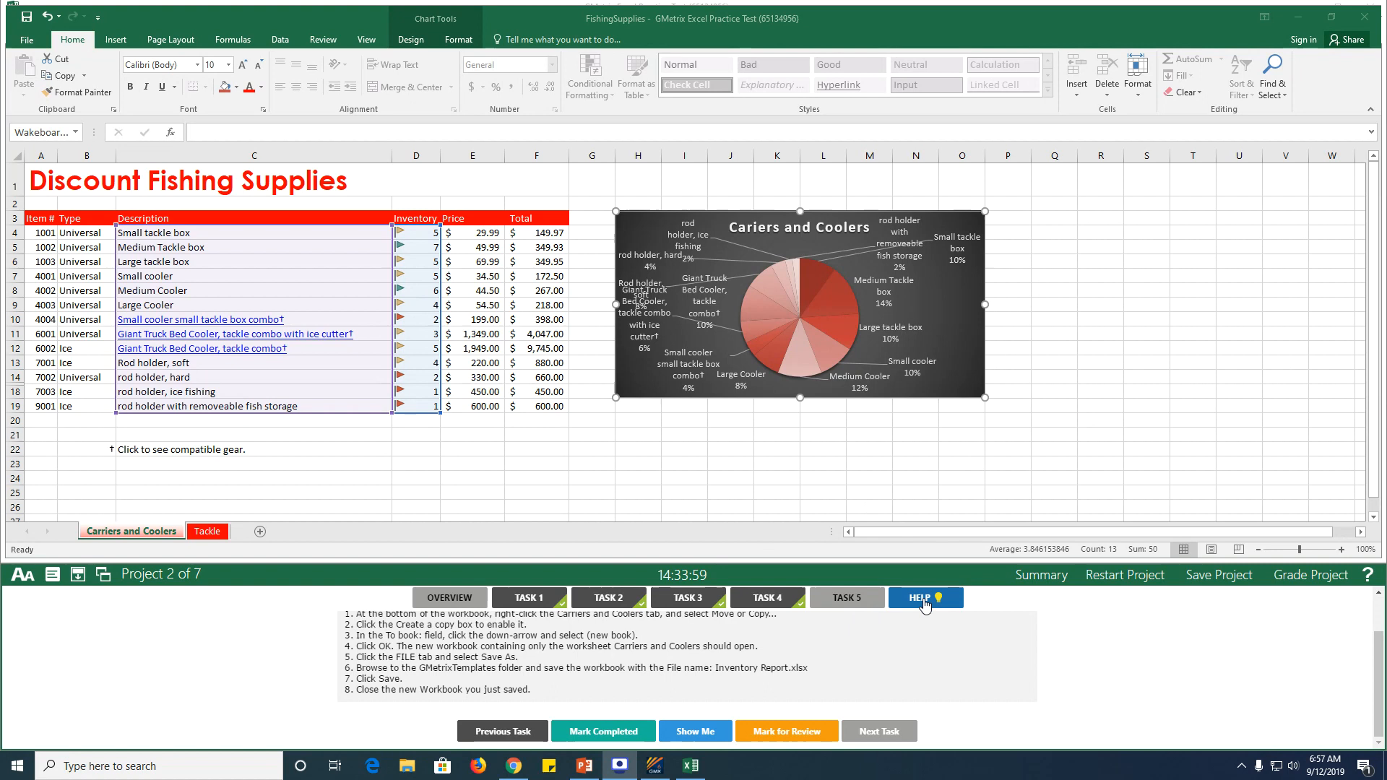
click(905, 600)
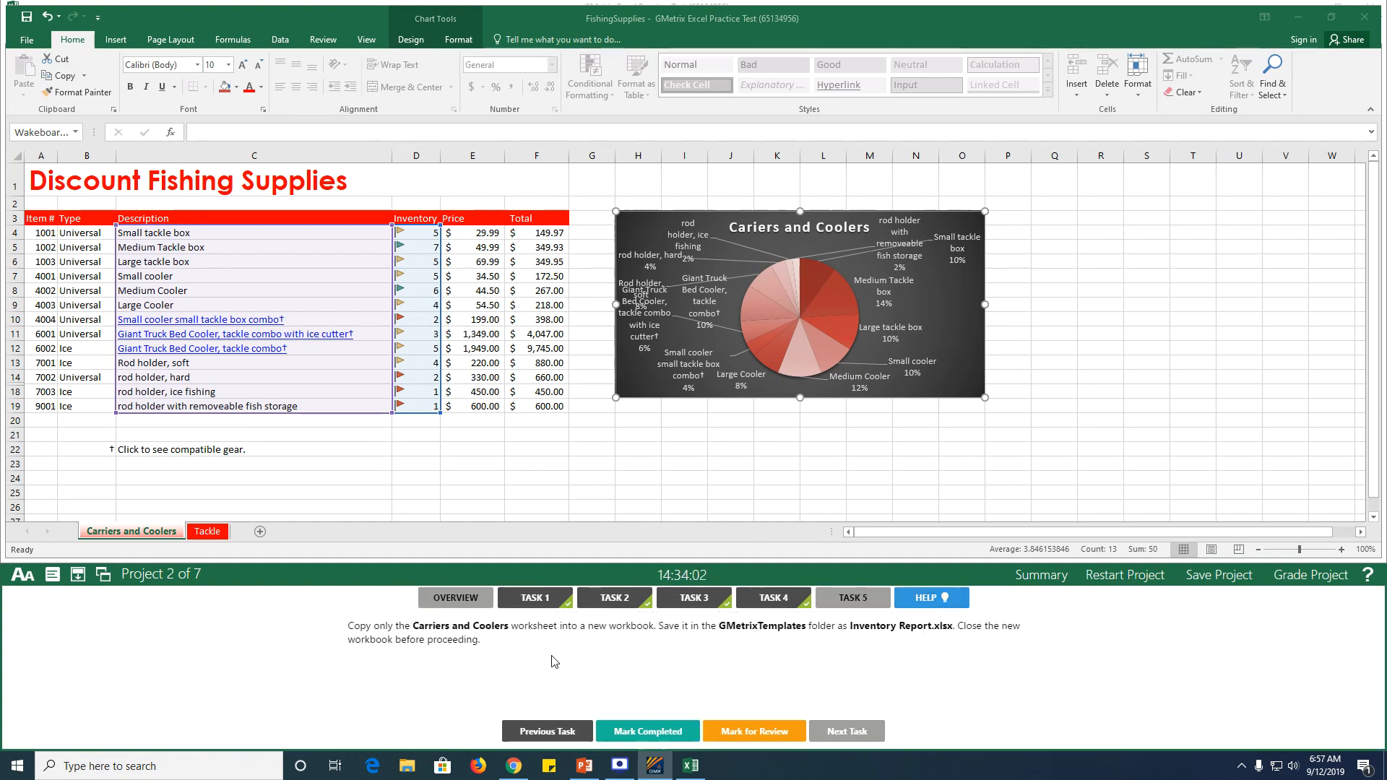
click(140, 536)
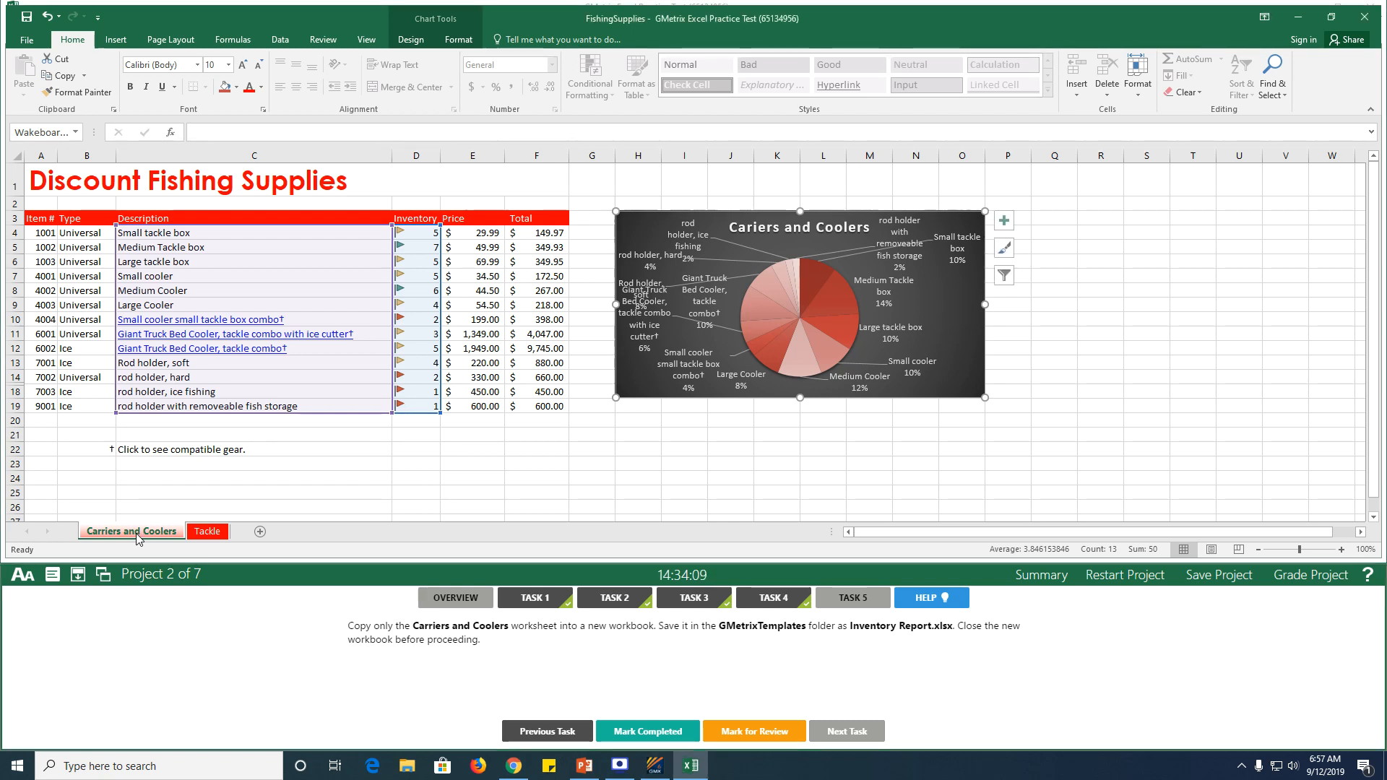
right_click(138, 538)
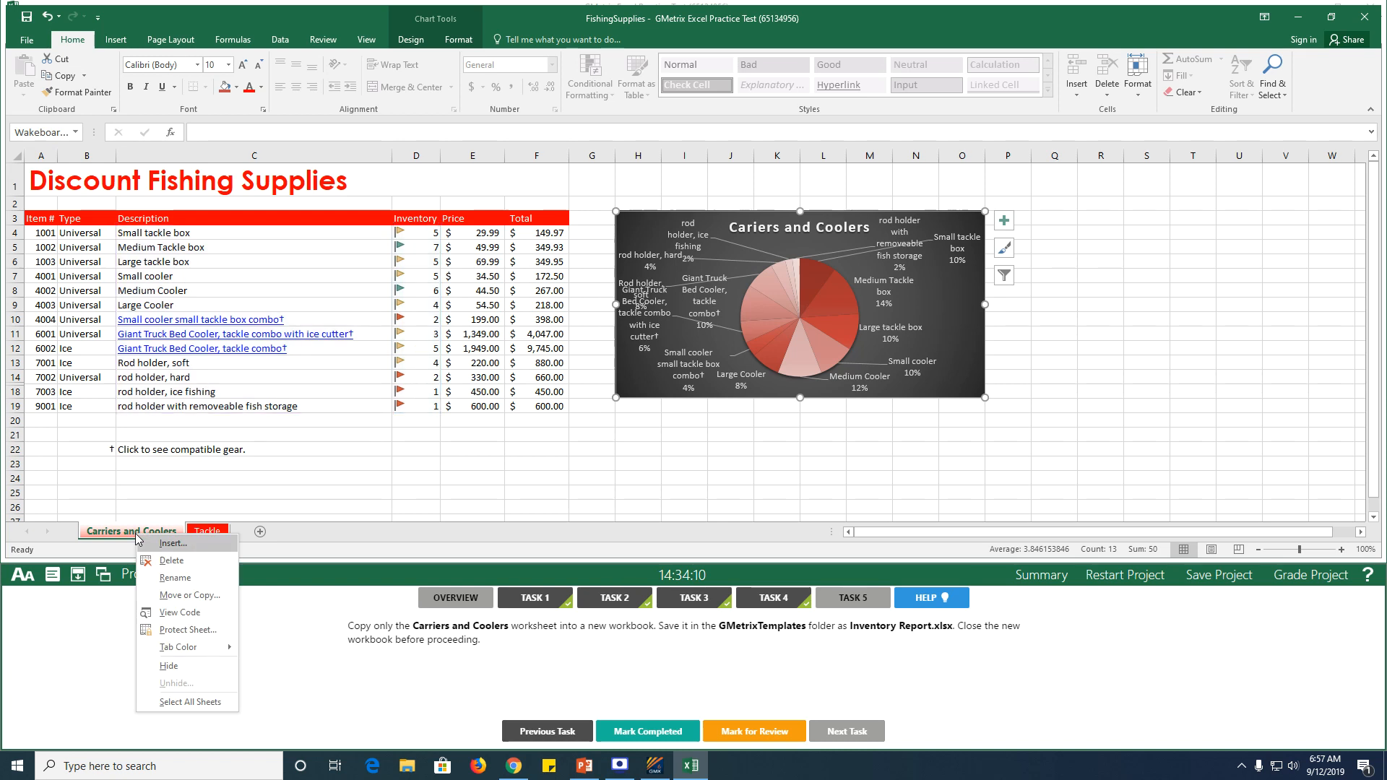
click(206, 601)
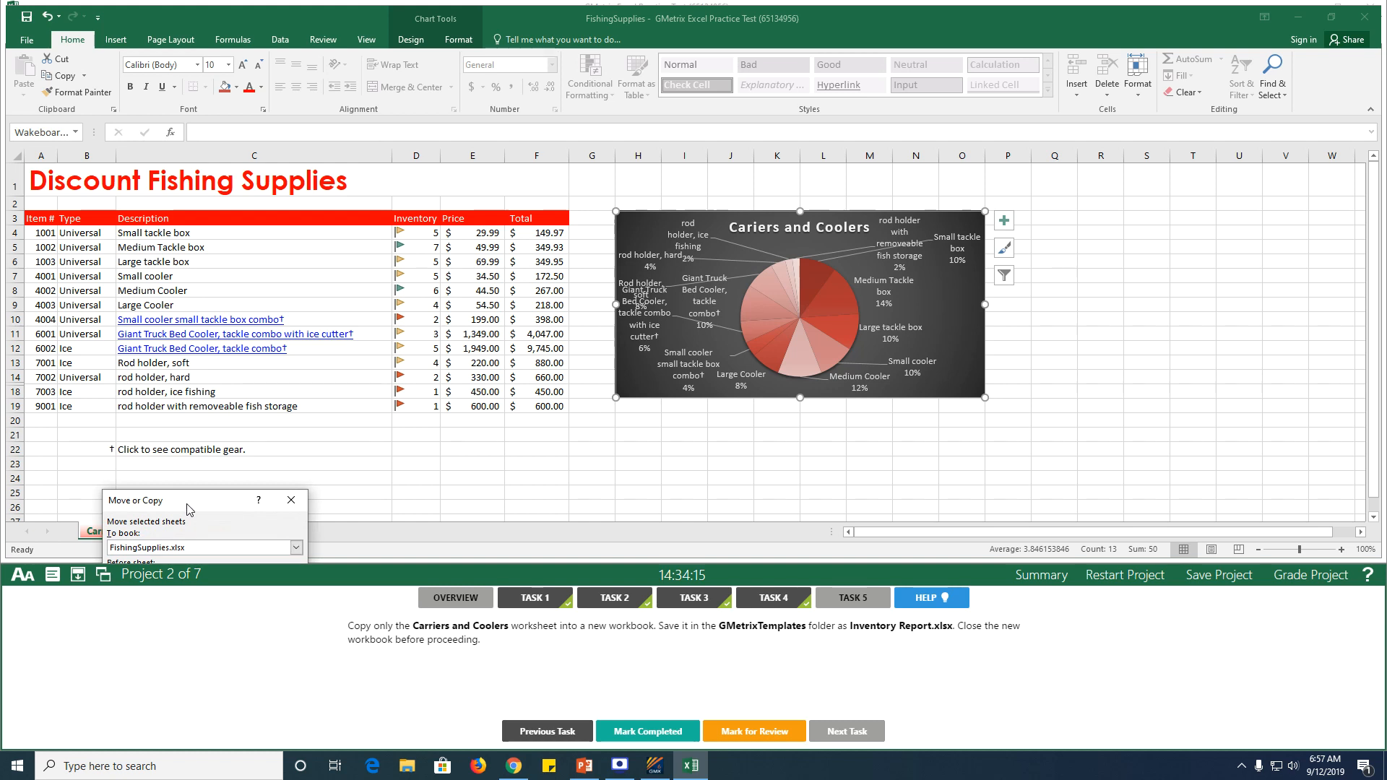
drag(186, 502, 381, 225)
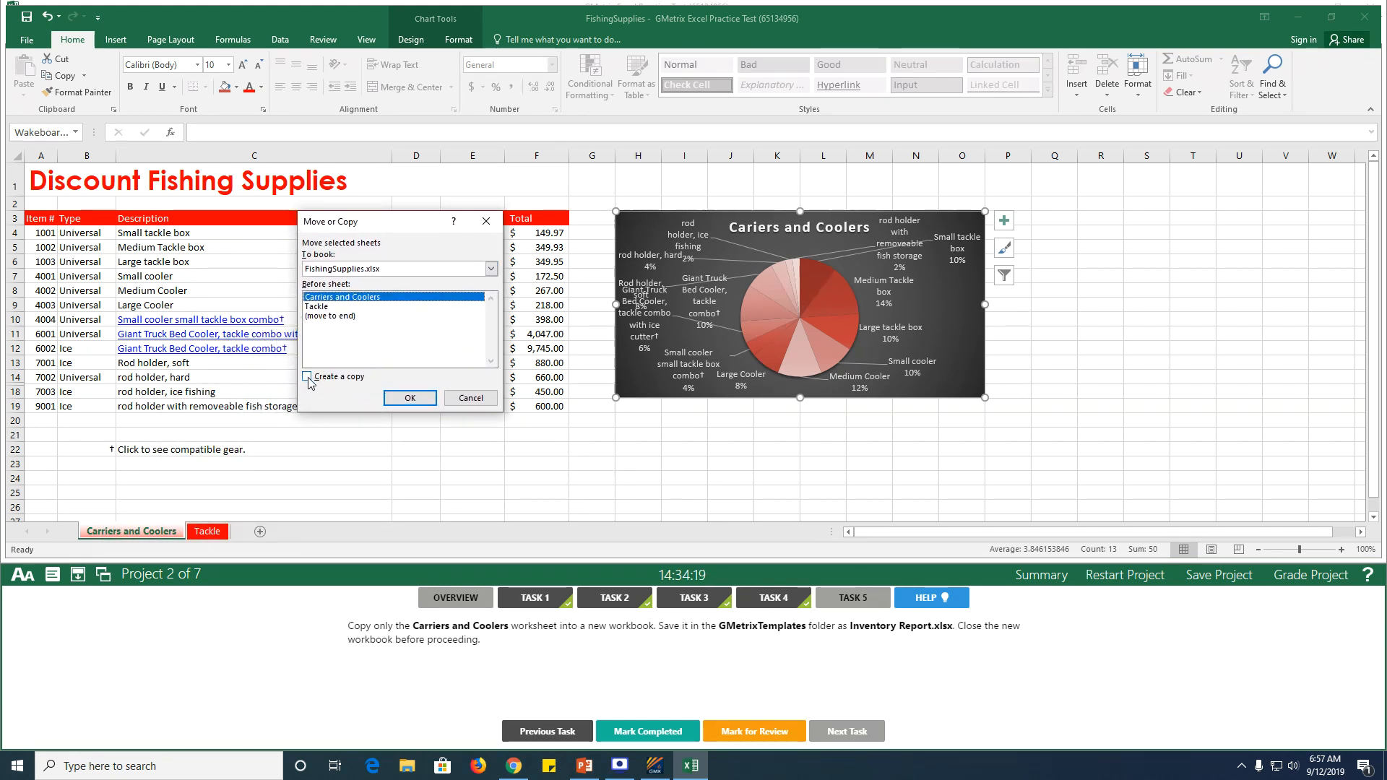
click(307, 375)
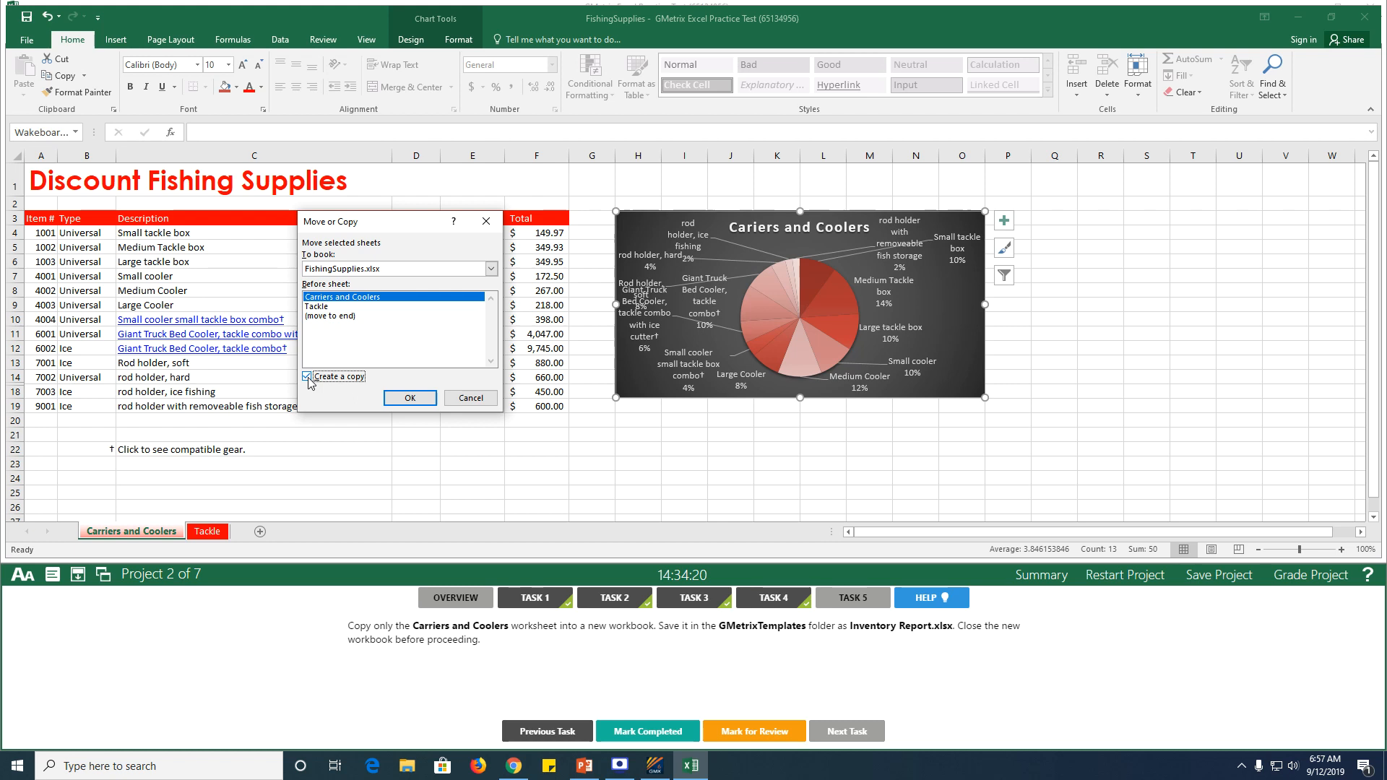
click(492, 270)
click(337, 281)
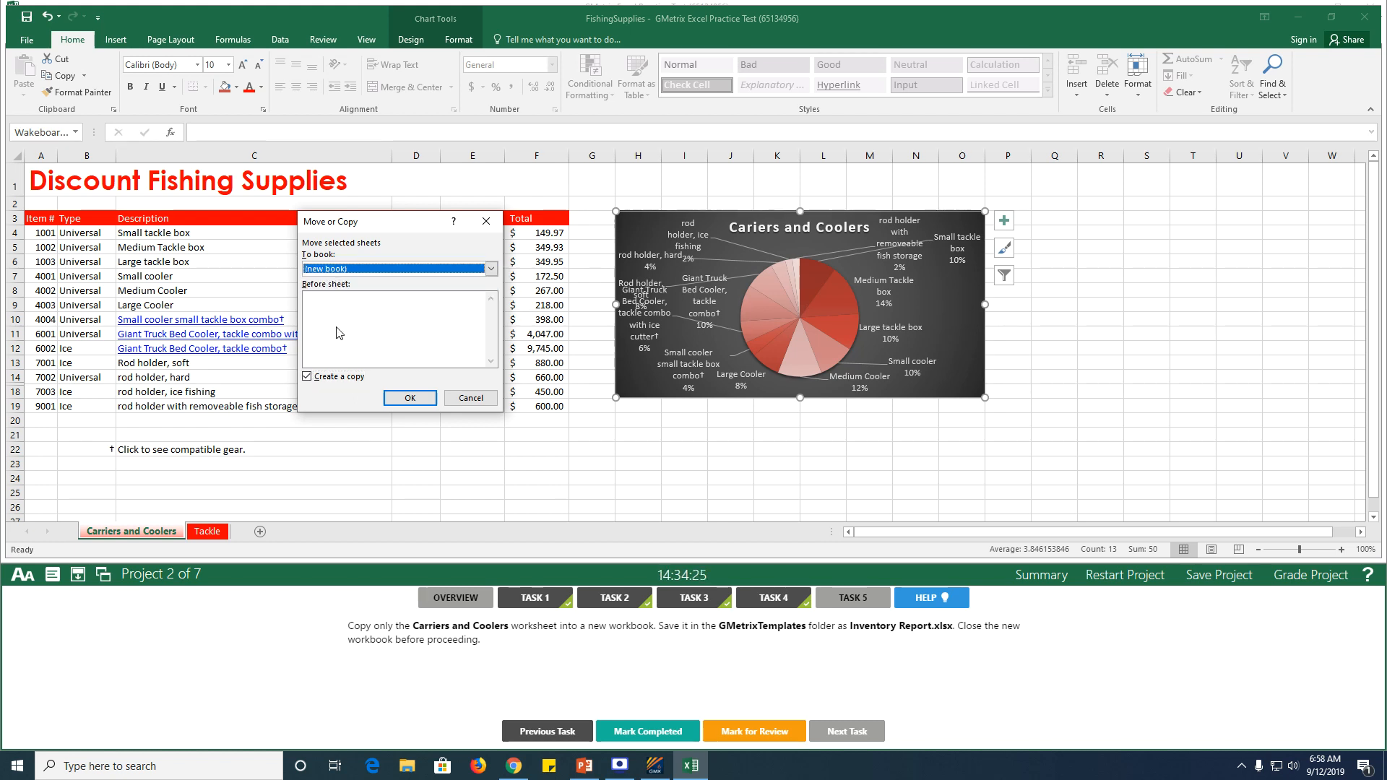
click(410, 398)
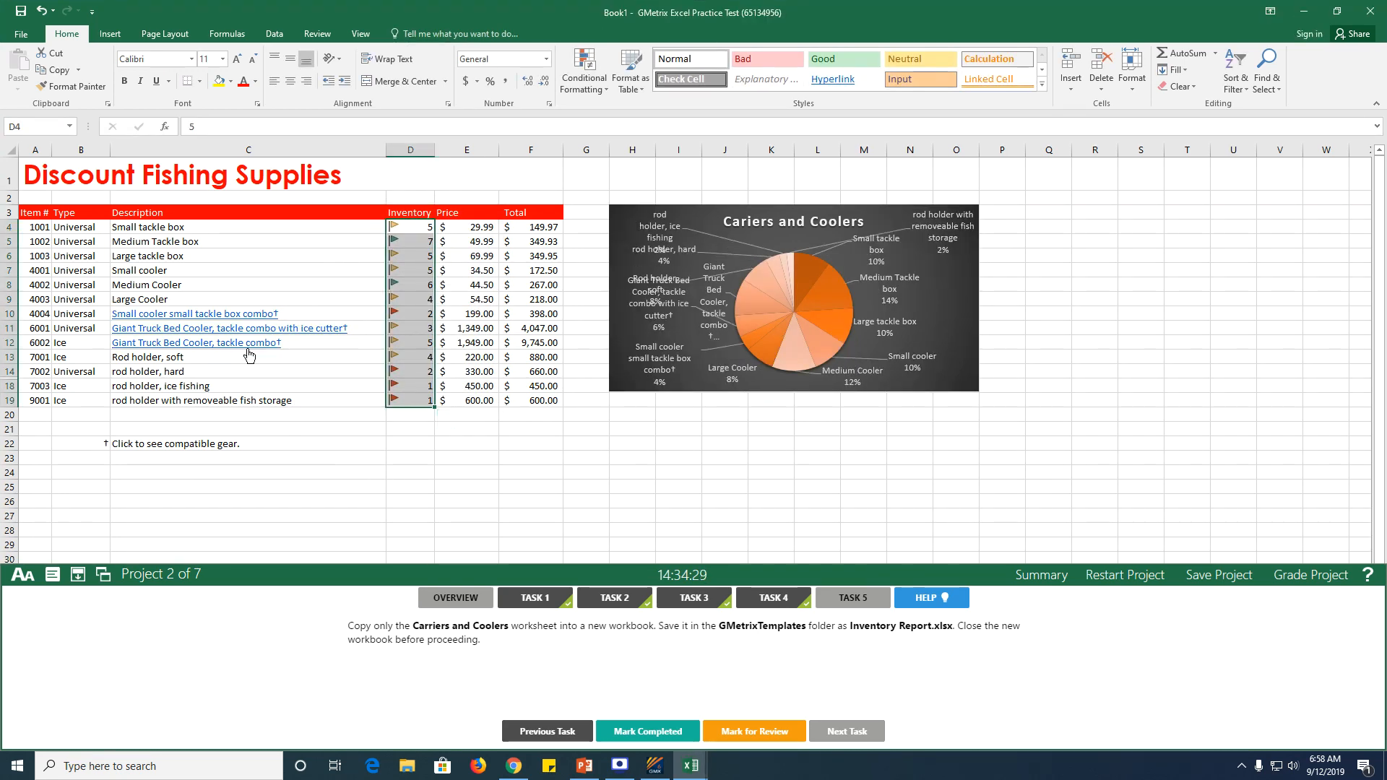
Save the new workbook in the GMetrixTemplates folder under the file name Inventory Report.
click(21, 34)
click(40, 179)
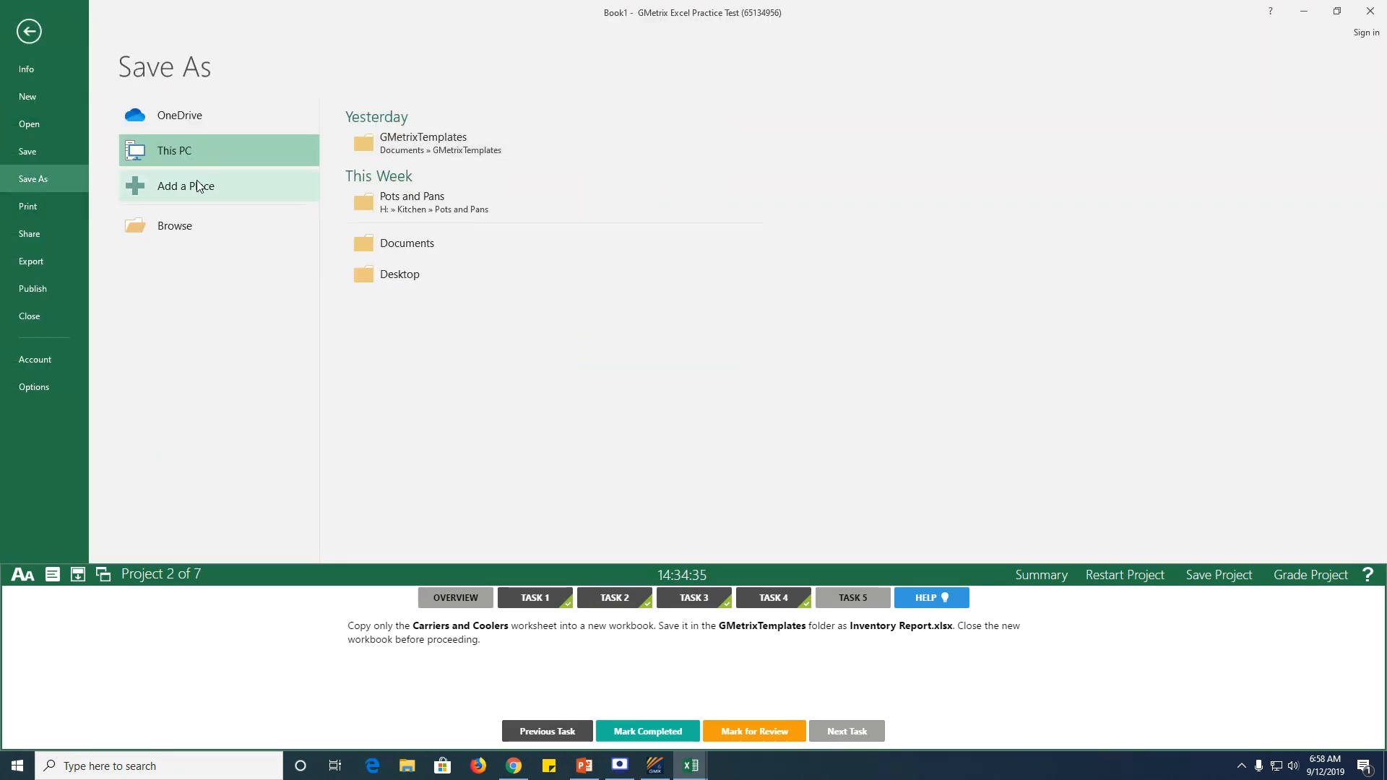
click(193, 224)
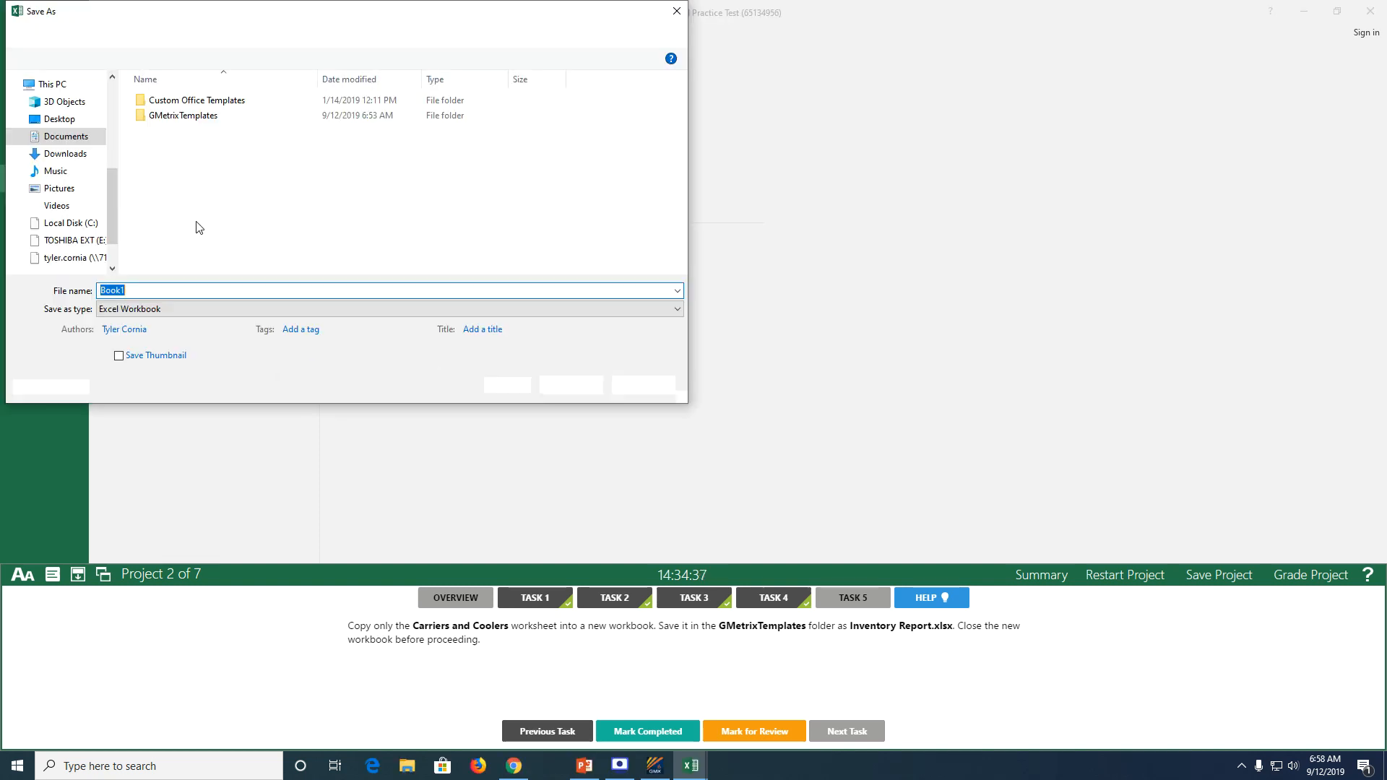
double_click(198, 117)
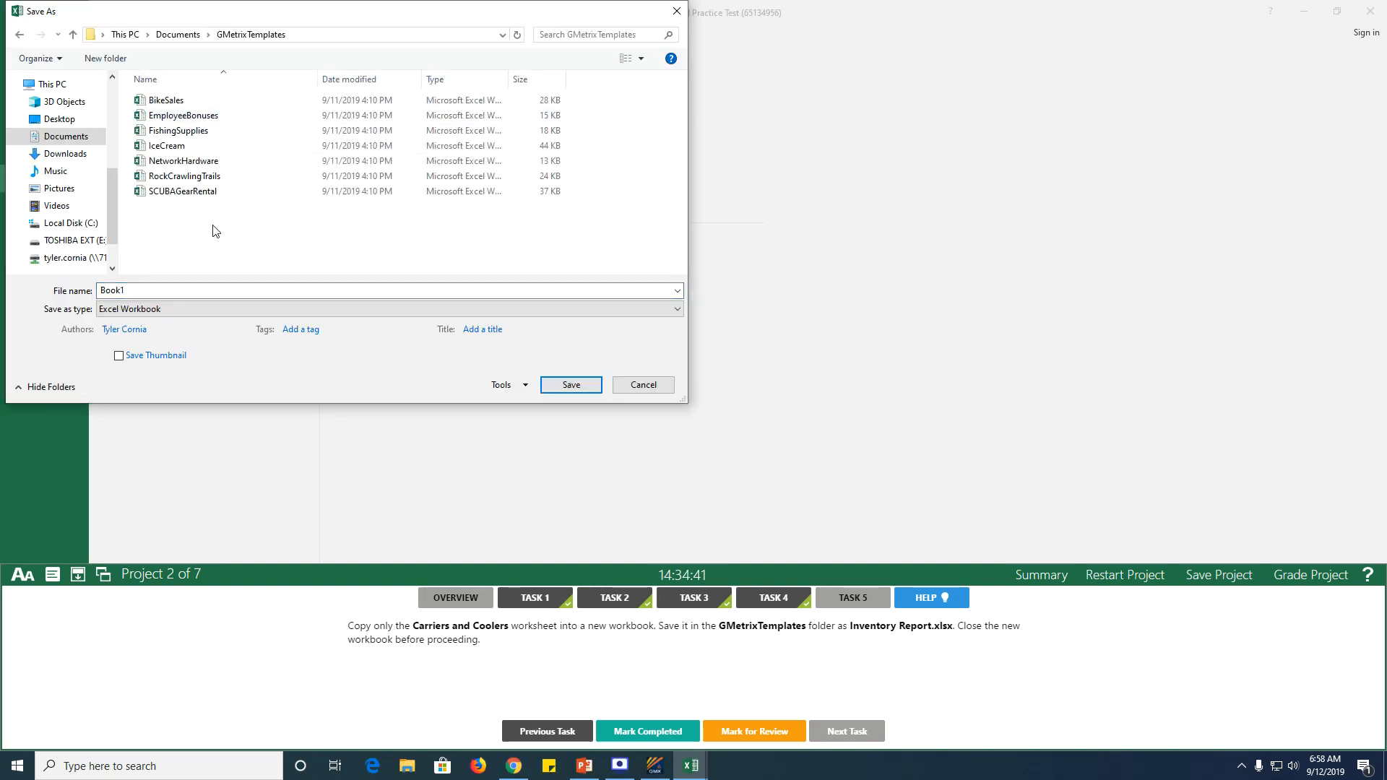
click(221, 291)
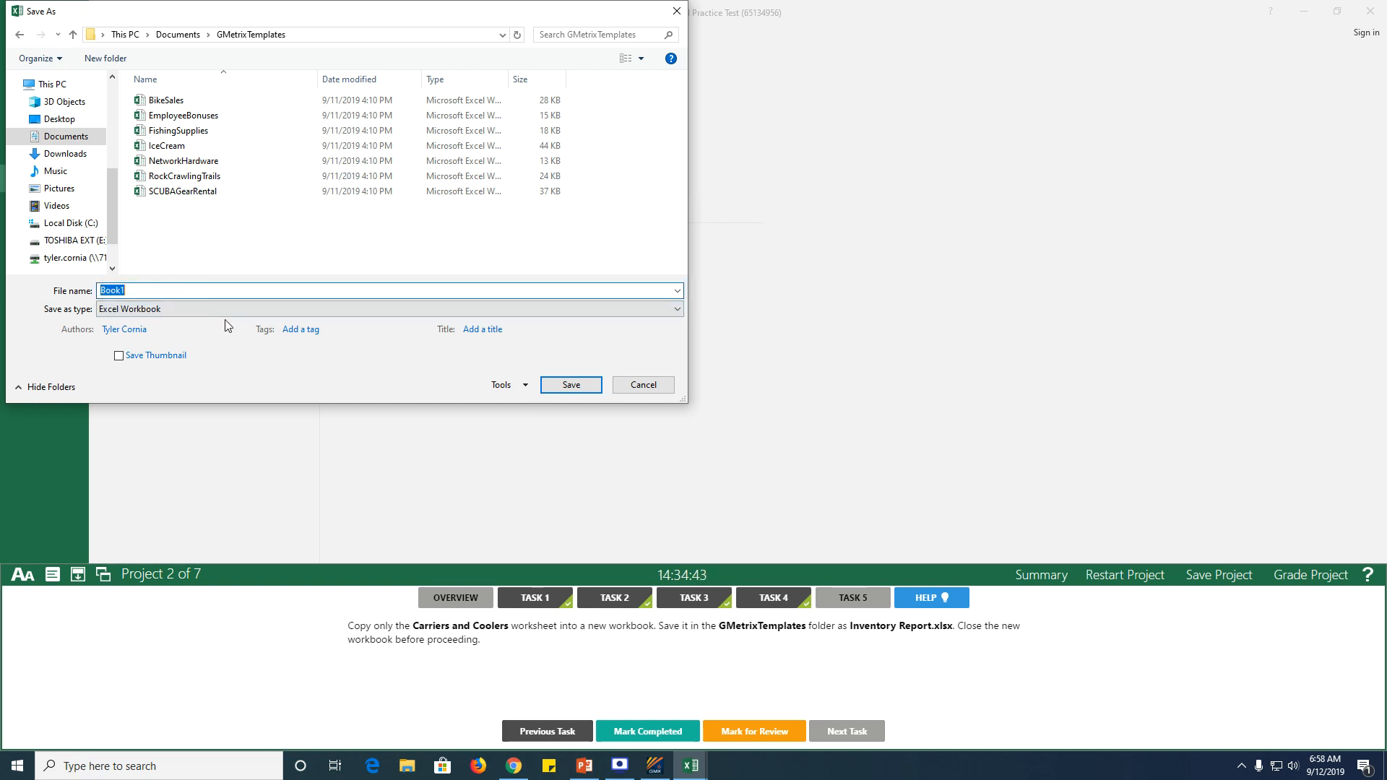
text(Inventory Report)
click(568, 385)
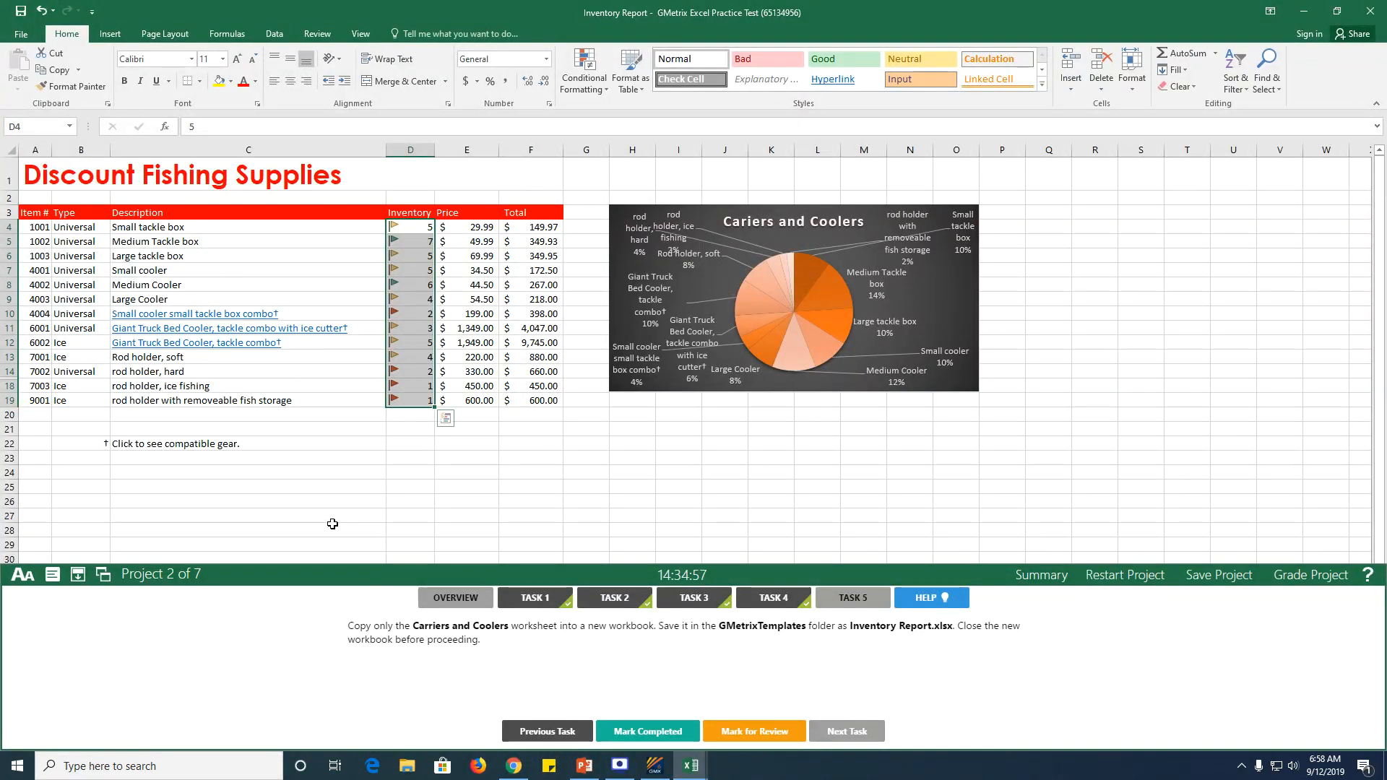
Close the Inventory Report workbook and mark Task 5 completed.
scroll(332, 520, down, 6)
scroll(333, 520, up, 6)
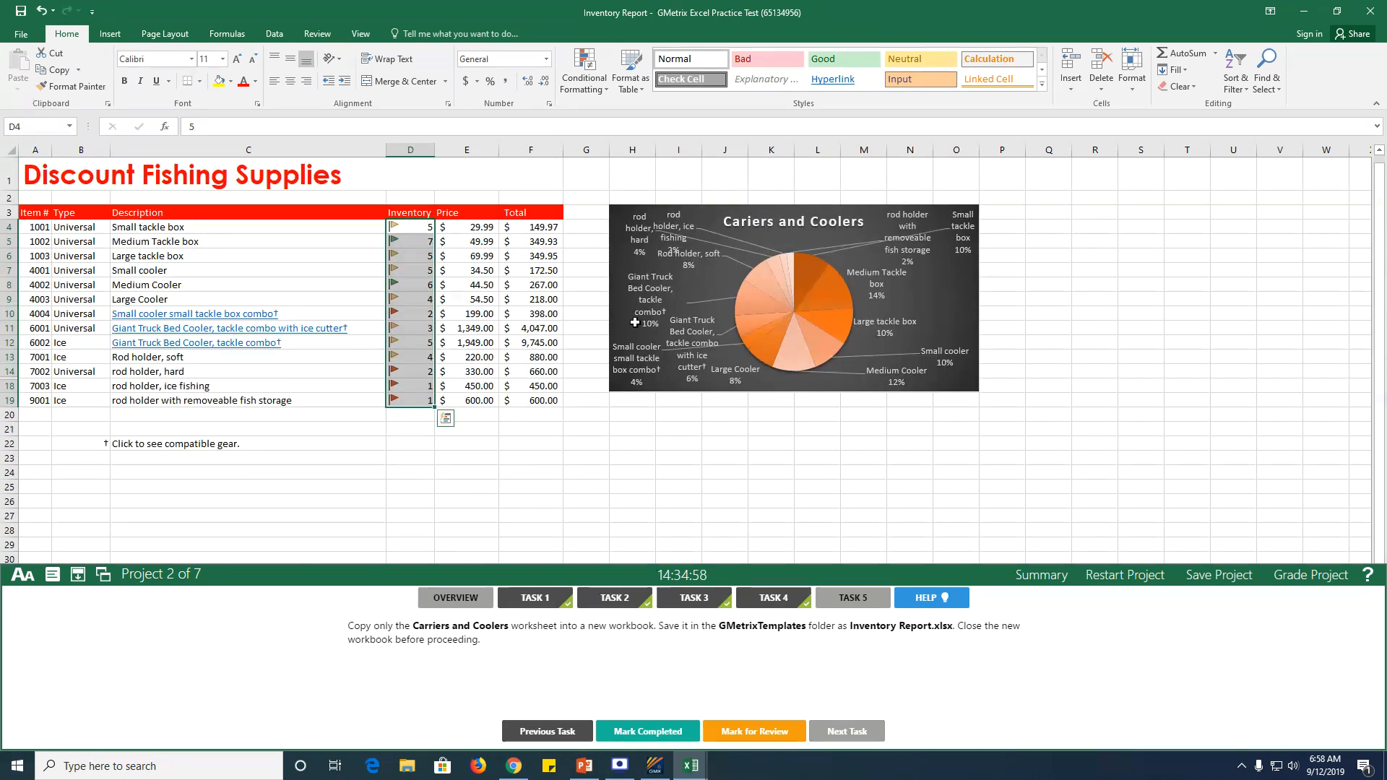
click(1359, 13)
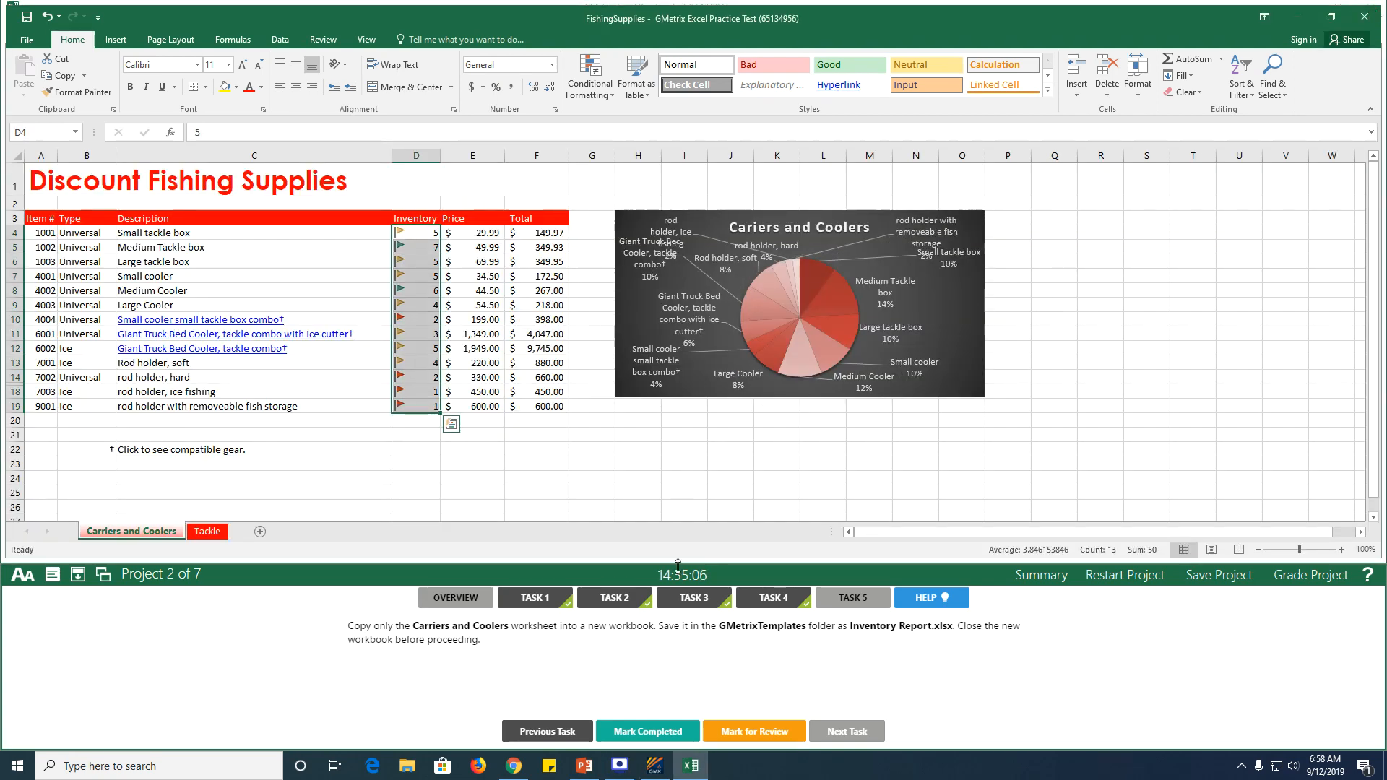
click(642, 732)
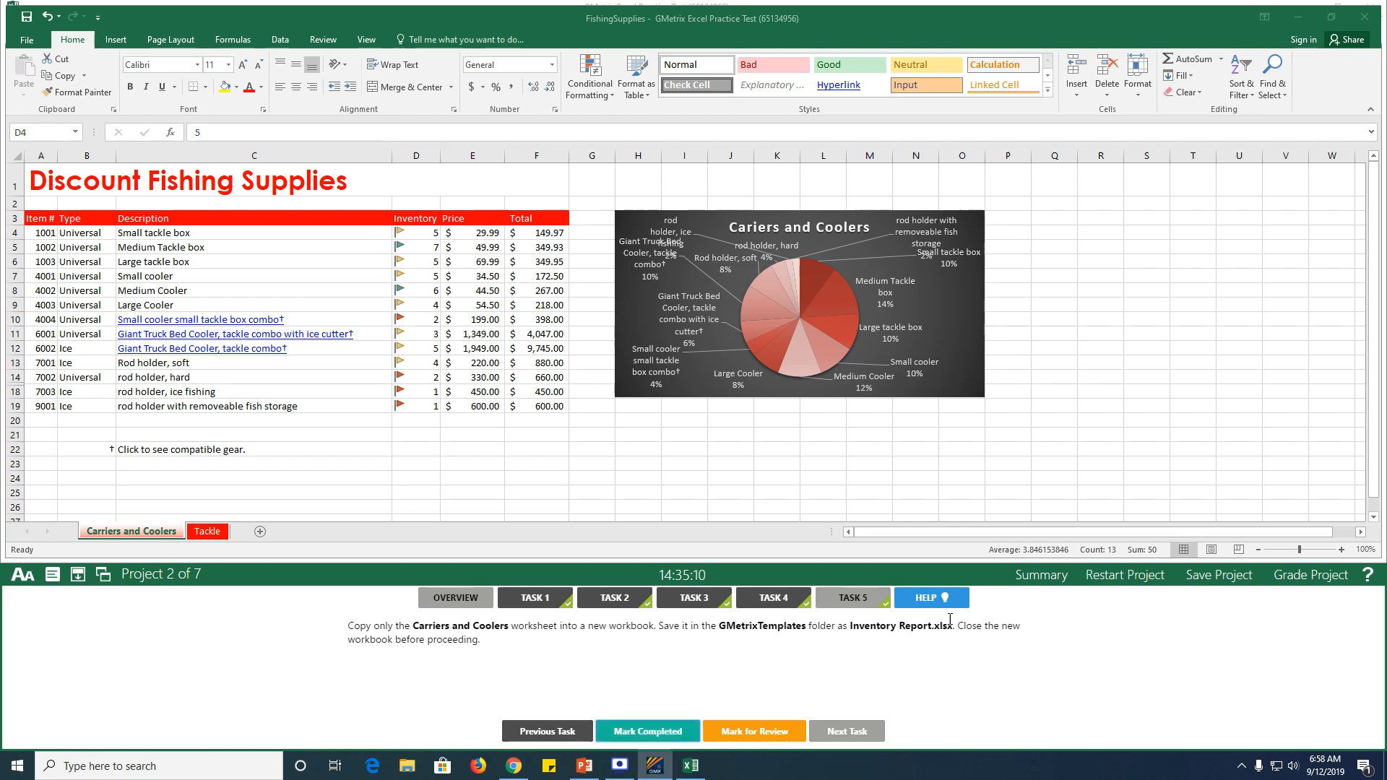
Grade the Fishing Supplies project and continue to Task 1 of the Ice Cream project.
click(1219, 574)
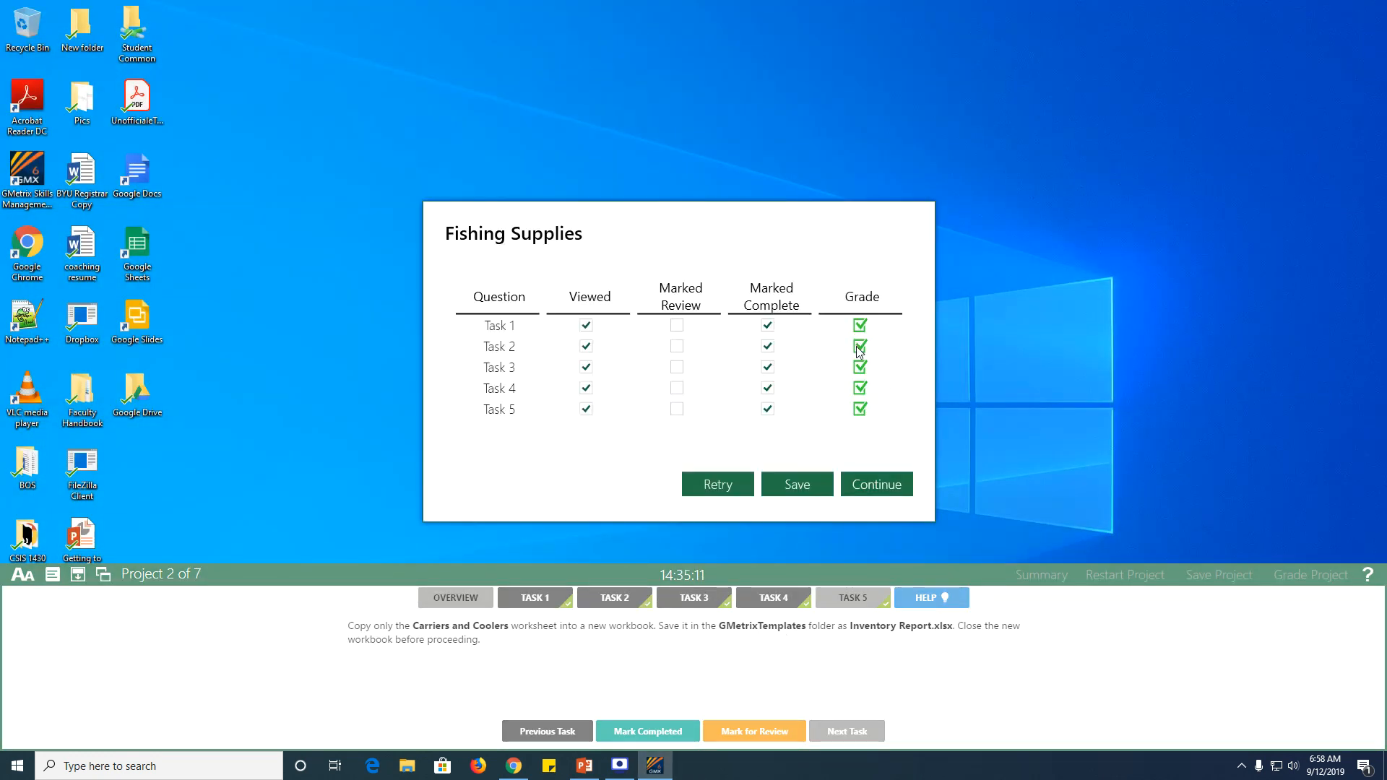
click(877, 484)
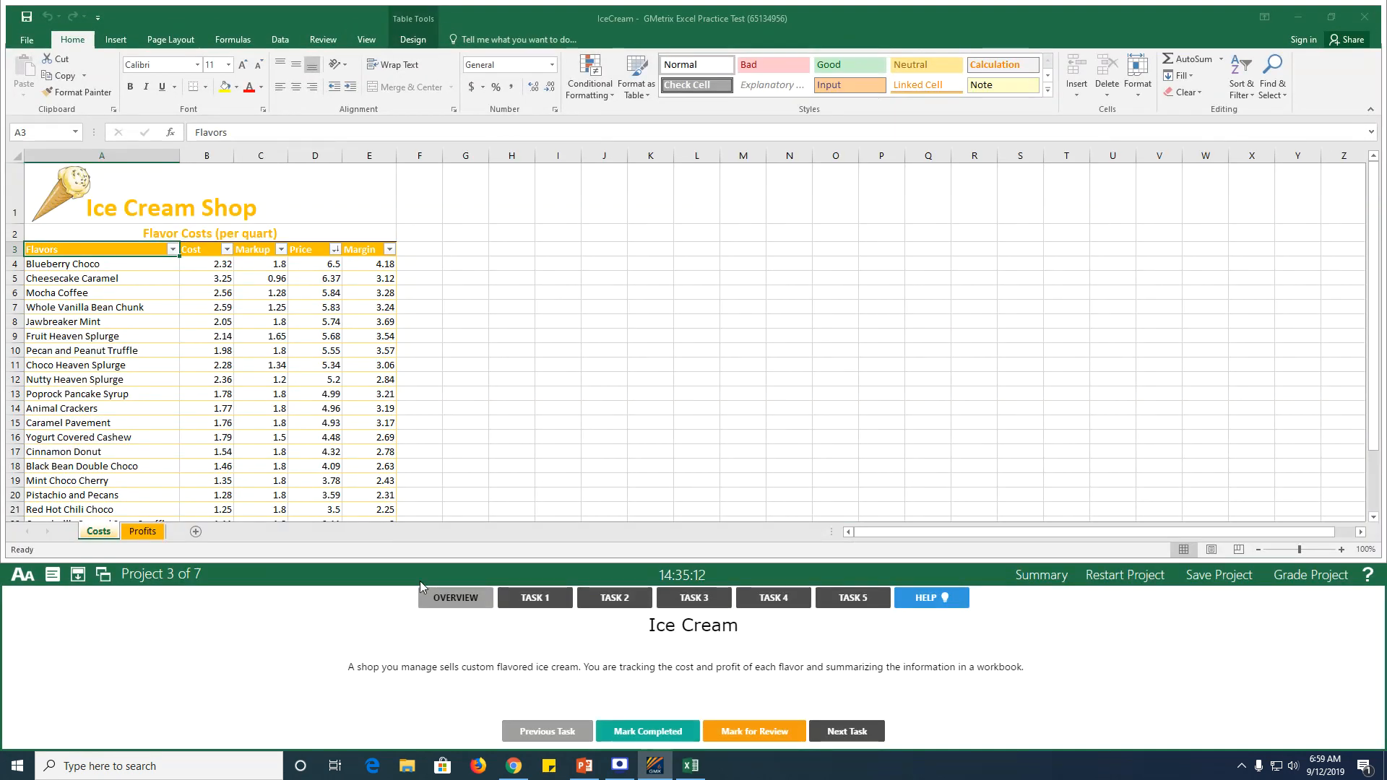
click(532, 599)
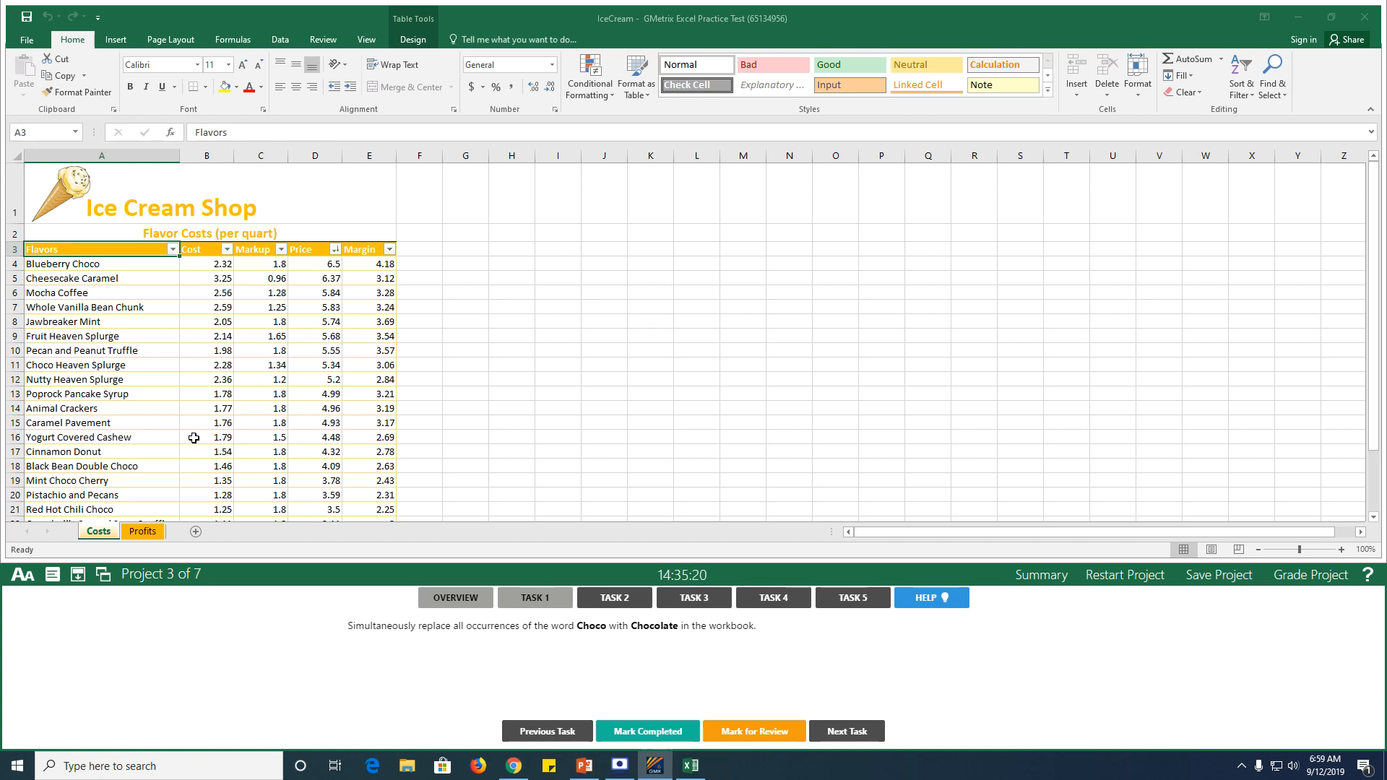
Replace all occurrences of Choco with Chocolate and mark Task 1 completed.
scroll(194, 438, down, 2)
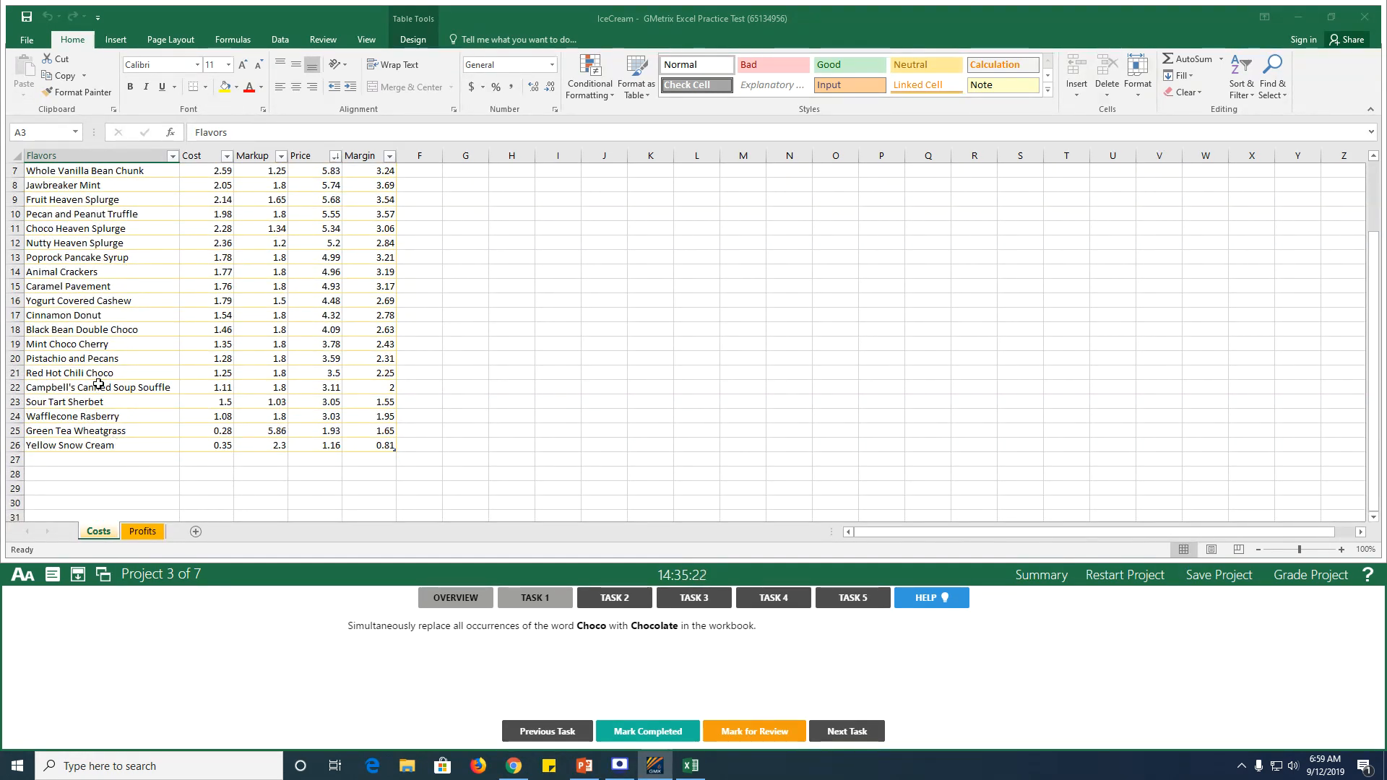
scroll(98, 384, up, 3)
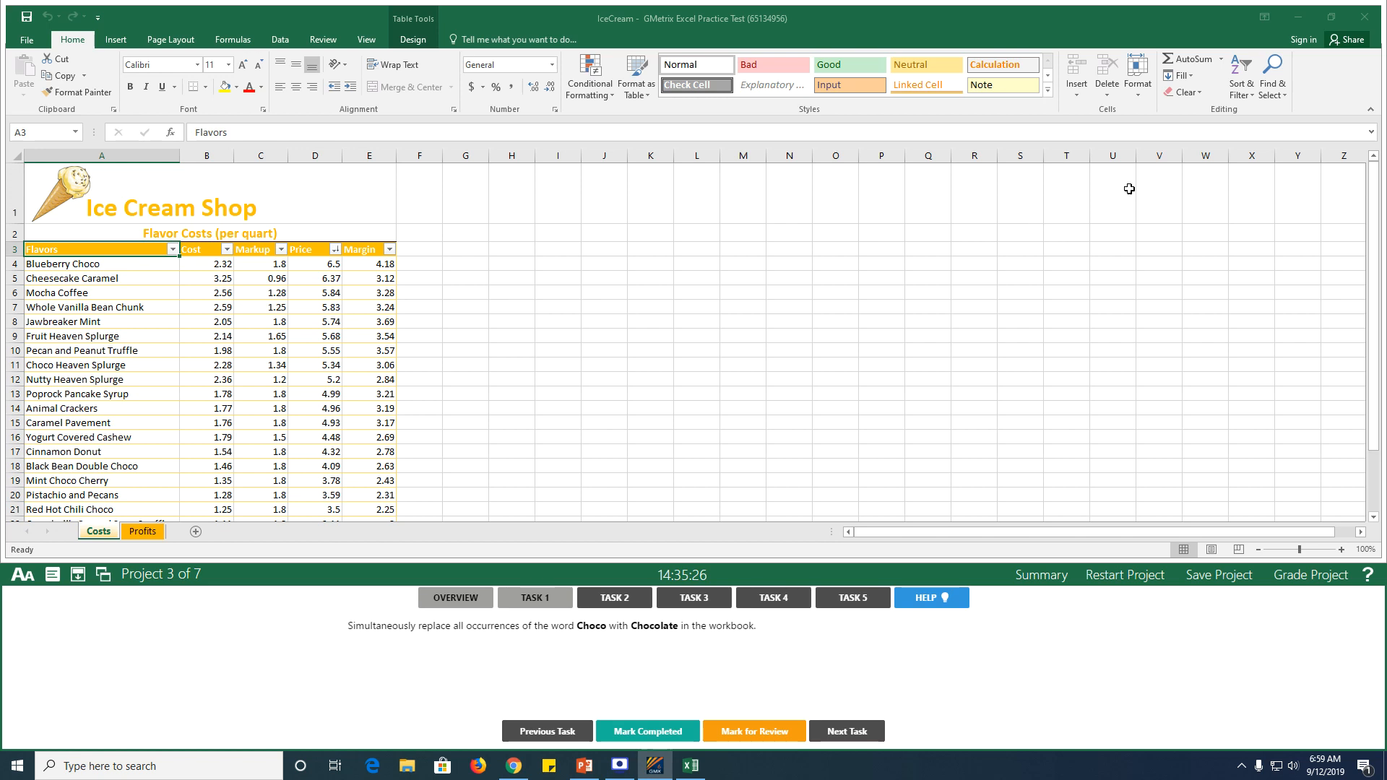
click(1273, 89)
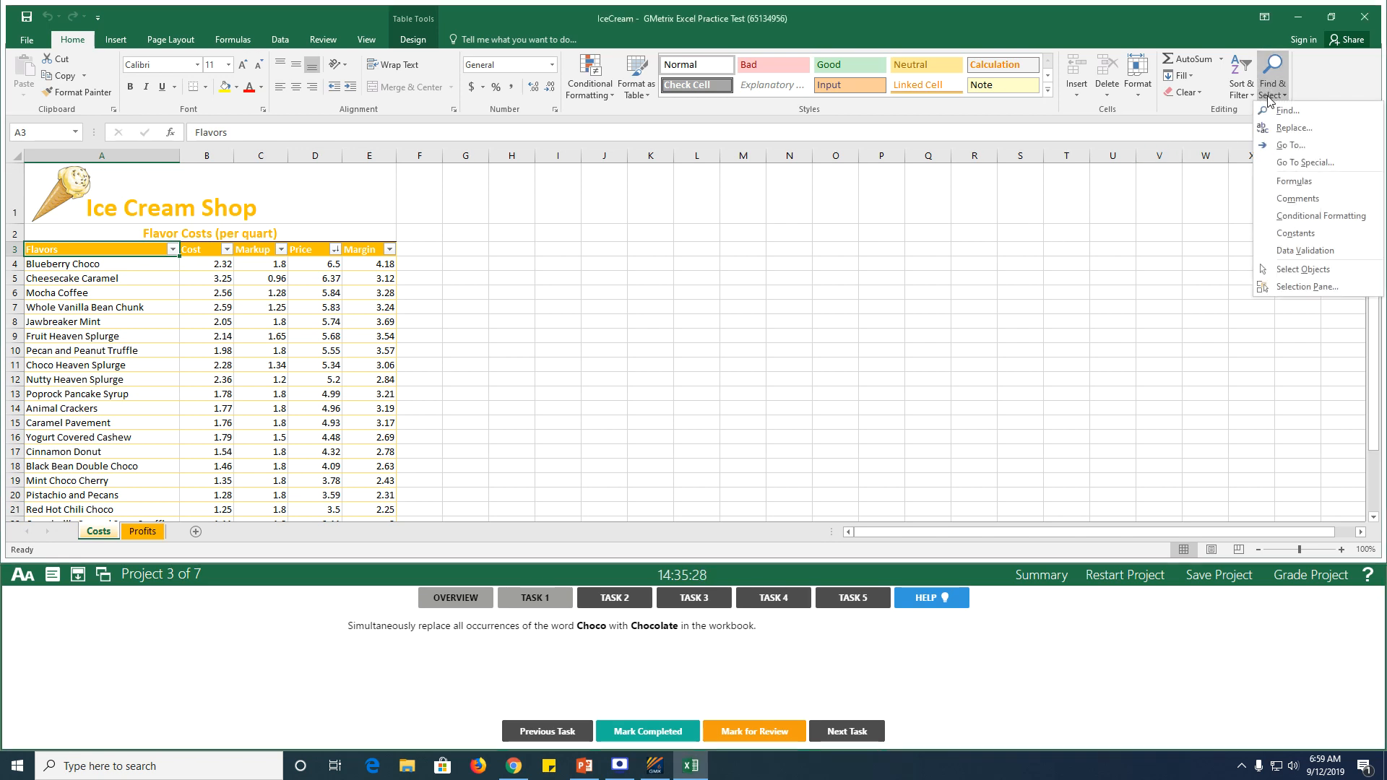
click(1293, 128)
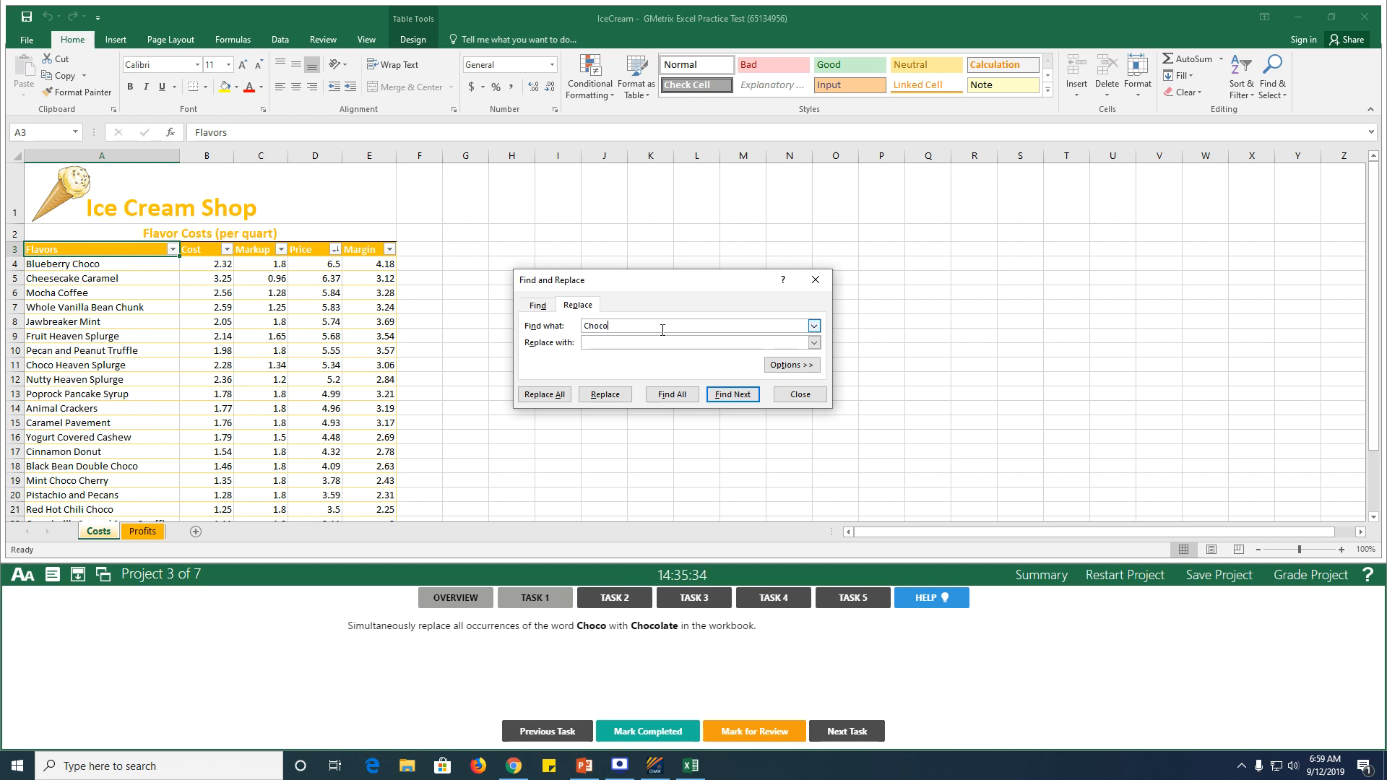
text(Chocolate)
click(543, 396)
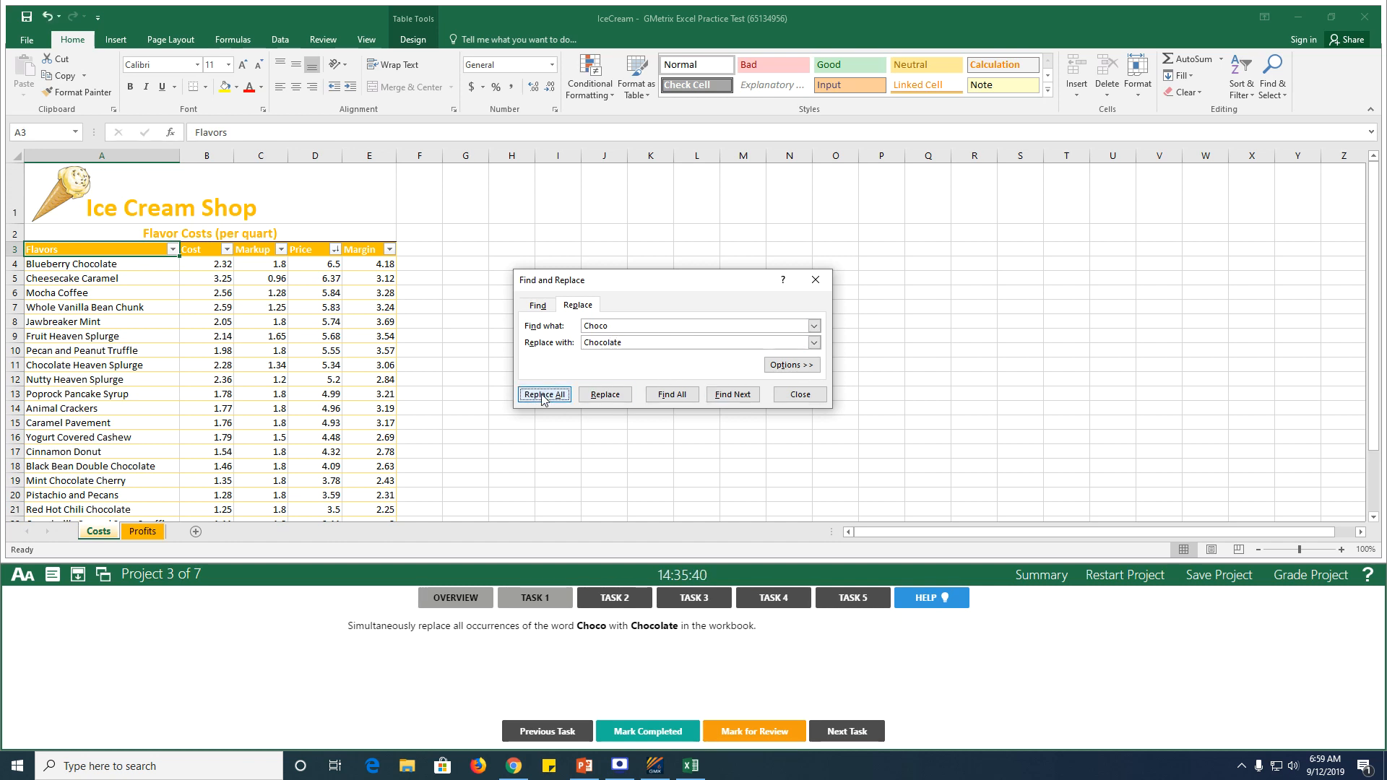
click(816, 280)
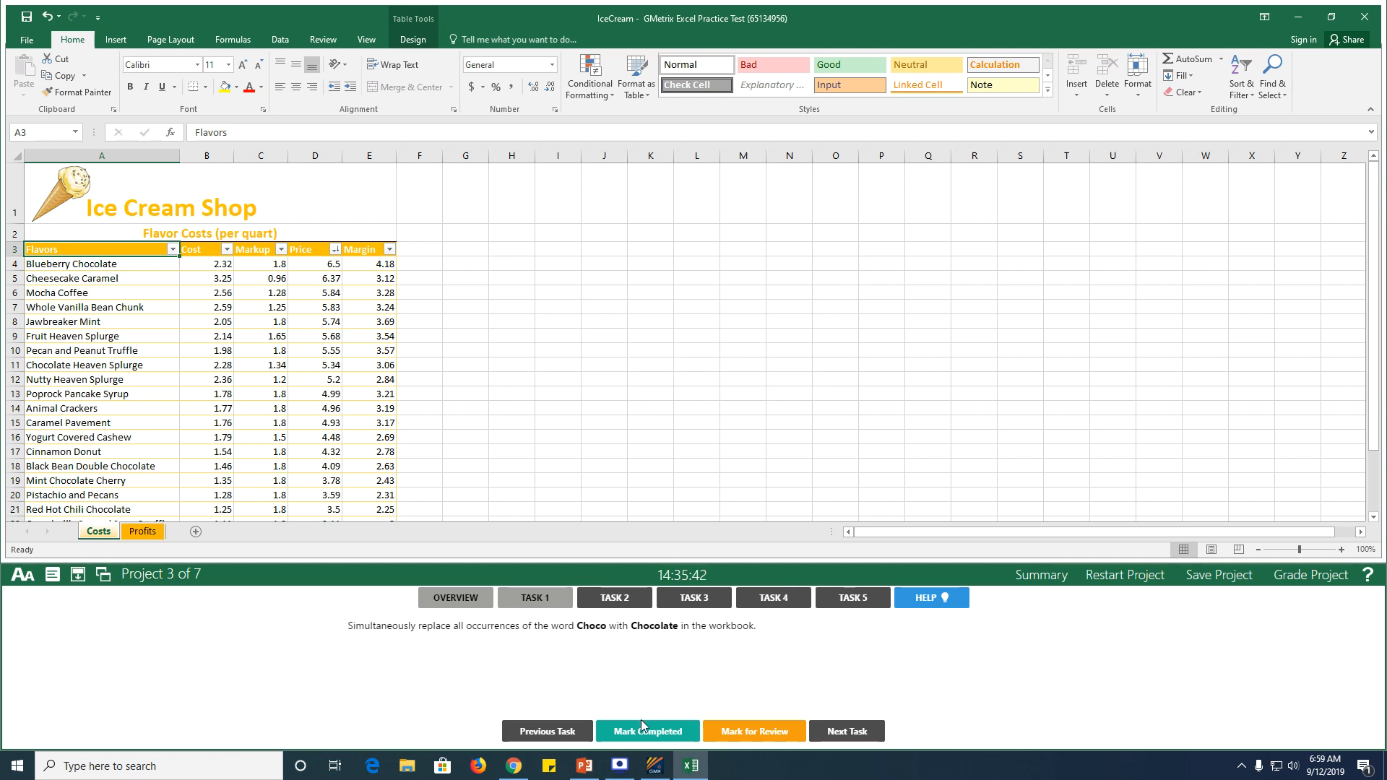
click(640, 730)
Open Task 2, set rows 1 to 3 of the Costs worksheet to repeat on all printed pages, and mark the task completed.
click(612, 600)
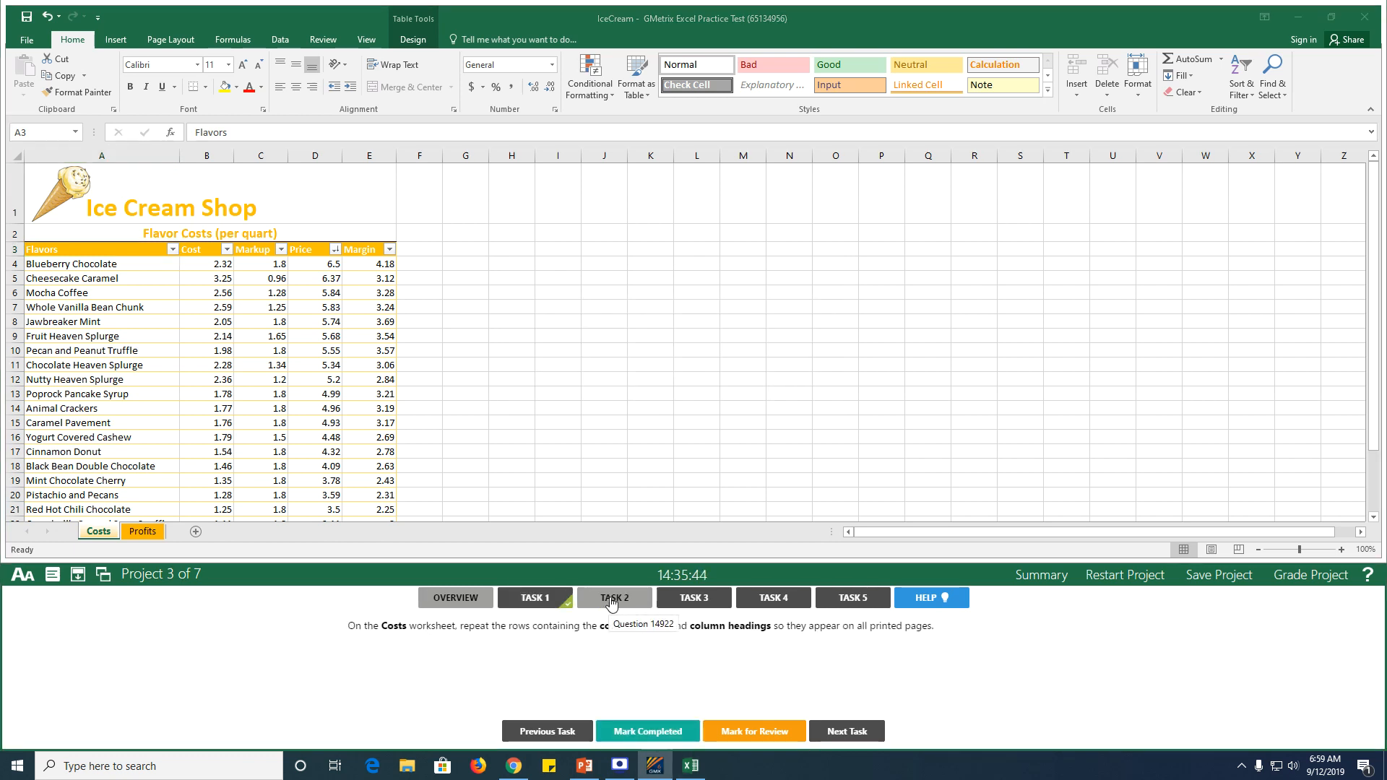
click(92, 535)
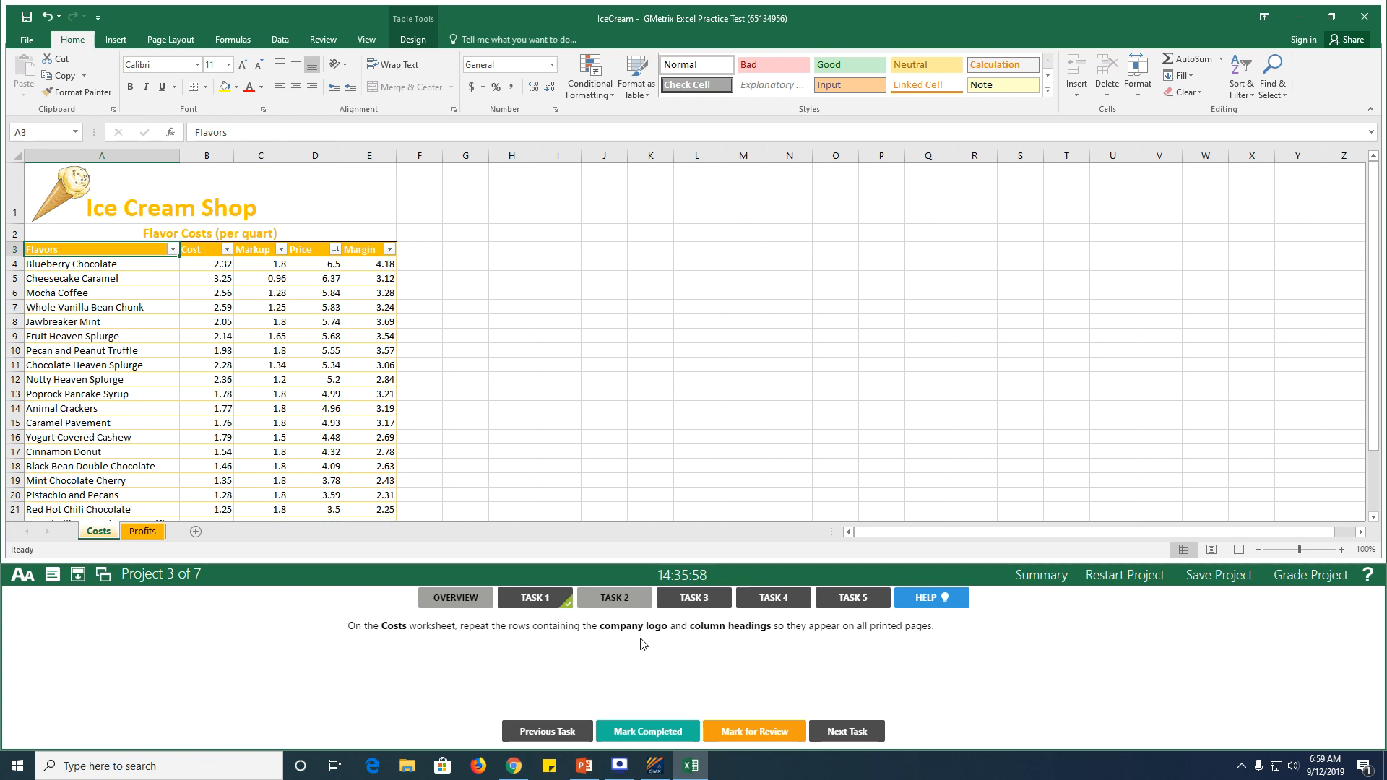
click(165, 42)
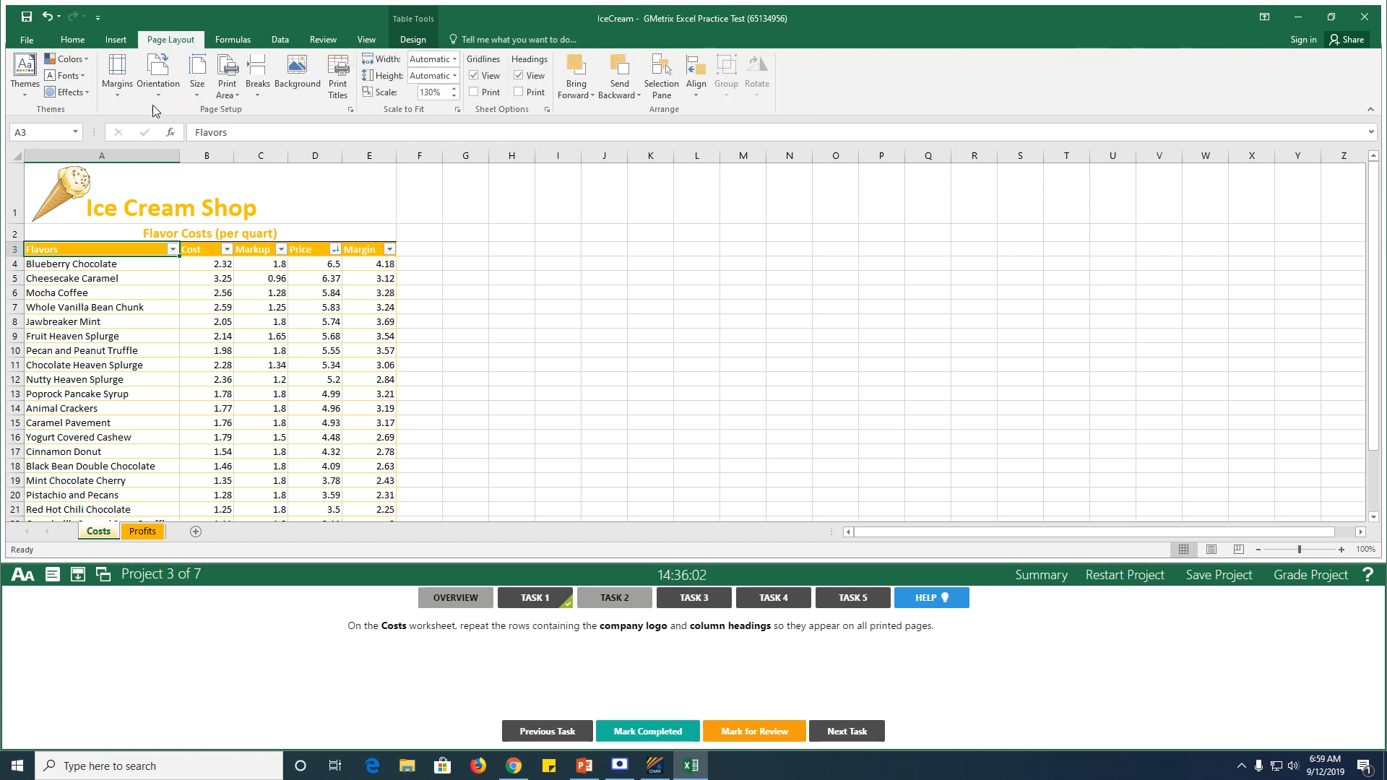
click(352, 111)
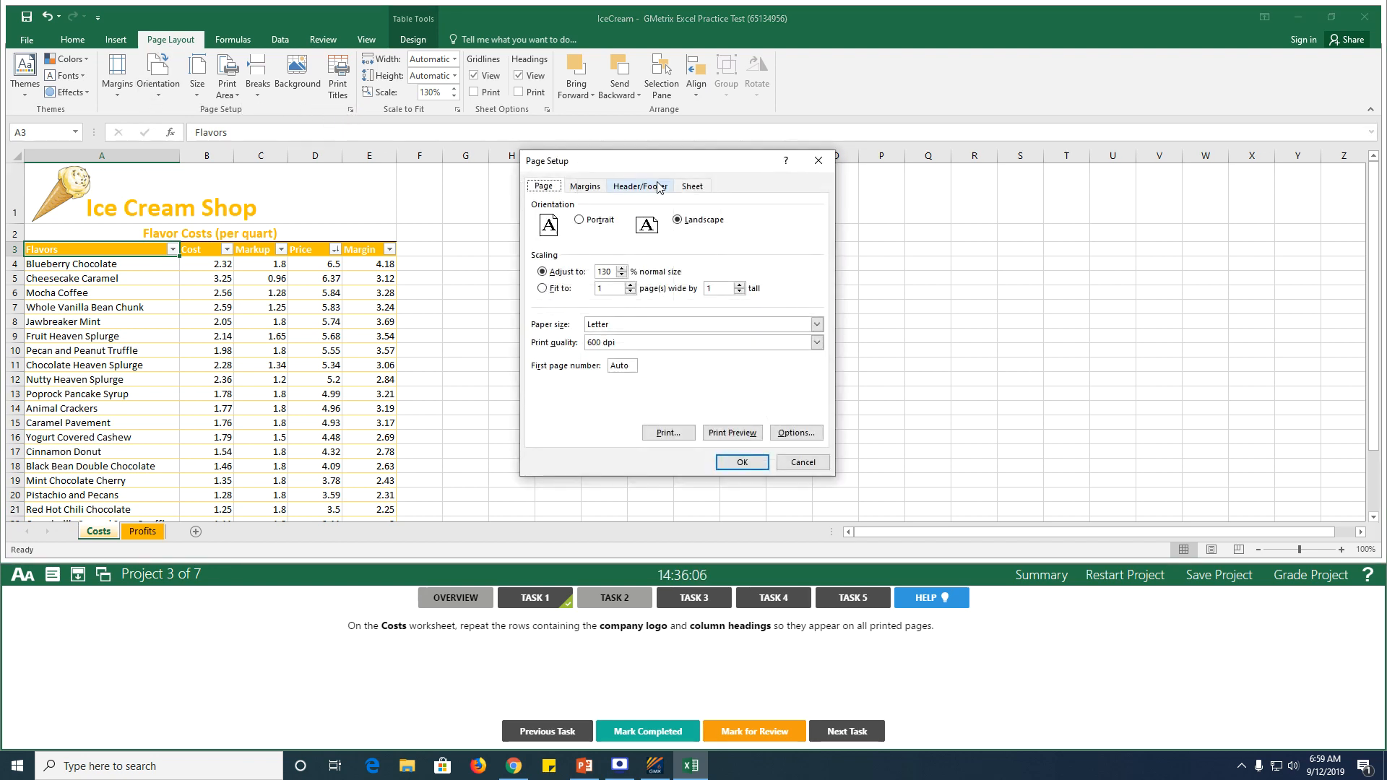
click(690, 187)
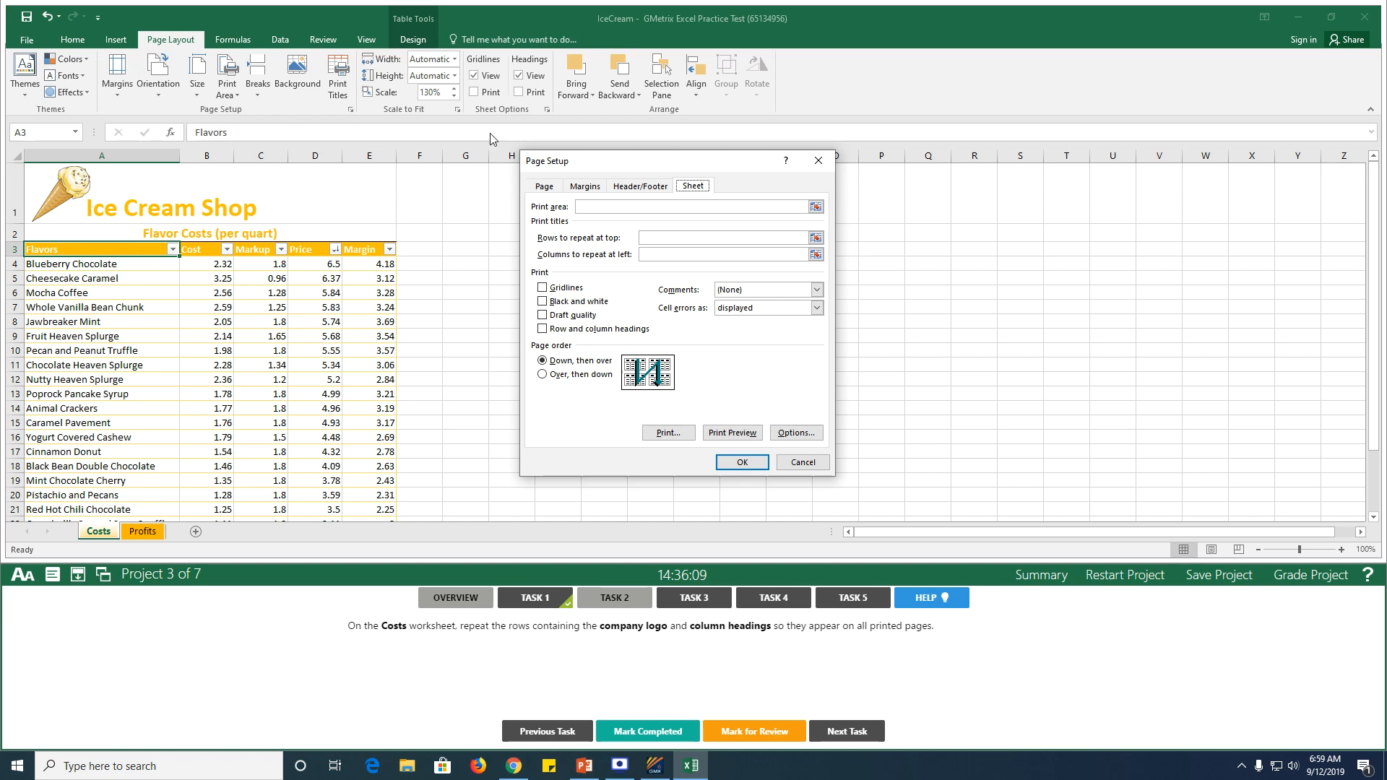
click(655, 239)
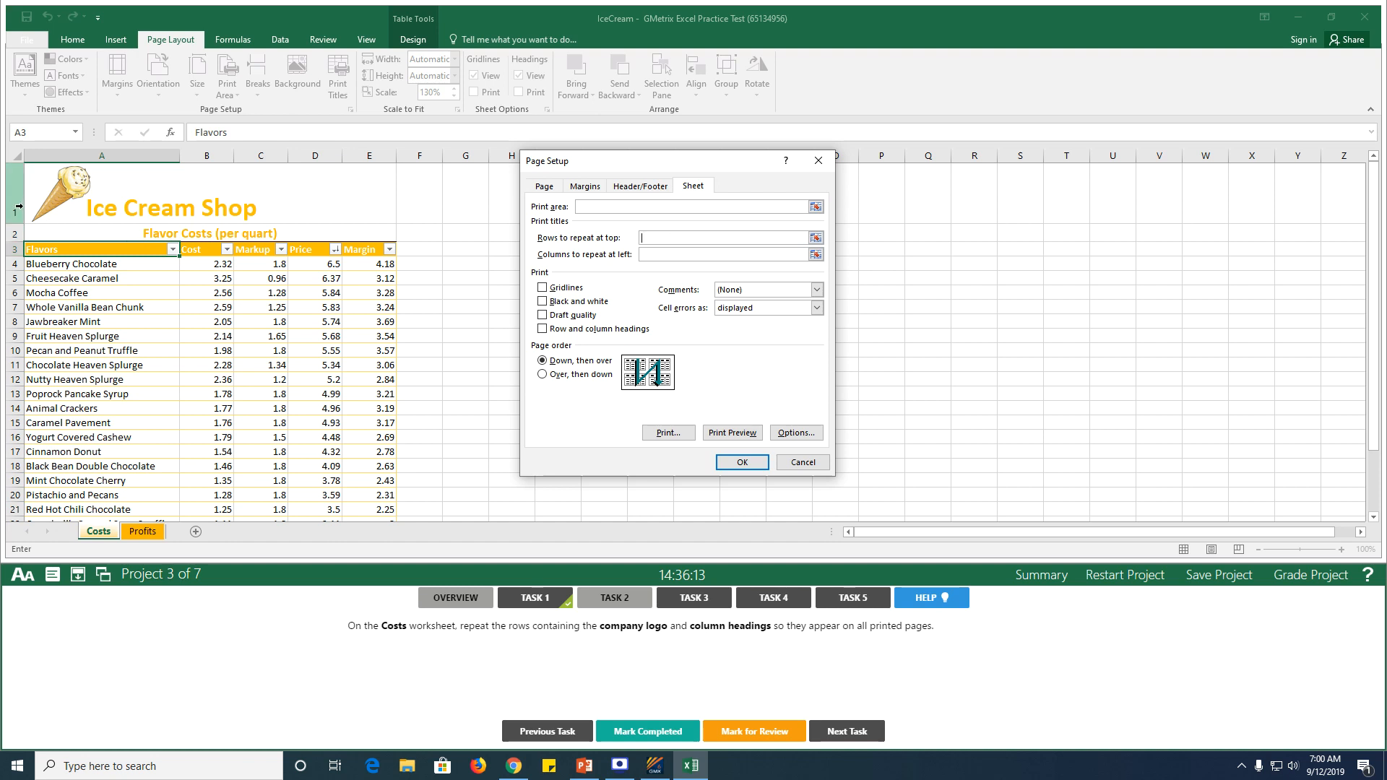
drag(14, 194, 14, 247)
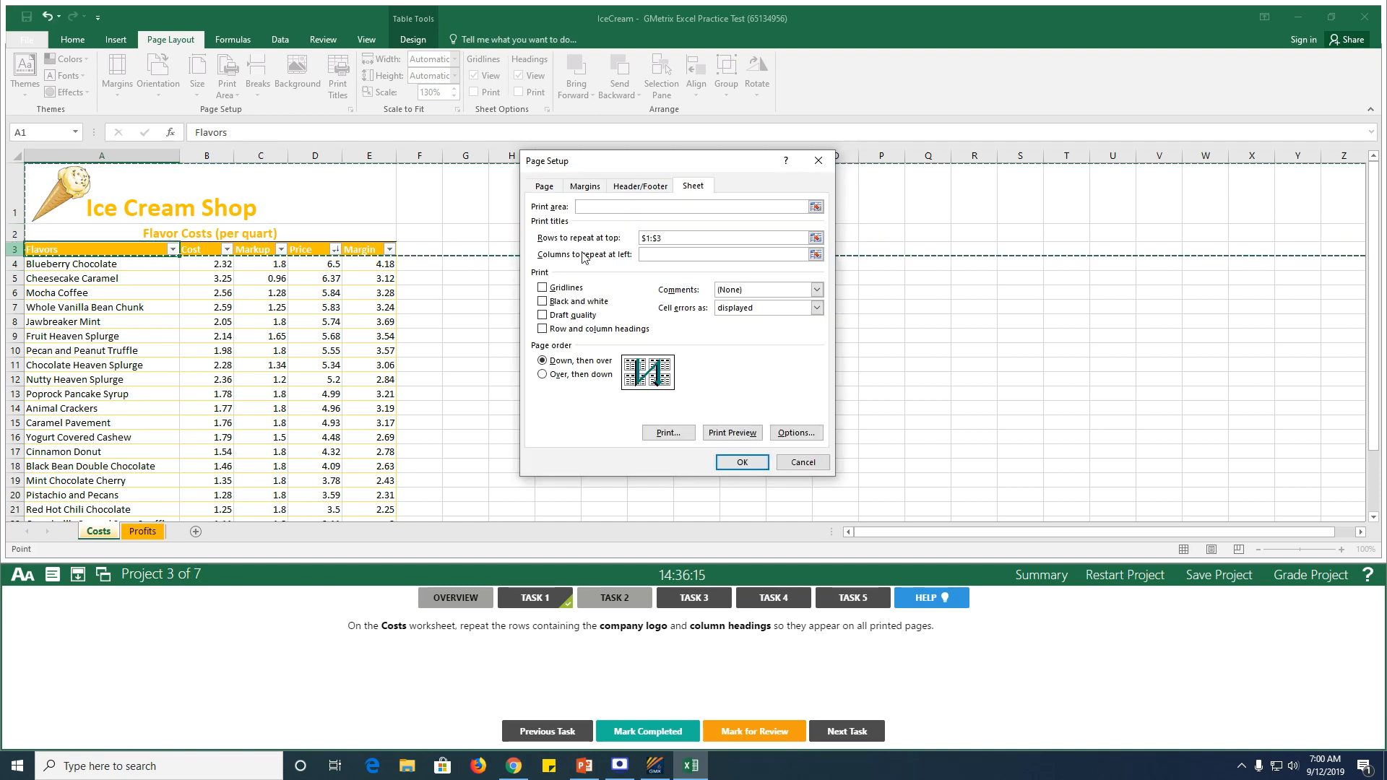
click(742, 462)
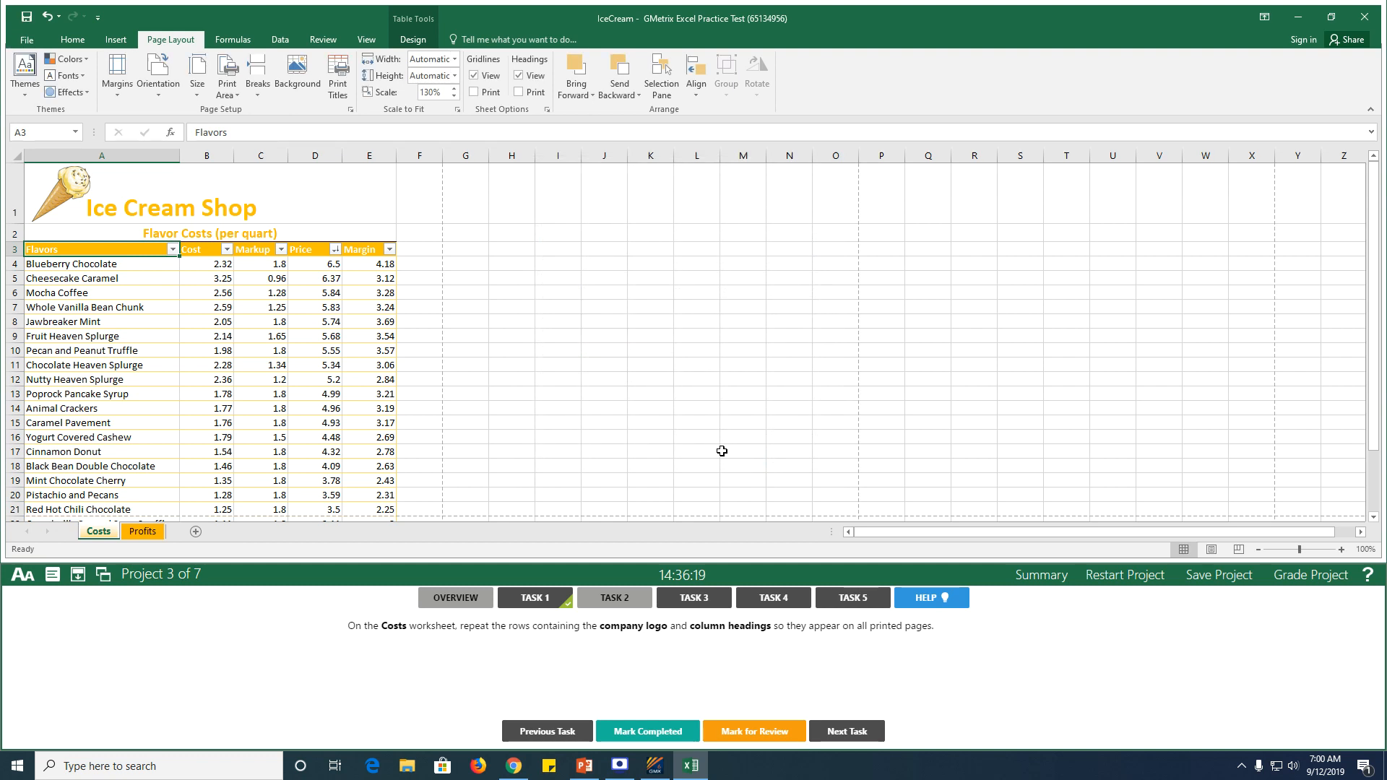
click(657, 733)
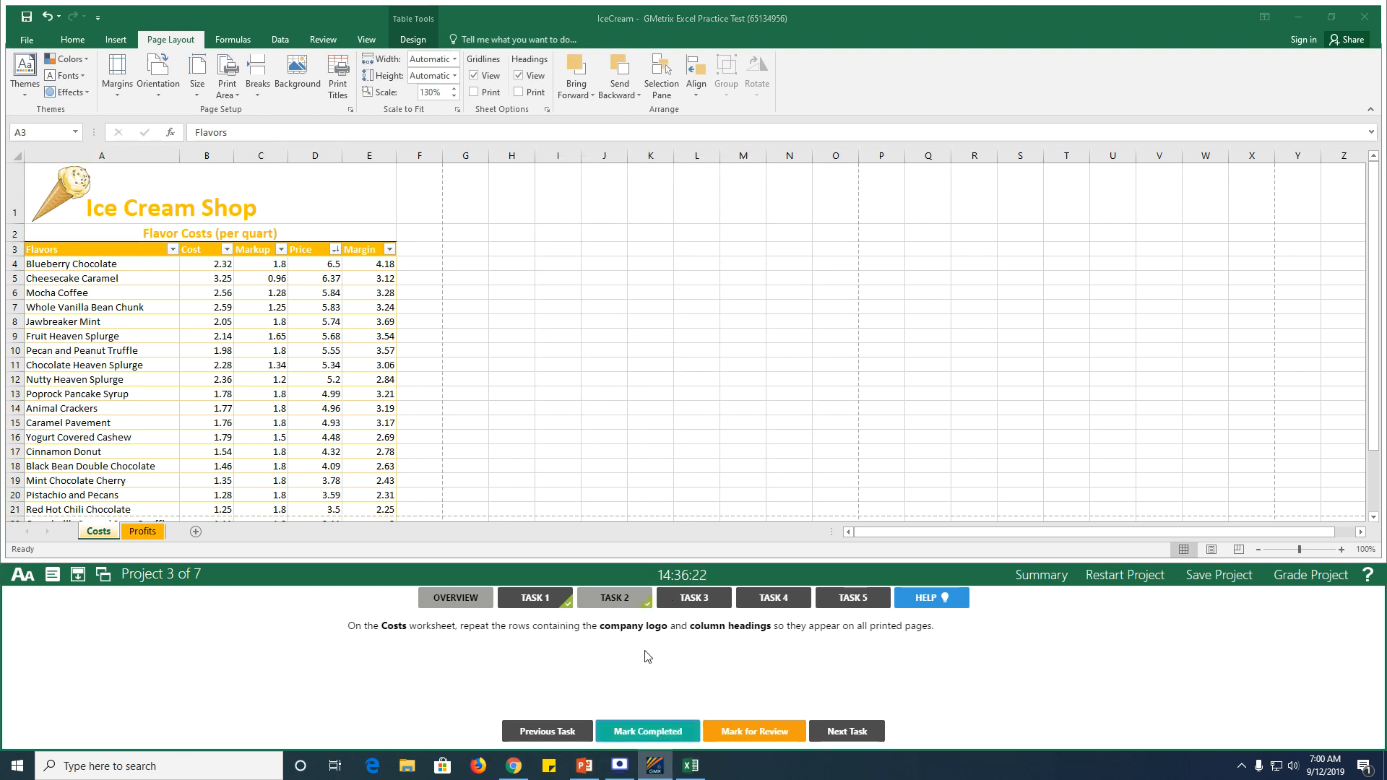
Open Task 3 and insert the COUNTIF function in cell B28 of the Profits worksheet.
click(694, 599)
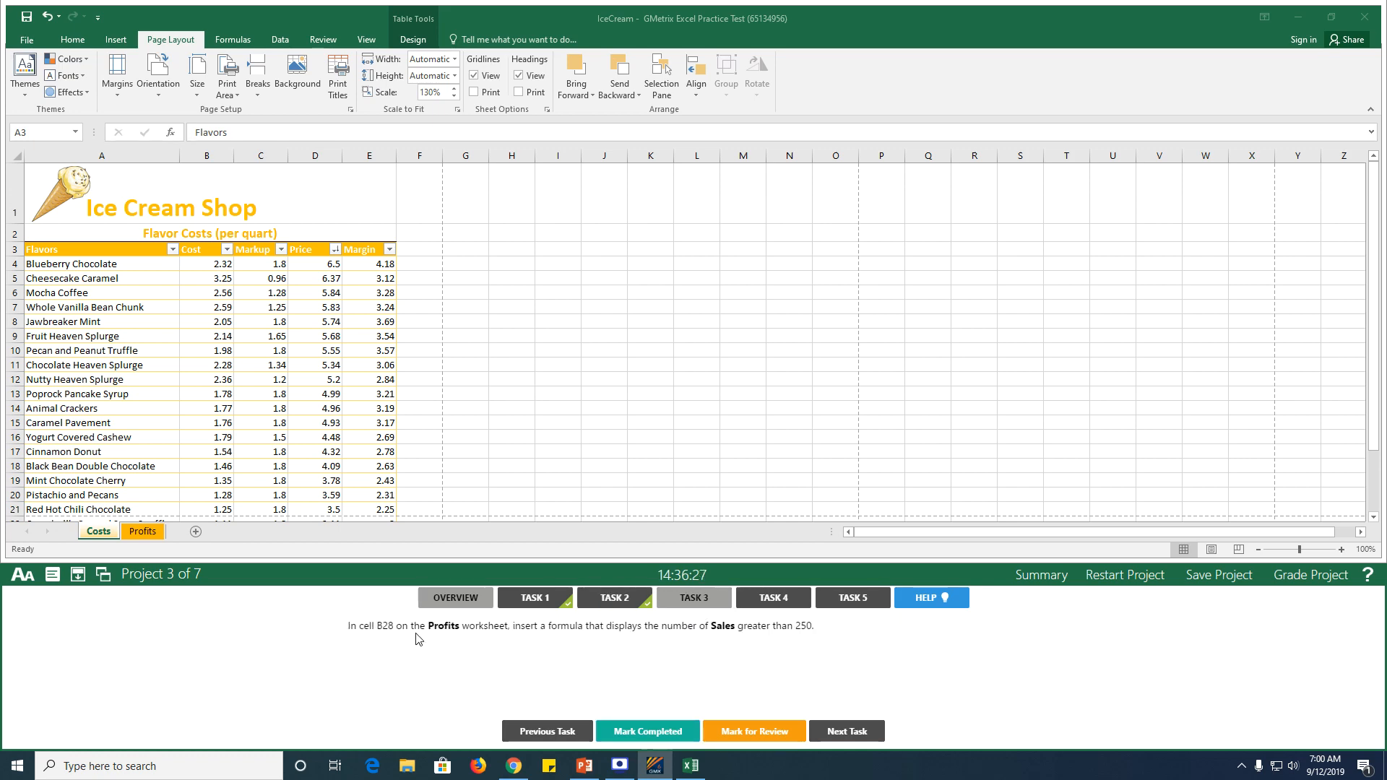
scroll(168, 468, down, 2)
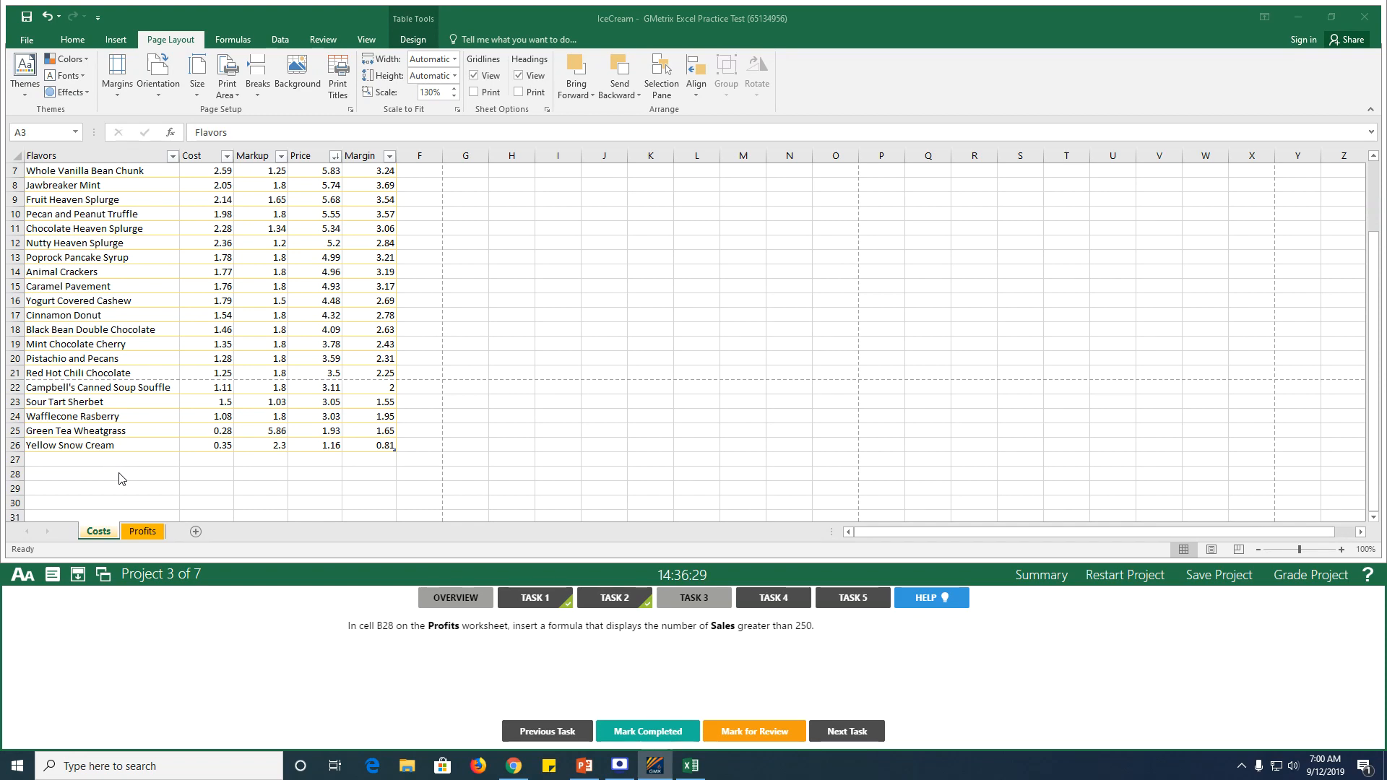
click(202, 477)
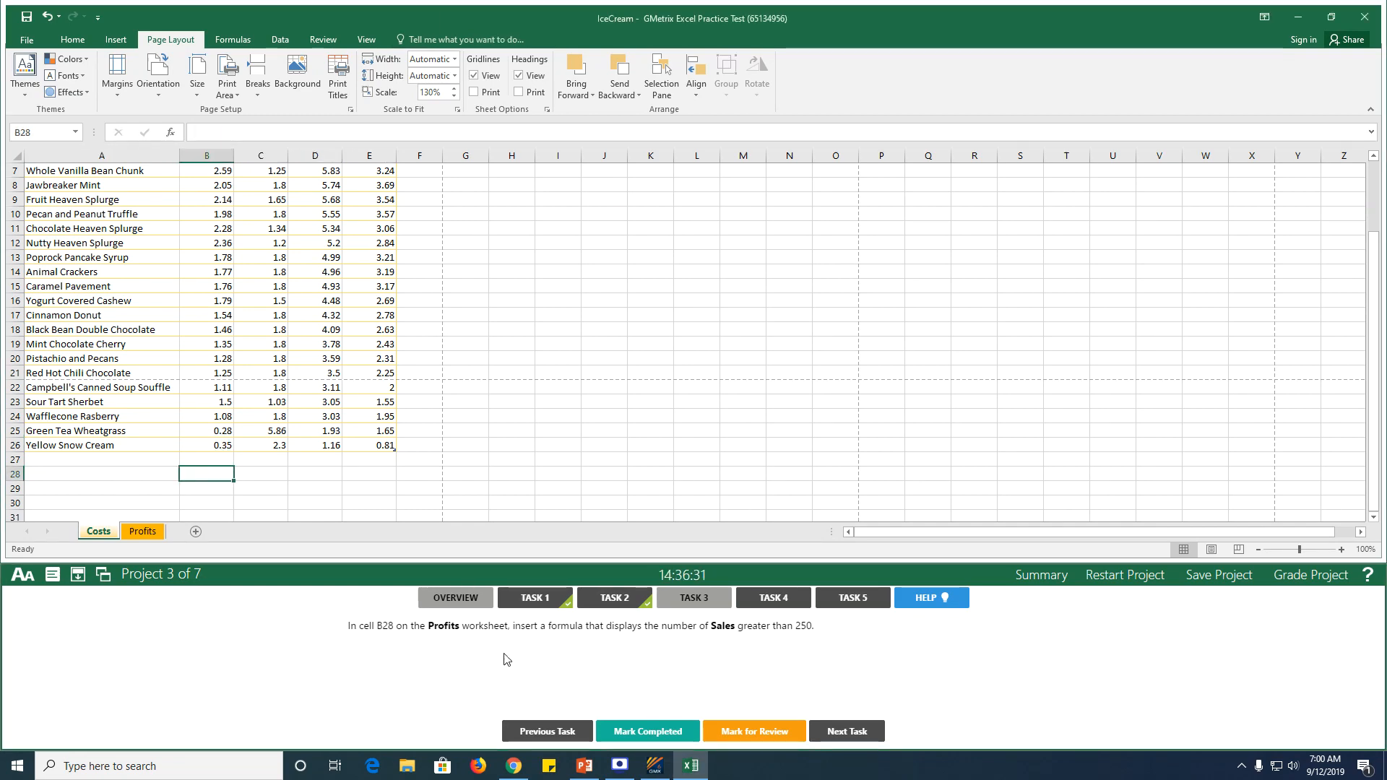
click(141, 536)
scroll(217, 446, down, 3)
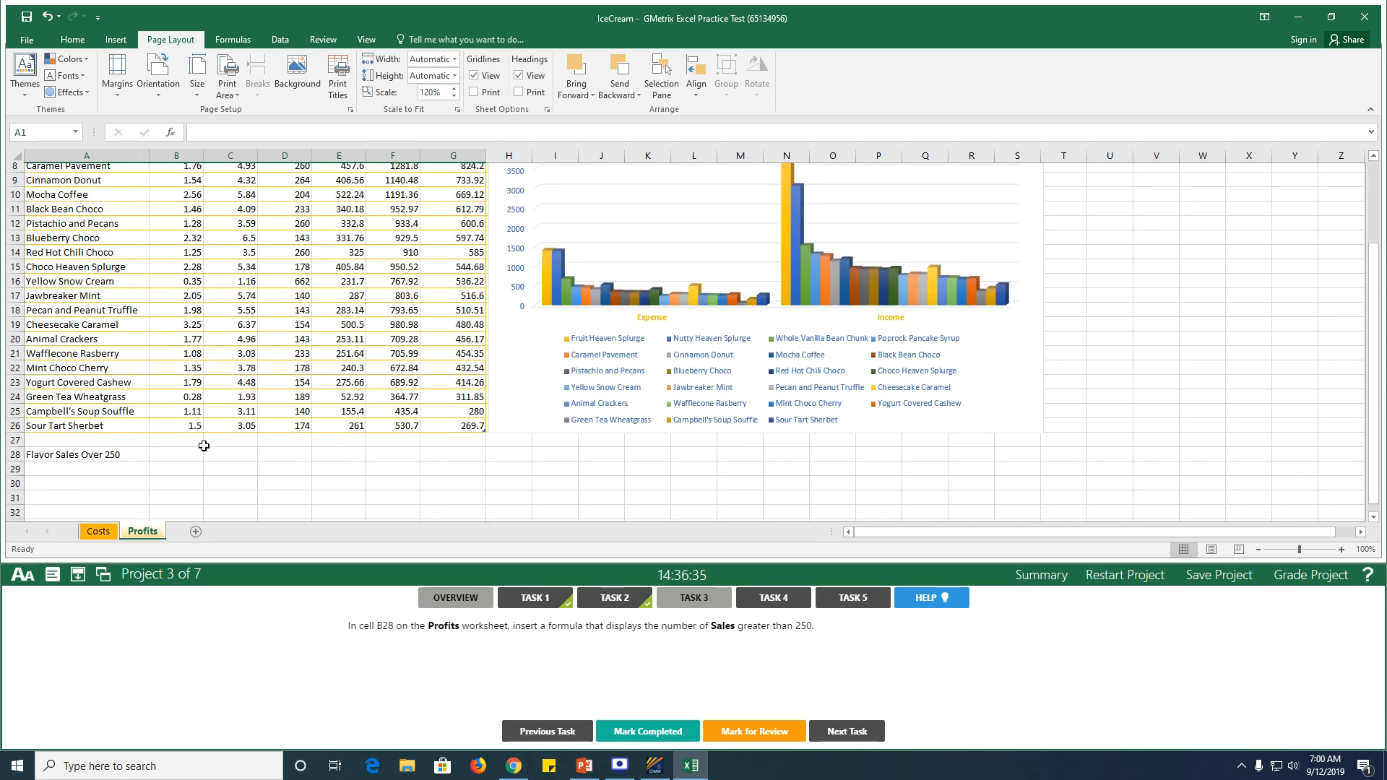
click(184, 432)
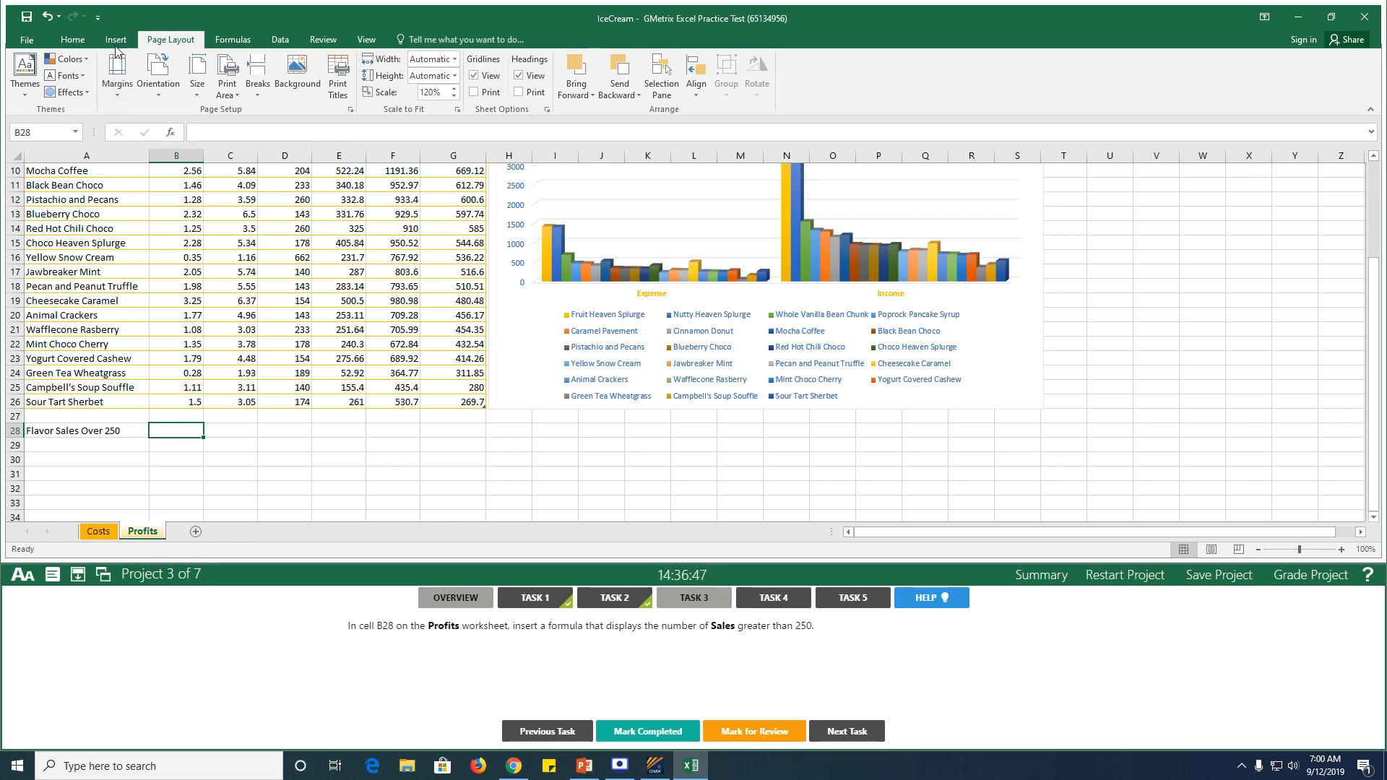
click(232, 39)
click(29, 86)
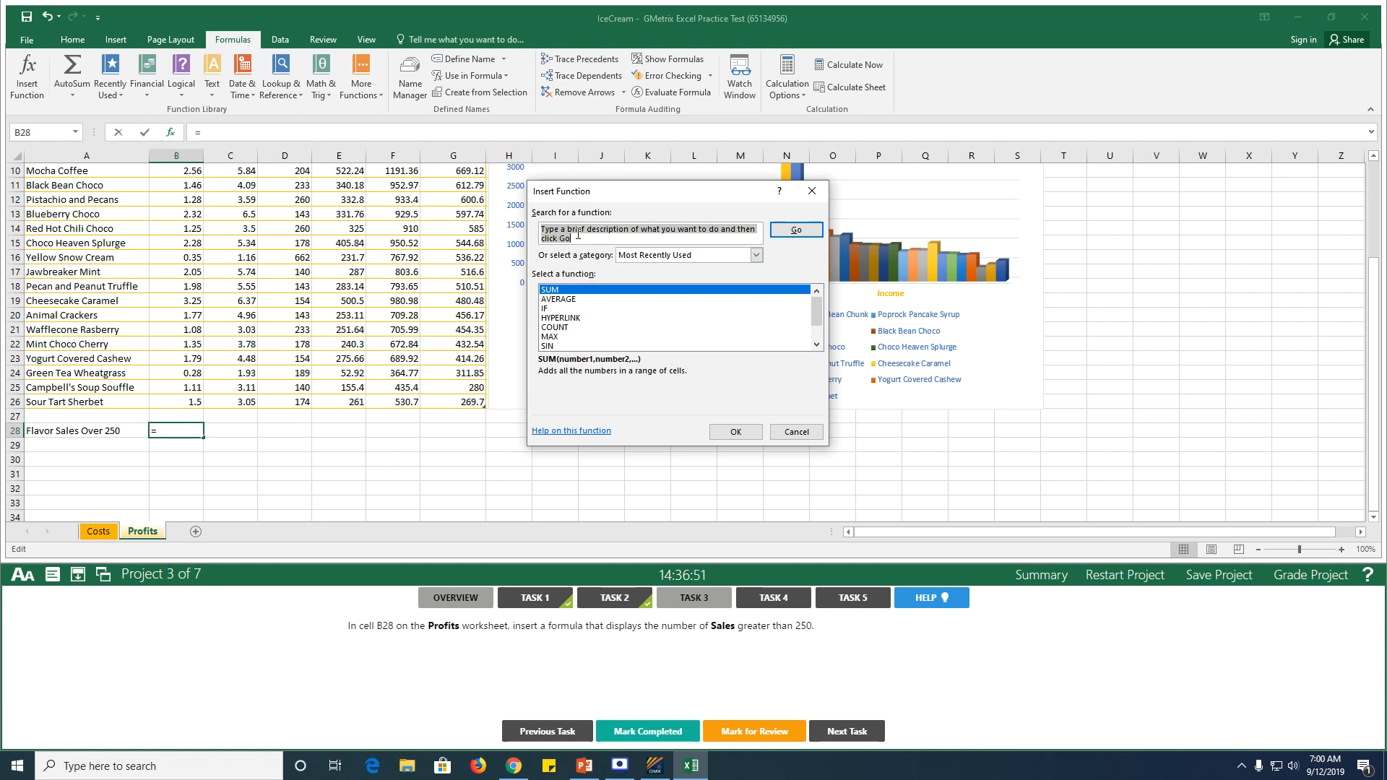
text(countif)
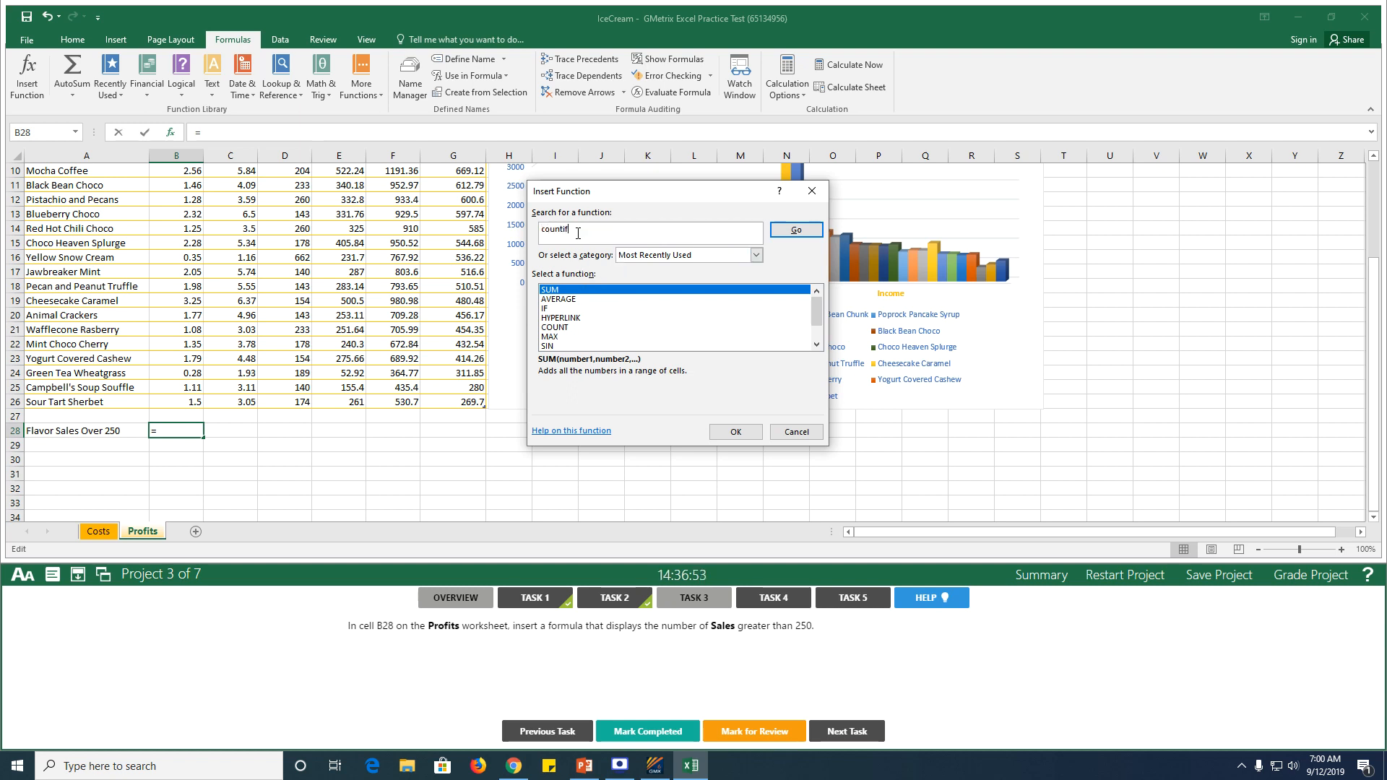
click(798, 232)
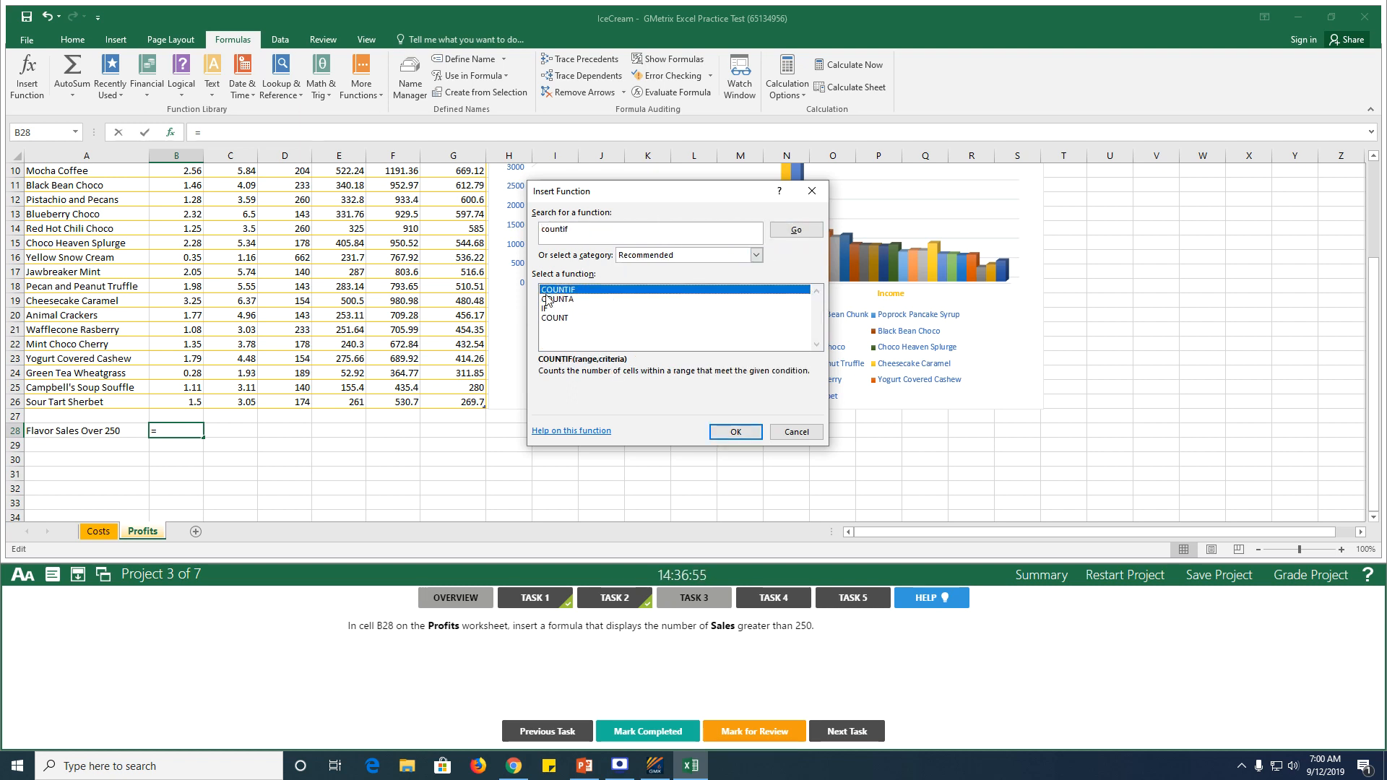
double_click(560, 291)
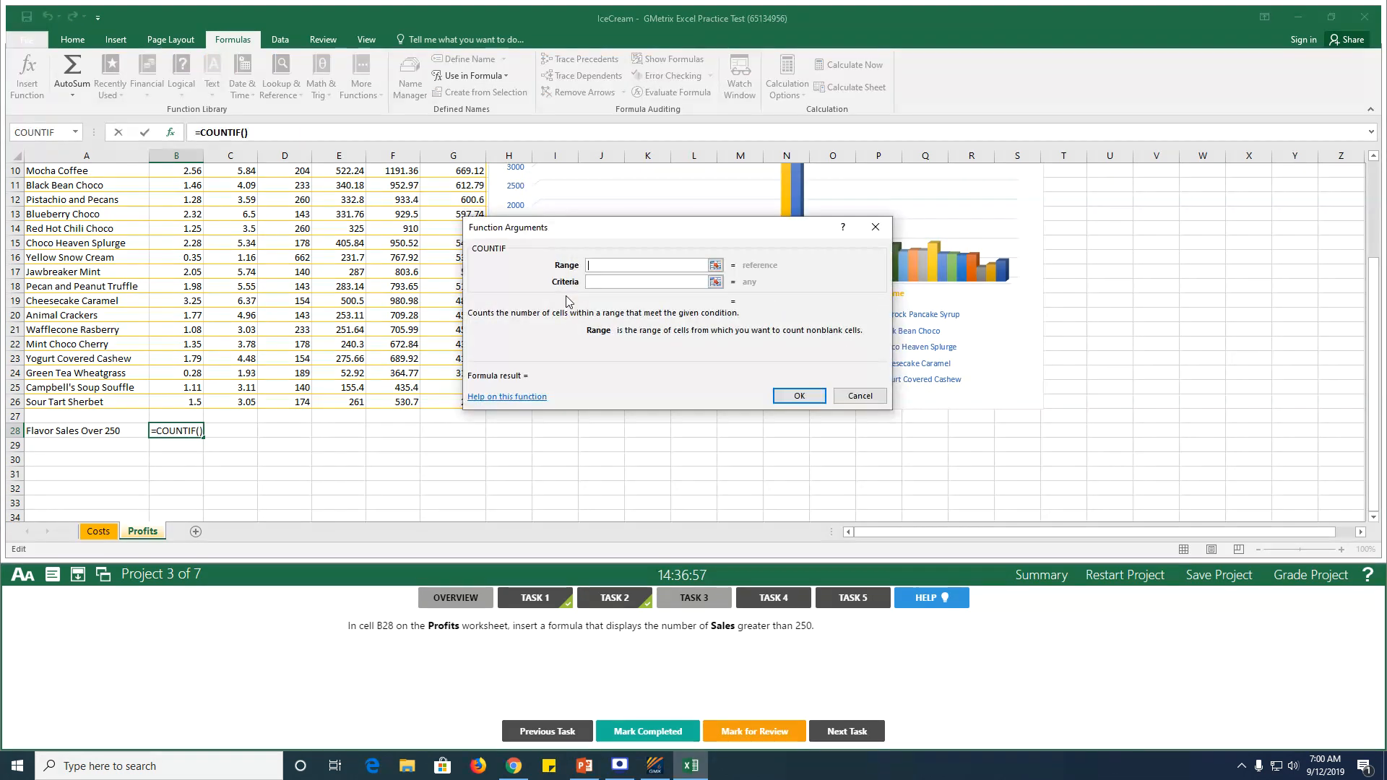
Set the COUNTIF range to the table's Sales data and the criteria to >250, then mark Task 3 completed.
drag(596, 245, 763, 257)
scroll(335, 326, up, 3)
scroll(334, 326, down, 2)
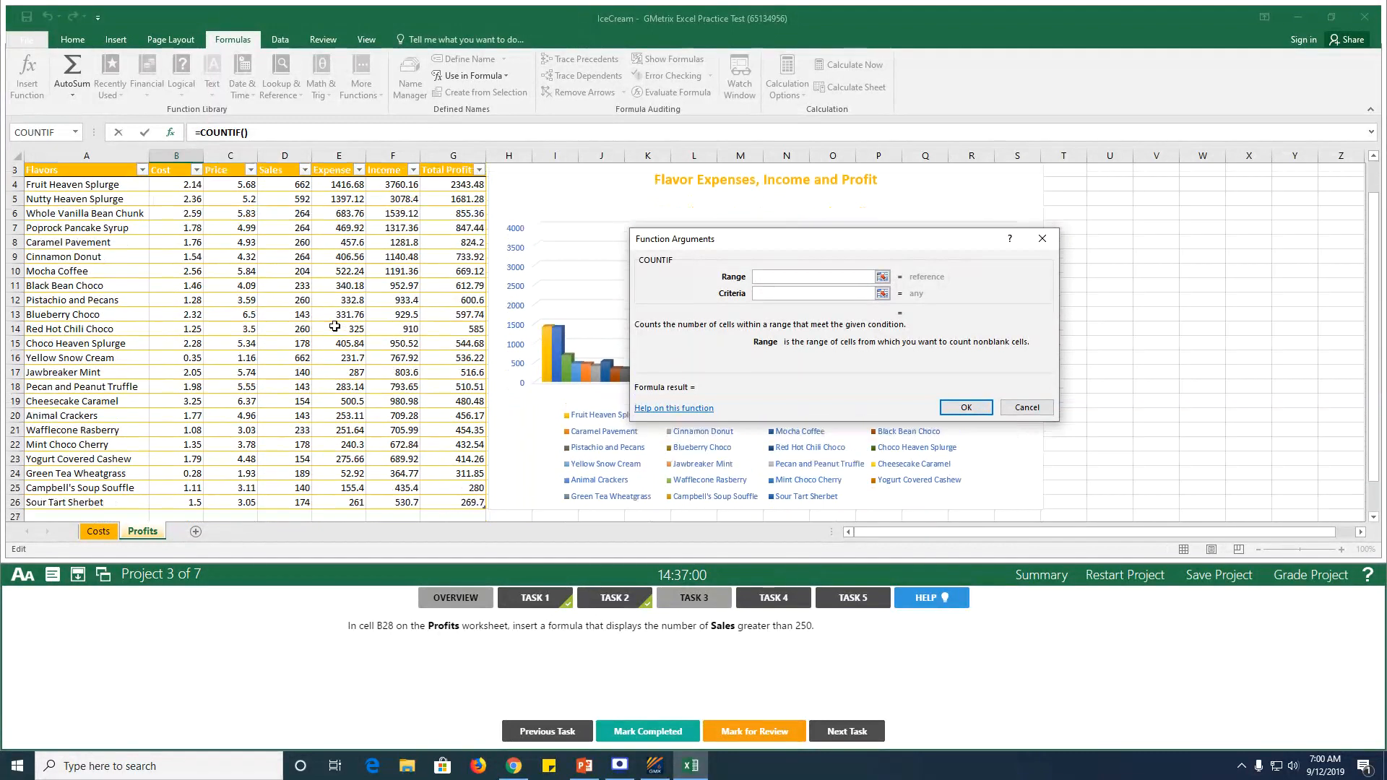
scroll(297, 184, up, 1)
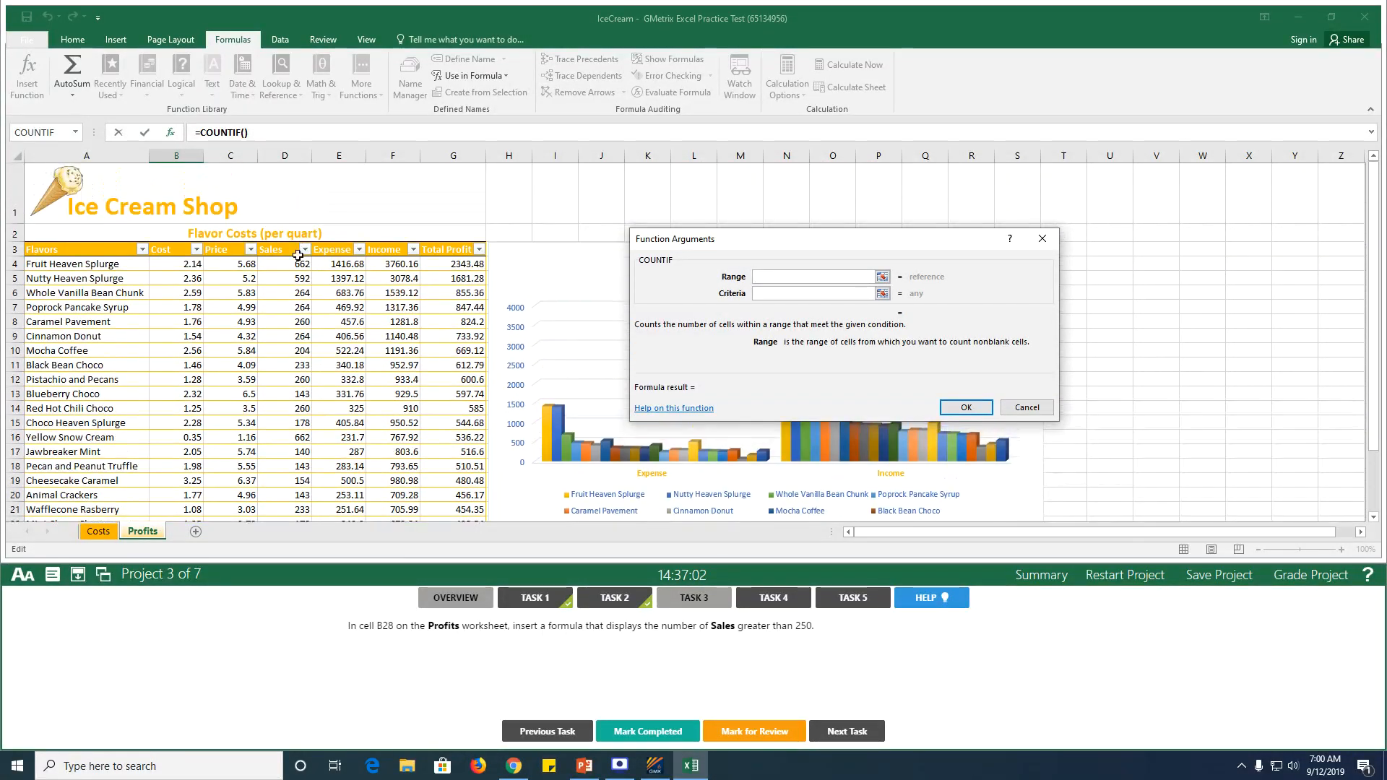
drag(284, 206, 277, 526)
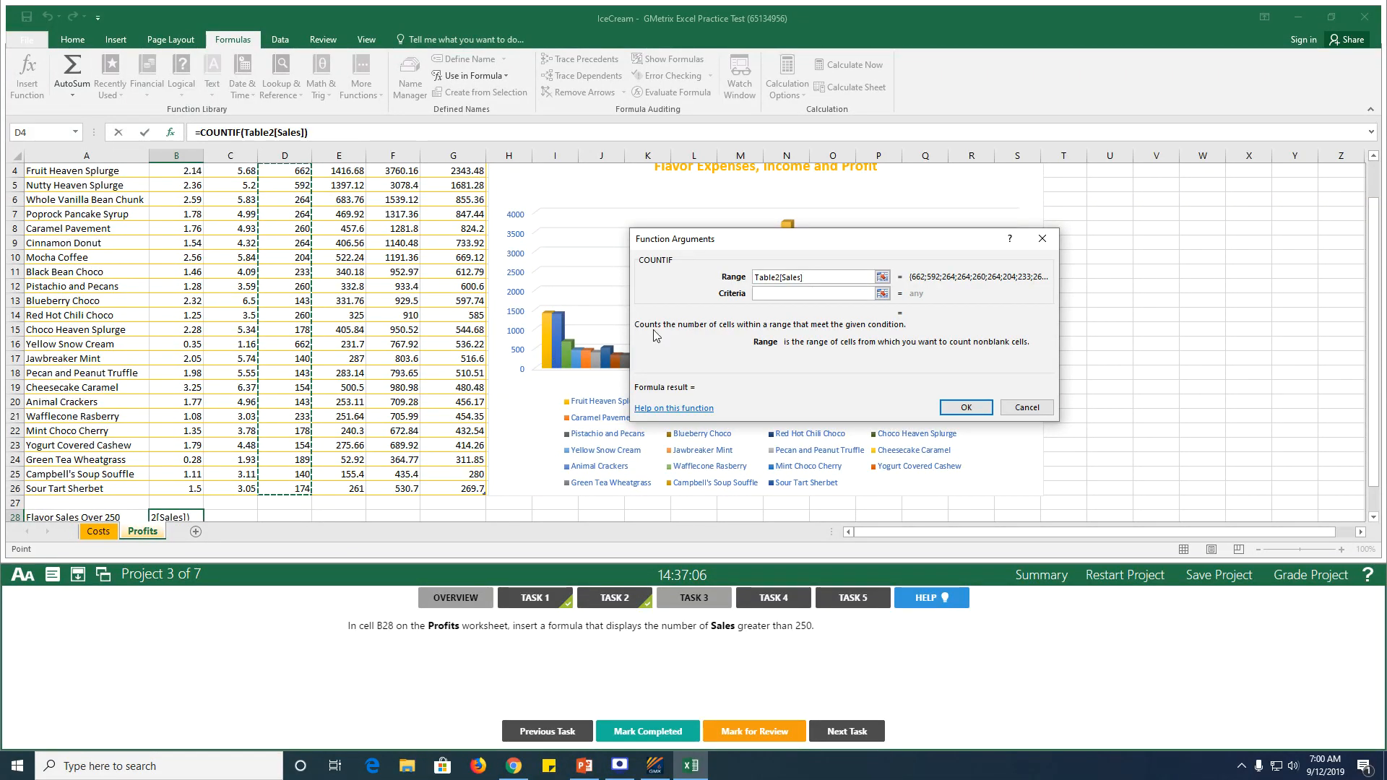
click(794, 293)
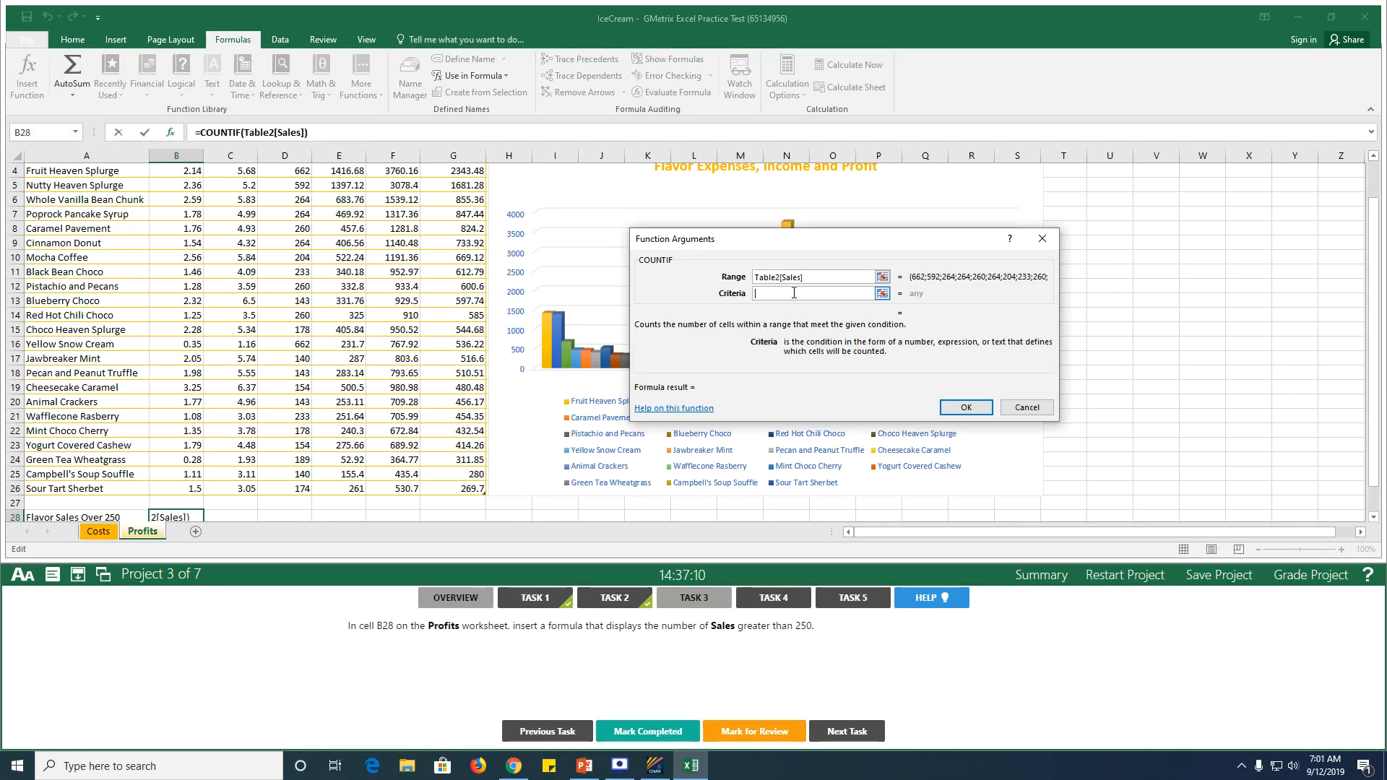
text(>250)
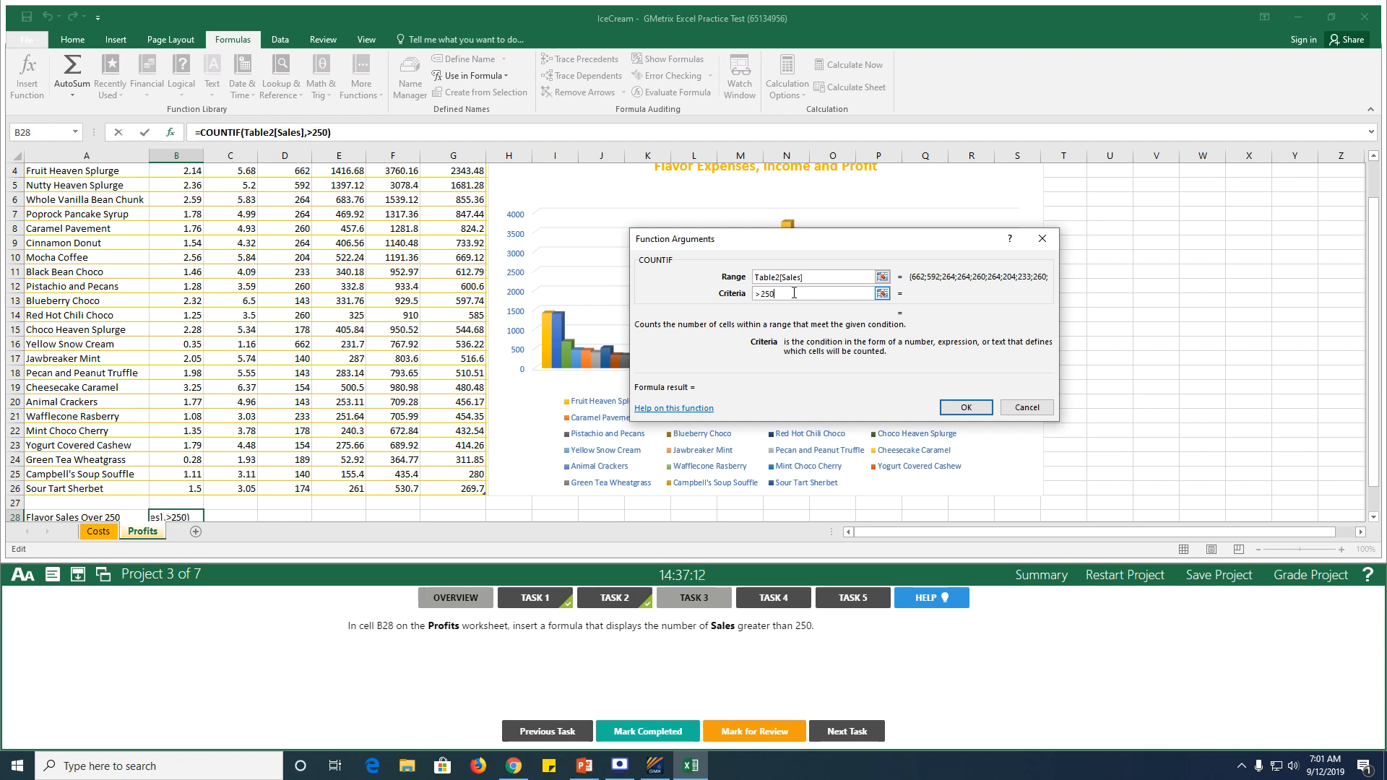
click(966, 406)
scroll(160, 502, down, 1)
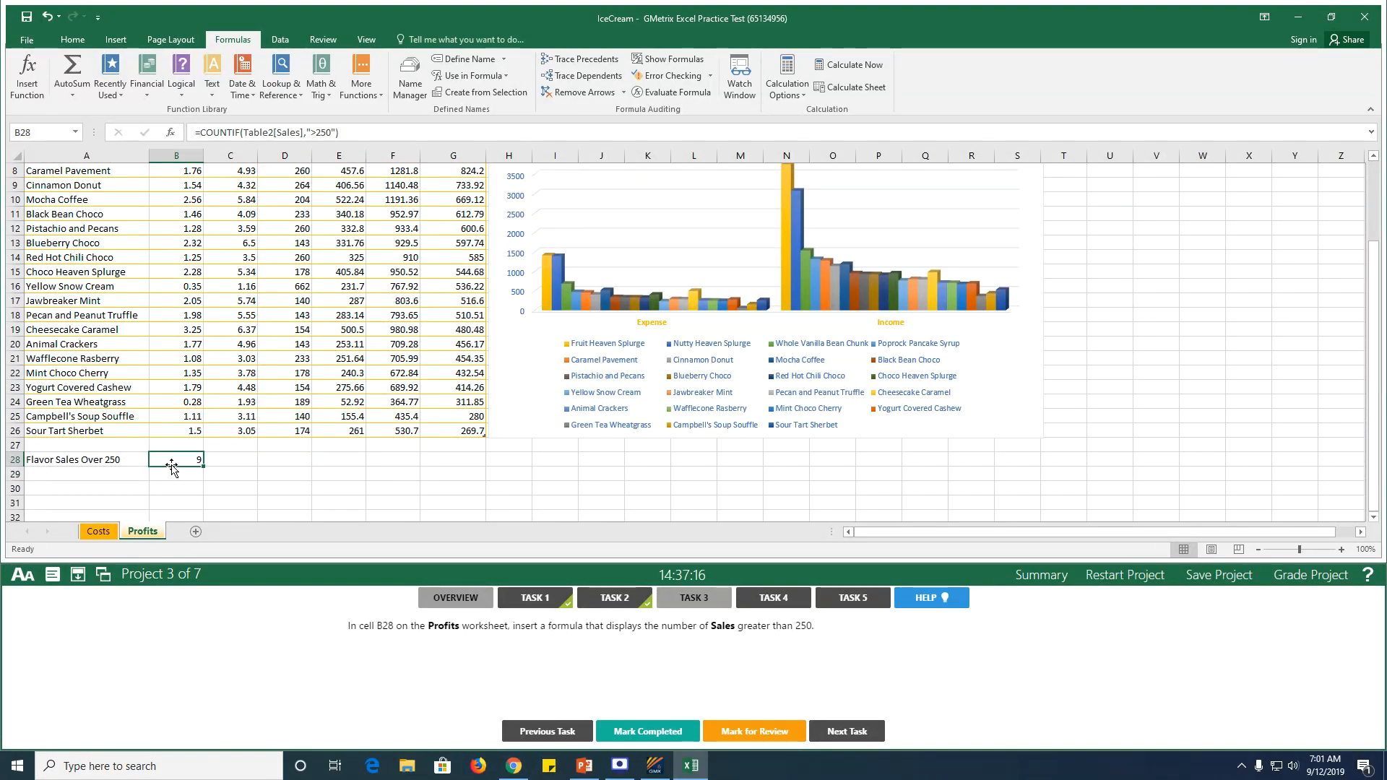
click(635, 732)
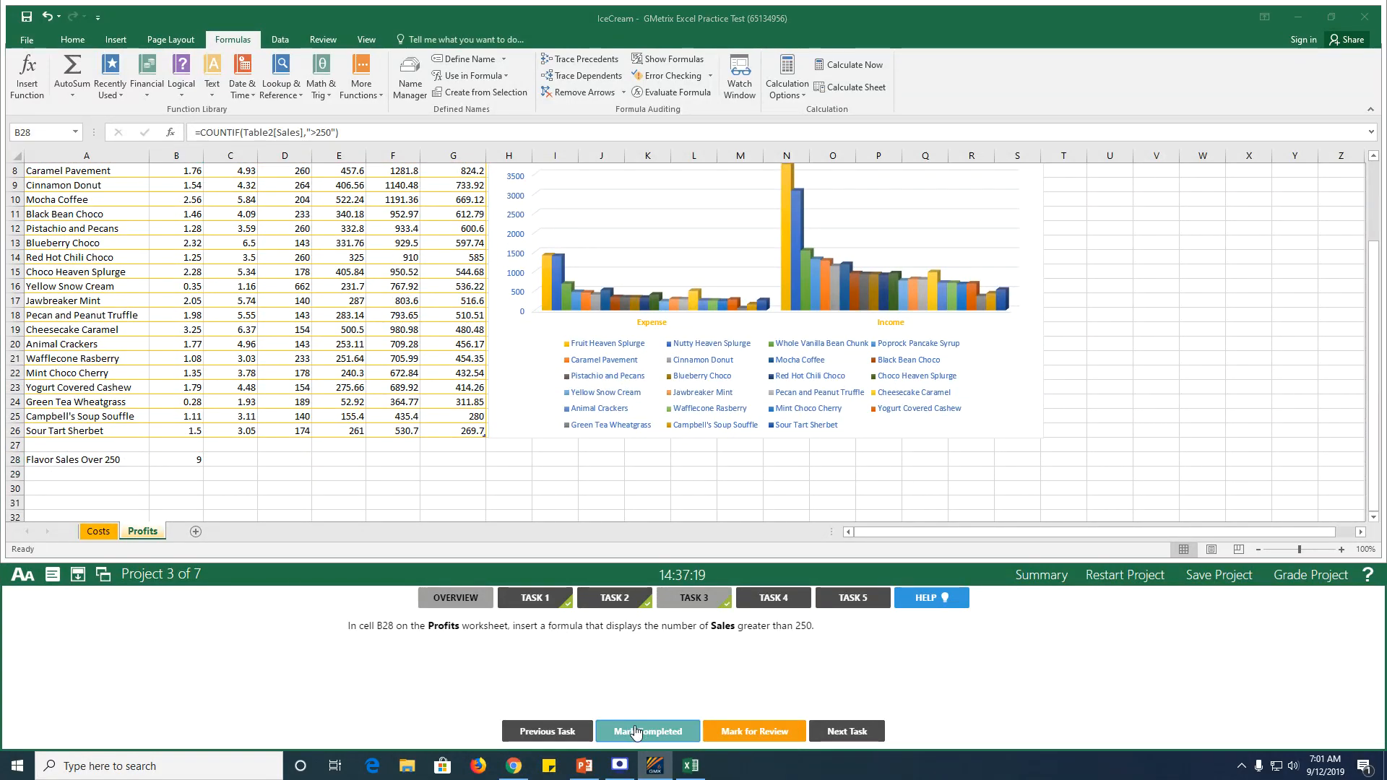
Open Task 4, switch the Profits chart's rows and columns so flavors form the horizontal axis, and mark the task completed.
click(765, 602)
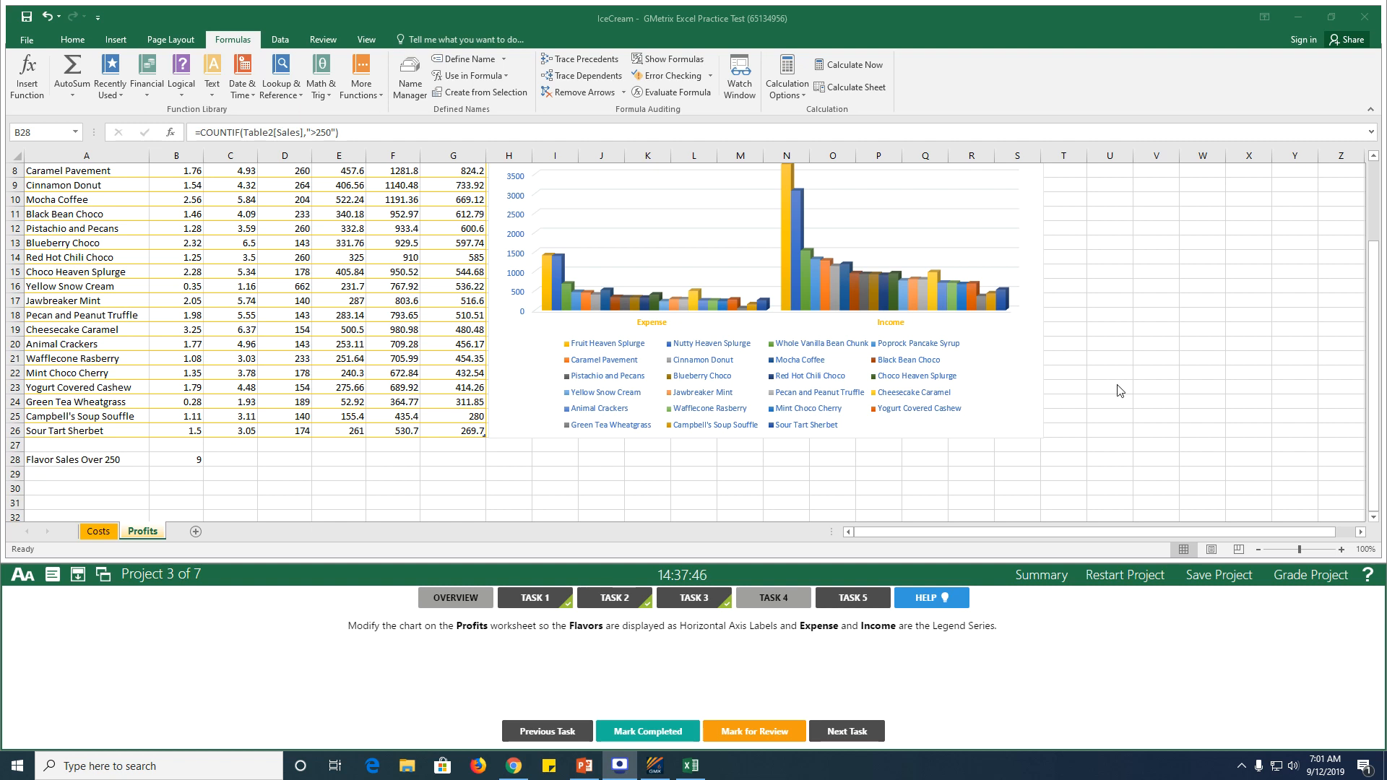
click(702, 285)
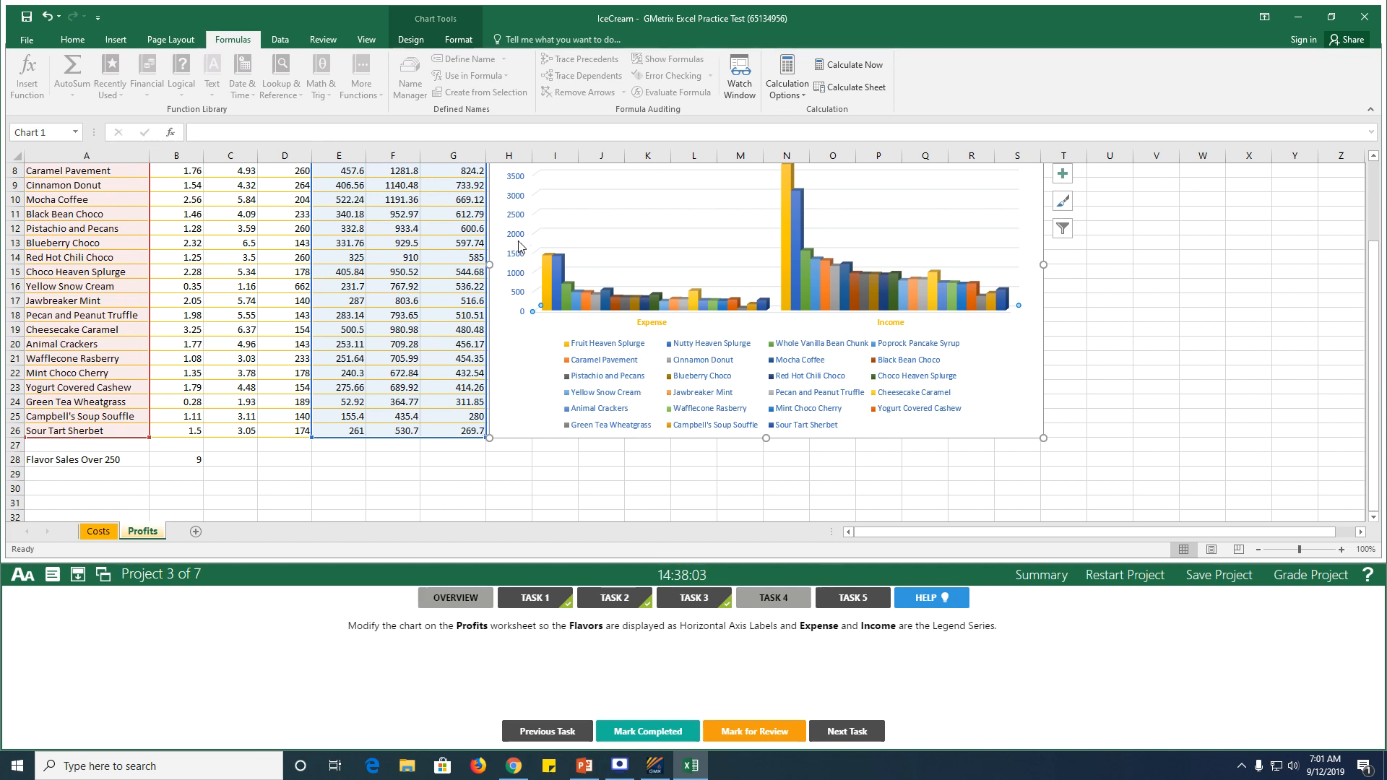
scroll(531, 325, up, 1)
scroll(579, 341, up, 1)
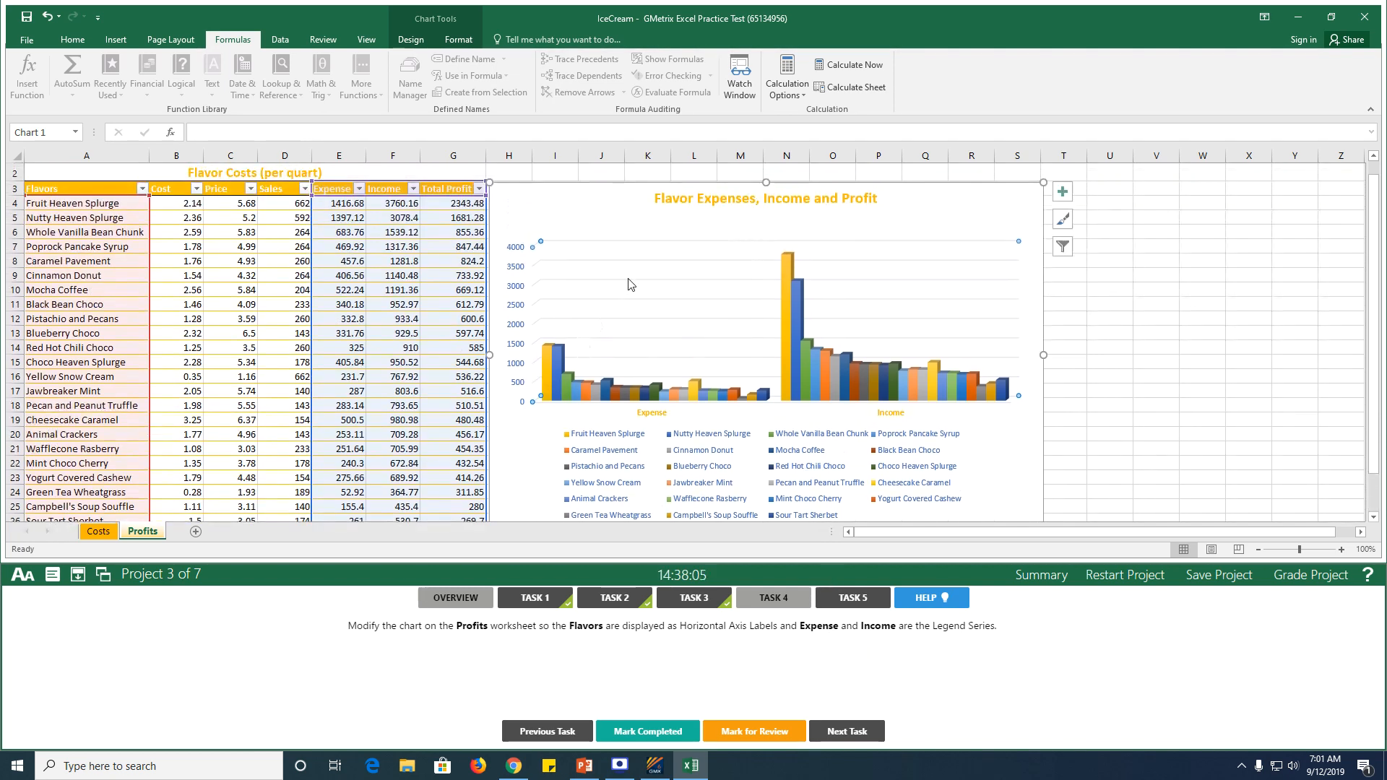
click(410, 40)
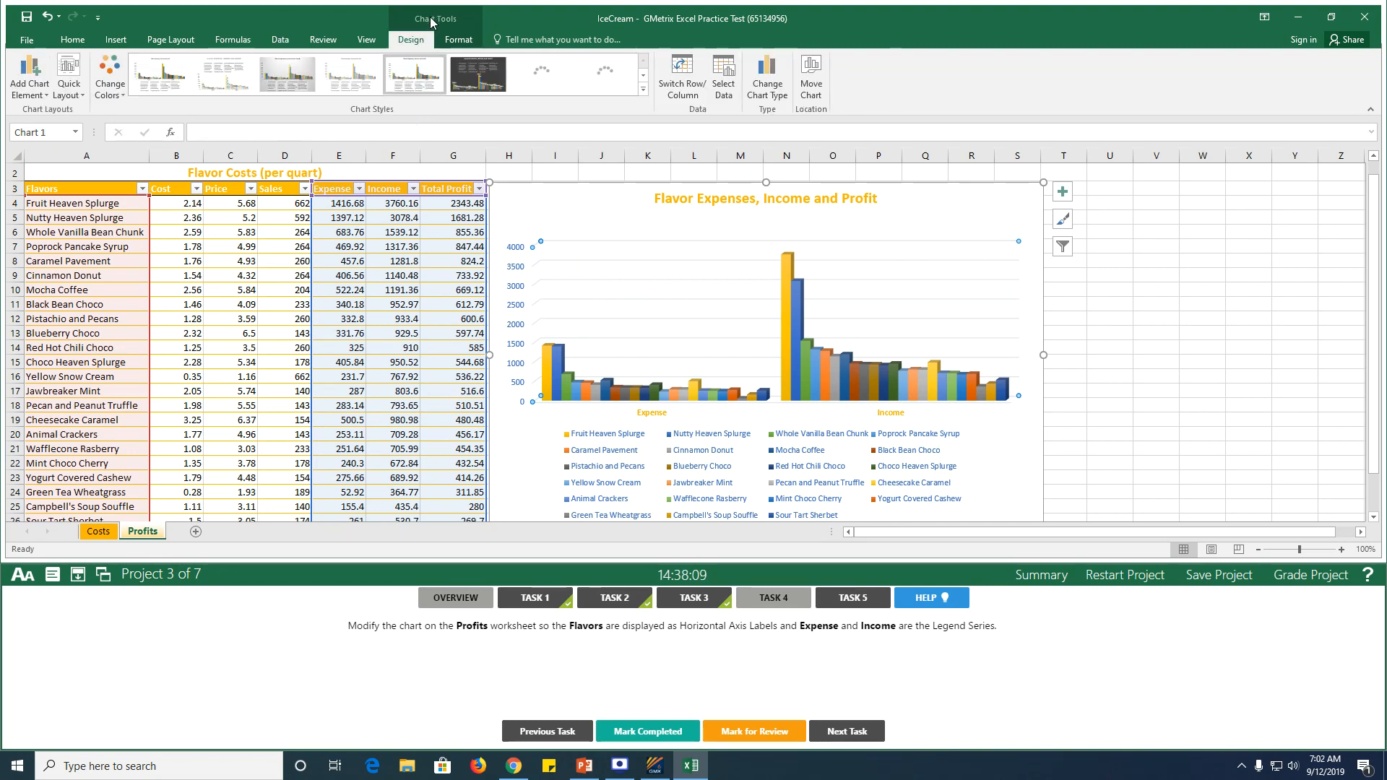
click(683, 96)
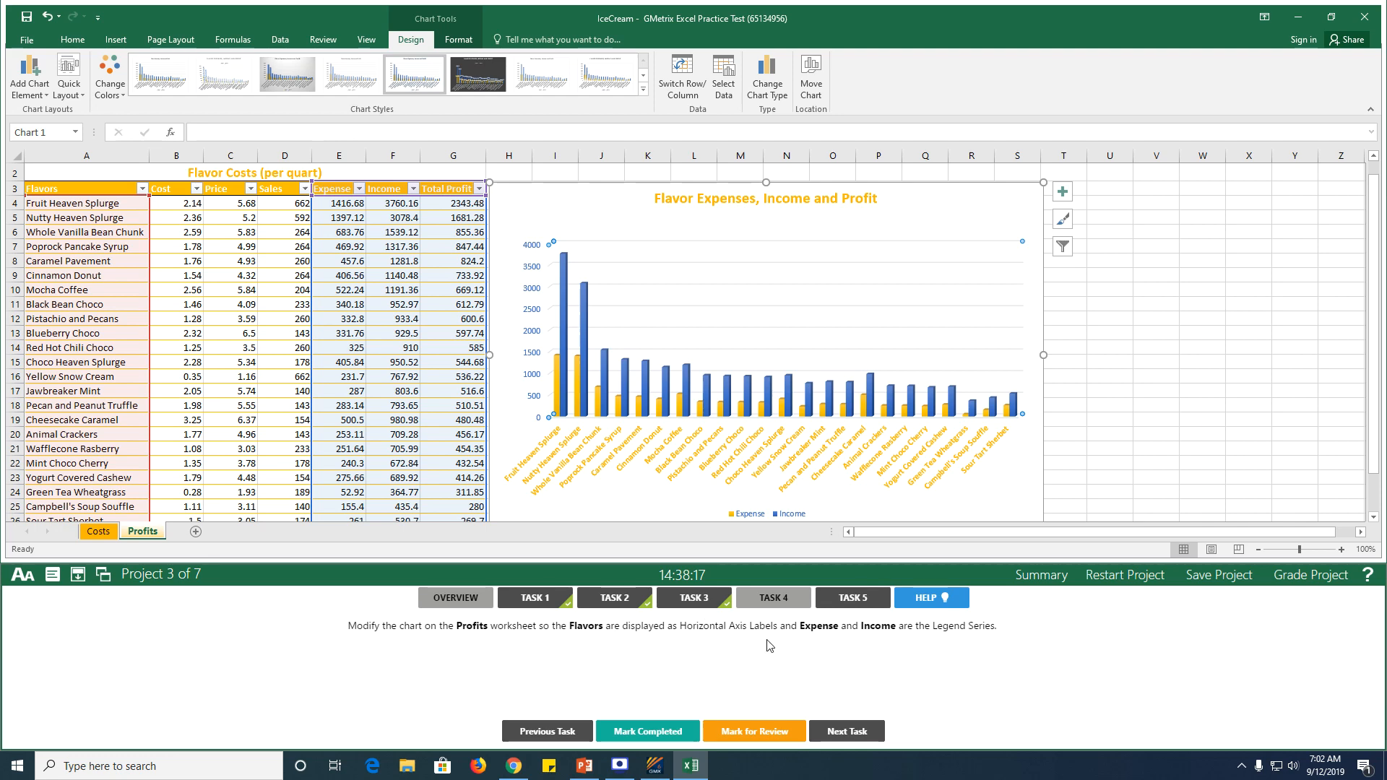
click(685, 744)
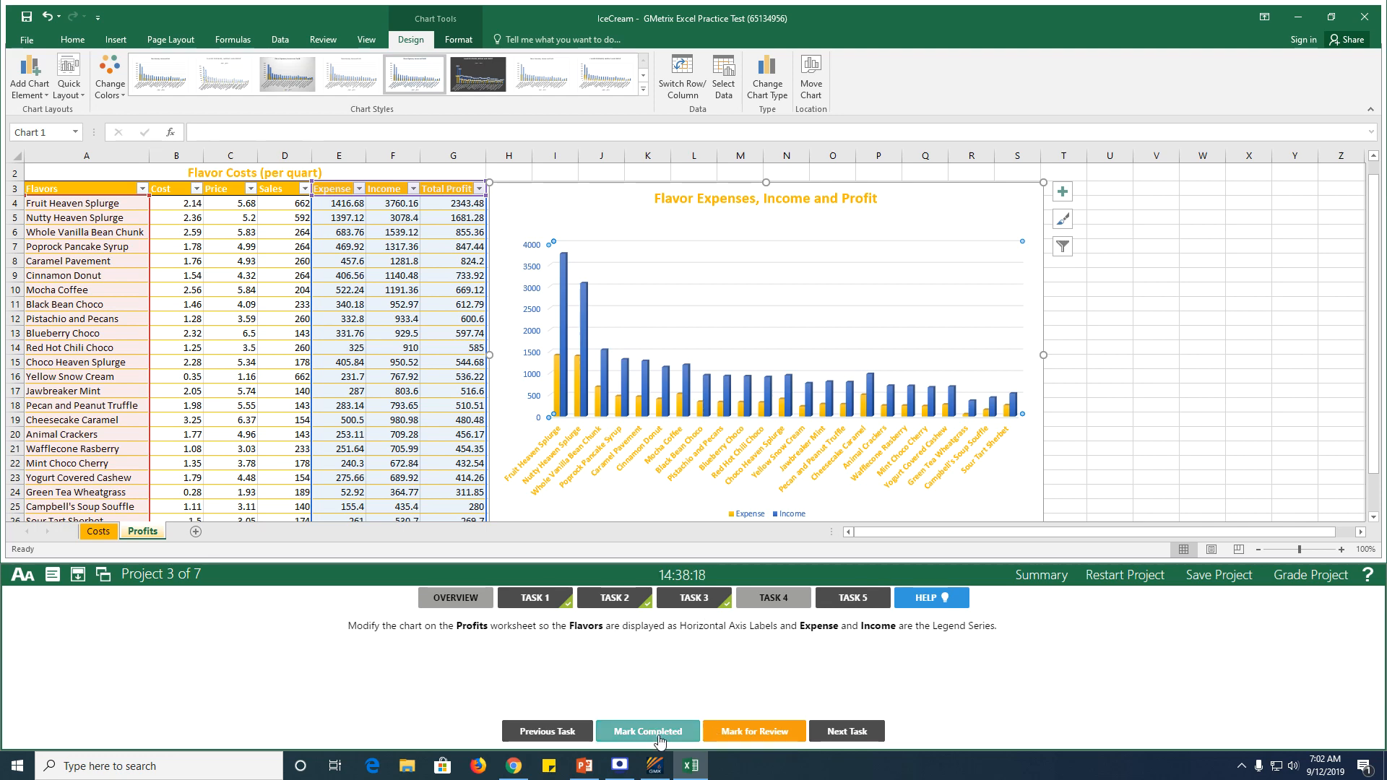
Open Task 5 and set the legend position of the Profits chart to Top.
click(858, 602)
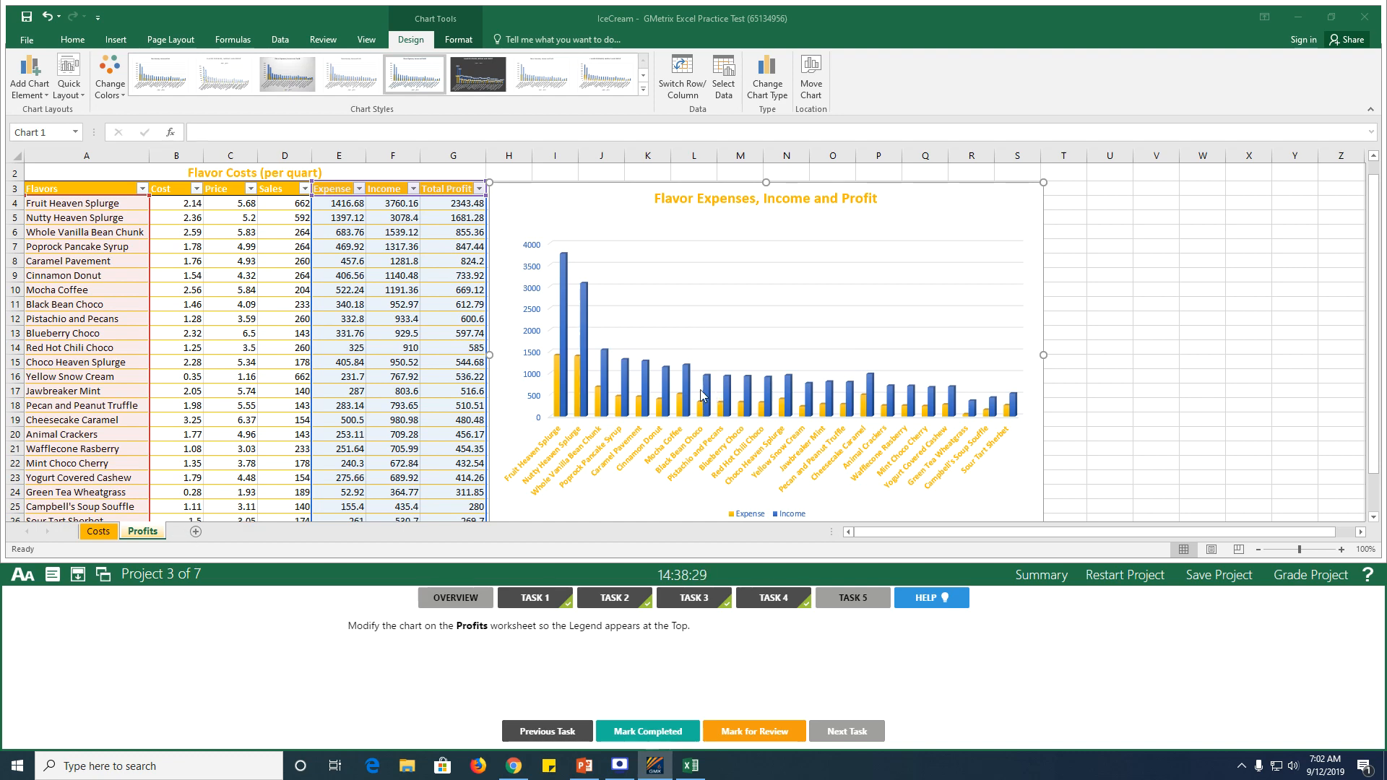
click(31, 90)
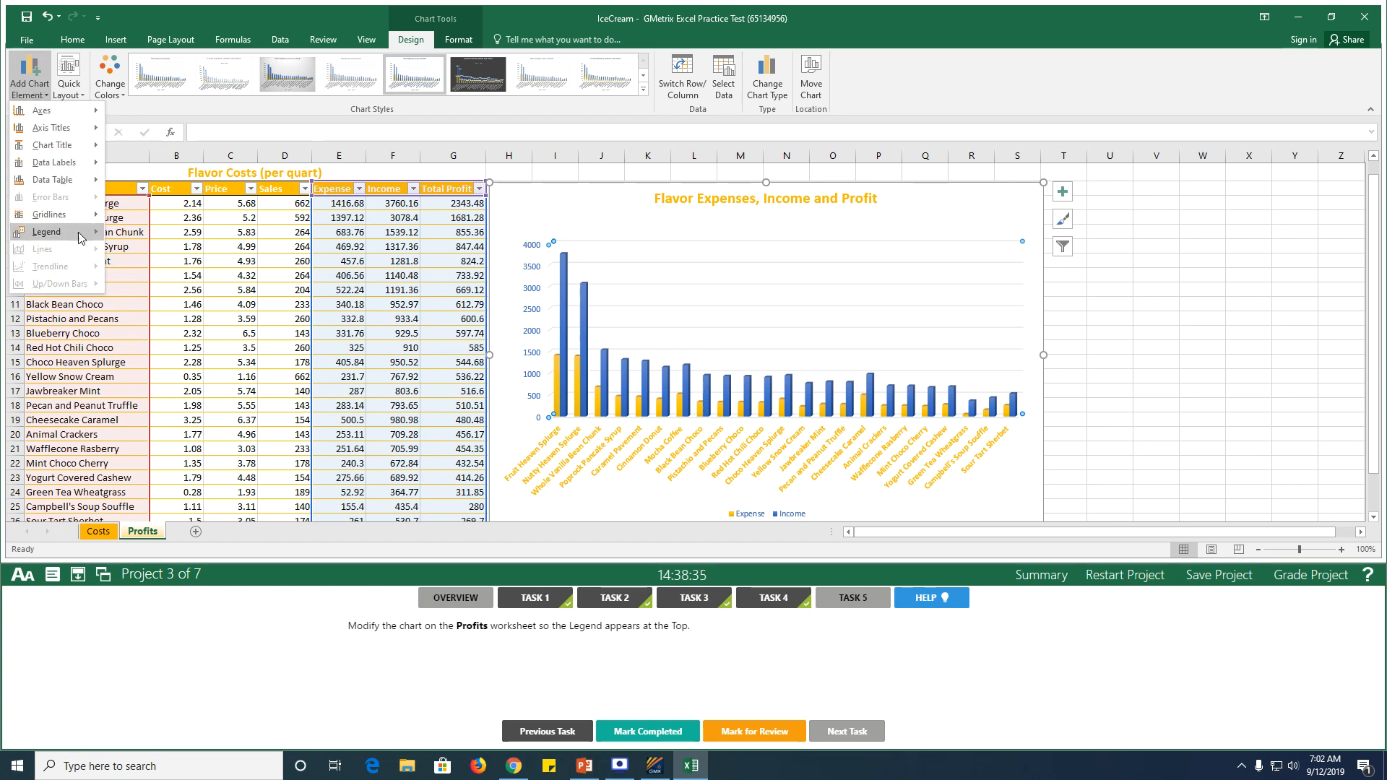
mouse_move(79, 233)
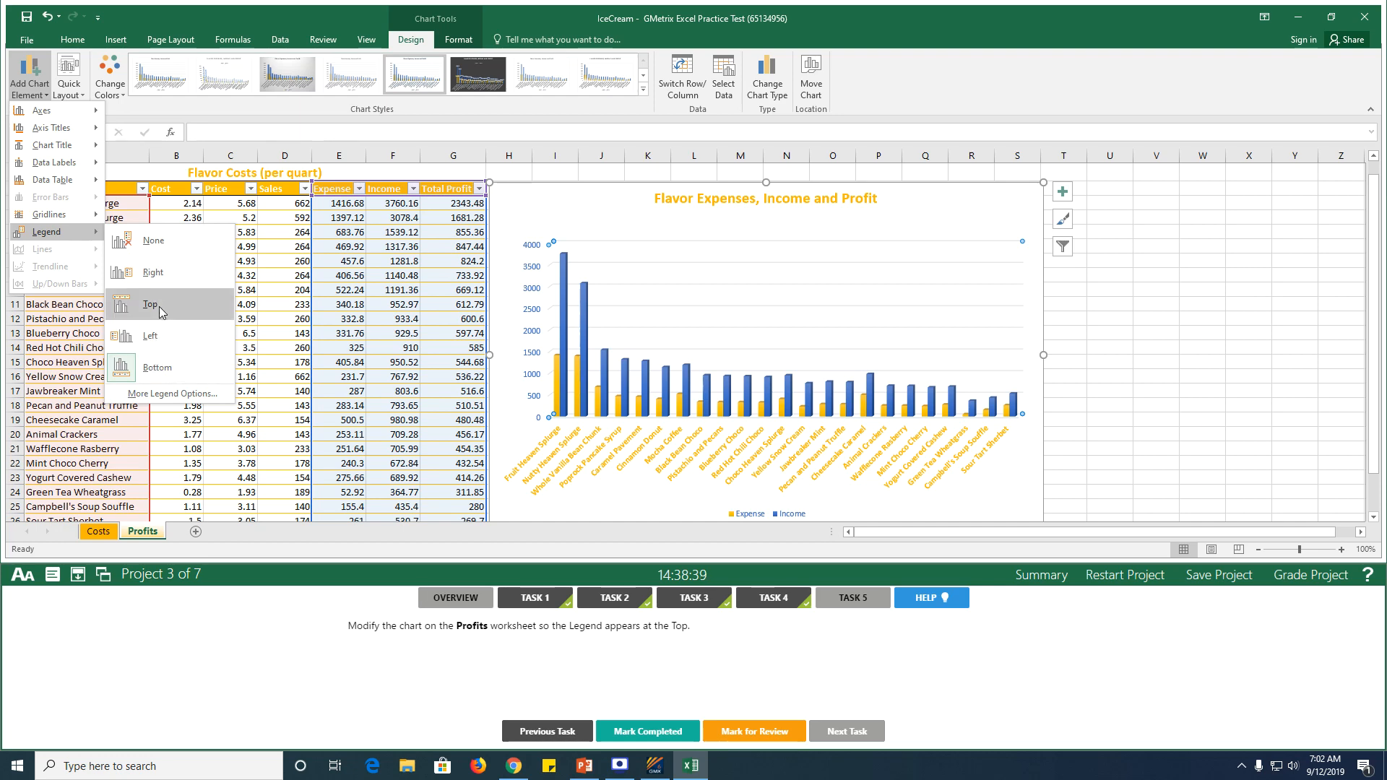
click(152, 305)
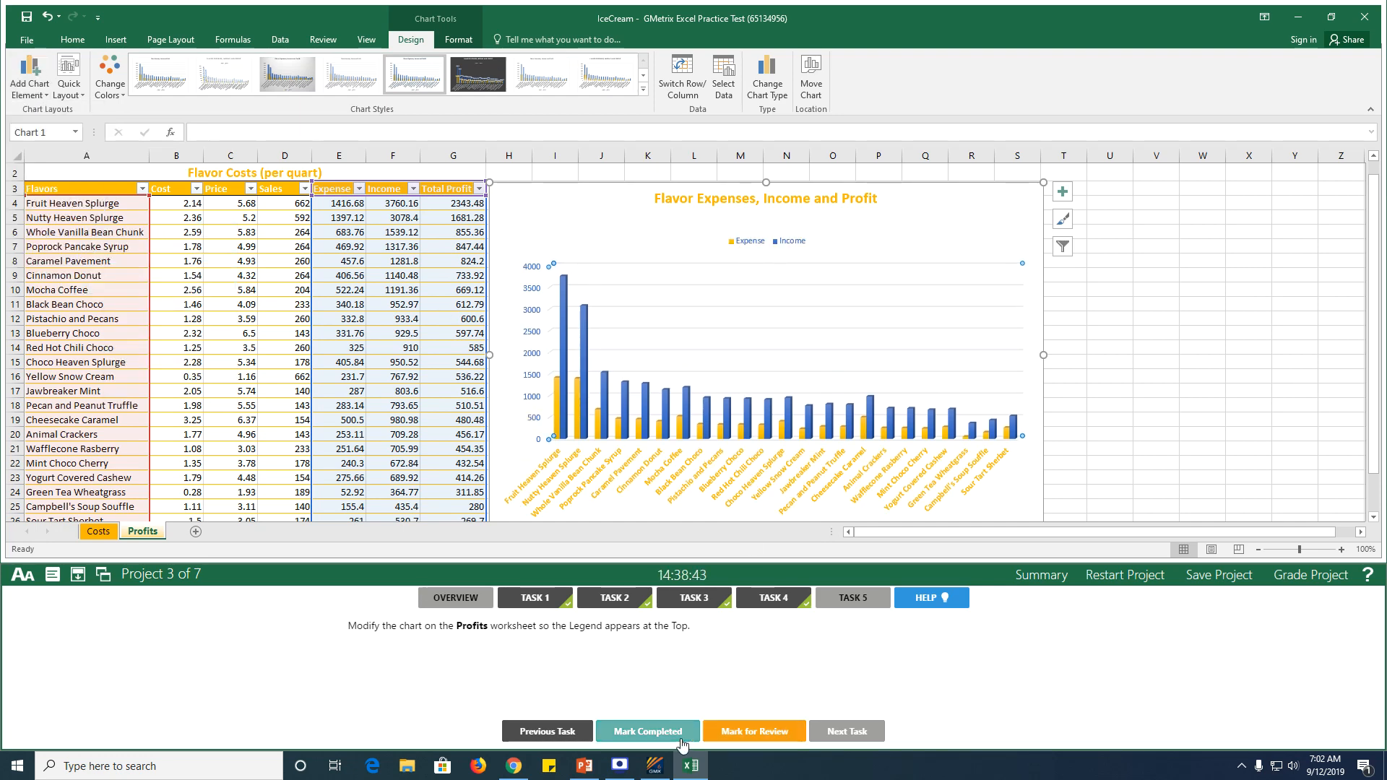
Mark Task 5 completed, grade the Ice Cream project and continue to the Network Hardware project.
click(657, 732)
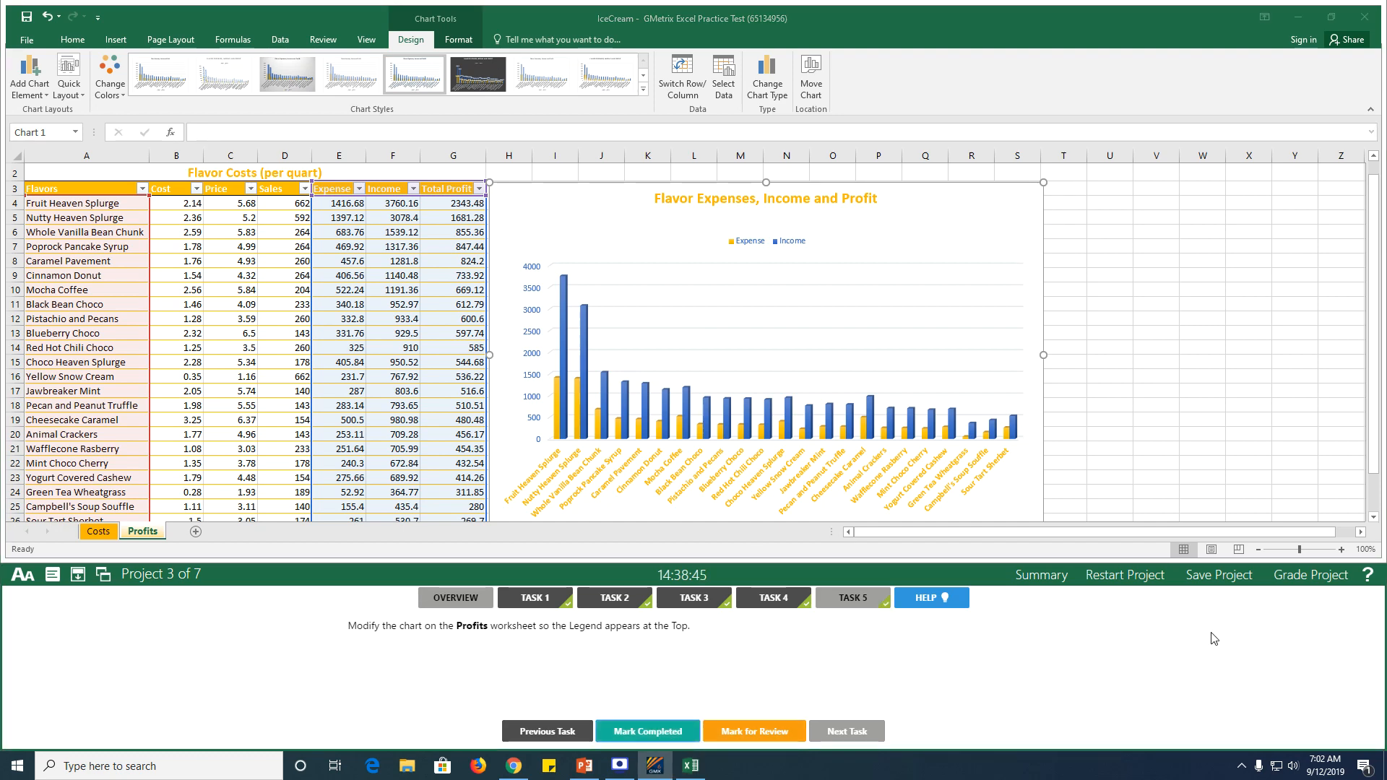
click(1303, 577)
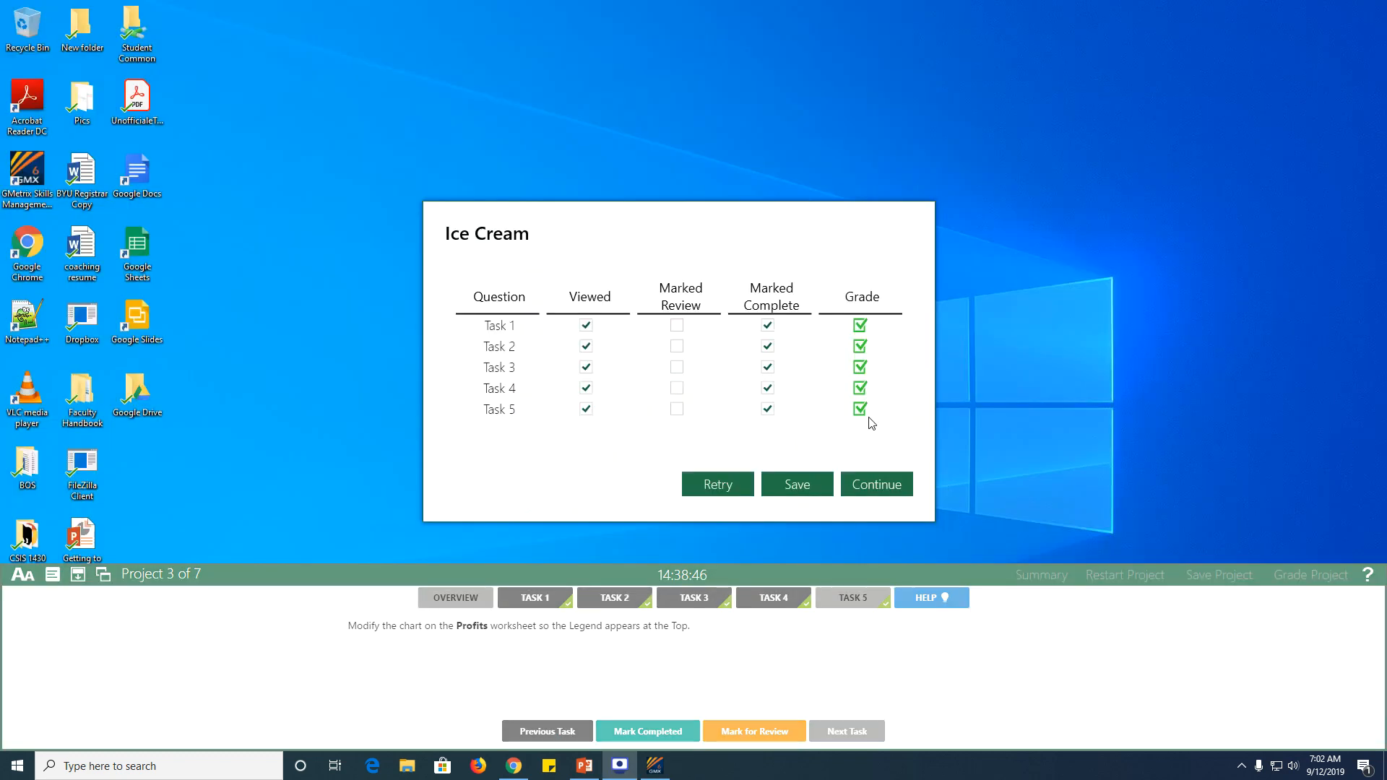
click(875, 493)
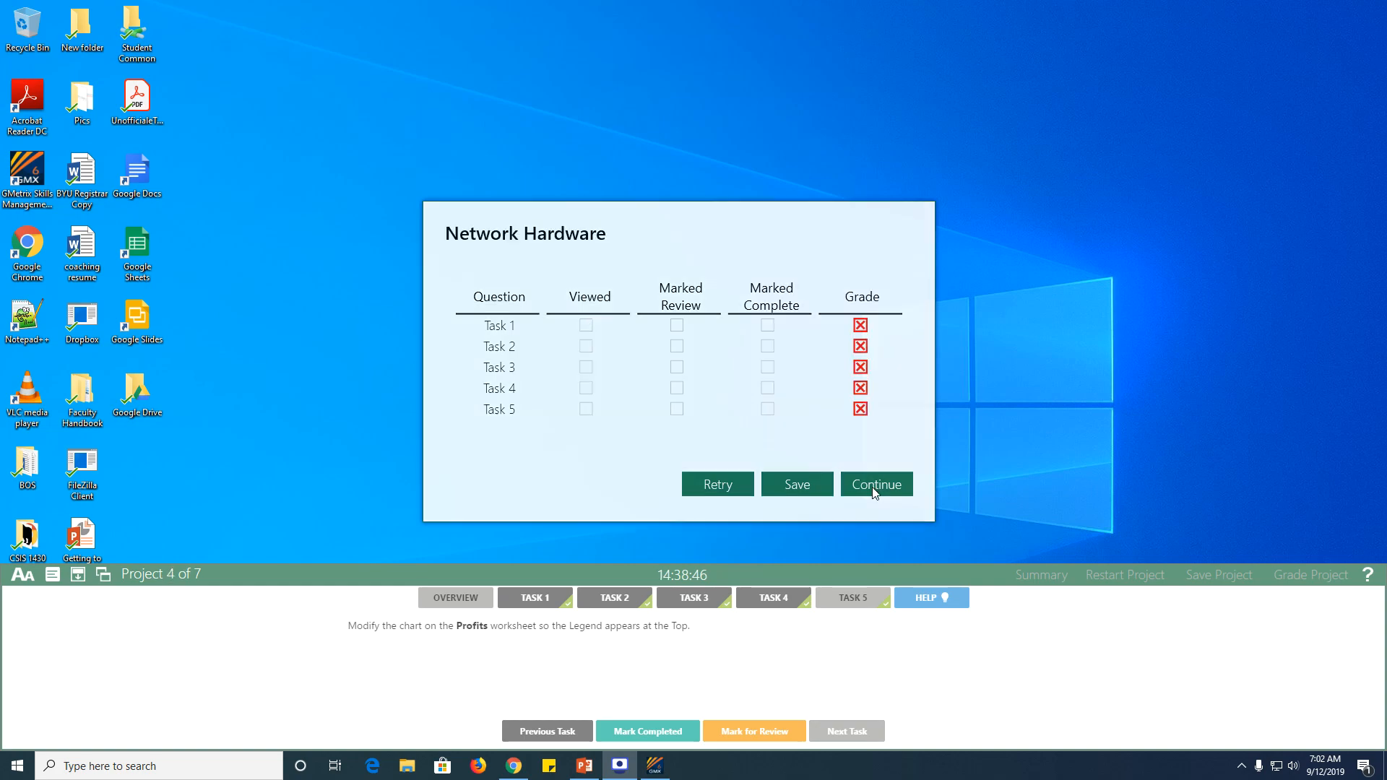
click(874, 491)
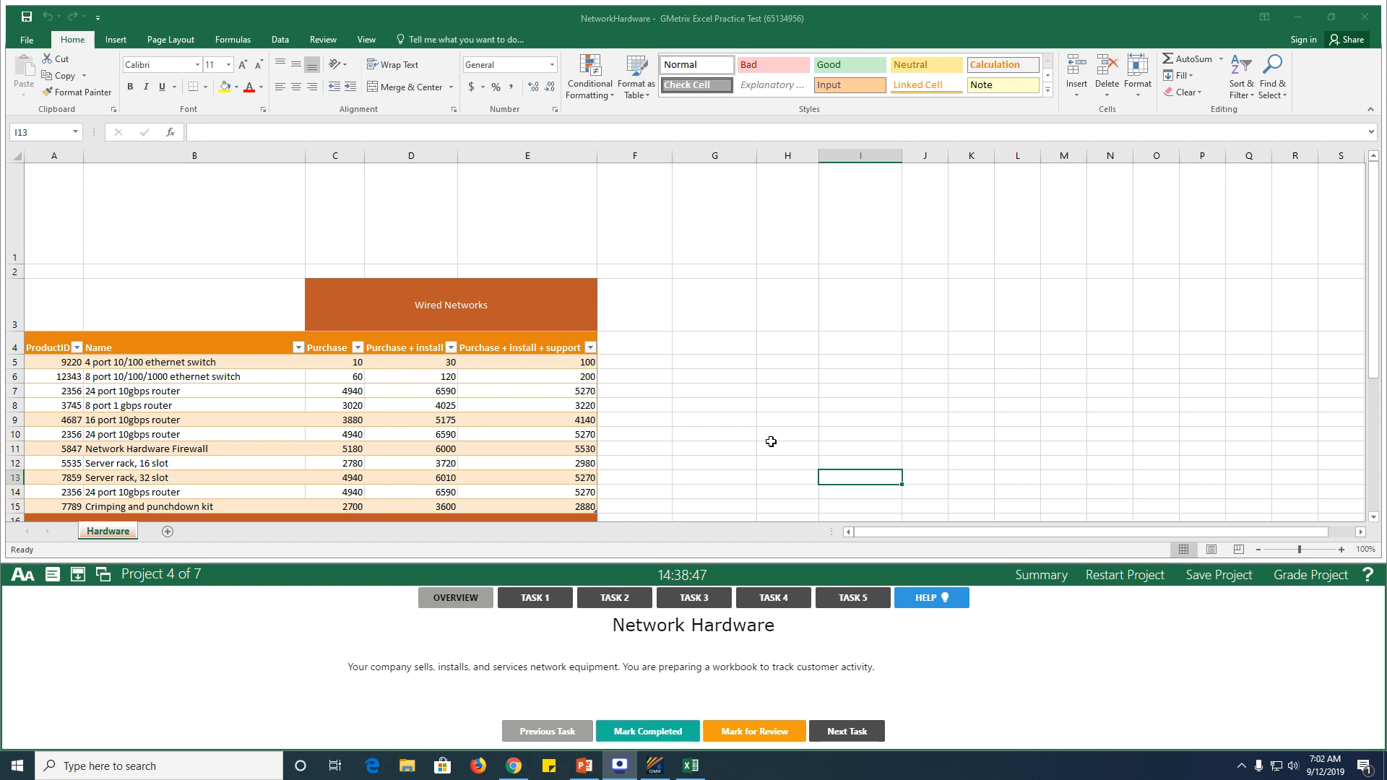
Open Task 1, add a new worksheet named Customers to the workbook and mark the task completed.
click(546, 600)
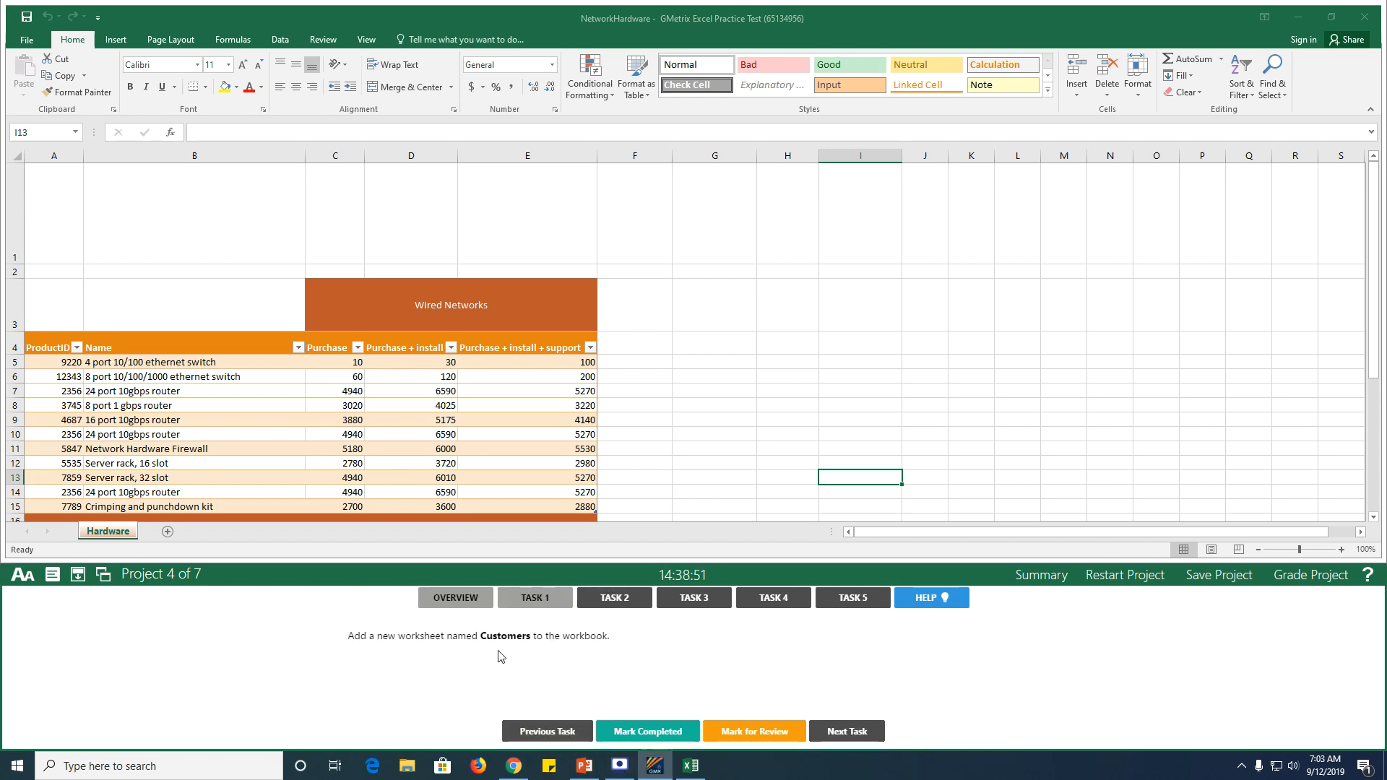
click(167, 533)
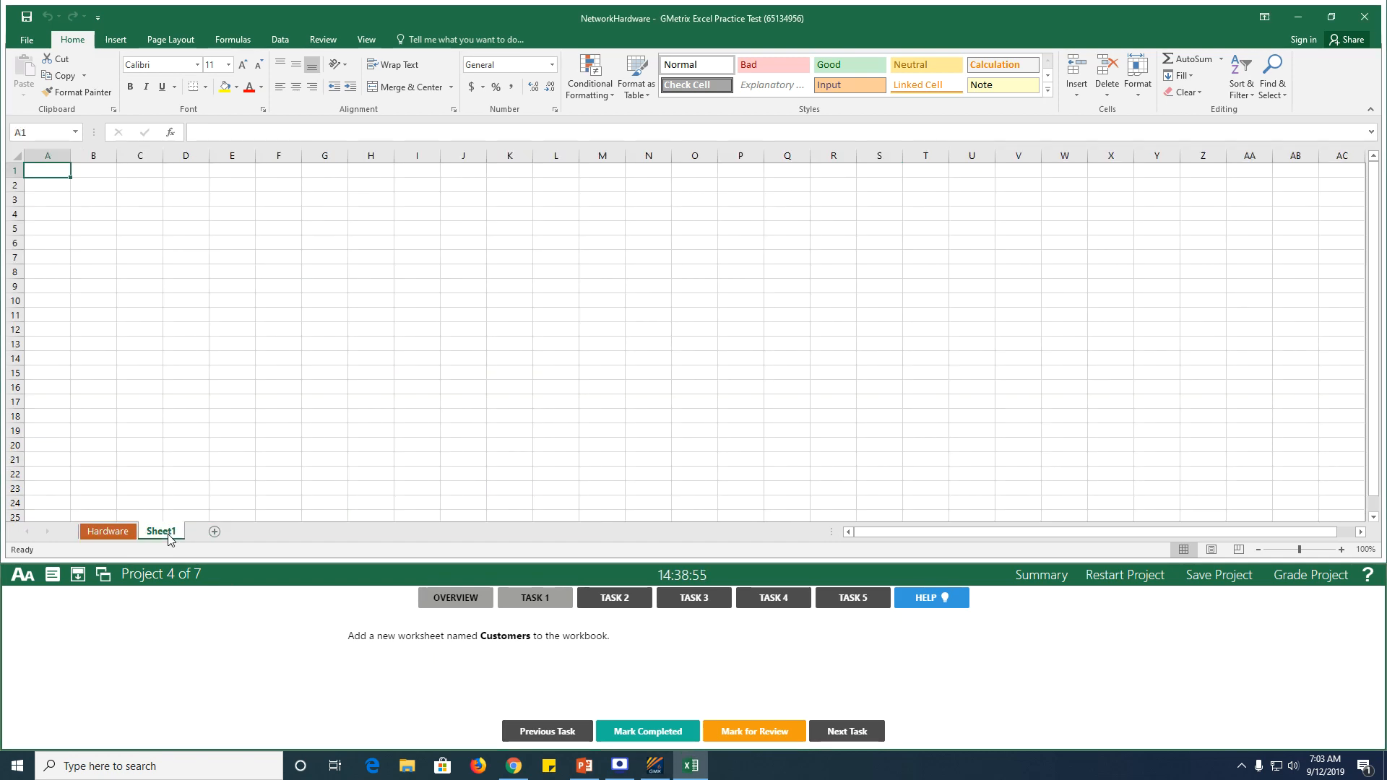
text(C)
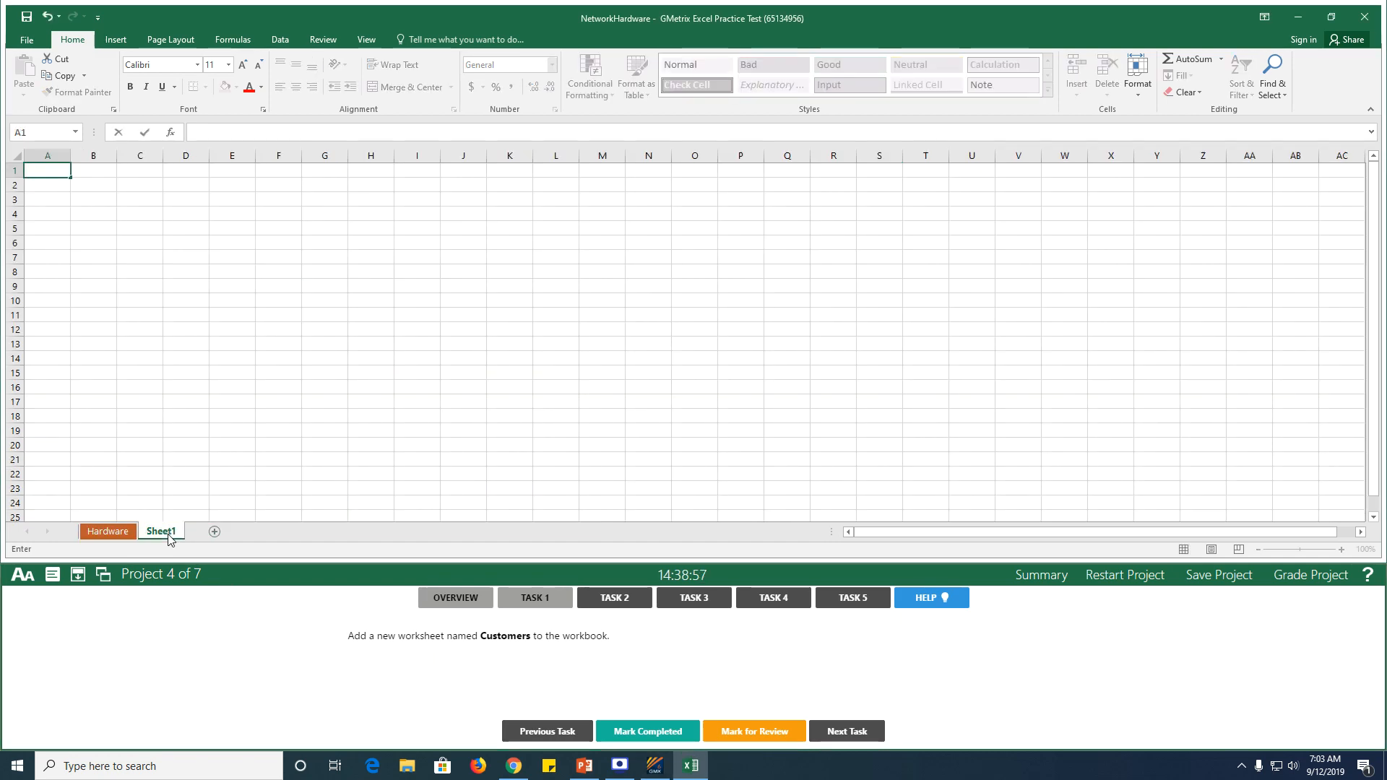
right_click(170, 539)
click(198, 577)
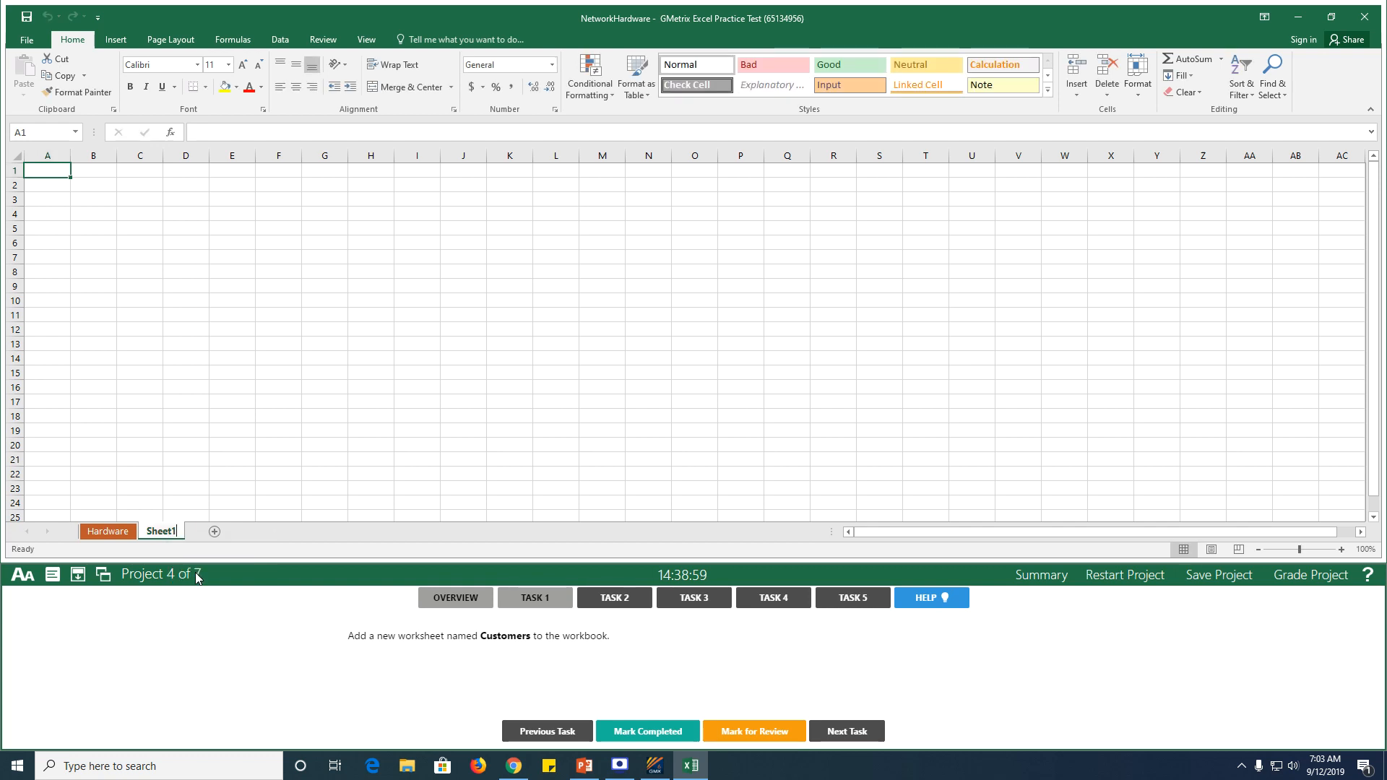
text(Customers)
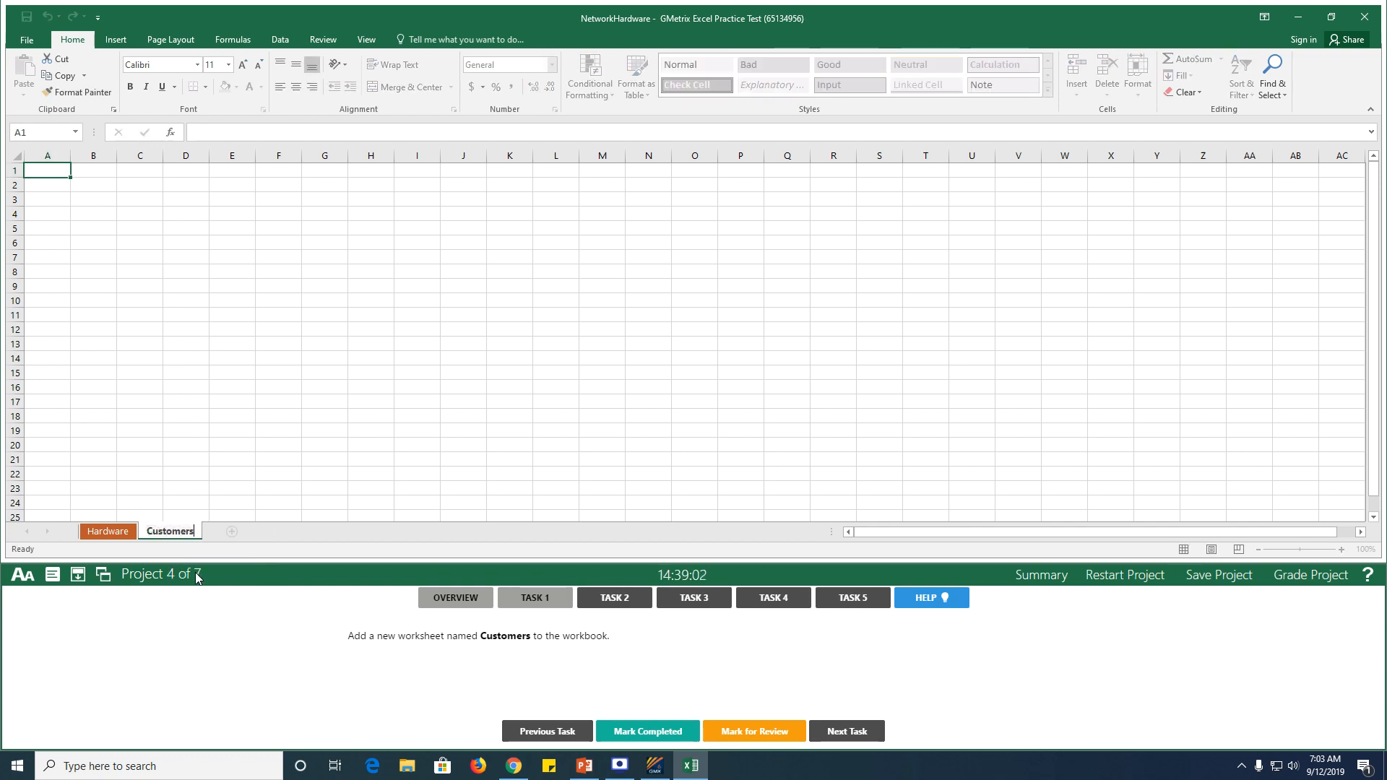
key(Return)
click(178, 457)
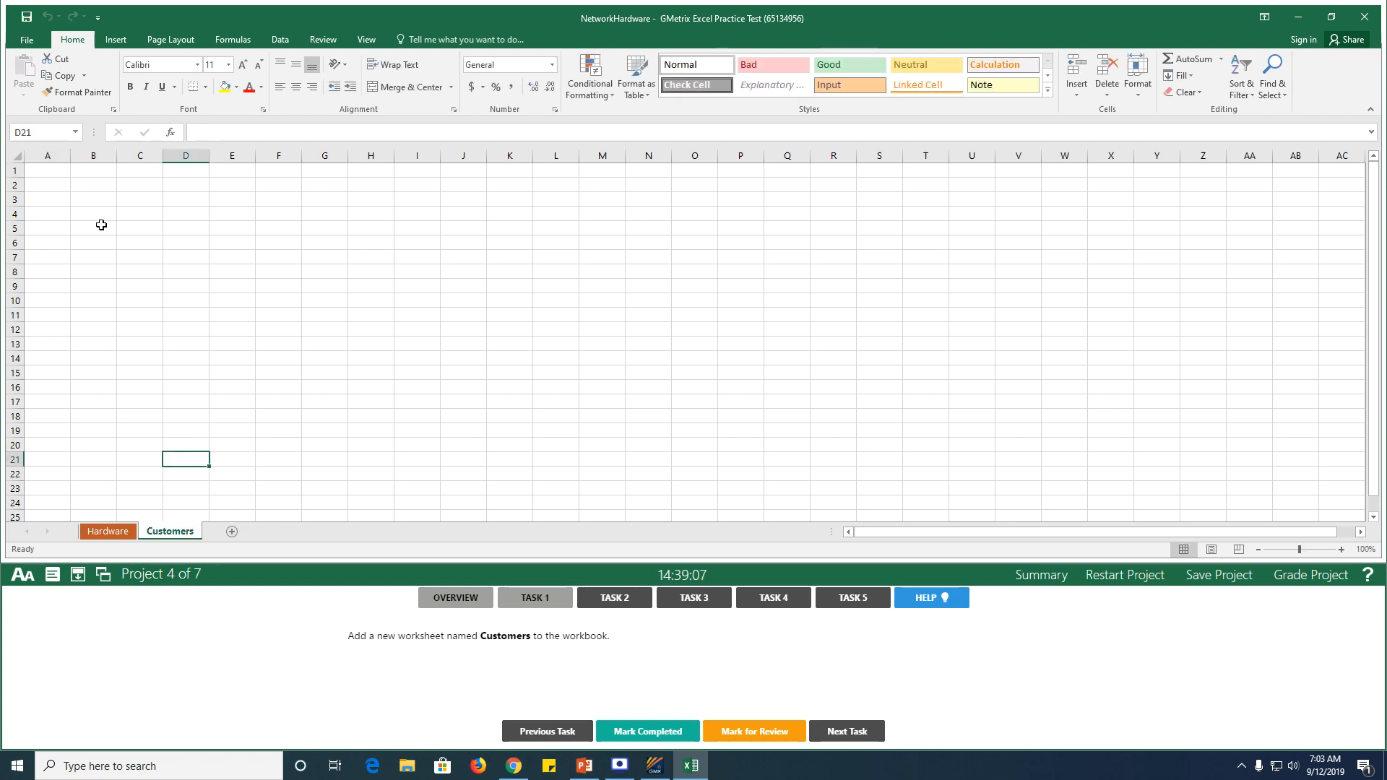
click(56, 168)
click(630, 732)
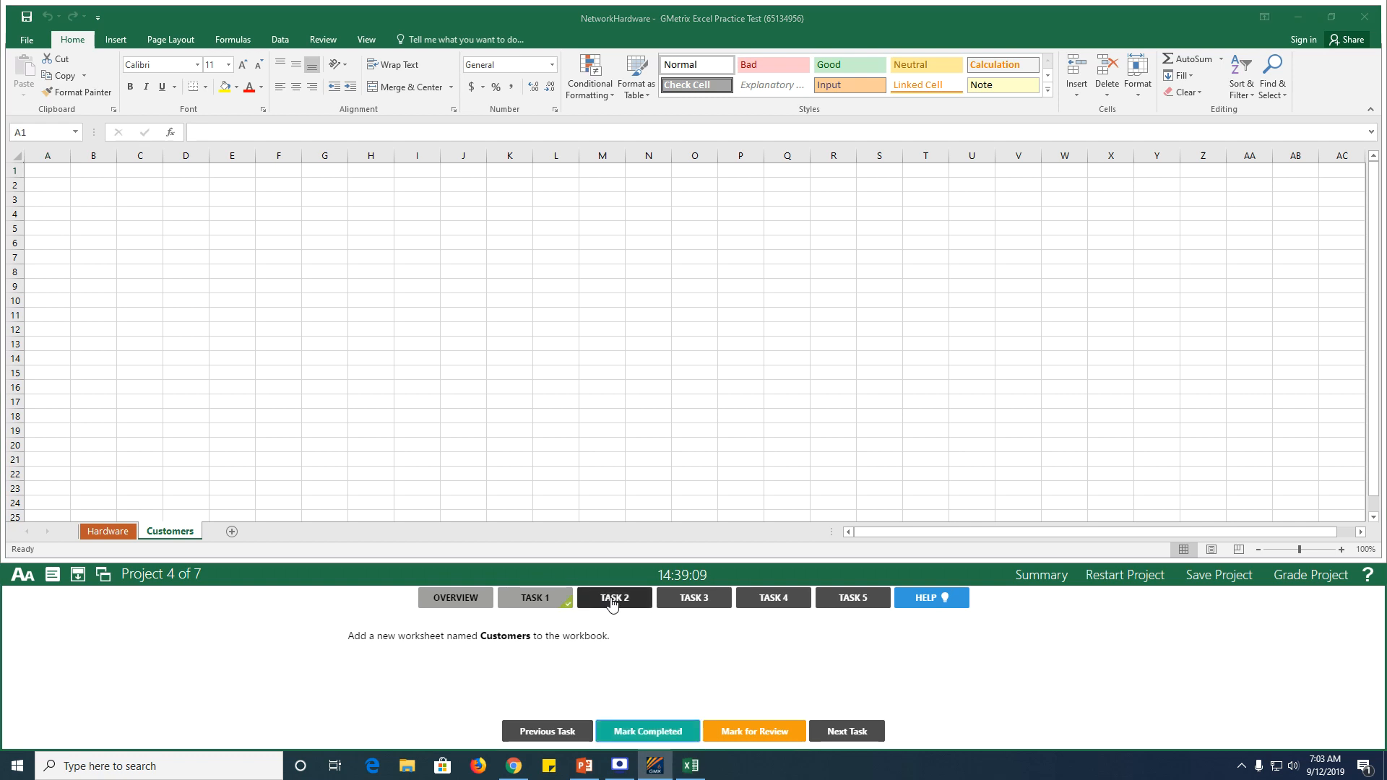
Open Task 2, remove duplicate records from the Wired Networks table on the Hardware worksheet using all columns, and mark the task completed.
click(610, 598)
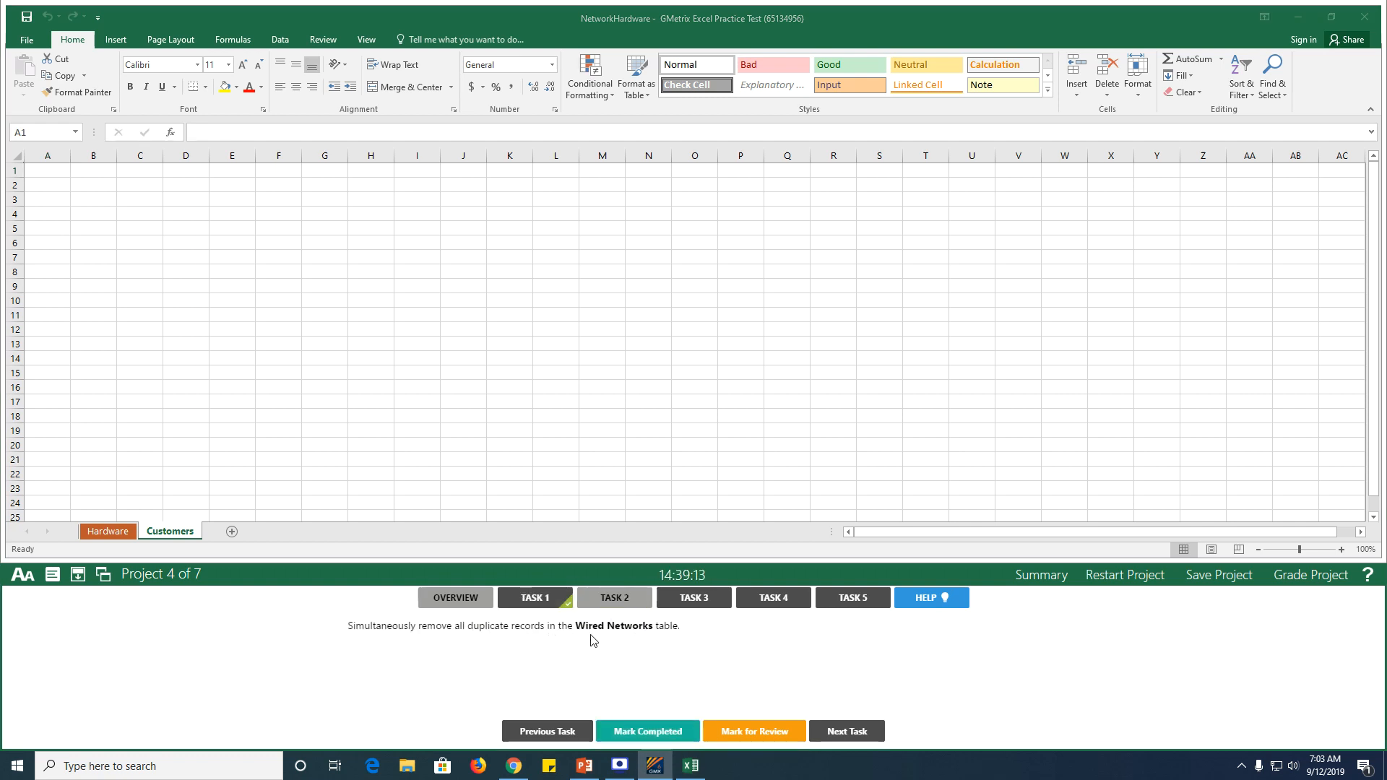
click(116, 533)
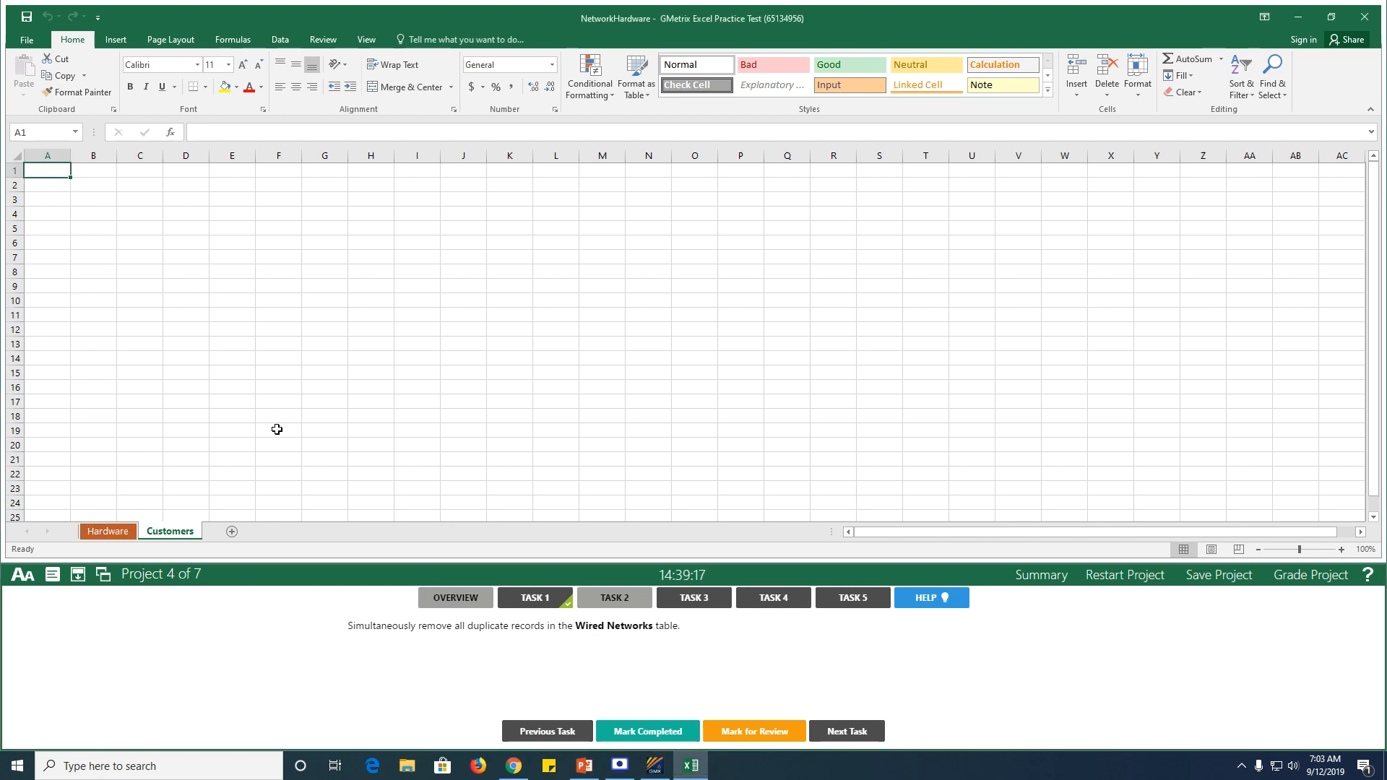
click(116, 531)
scroll(152, 421, down, 4)
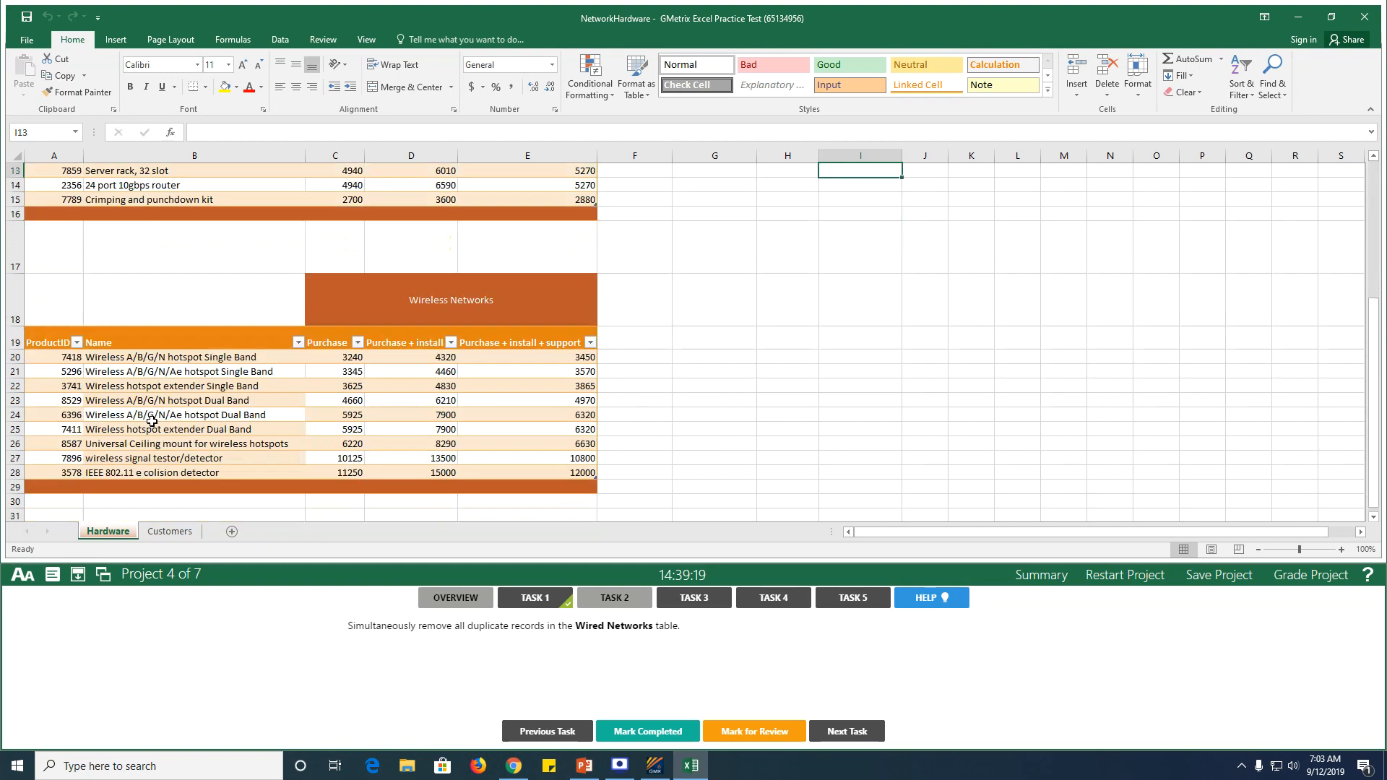
scroll(152, 421, down, 2)
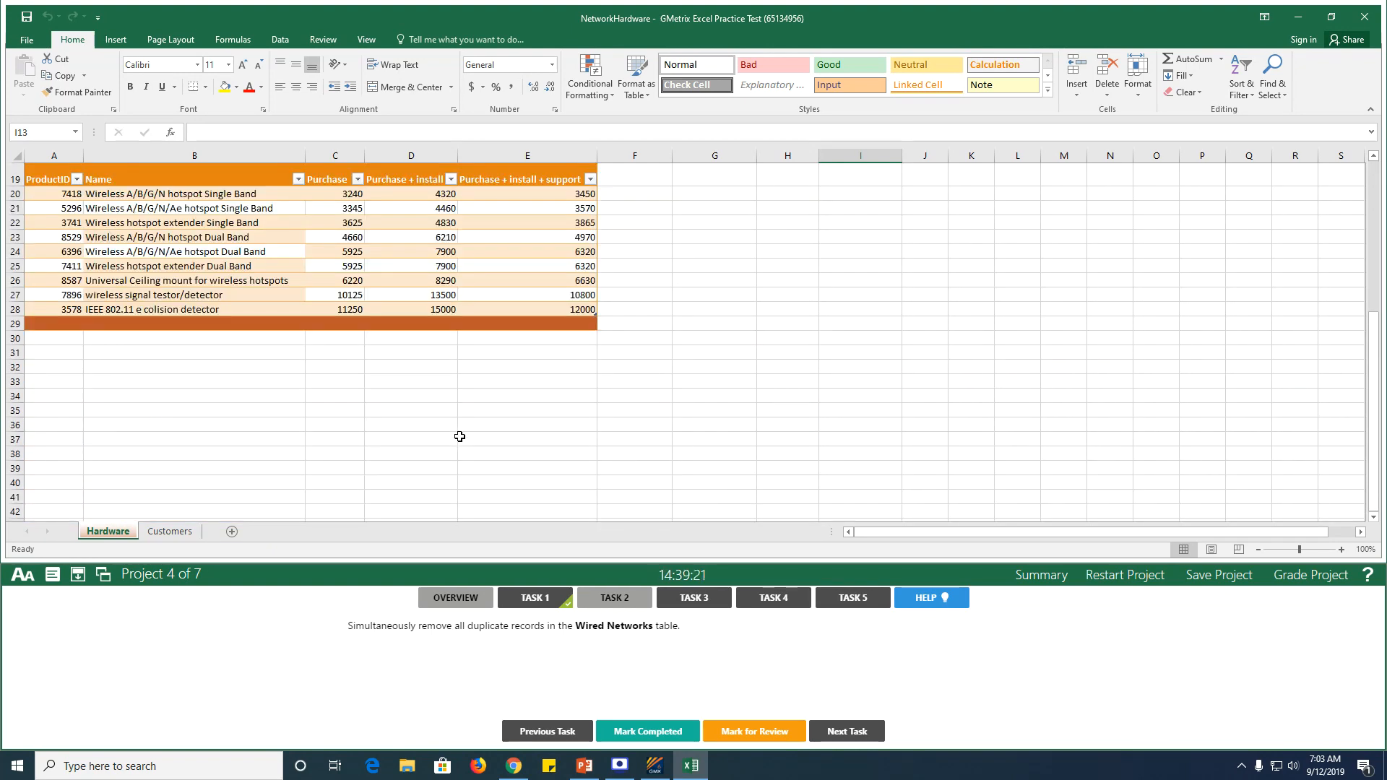
scroll(458, 435, up, 6)
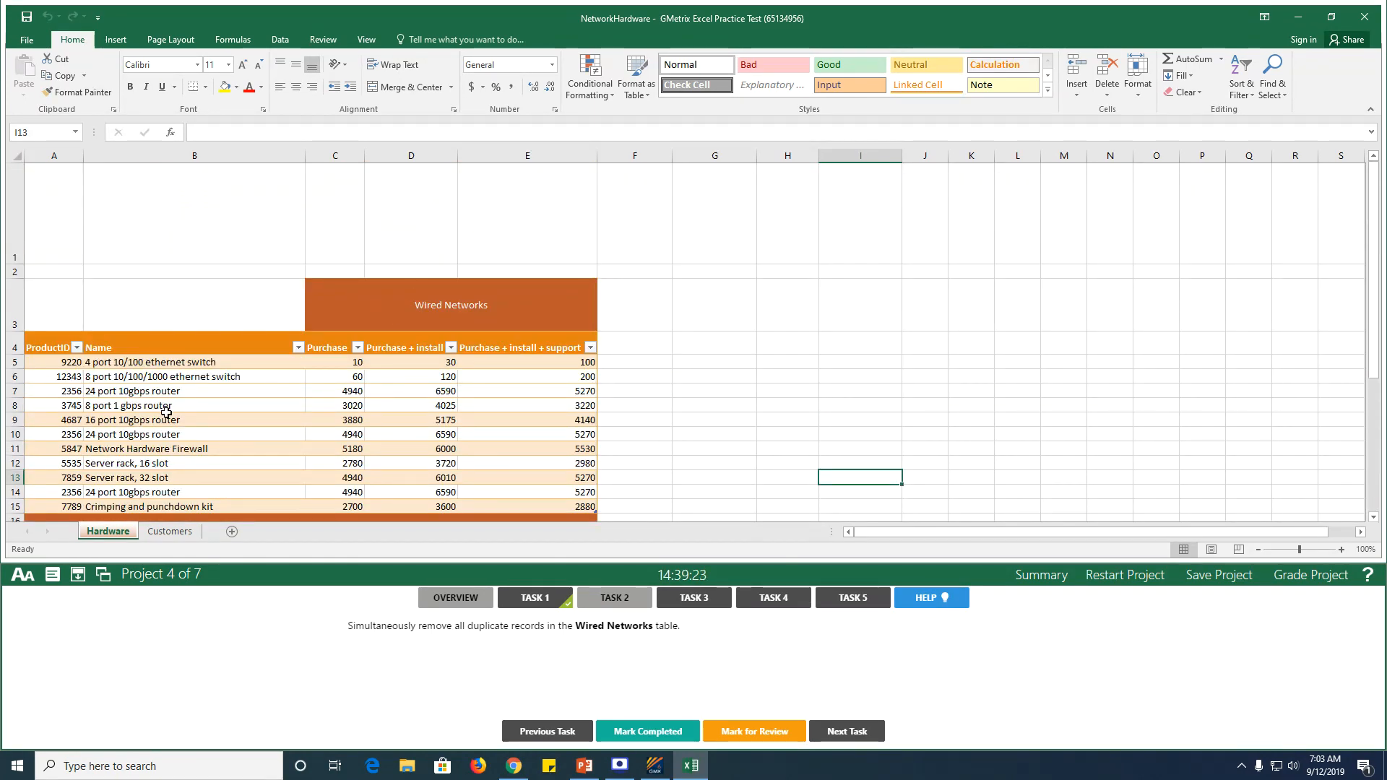
click(166, 418)
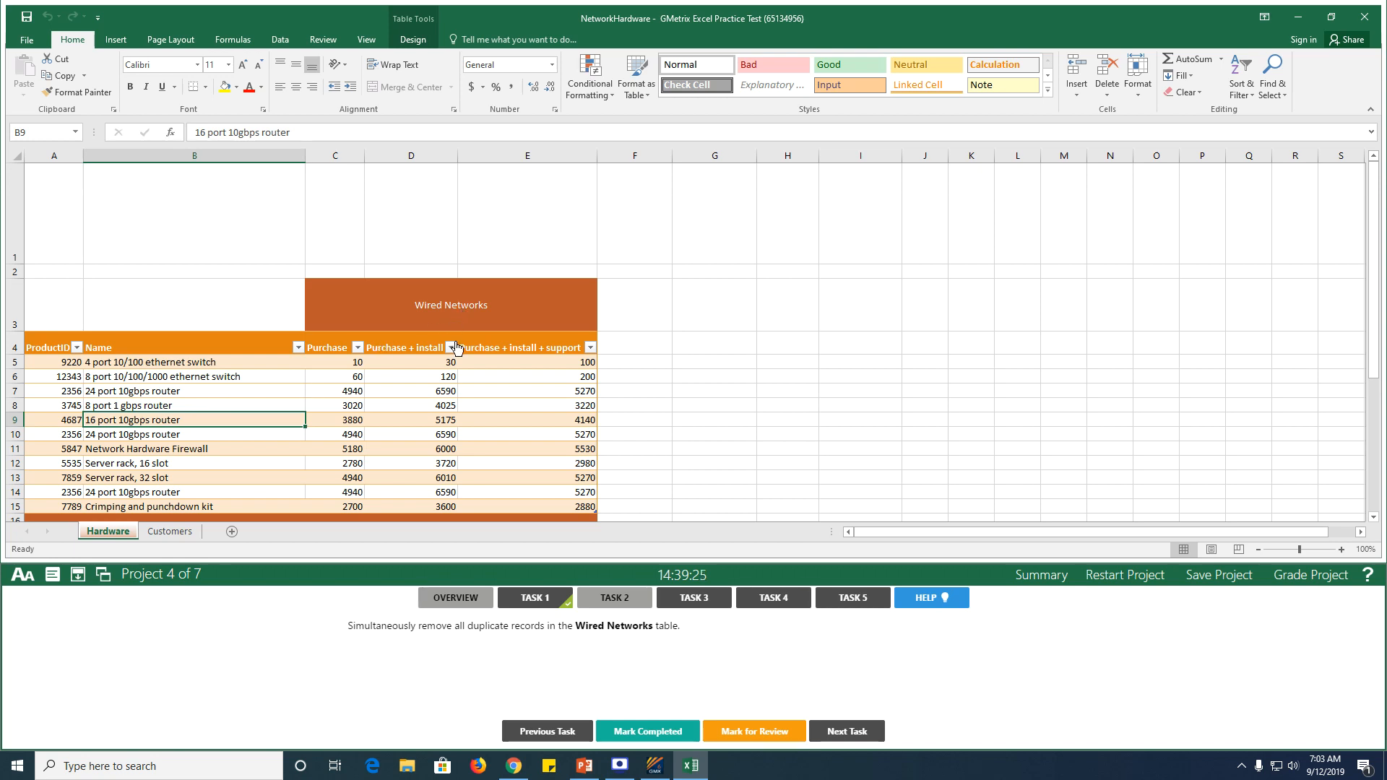
click(409, 39)
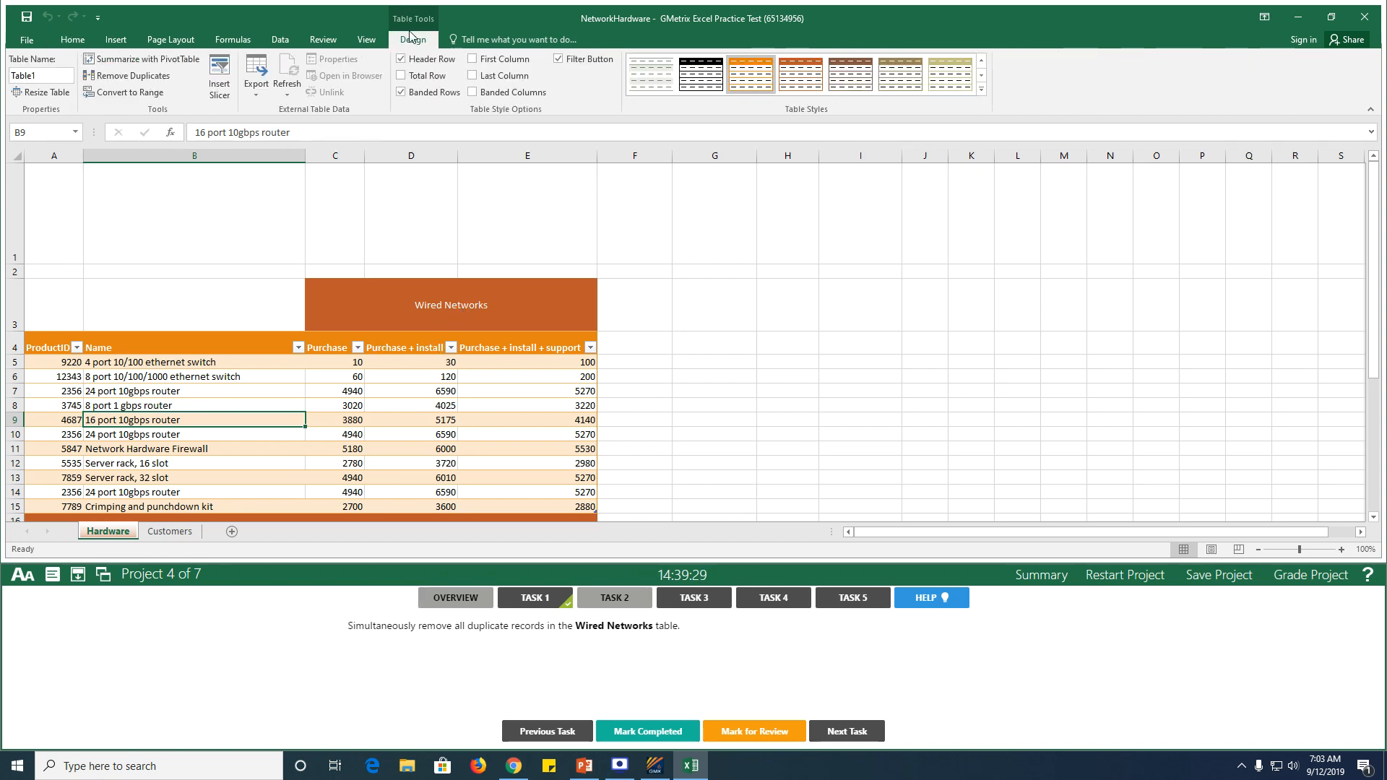
click(134, 75)
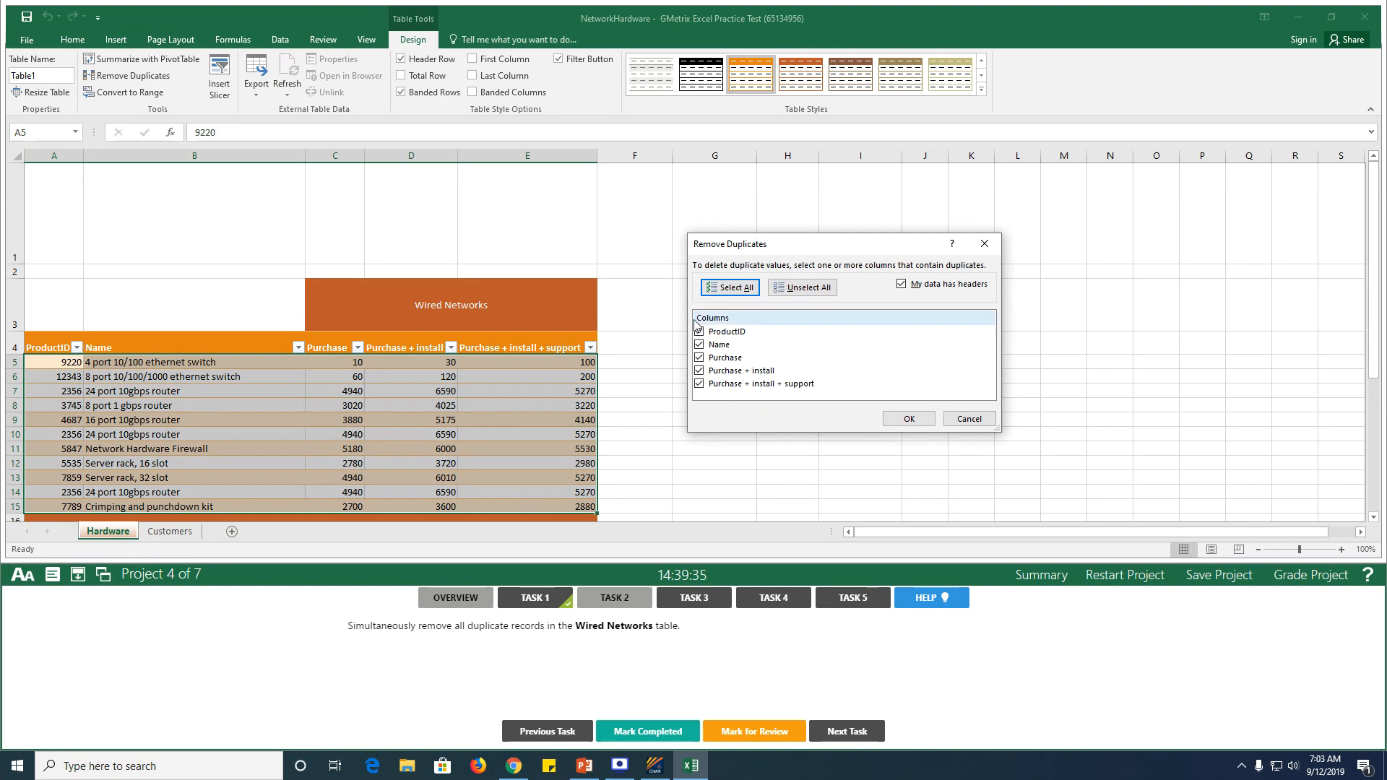
click(907, 419)
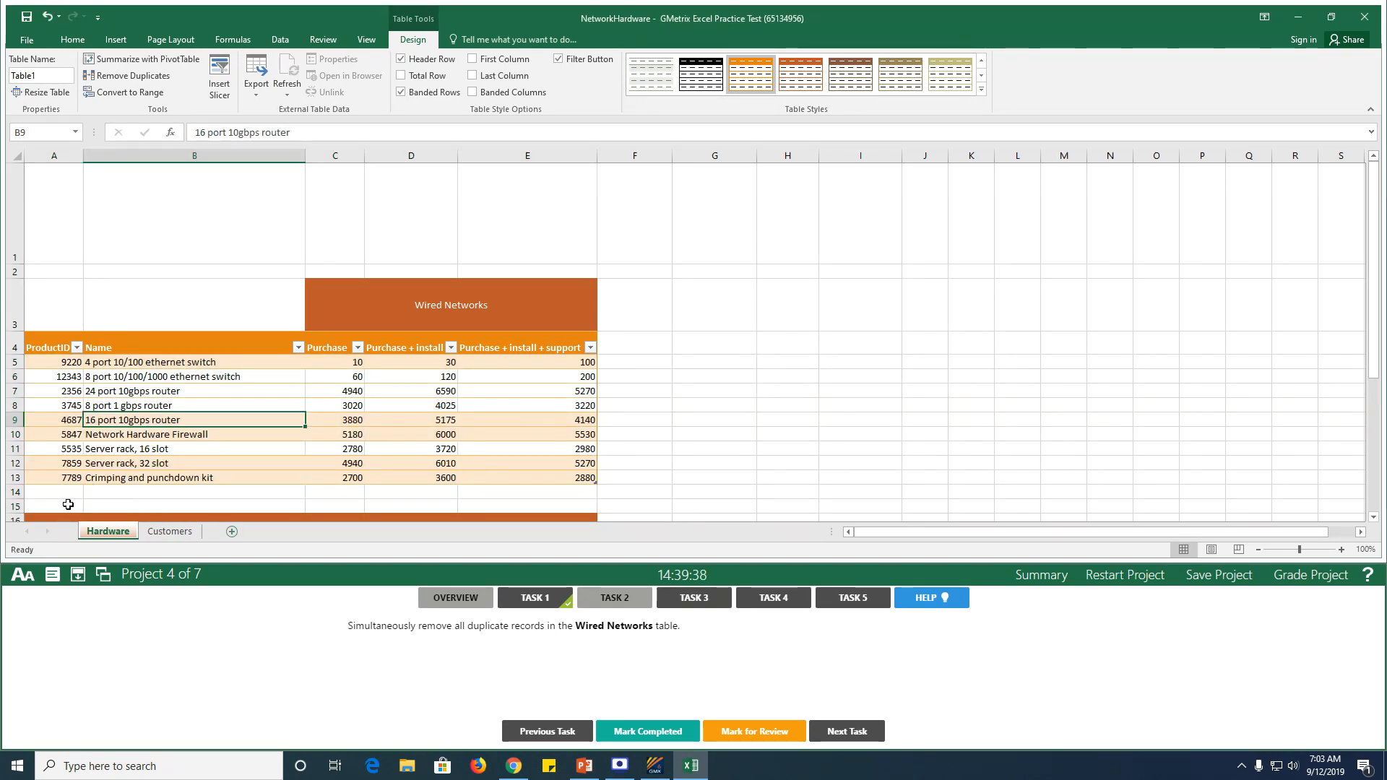
click(658, 732)
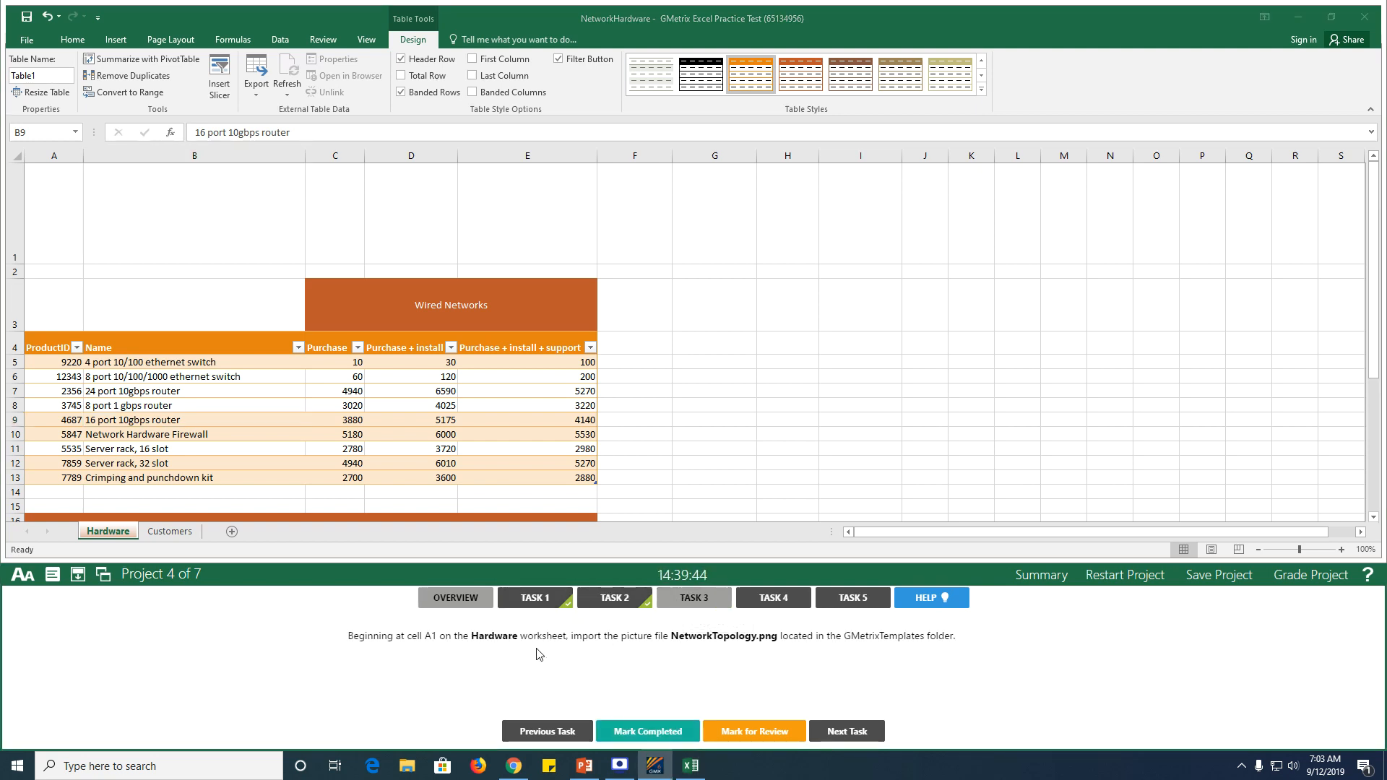
Insert the NetworkTopology picture from the GMetrixTemplates folder at cell A1 of the Hardware worksheet and mark Task 3 completed.
click(54, 222)
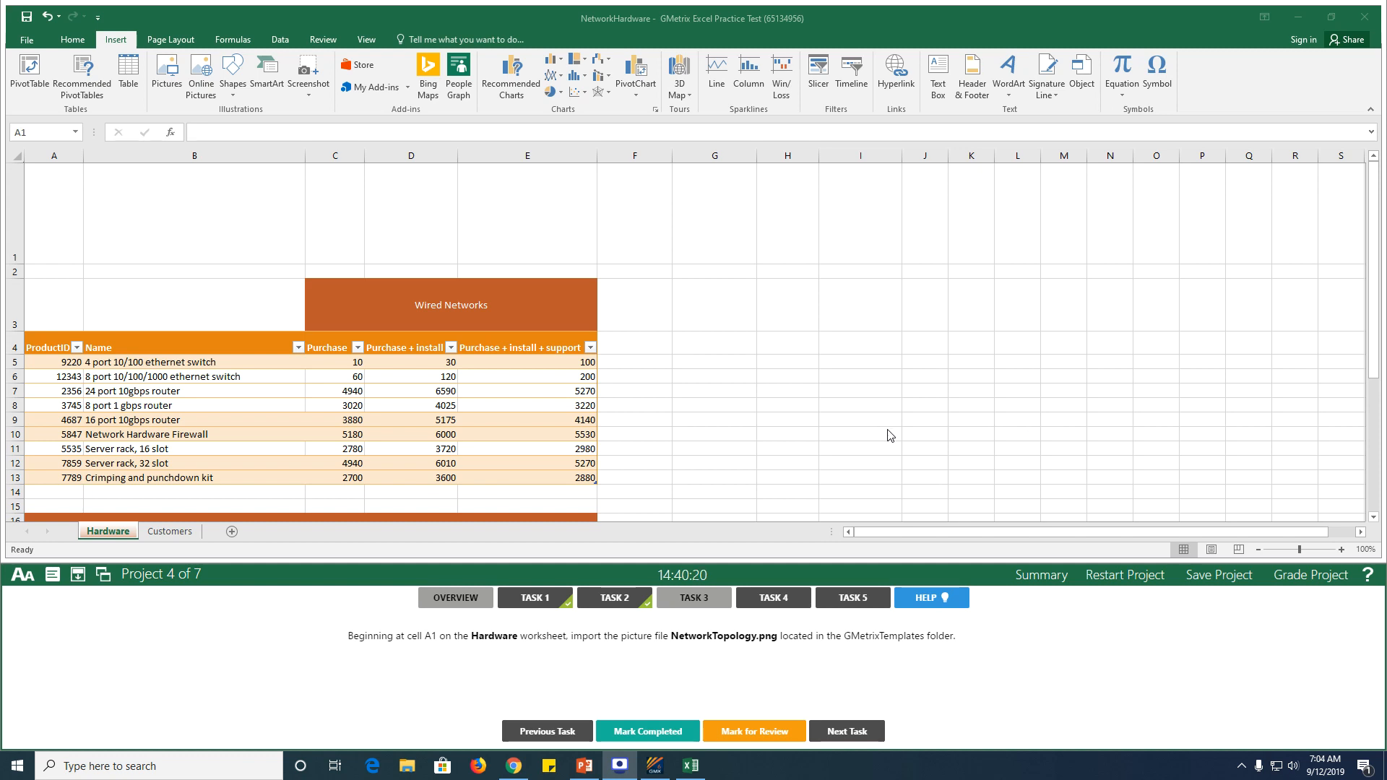
click(39, 222)
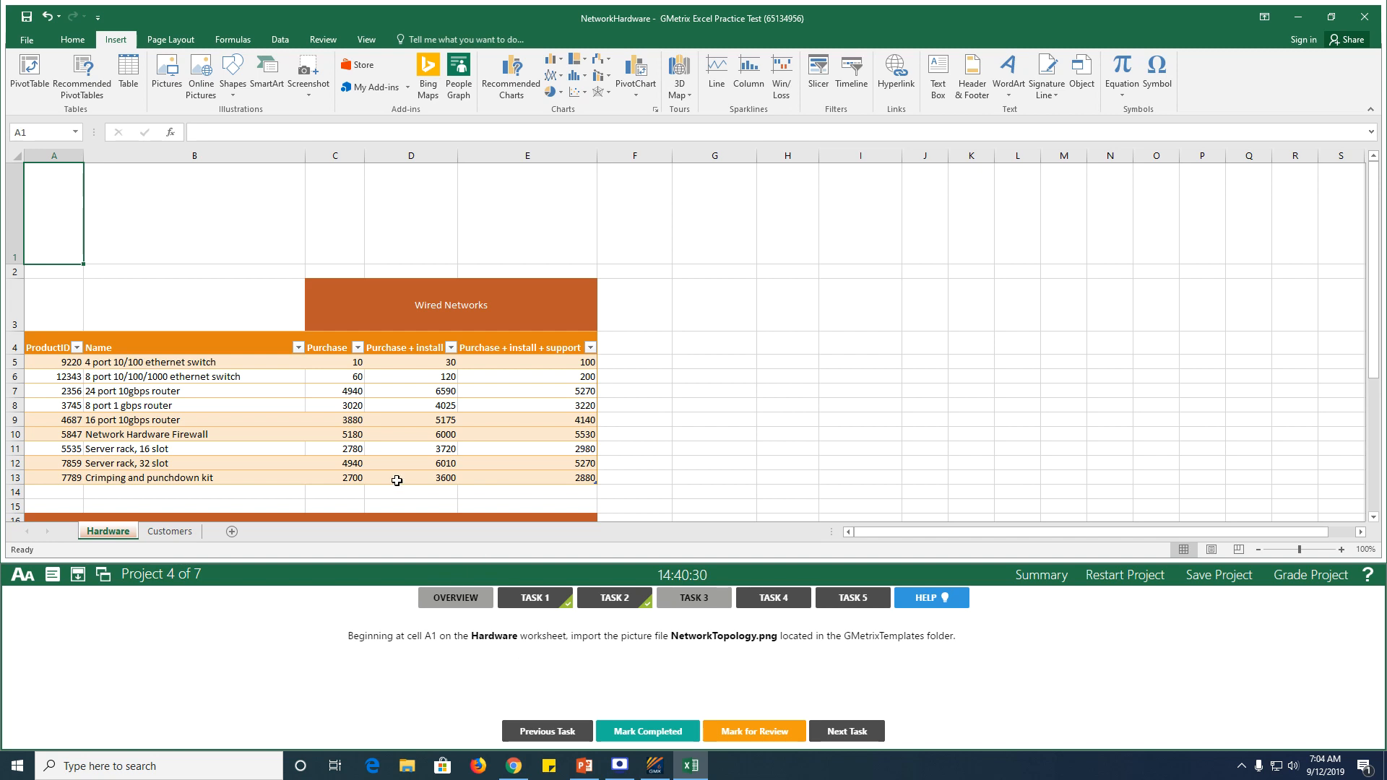
click(158, 82)
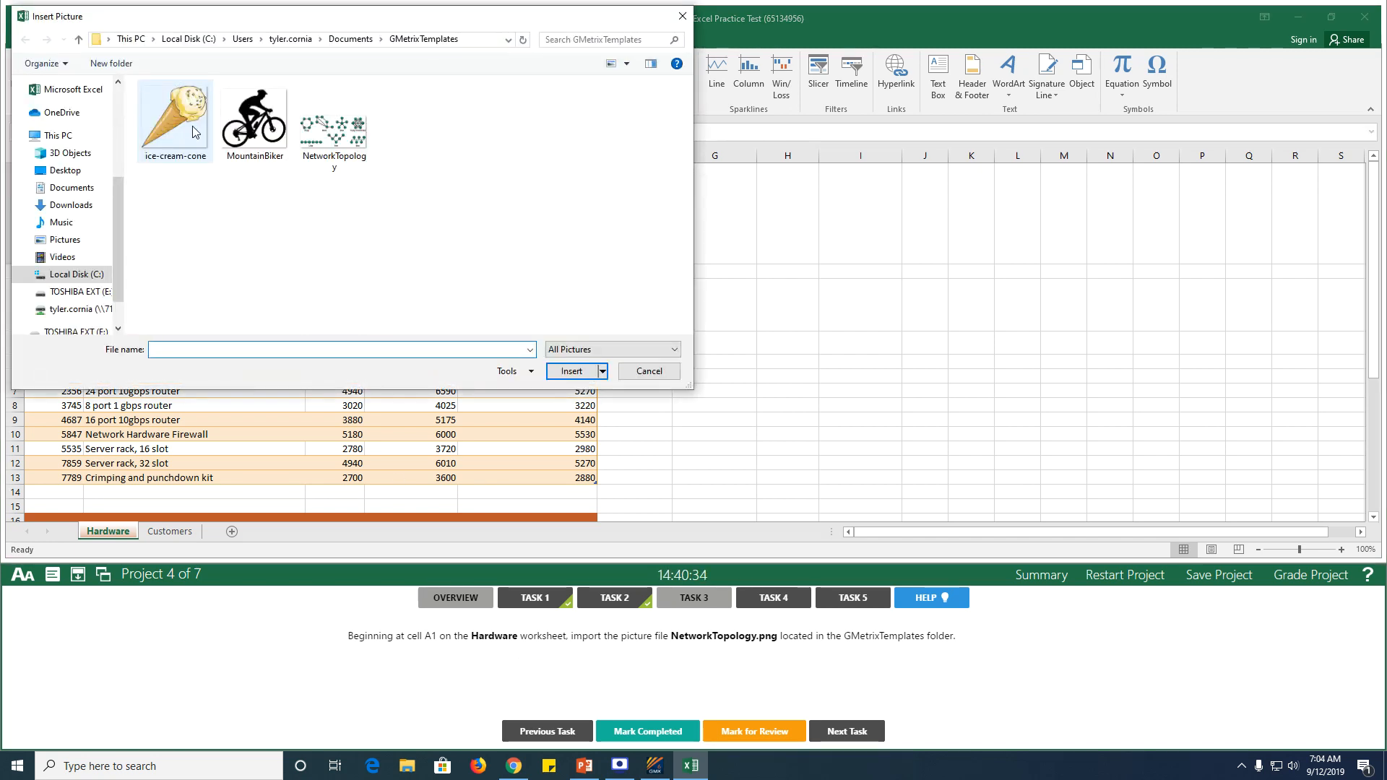
click(352, 40)
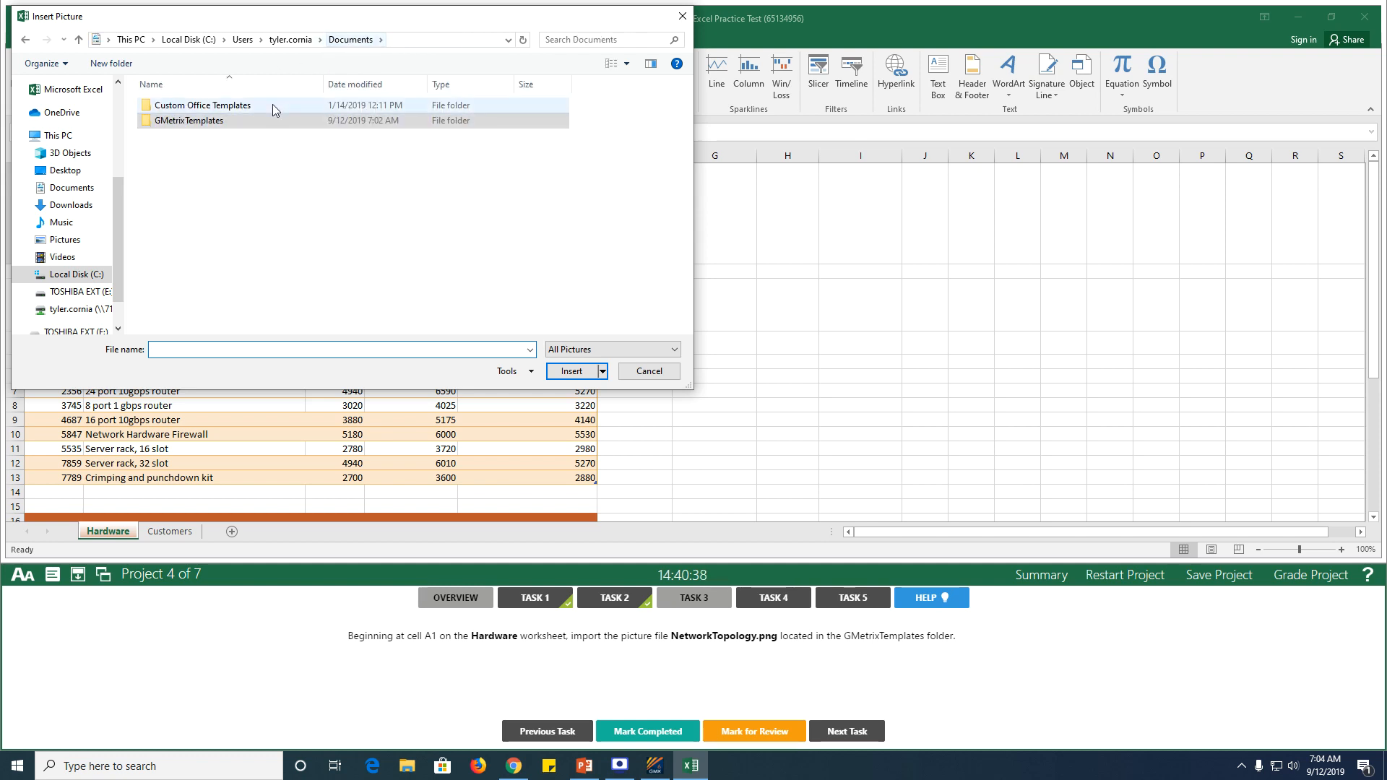
click(203, 123)
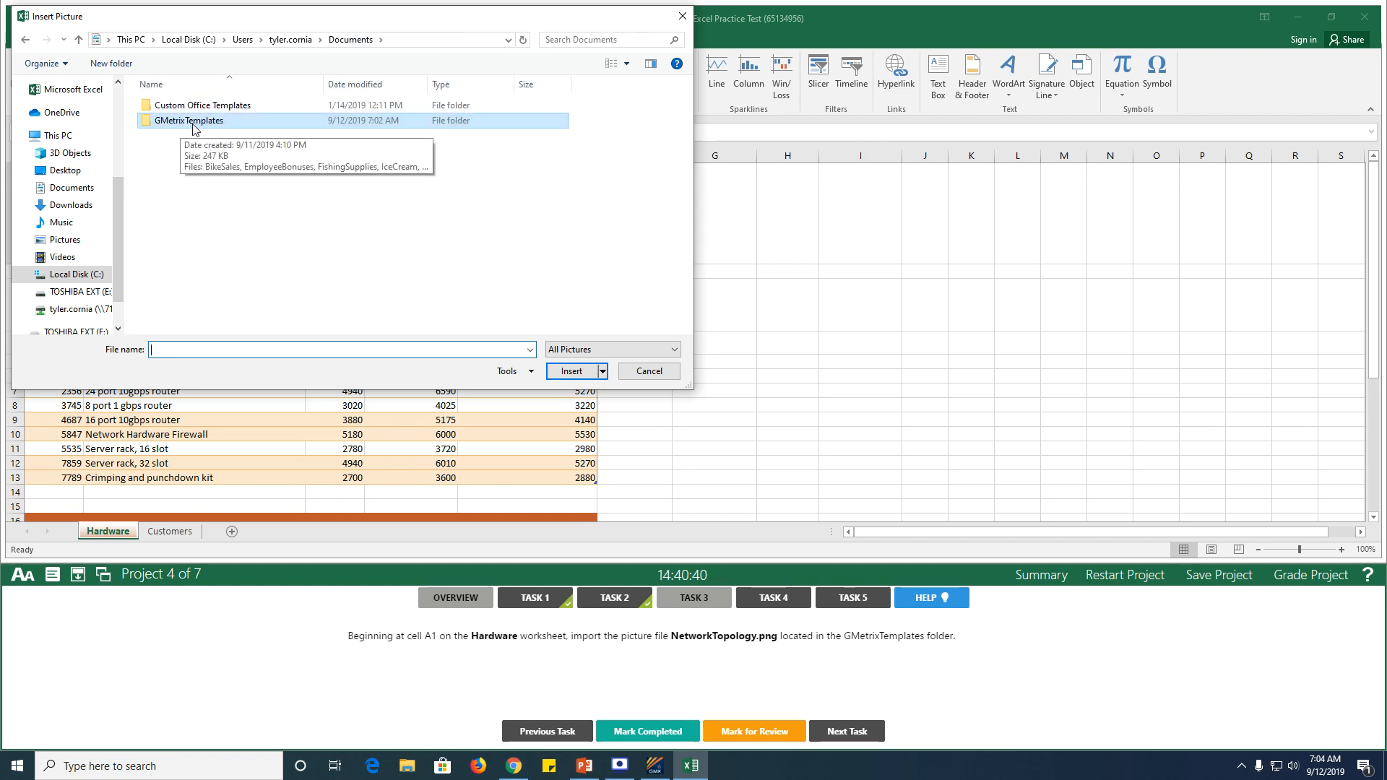
double_click(193, 124)
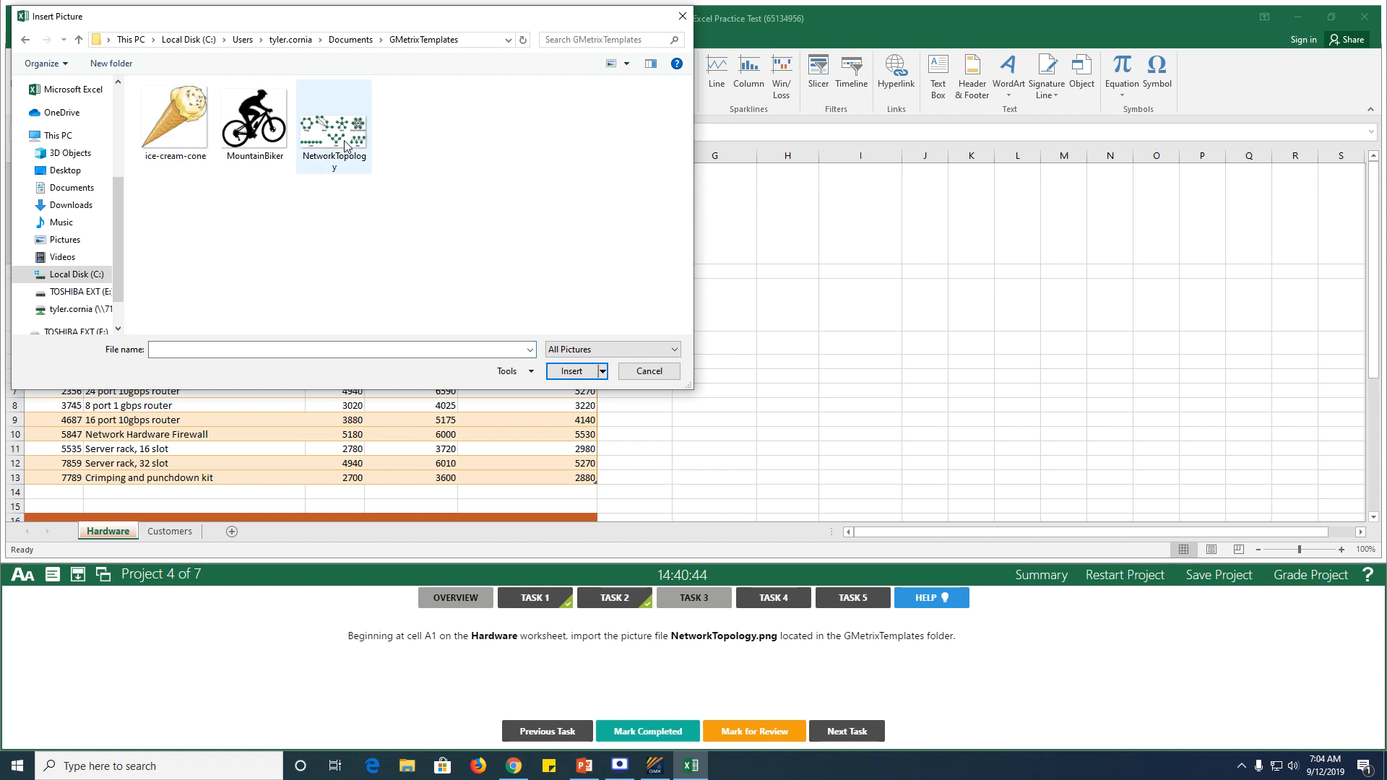
click(345, 146)
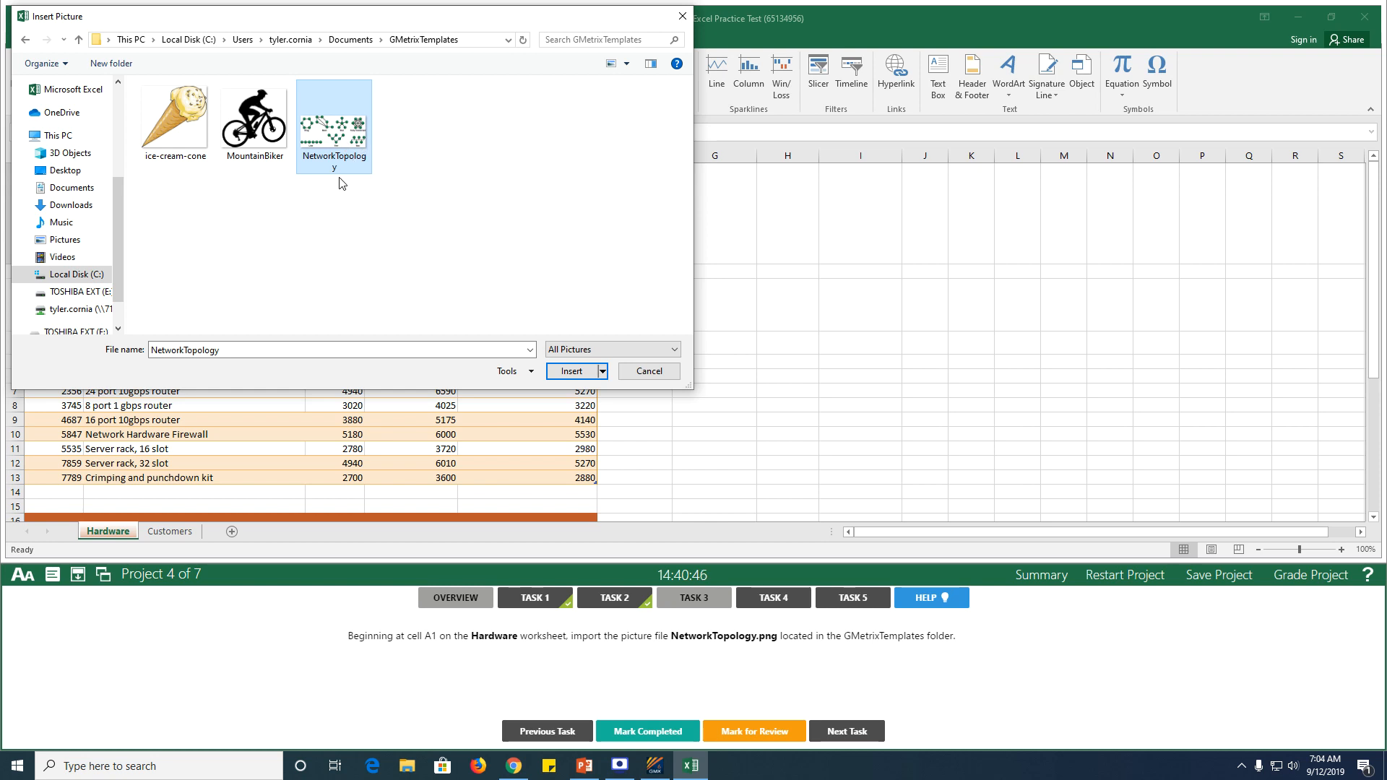
click(572, 371)
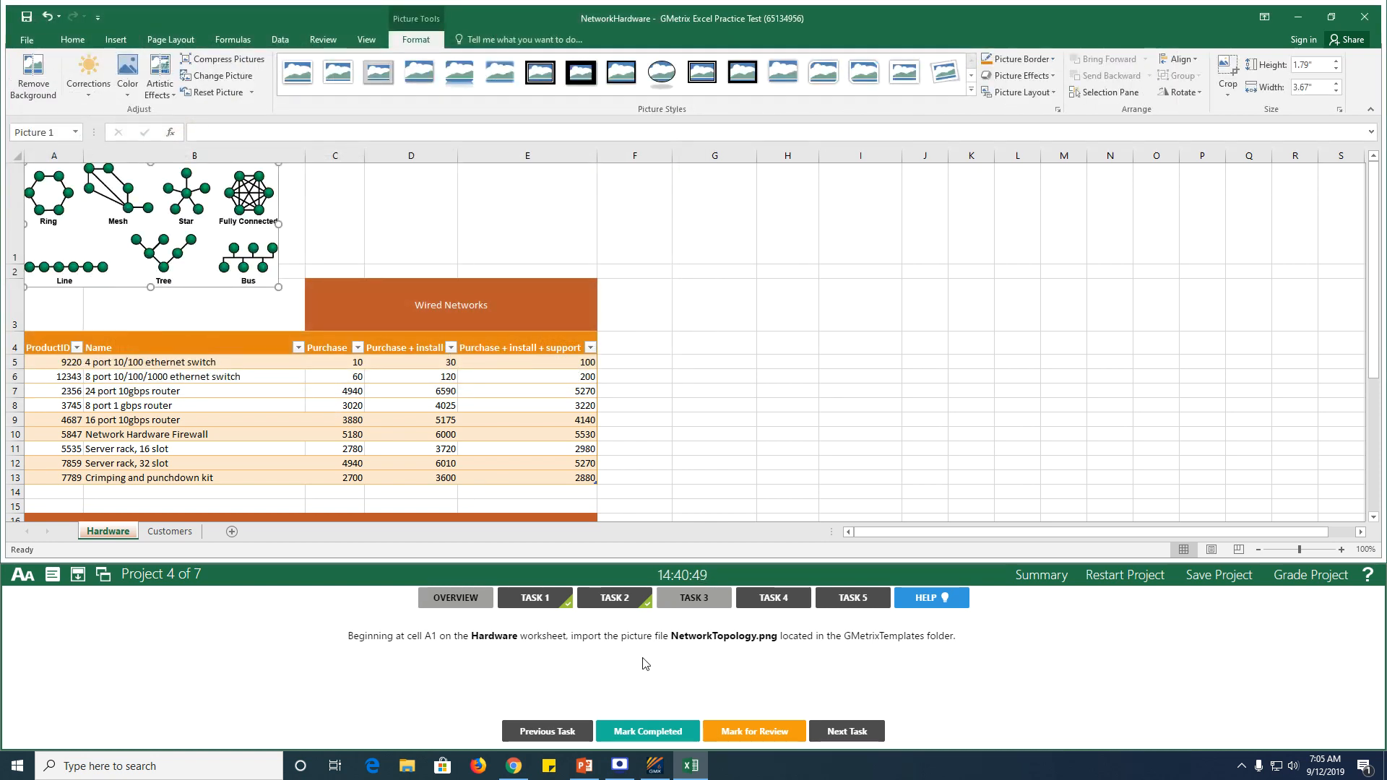
click(658, 731)
Open Task 4, rotate the Wired Networks and Wireless Networks heading text on the Hardware worksheet to Angle Clockwise, and mark the task completed.
click(777, 599)
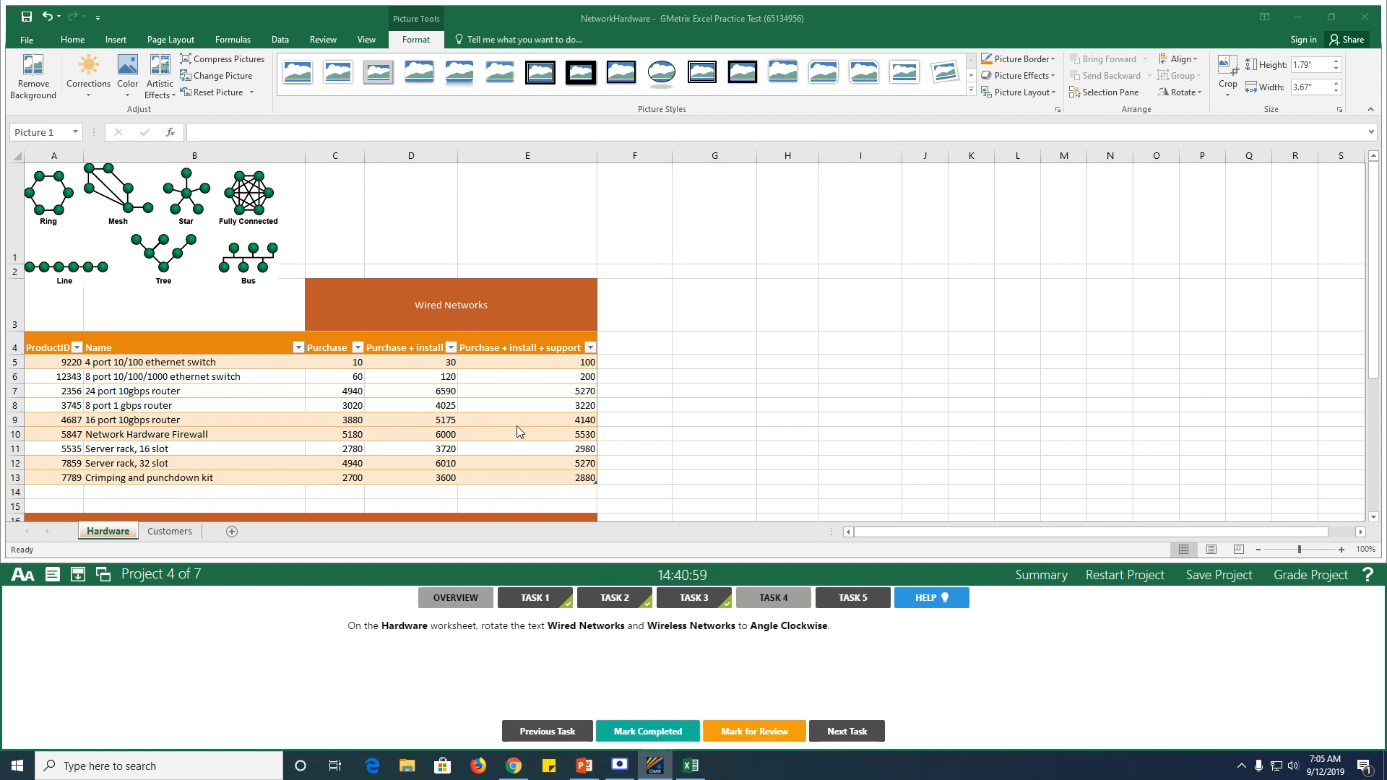
click(449, 306)
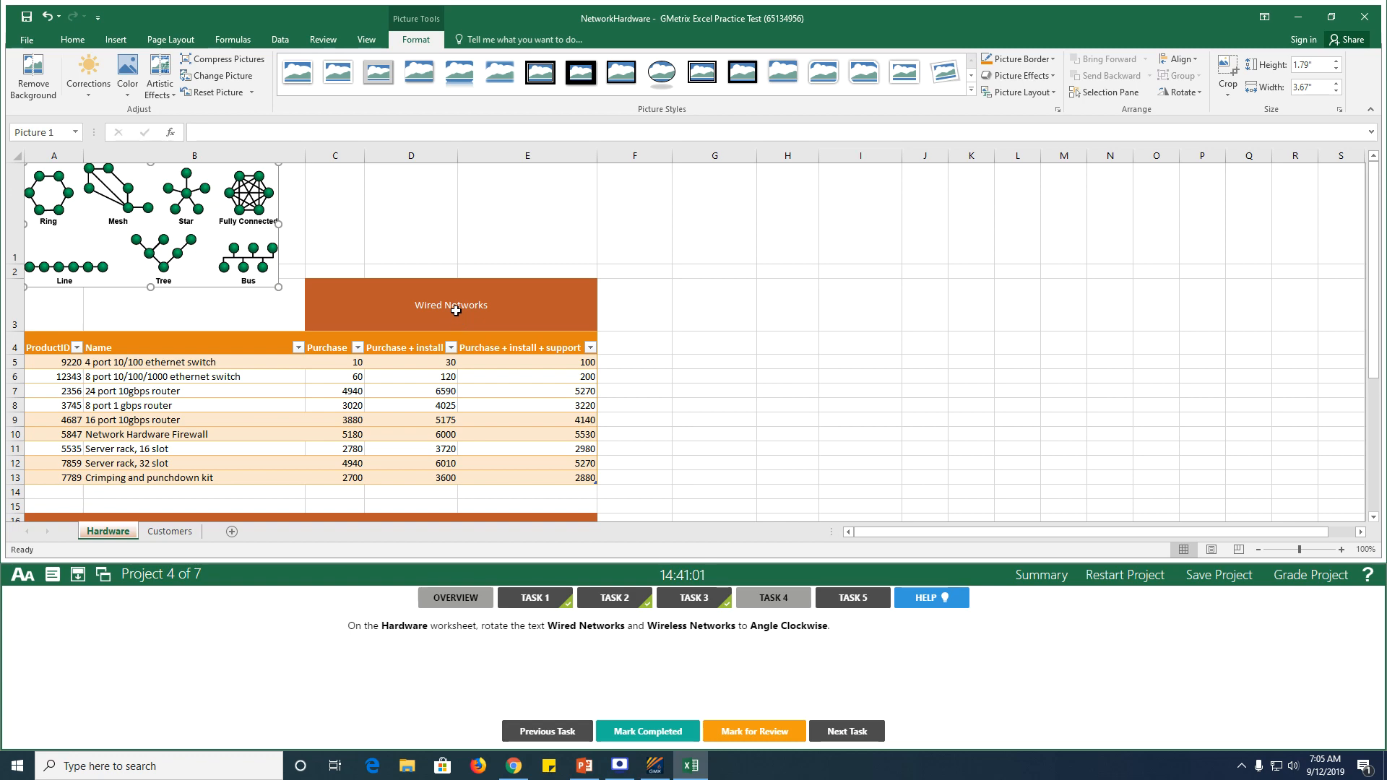
click(456, 320)
scroll(476, 363, down, 2)
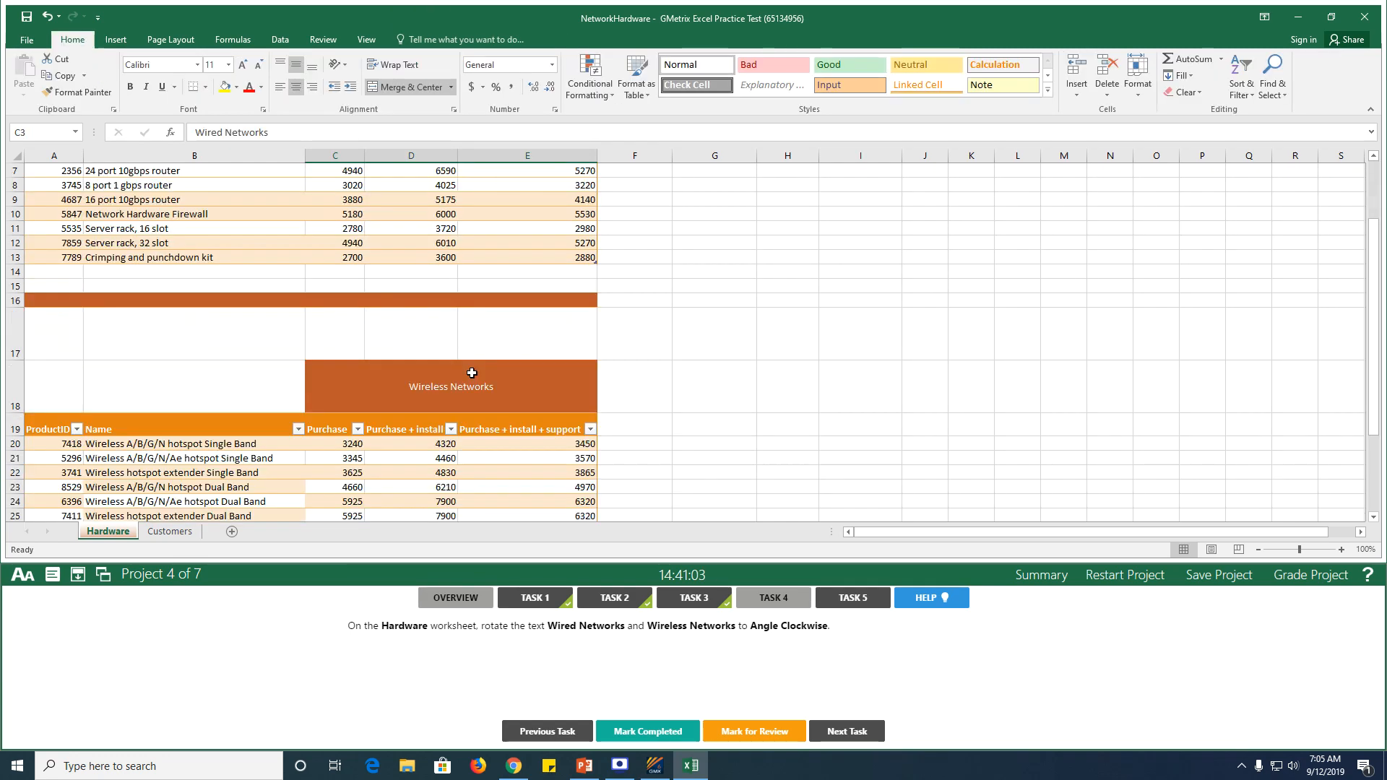
ctrl+click(463, 381)
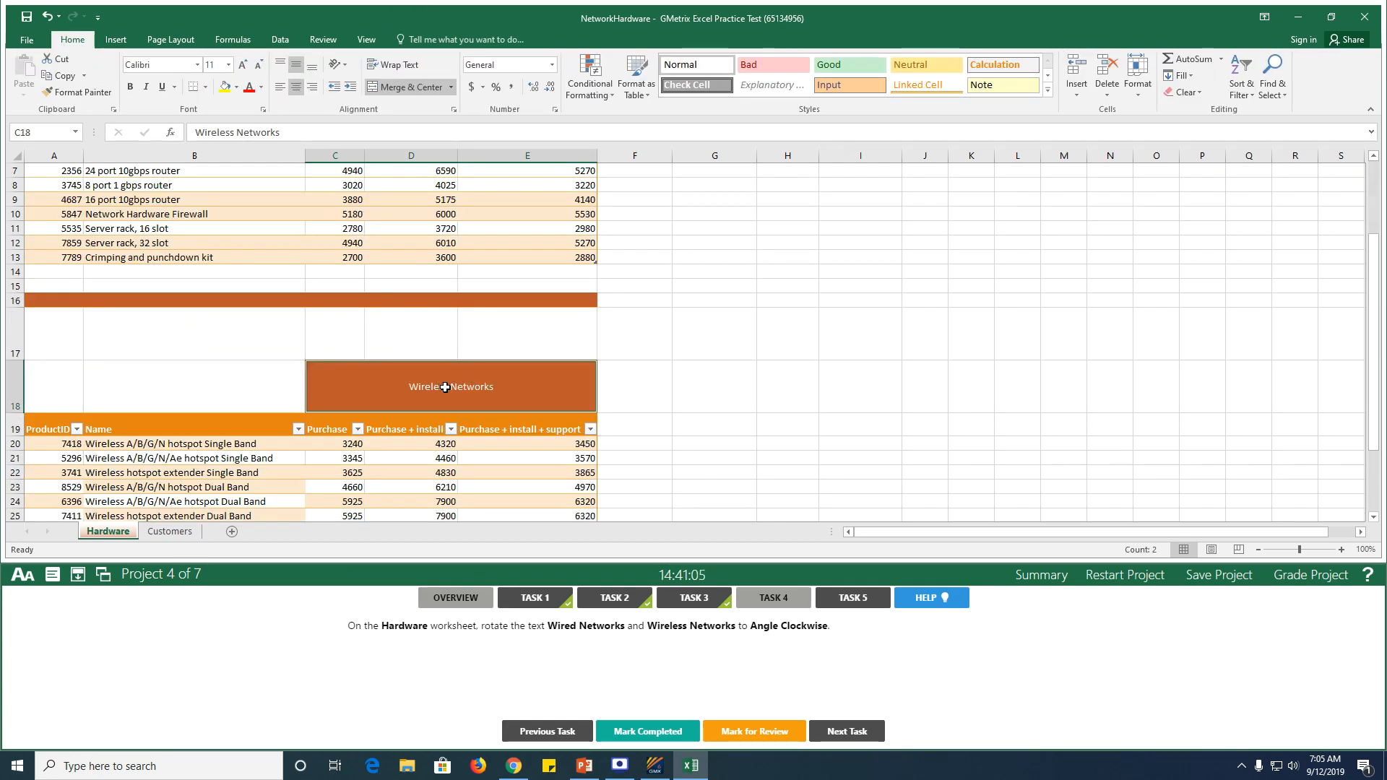
scroll(464, 381, up, 2)
scroll(474, 350, down, 2)
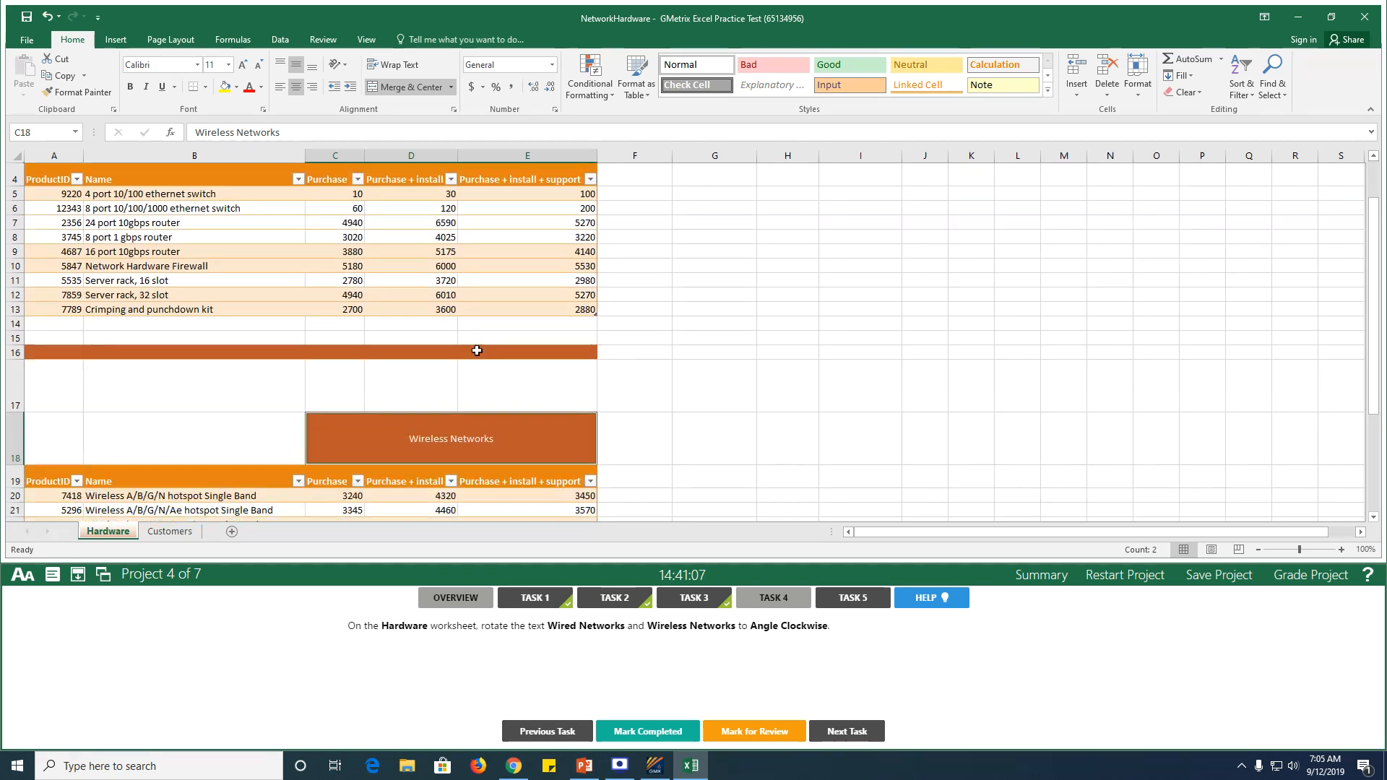
scroll(458, 436, up, 2)
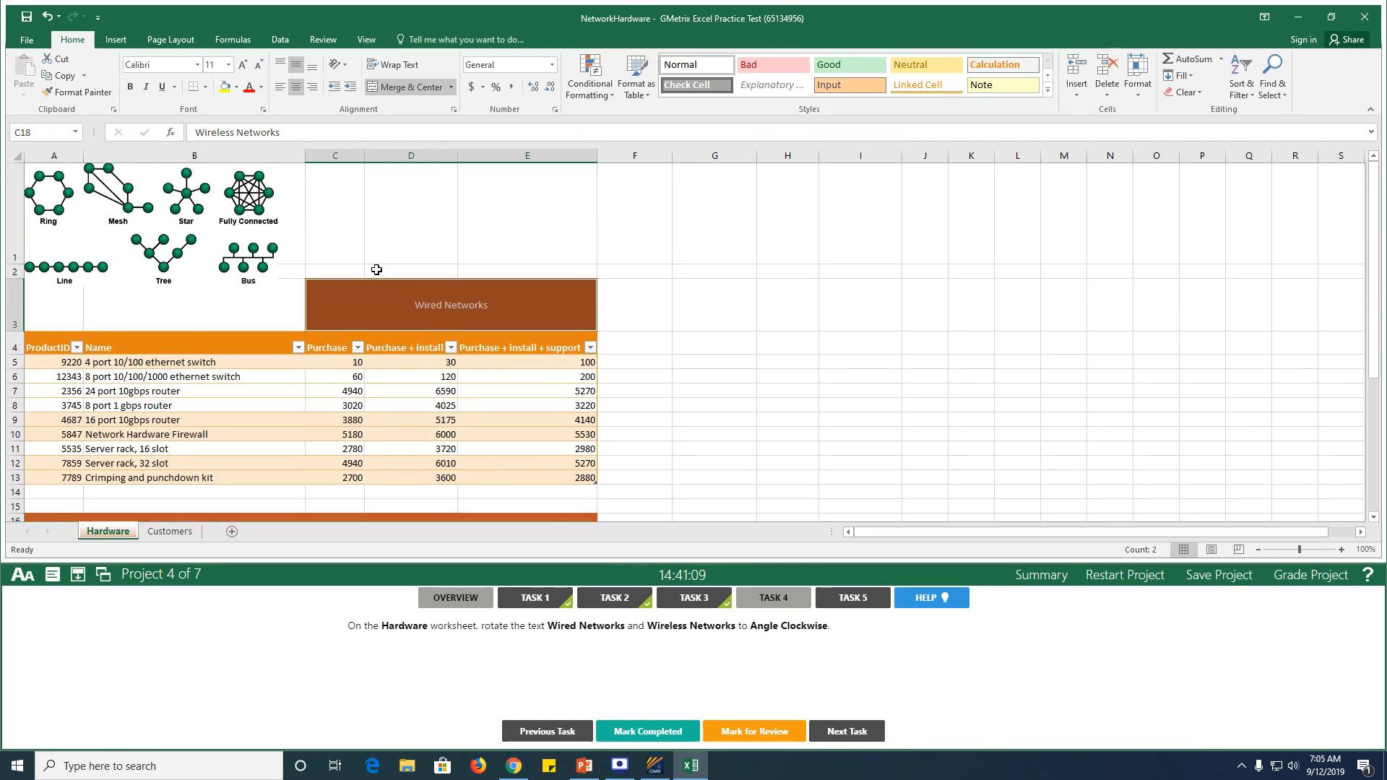
click(345, 65)
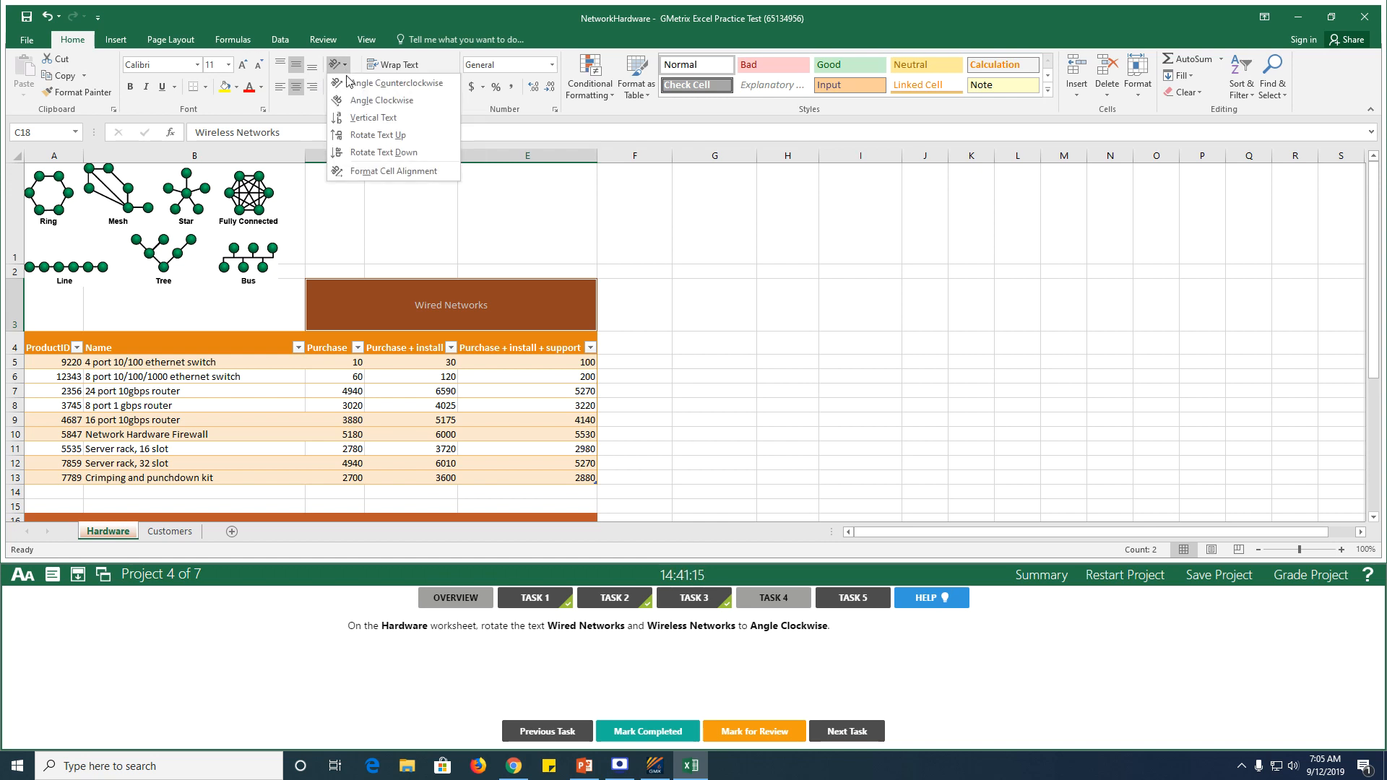
click(363, 102)
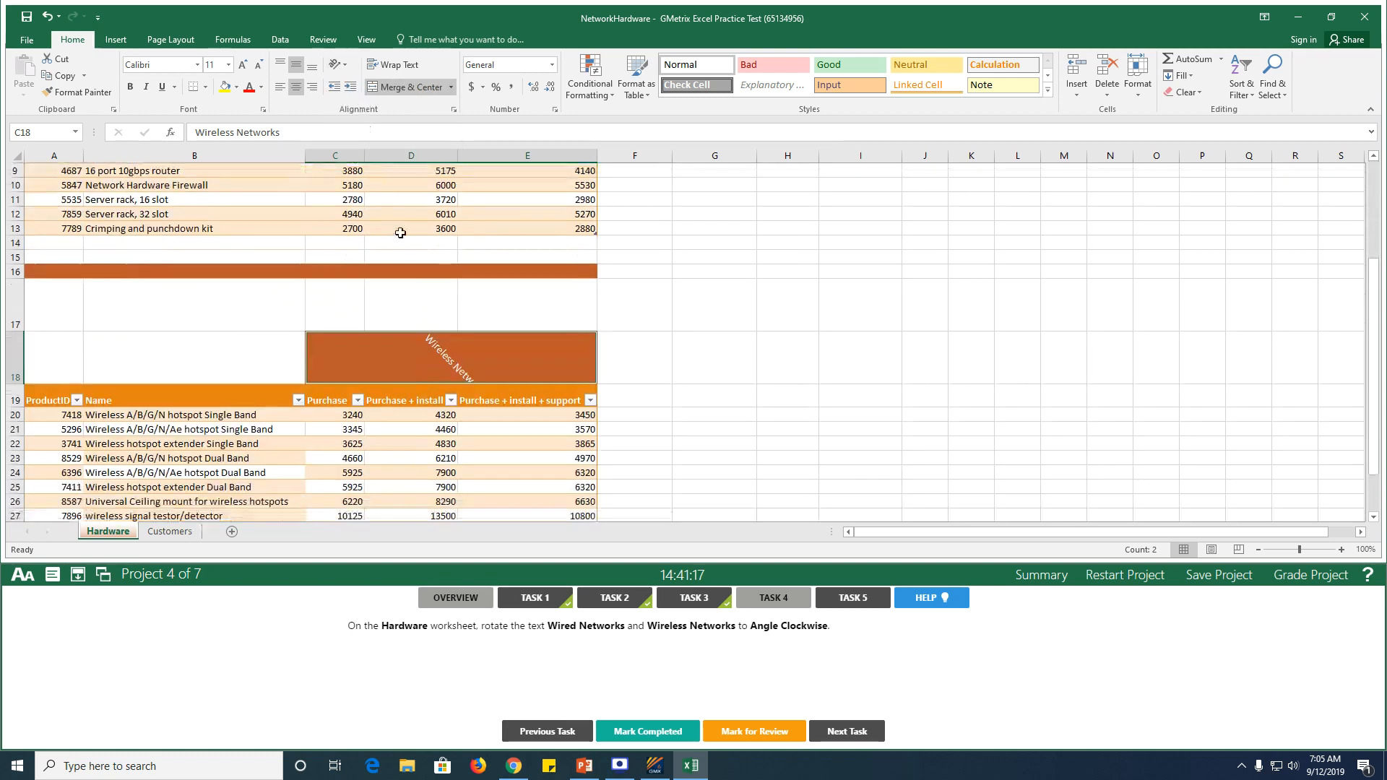
scroll(440, 353, up, 3)
scroll(585, 482, down, 3)
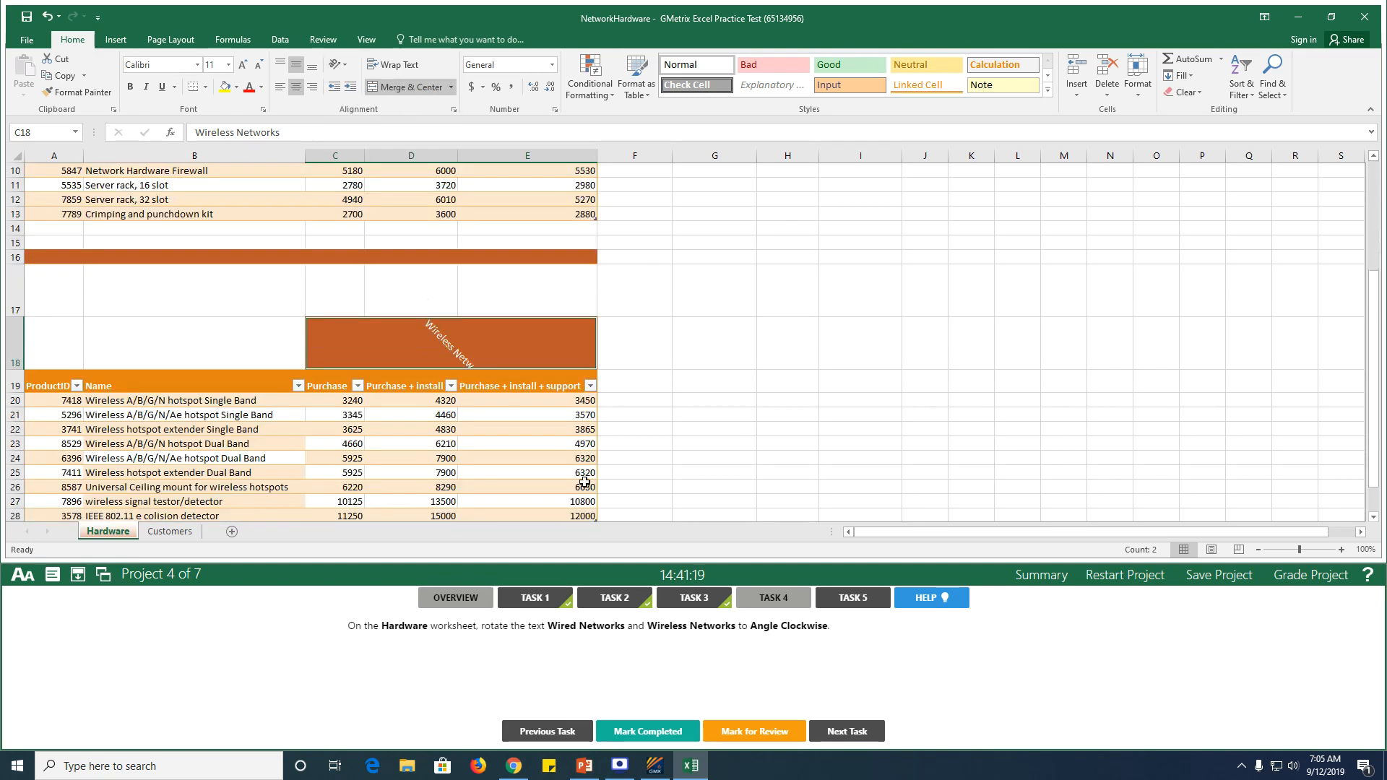
click(628, 734)
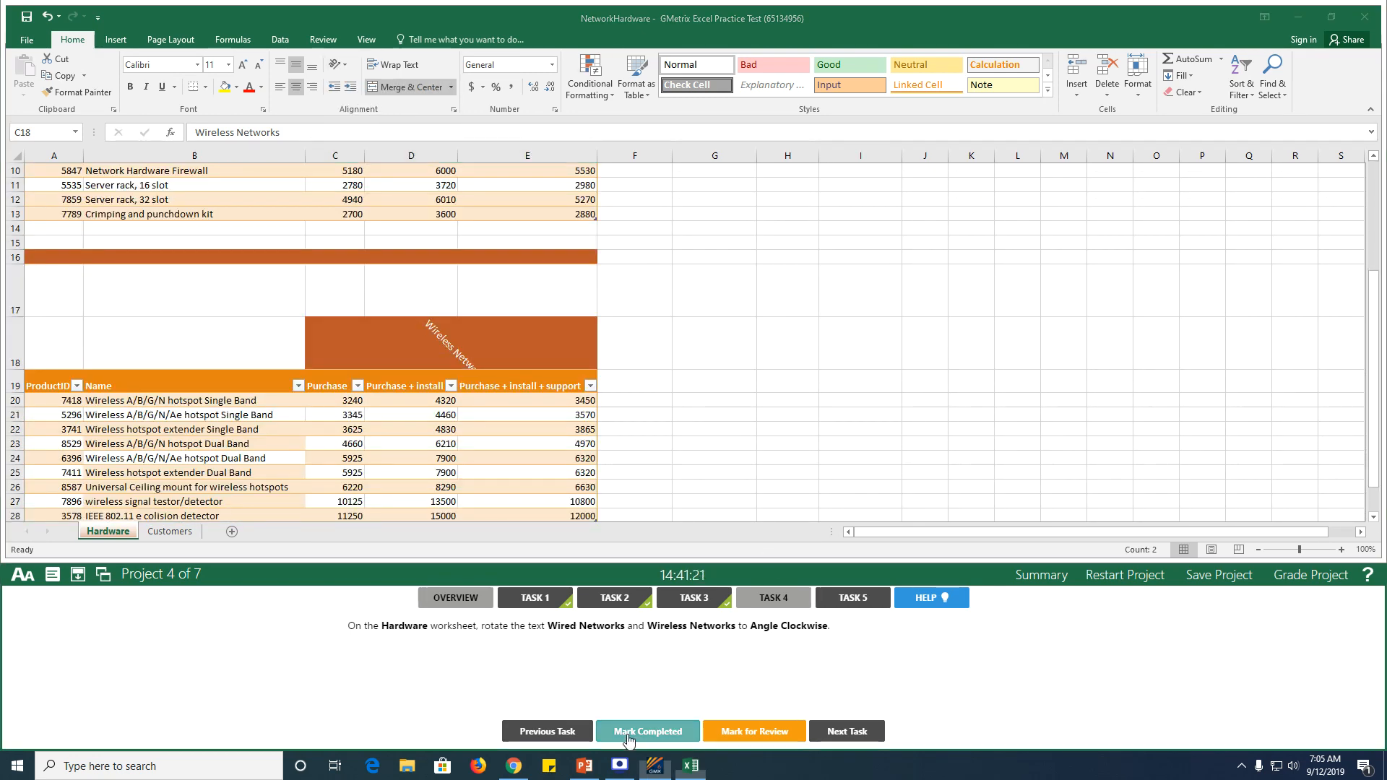
Open Task 5 and sort the Wired Networks table by ProductID values from smallest to largest.
click(852, 604)
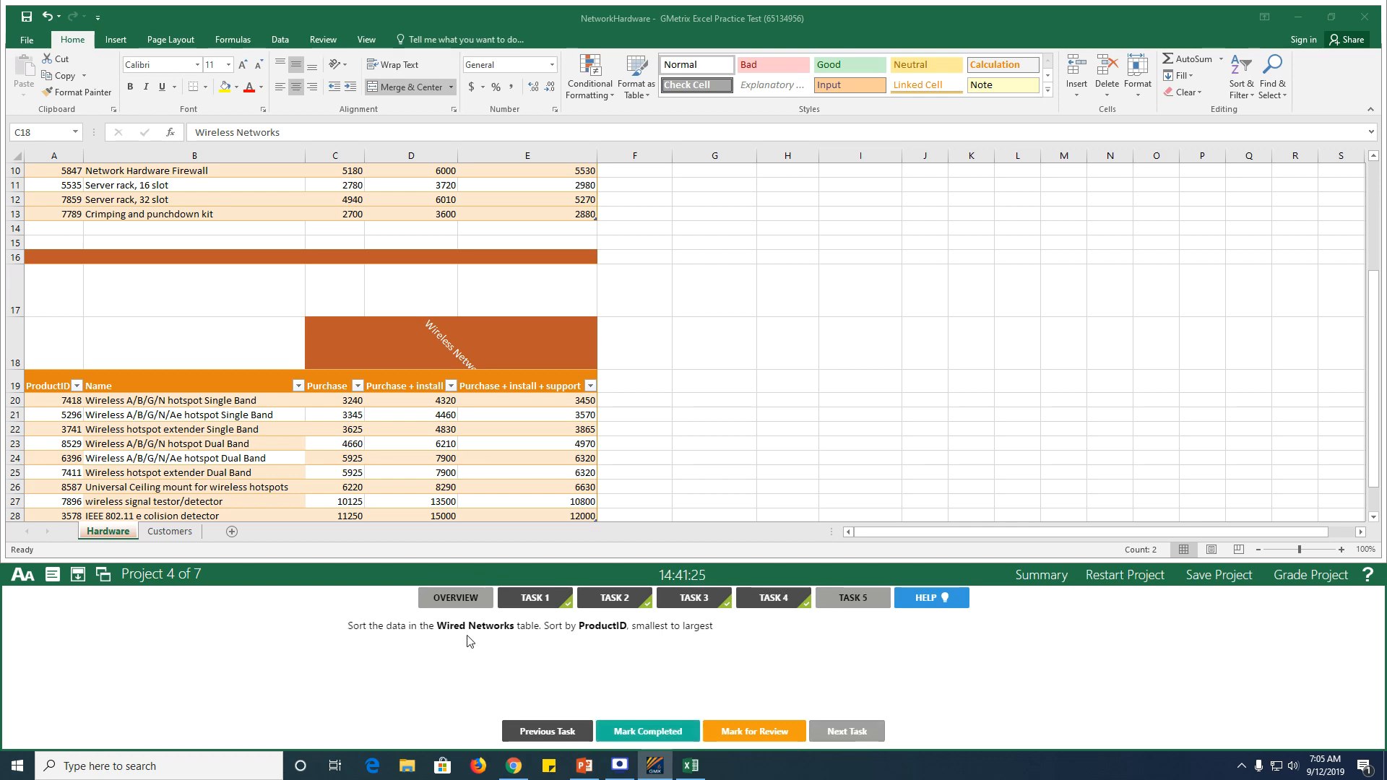
scroll(396, 487, up, 3)
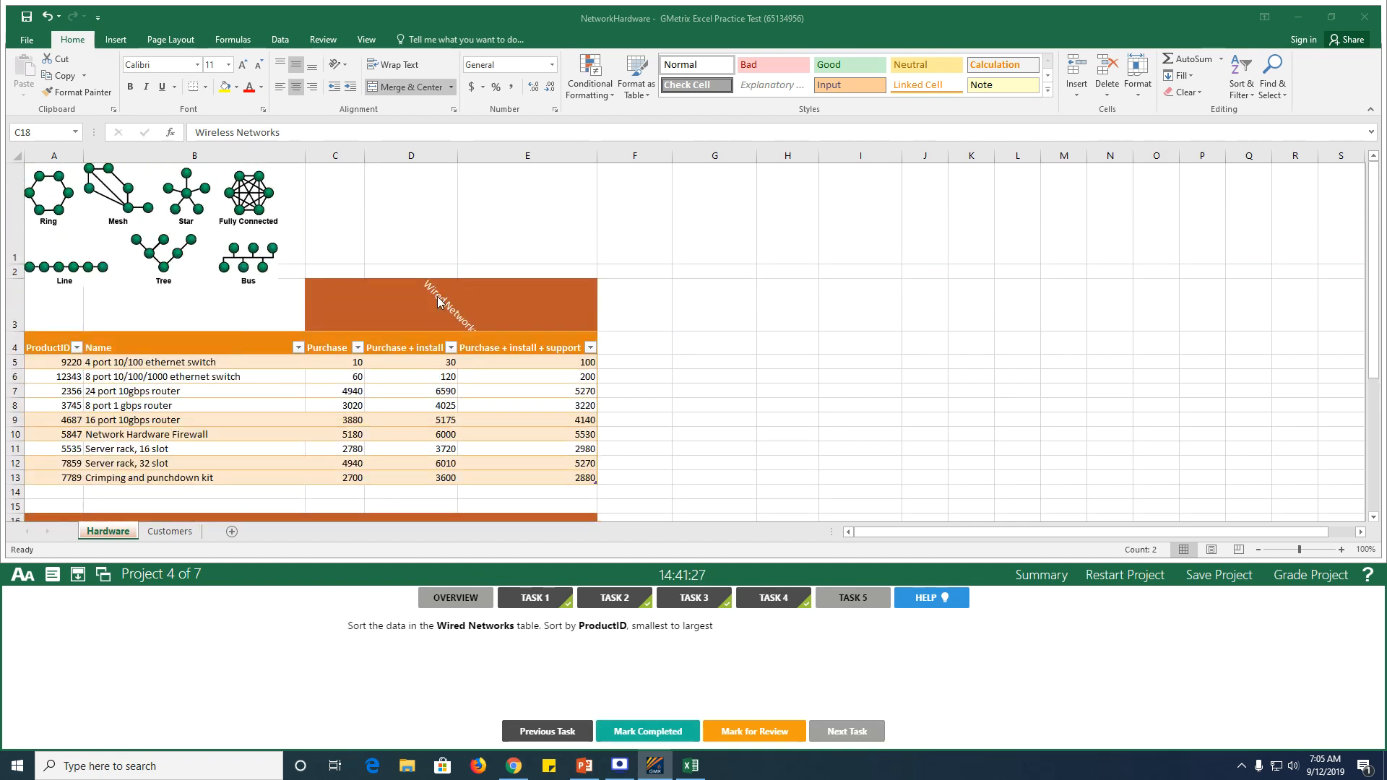
click(137, 375)
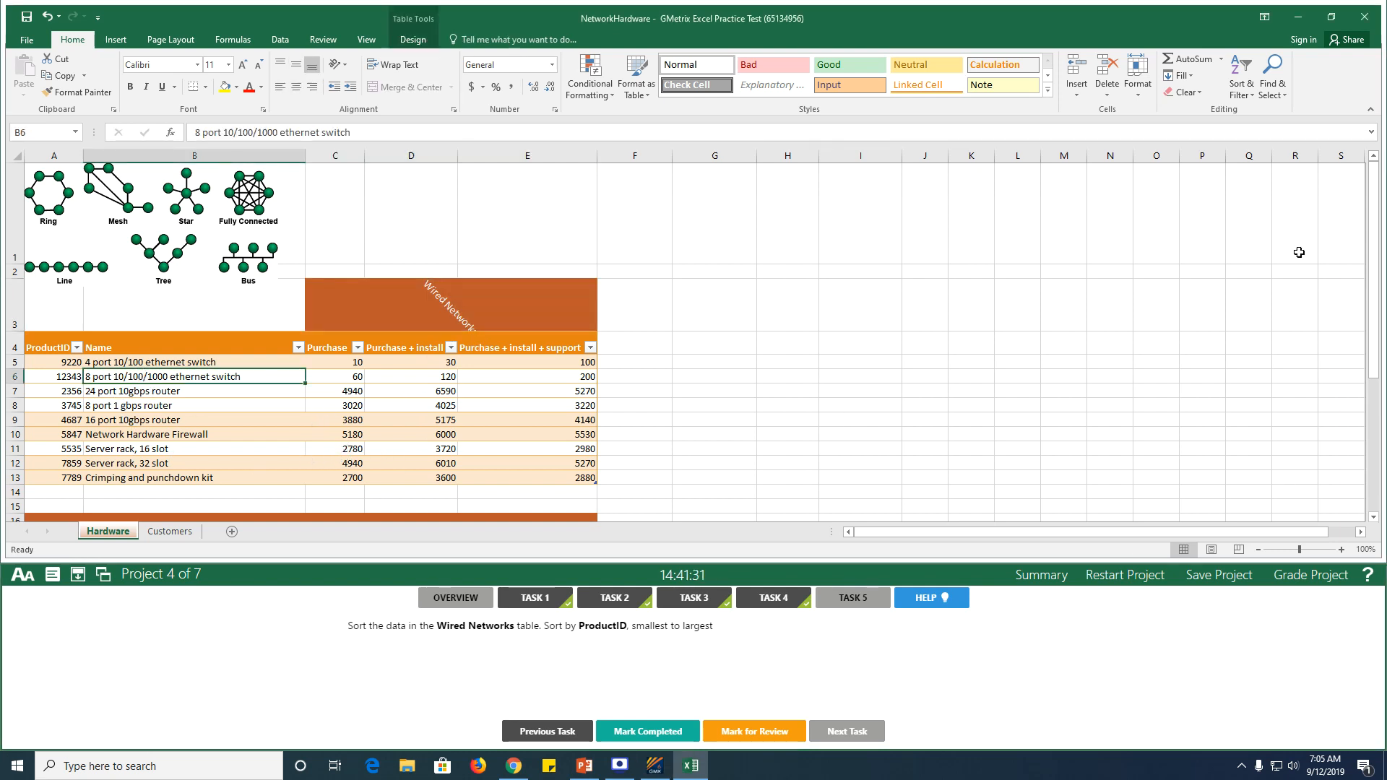
click(1241, 85)
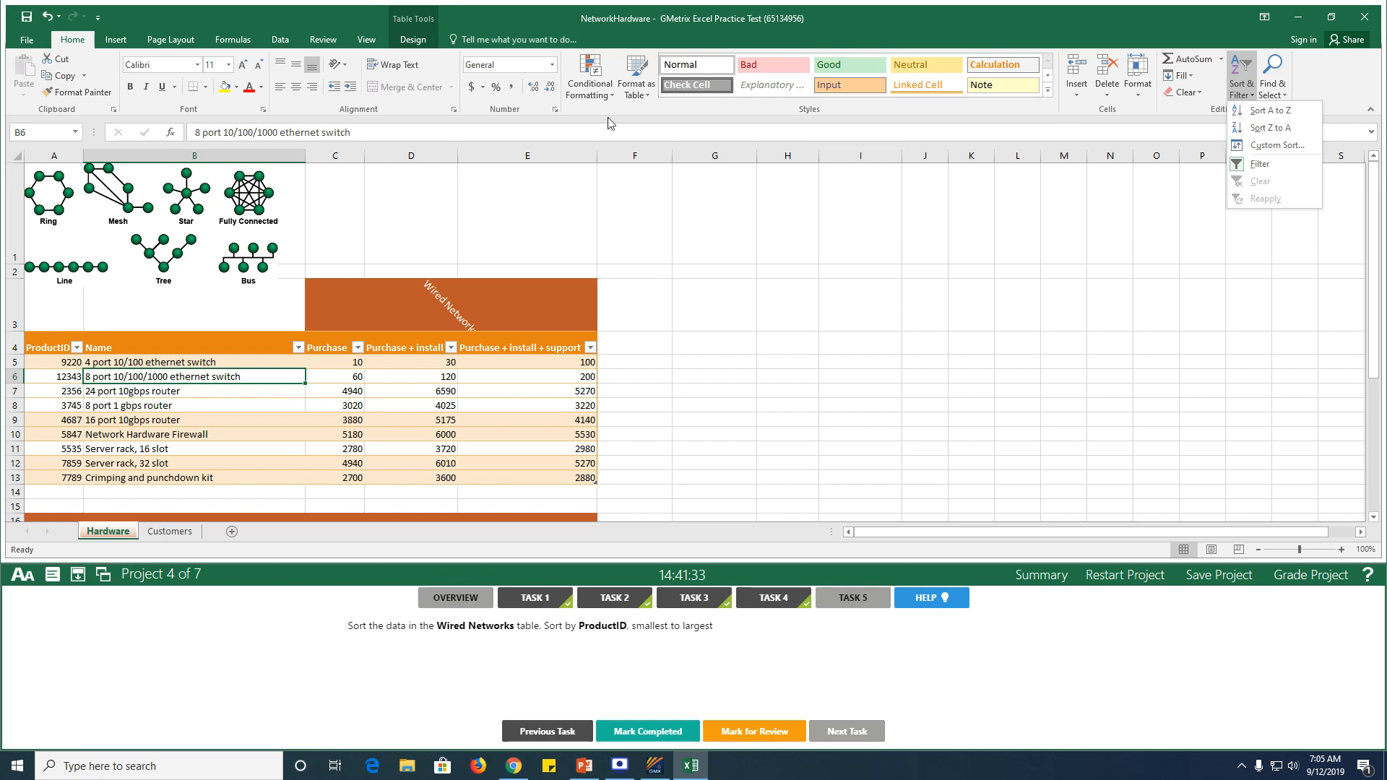
click(1276, 144)
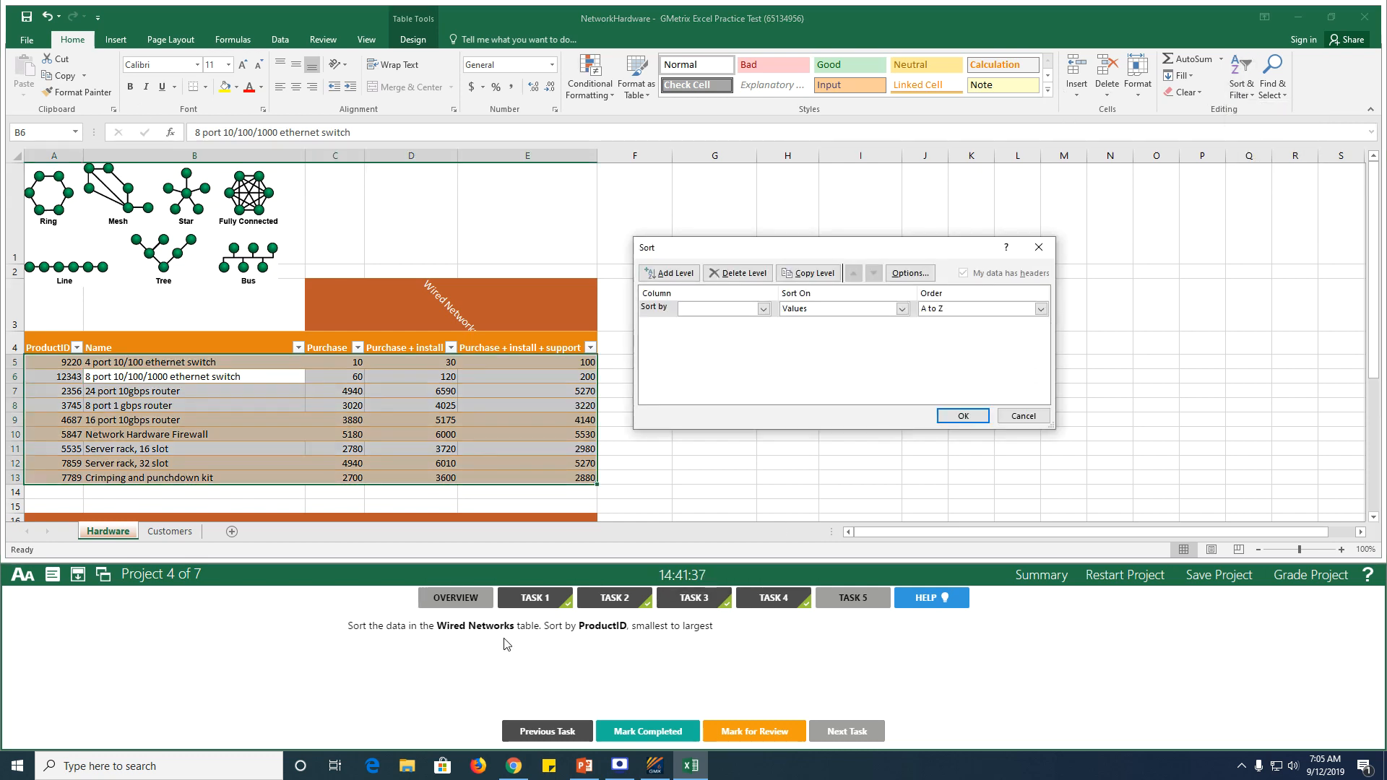
click(763, 309)
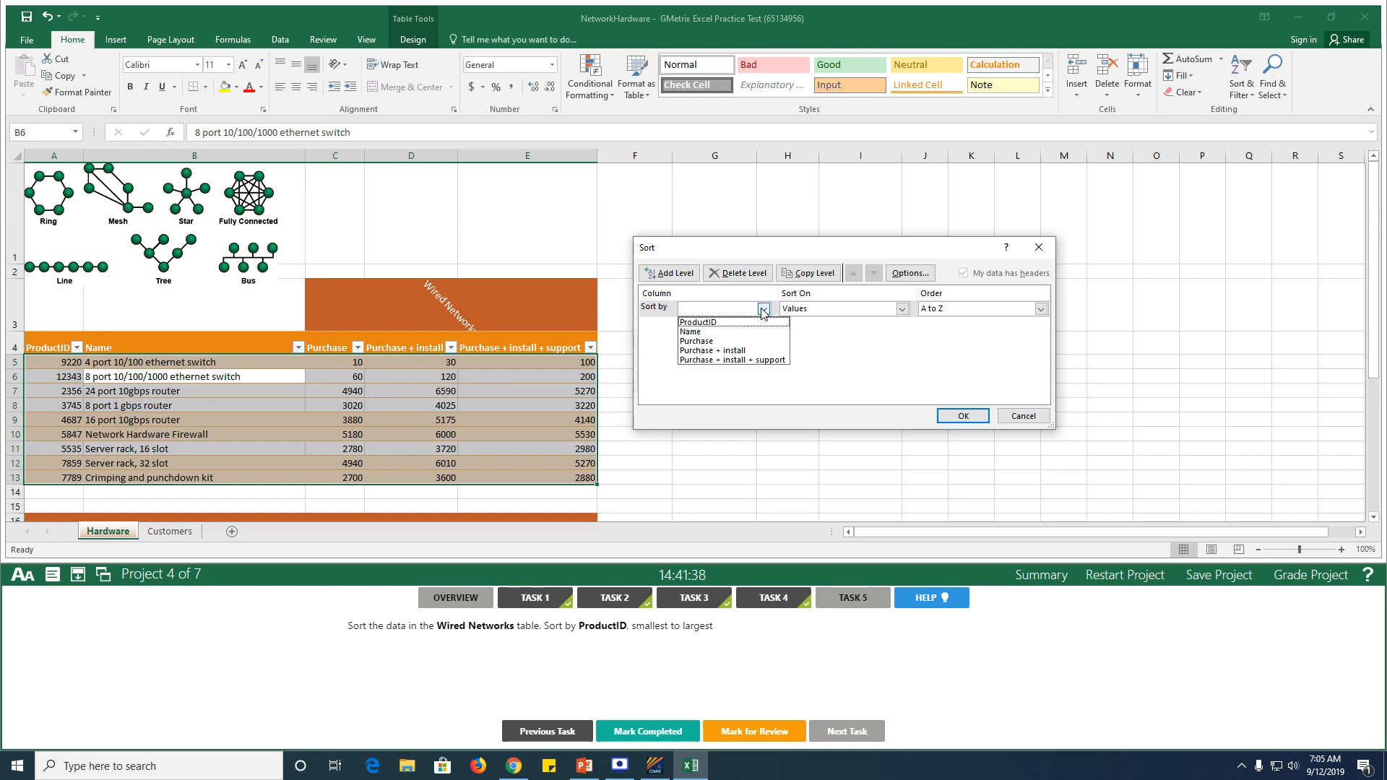
click(711, 324)
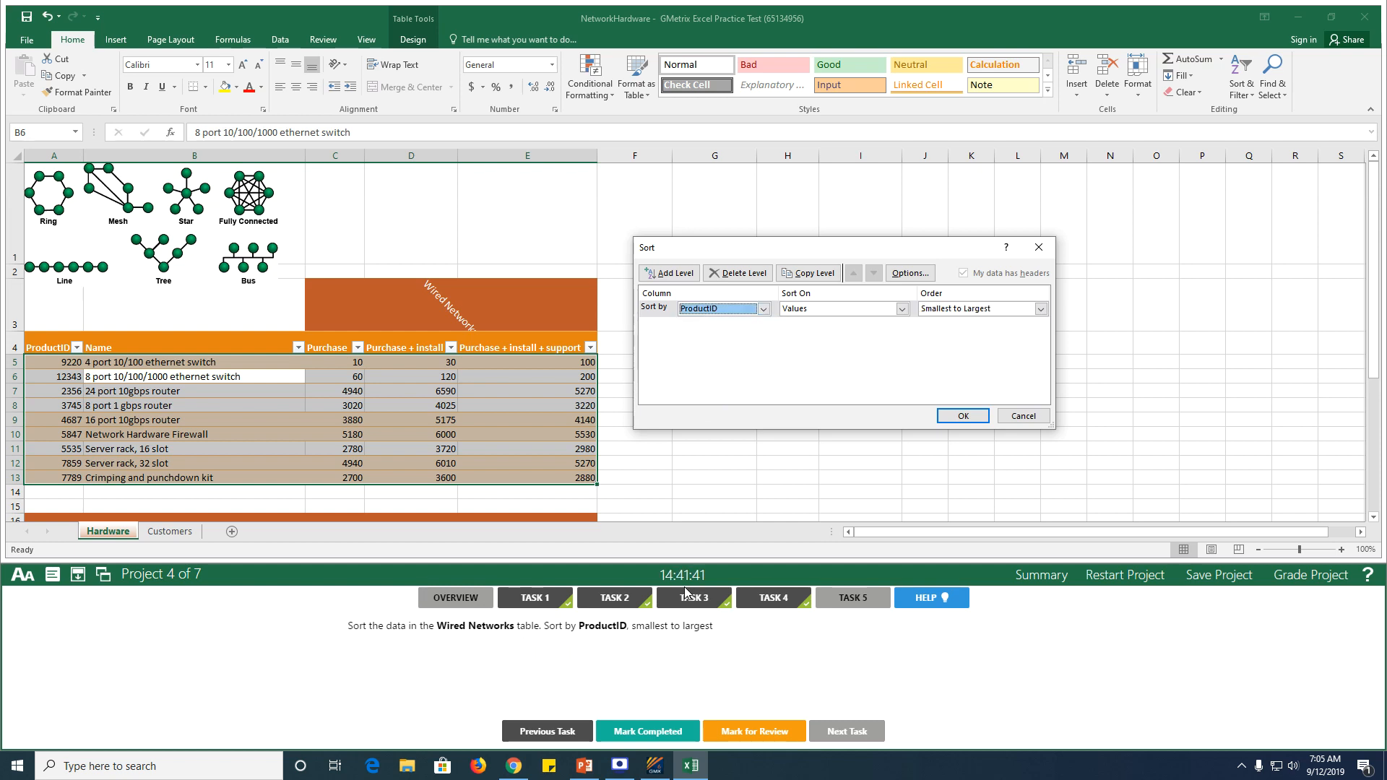
click(962, 415)
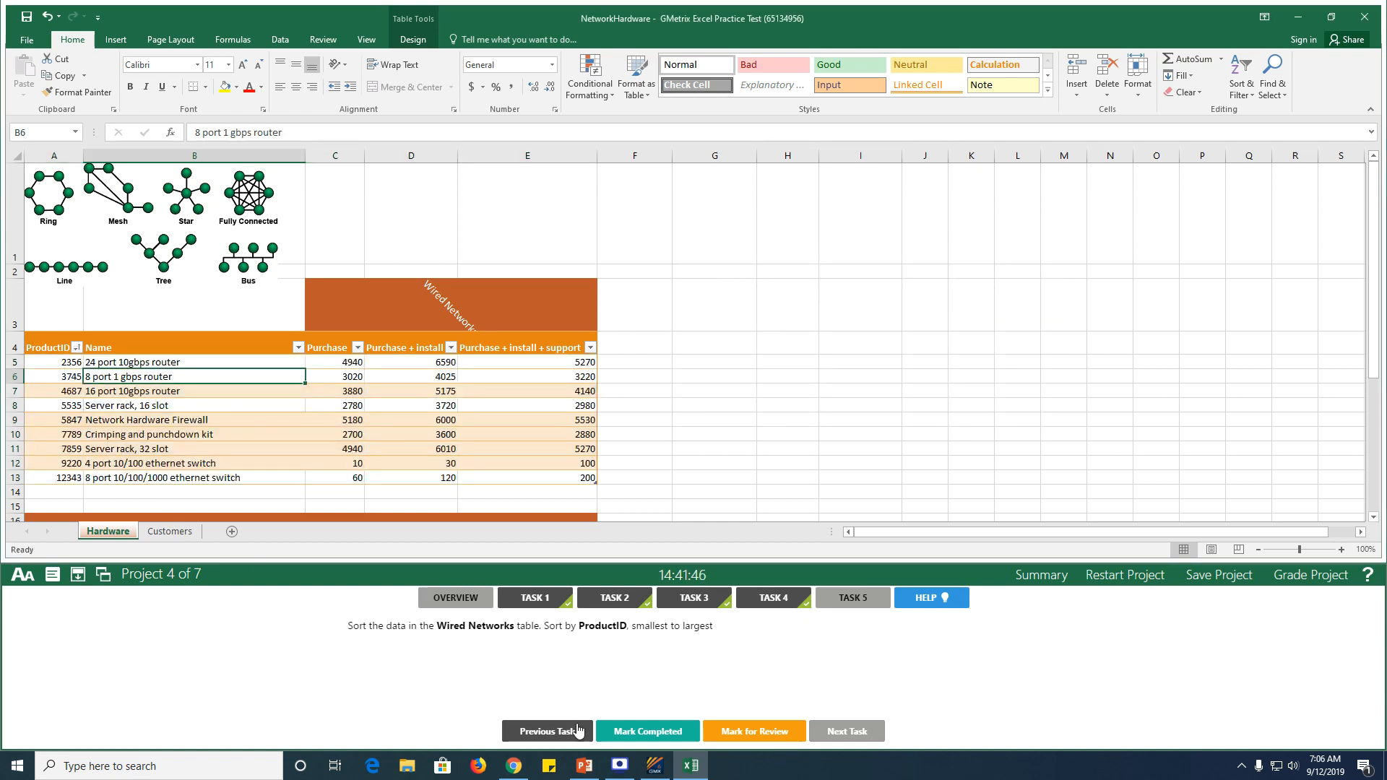
Mark Task 5 completed, then grade the Network Hardware project and continue to the Bike Sales project.
click(641, 727)
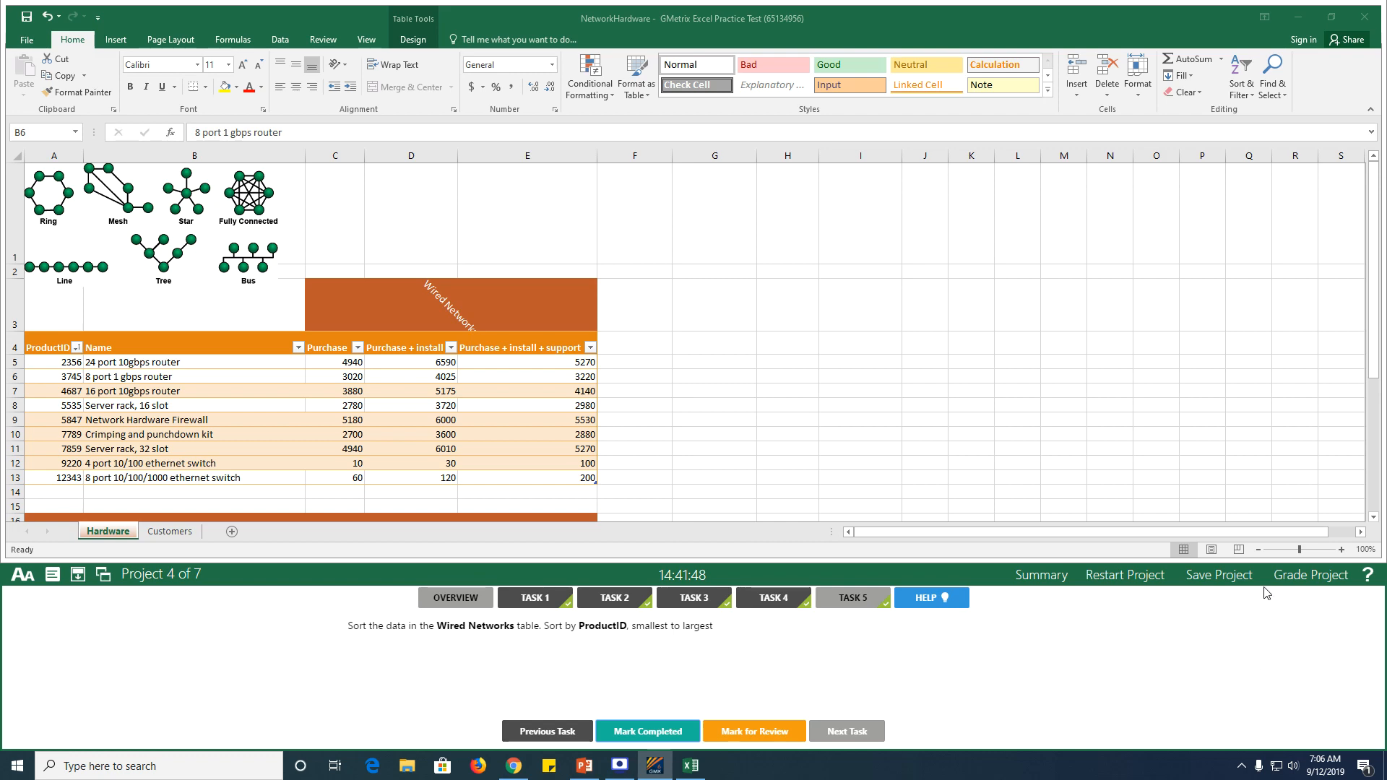
click(1291, 582)
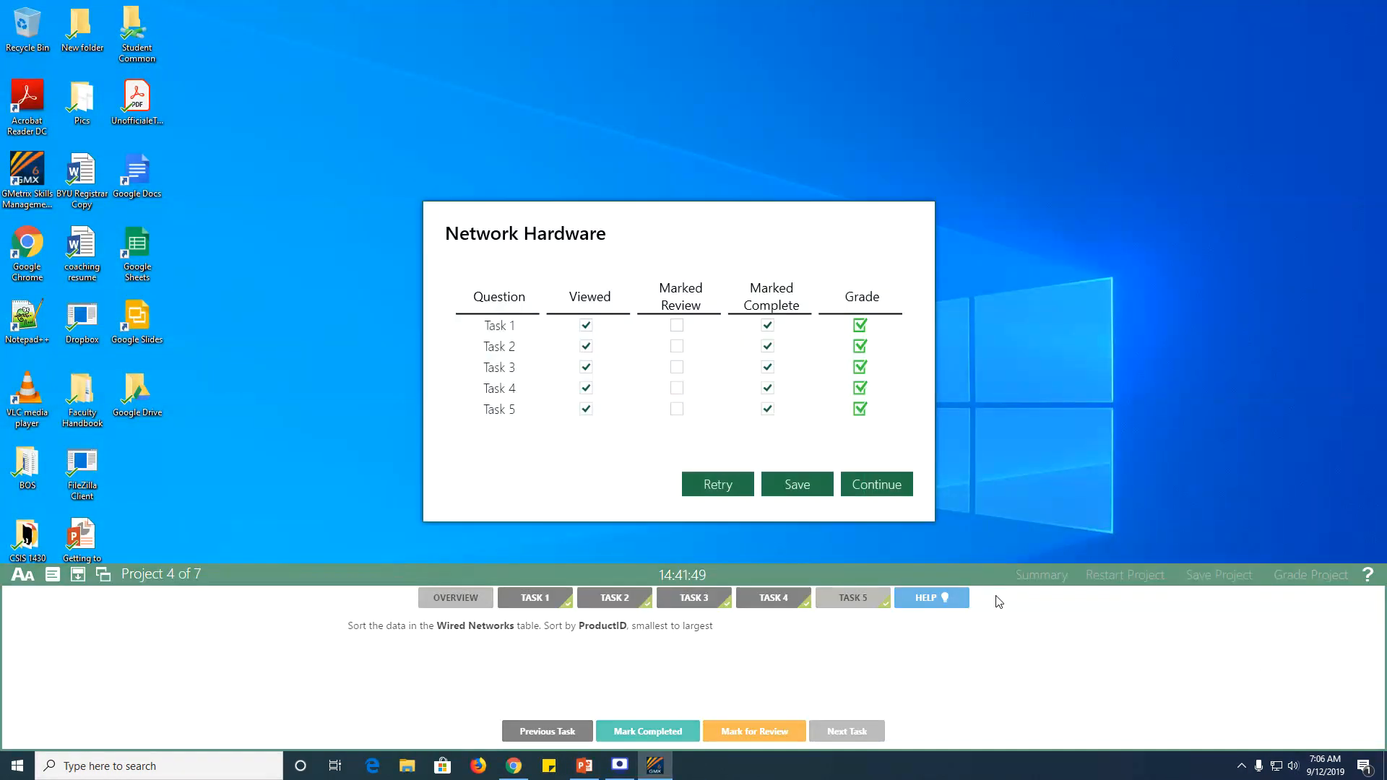
click(860, 482)
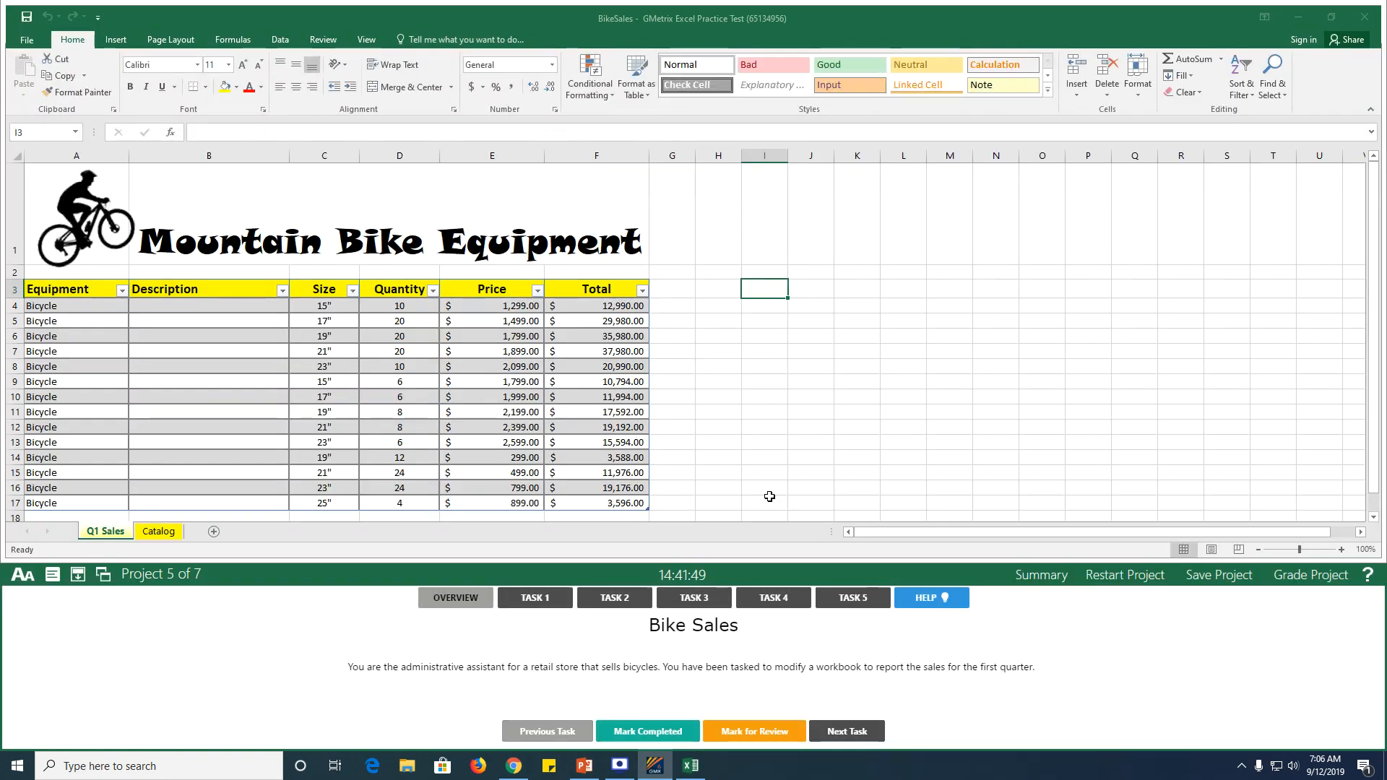
Open Task 1, freeze rows 1 through 3 of the Q1 Sales worksheet for vertical scrolling, and mark the task completed.
click(536, 600)
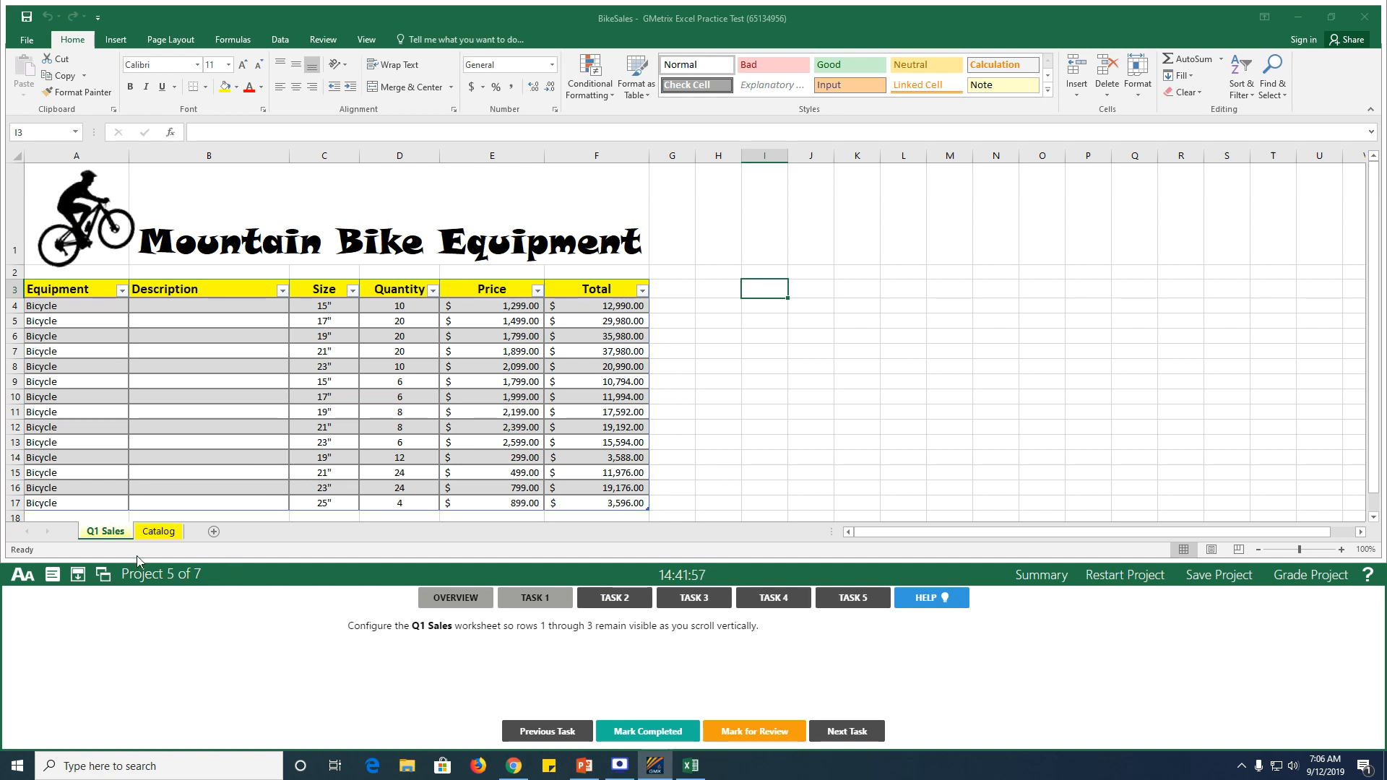
click(11, 306)
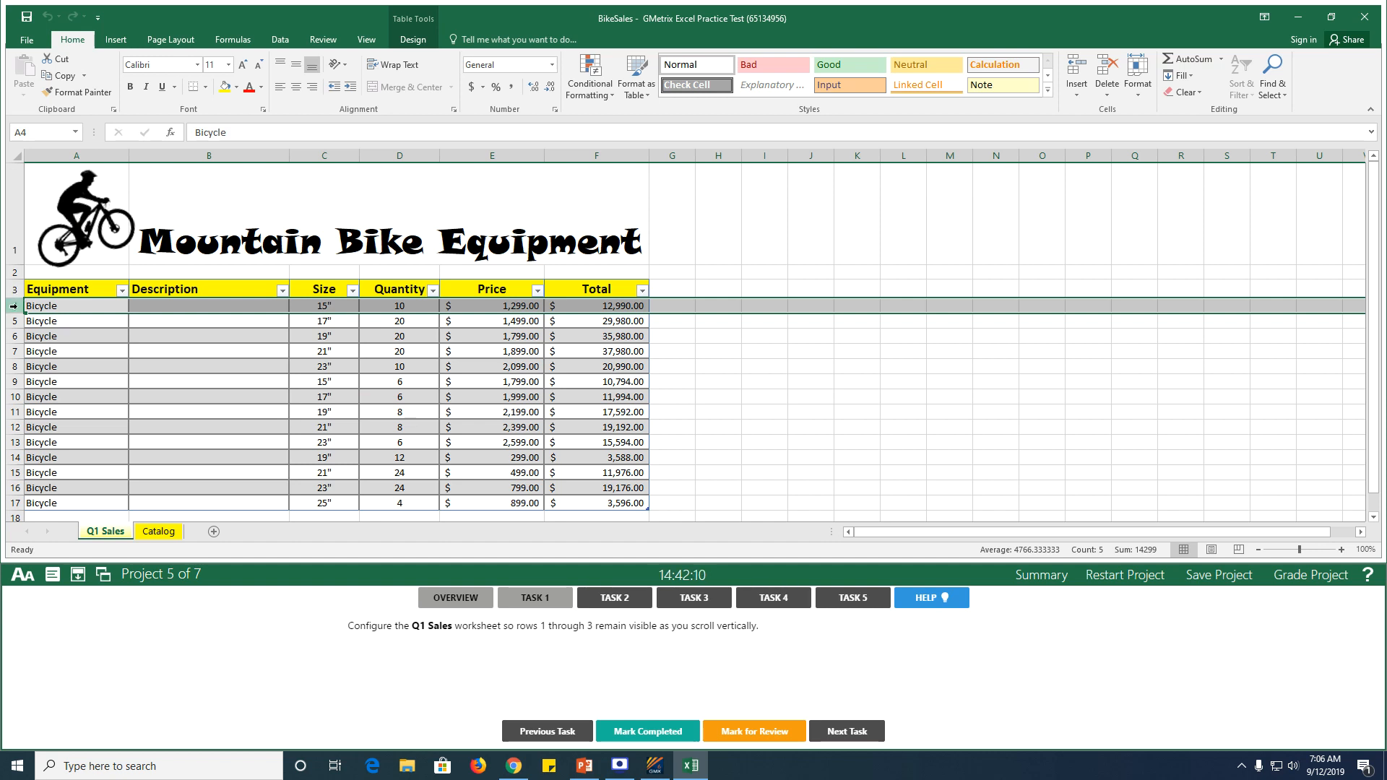
click(363, 43)
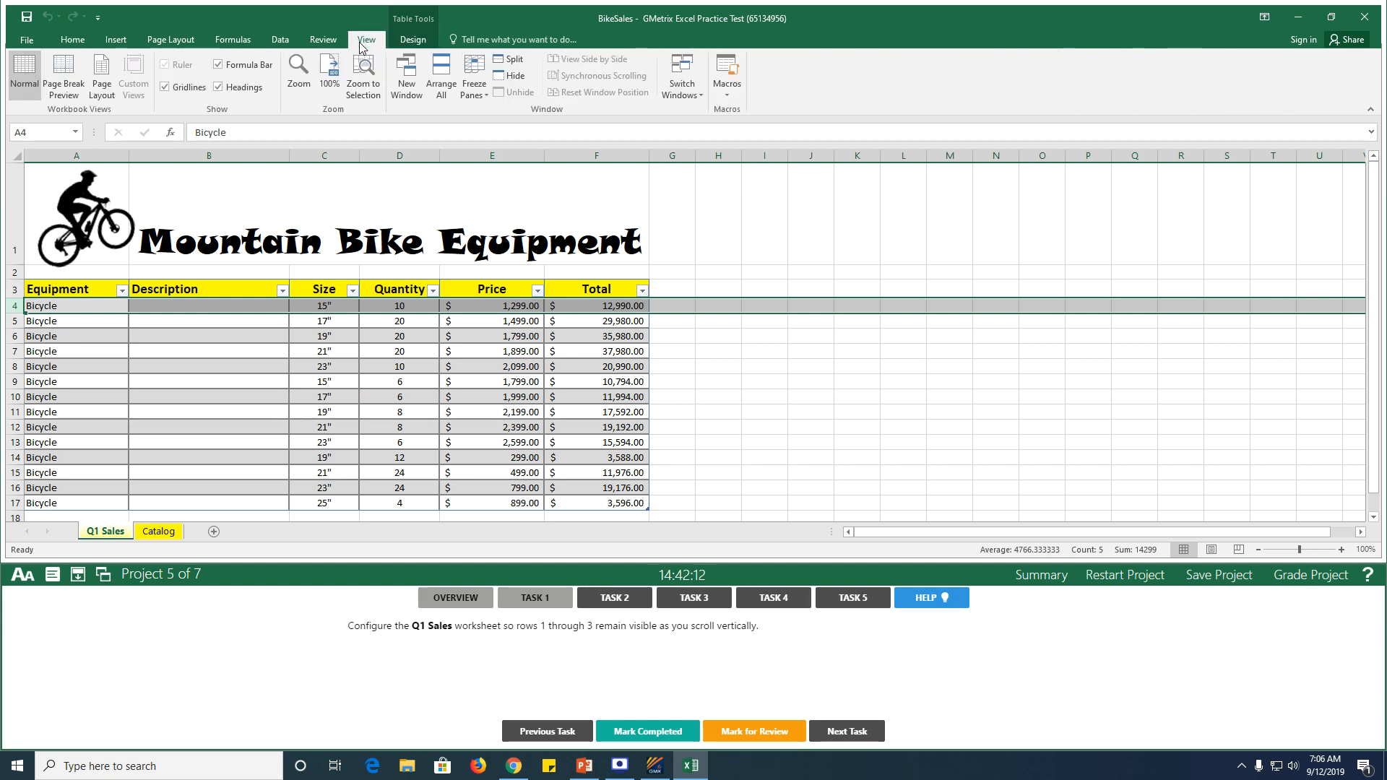
click(475, 90)
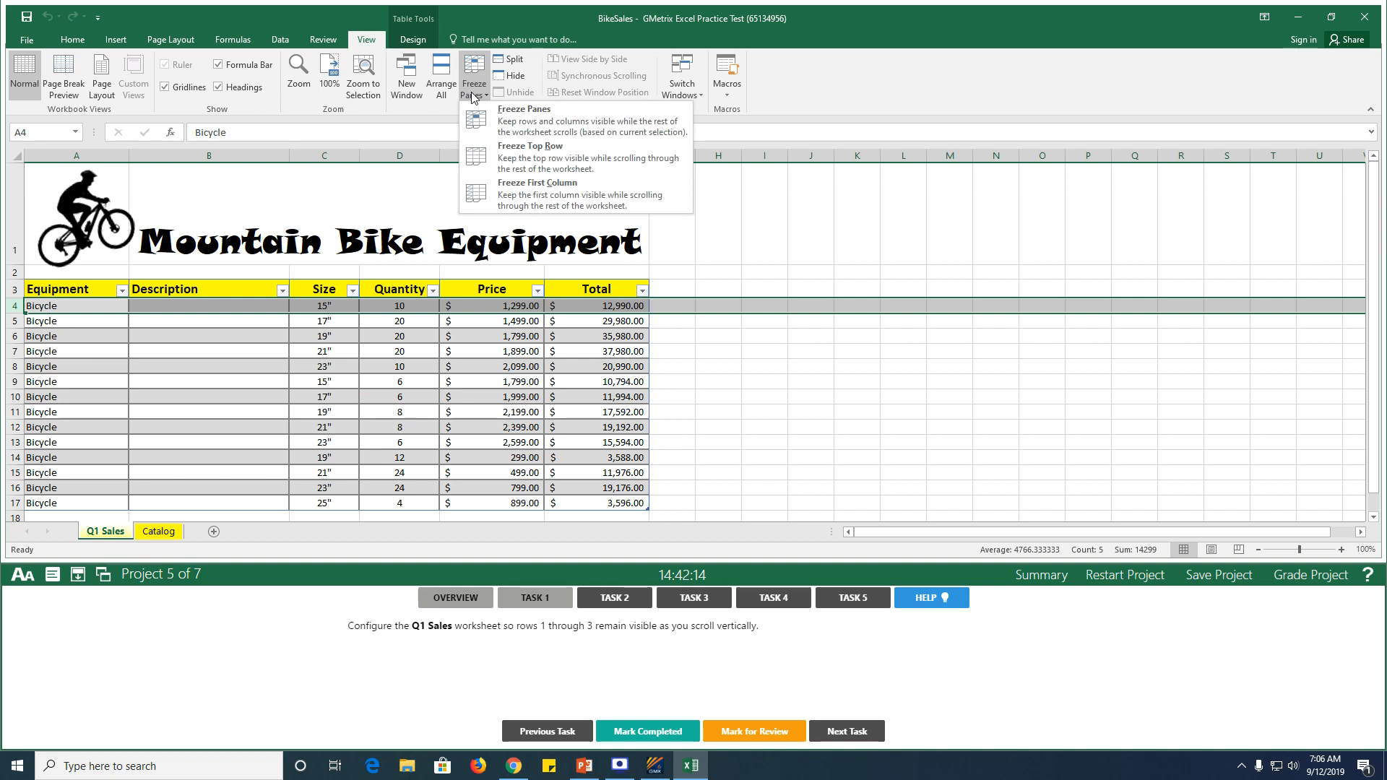
click(537, 132)
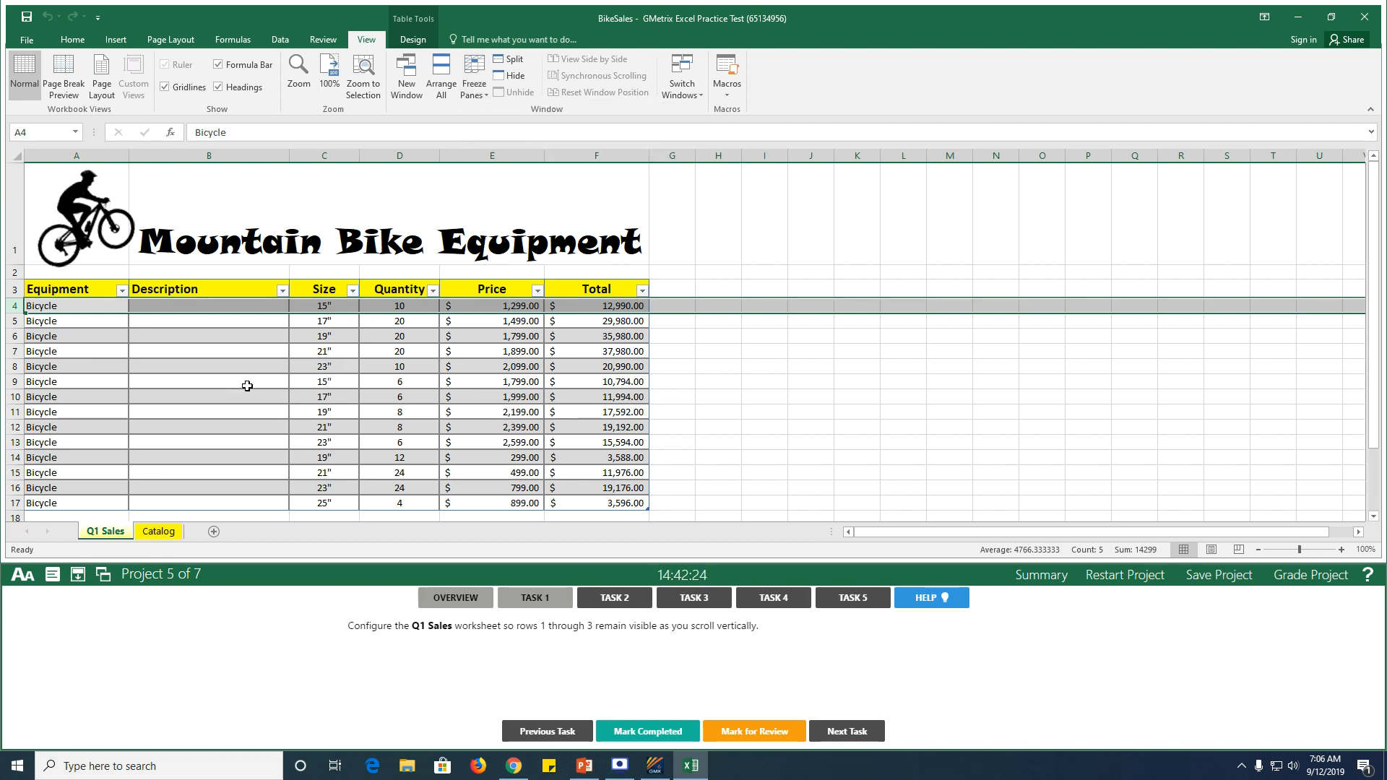
scroll(245, 385, down, 6)
scroll(237, 381, up, 3)
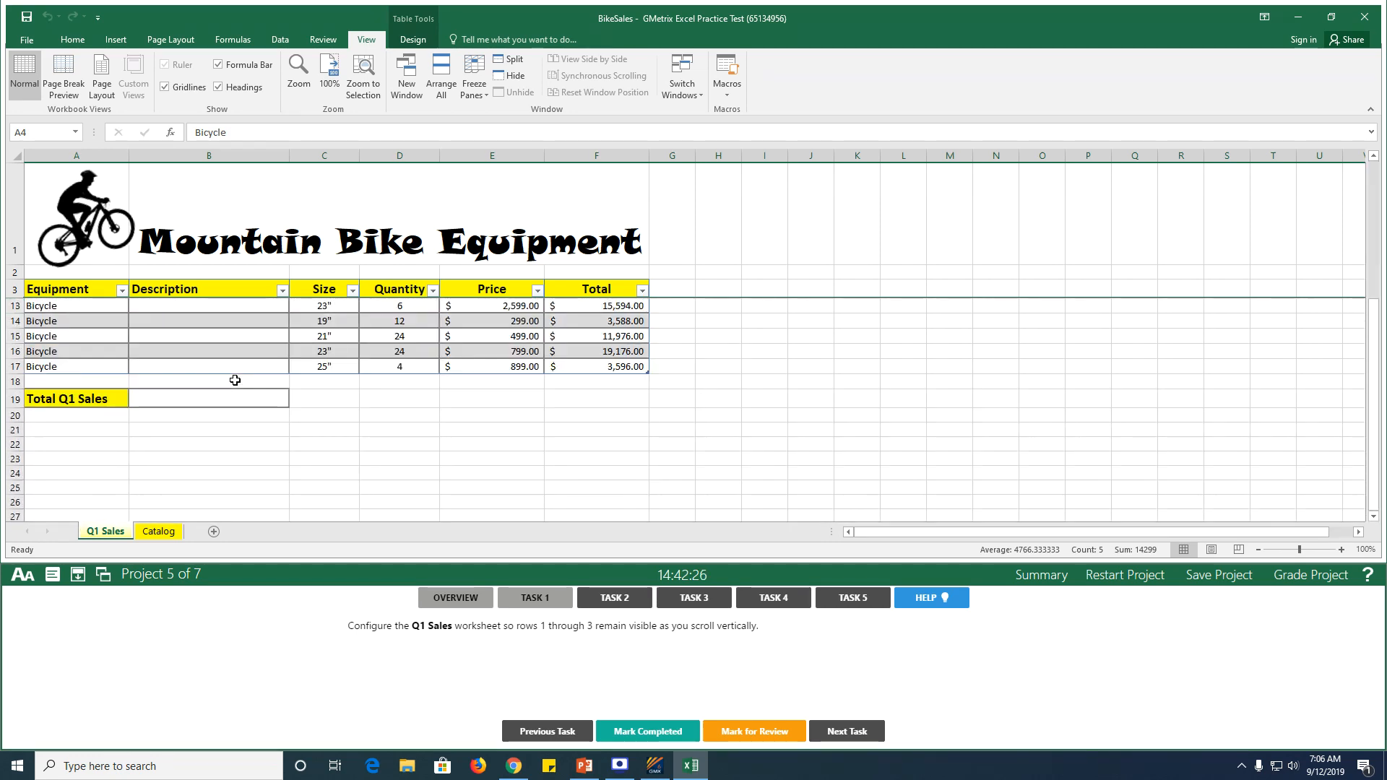
scroll(98, 289, up, 3)
scroll(118, 393, down, 1)
scroll(123, 394, up, 1)
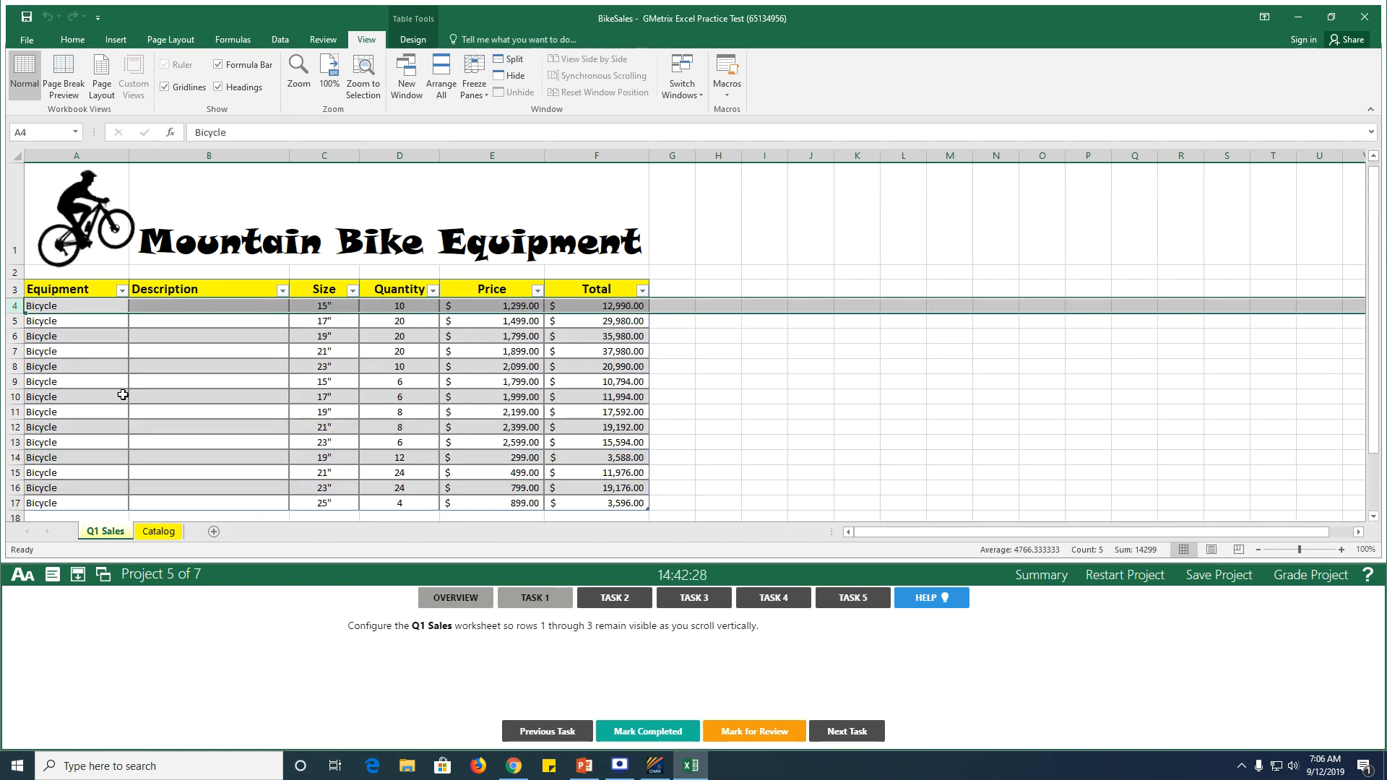
click(643, 732)
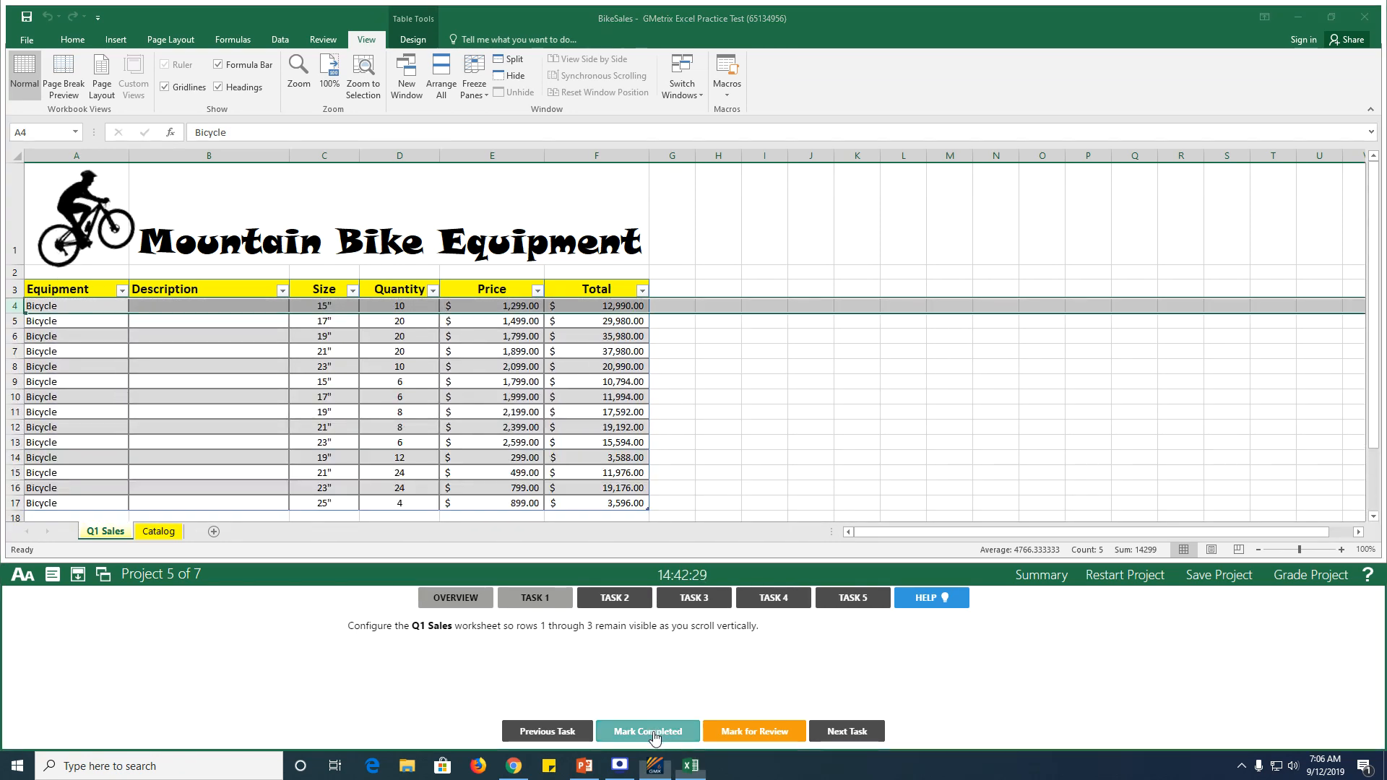
Open Task 2, set the Subject in the workbook's document properties to Equipment Draft, and mark the task completed.
click(592, 606)
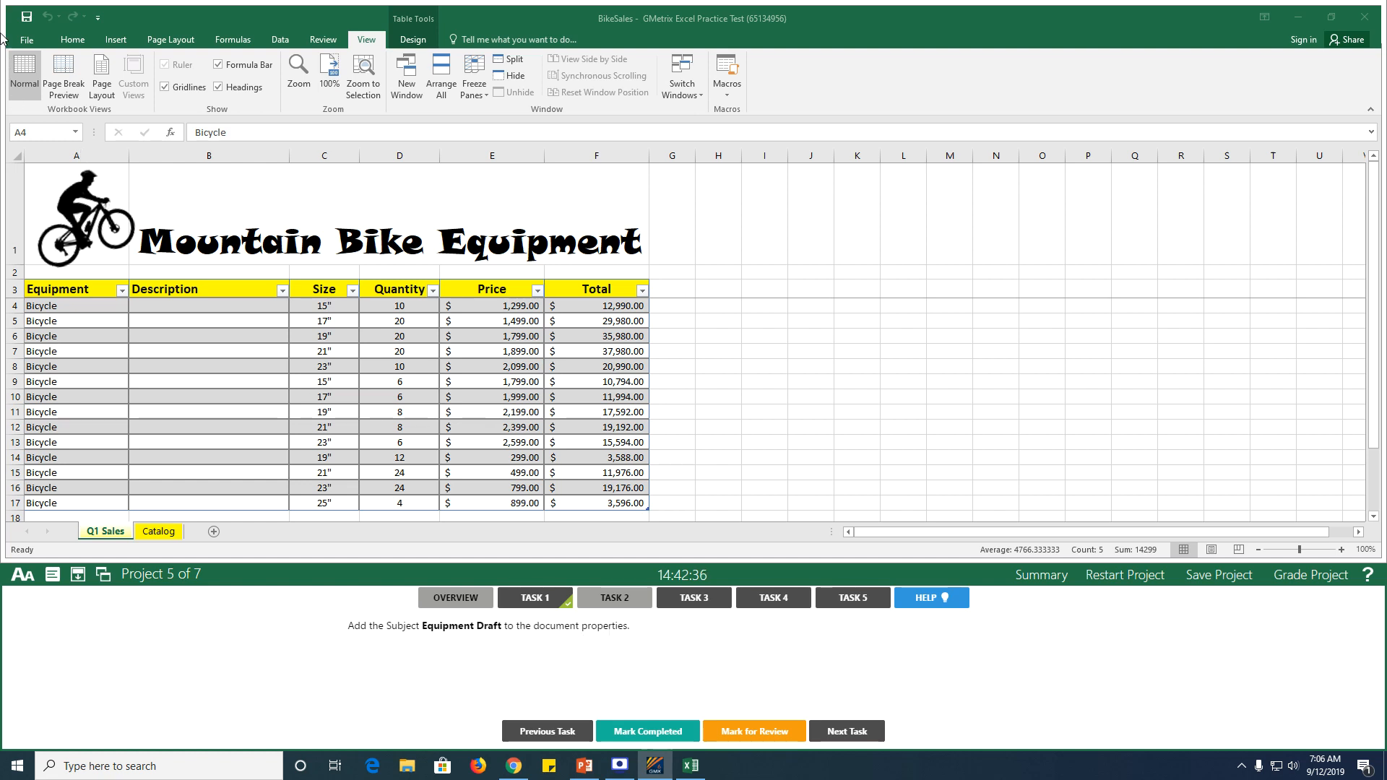
click(26, 41)
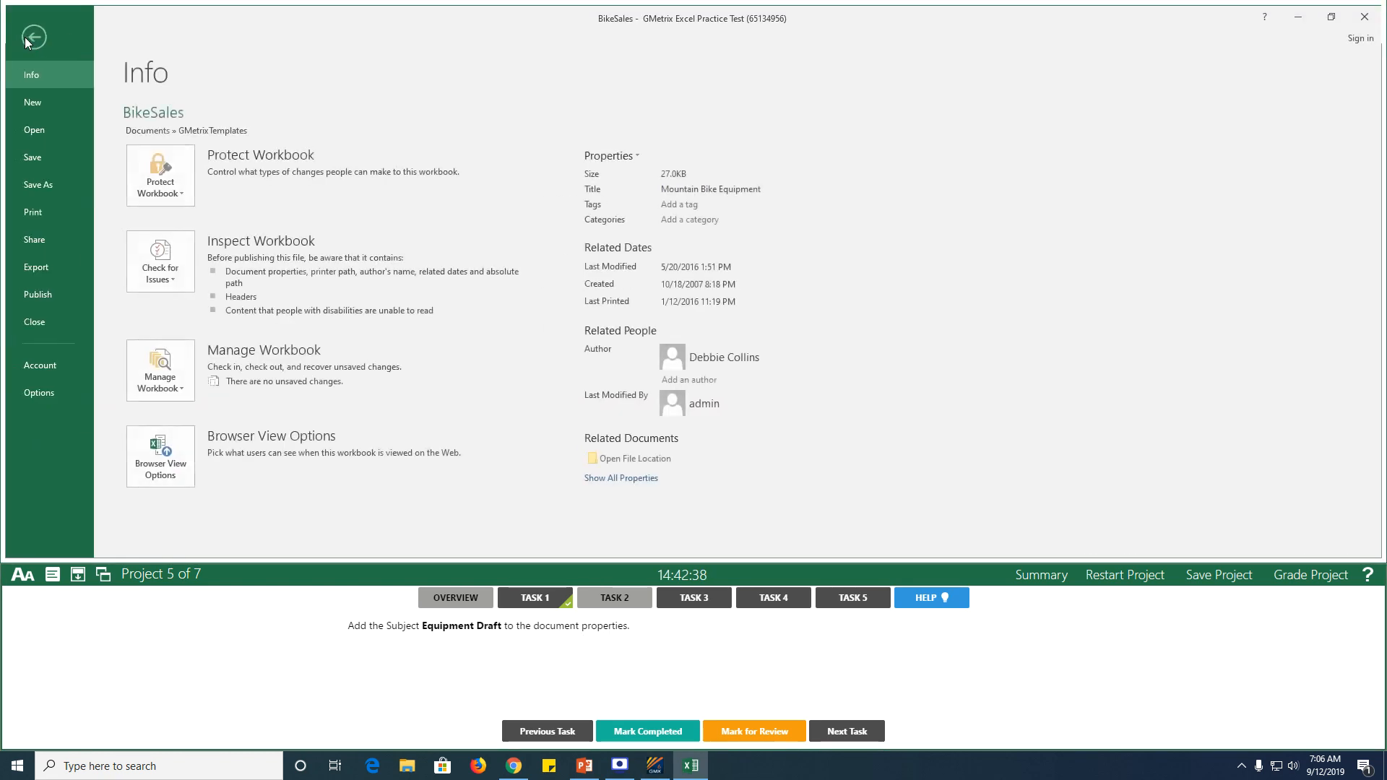
click(639, 480)
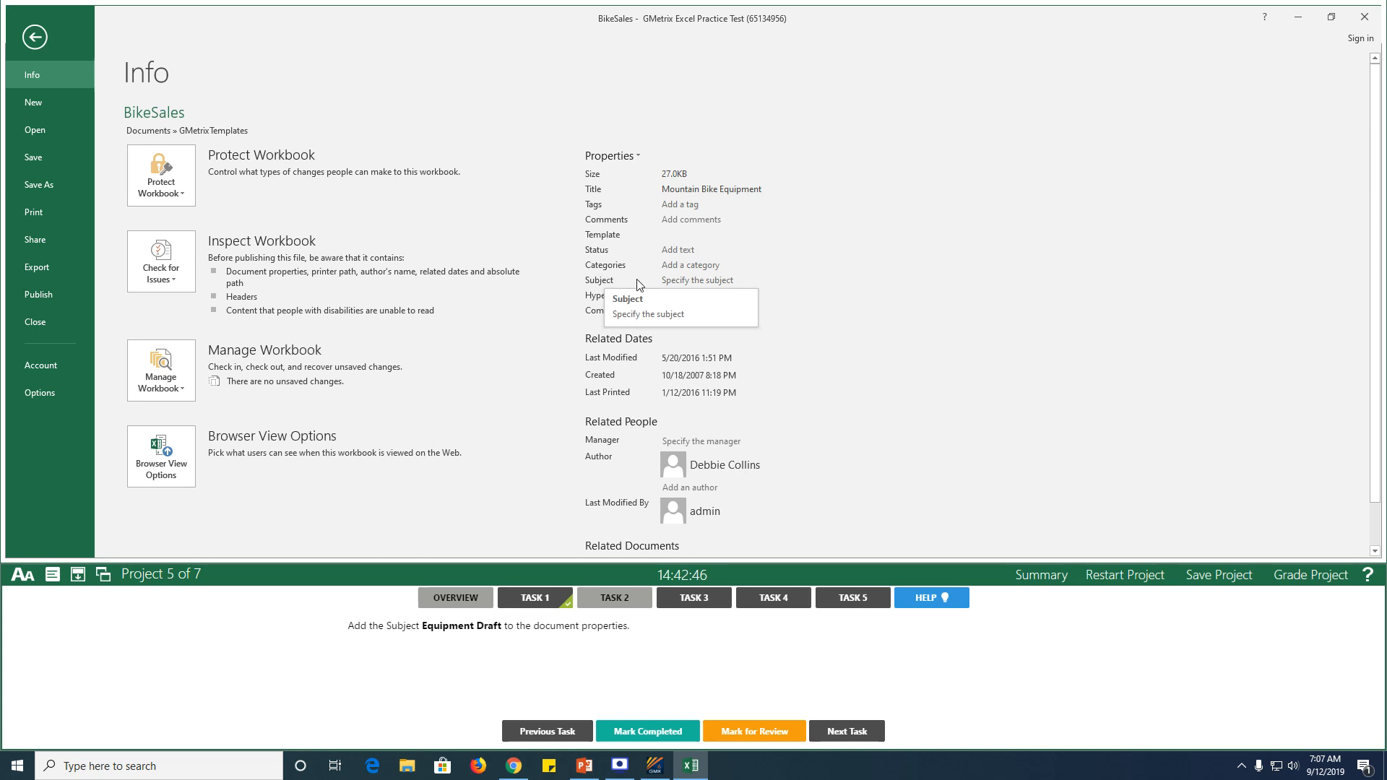
click(666, 281)
click(666, 281)
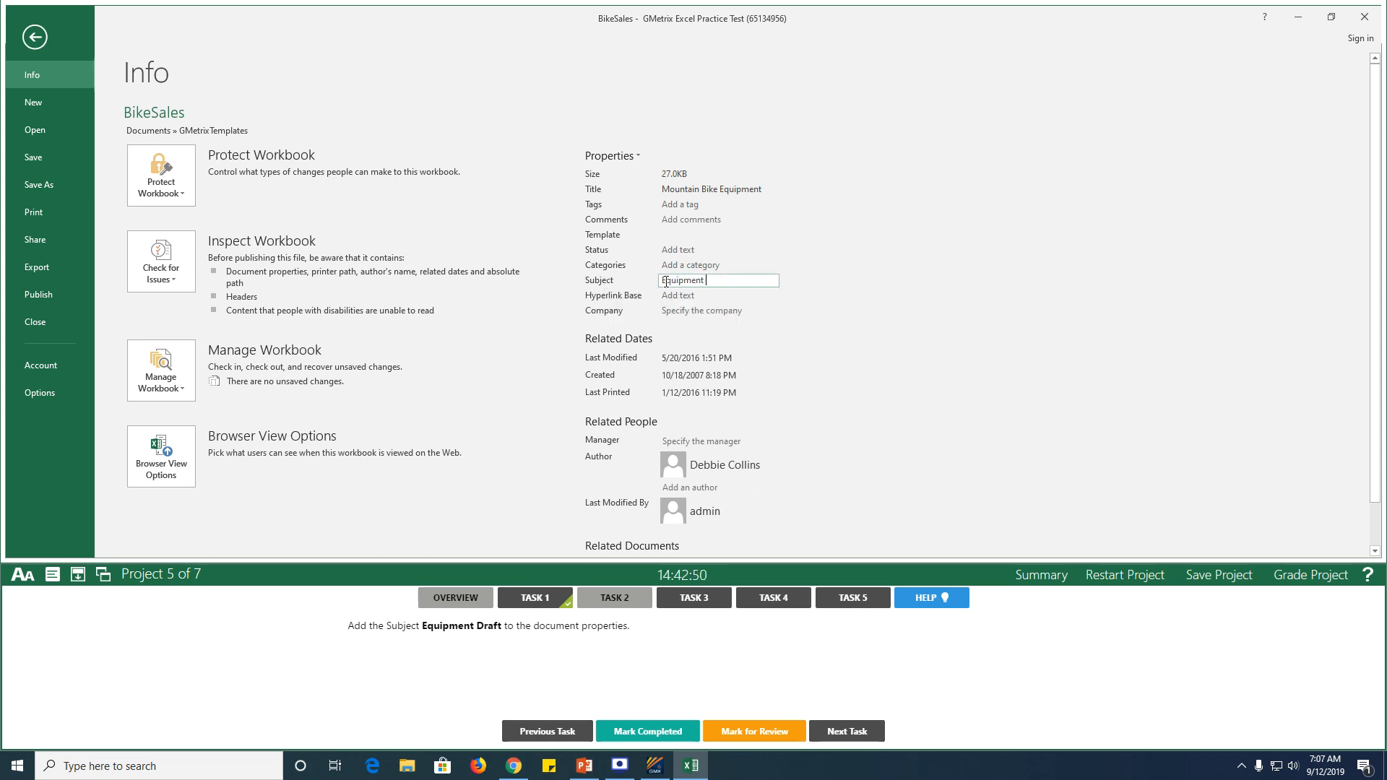
text(Equipment Draft)
click(562, 289)
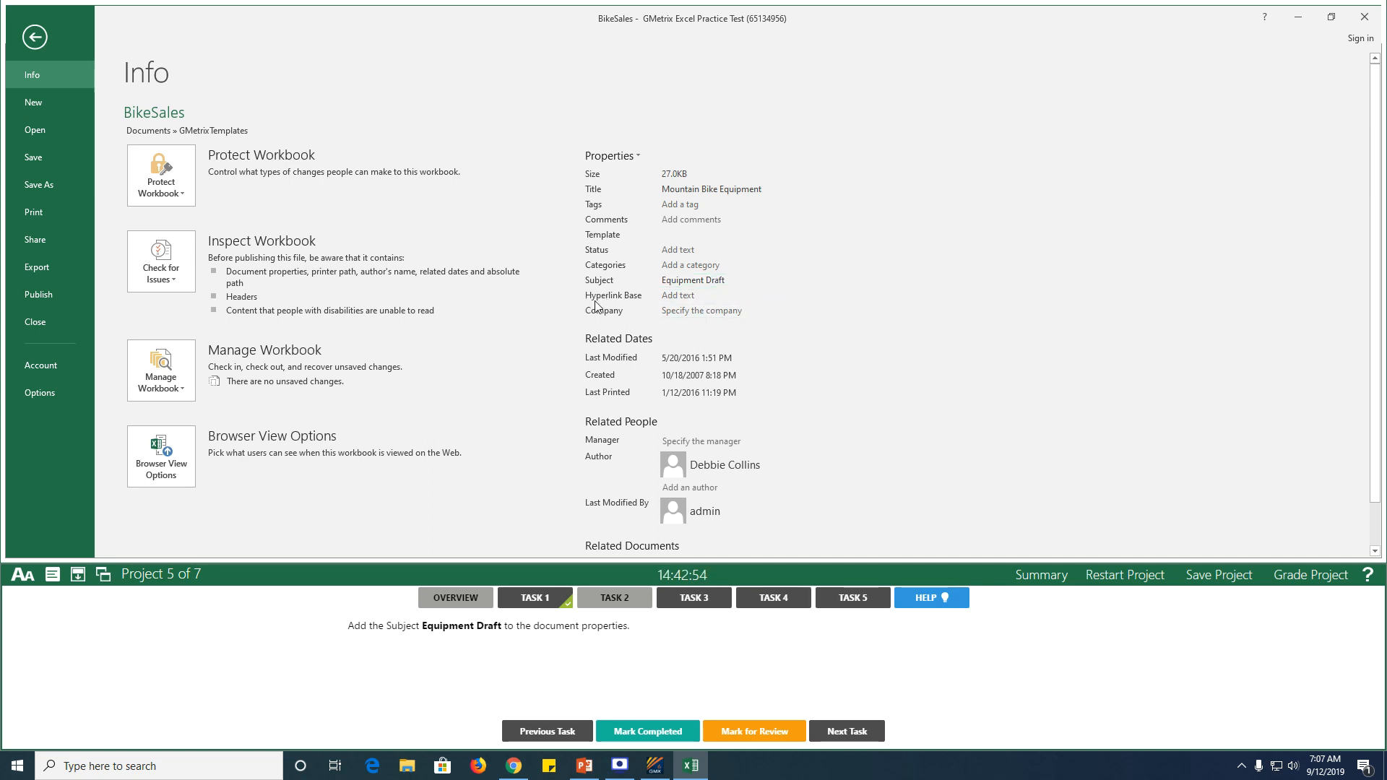
click(627, 726)
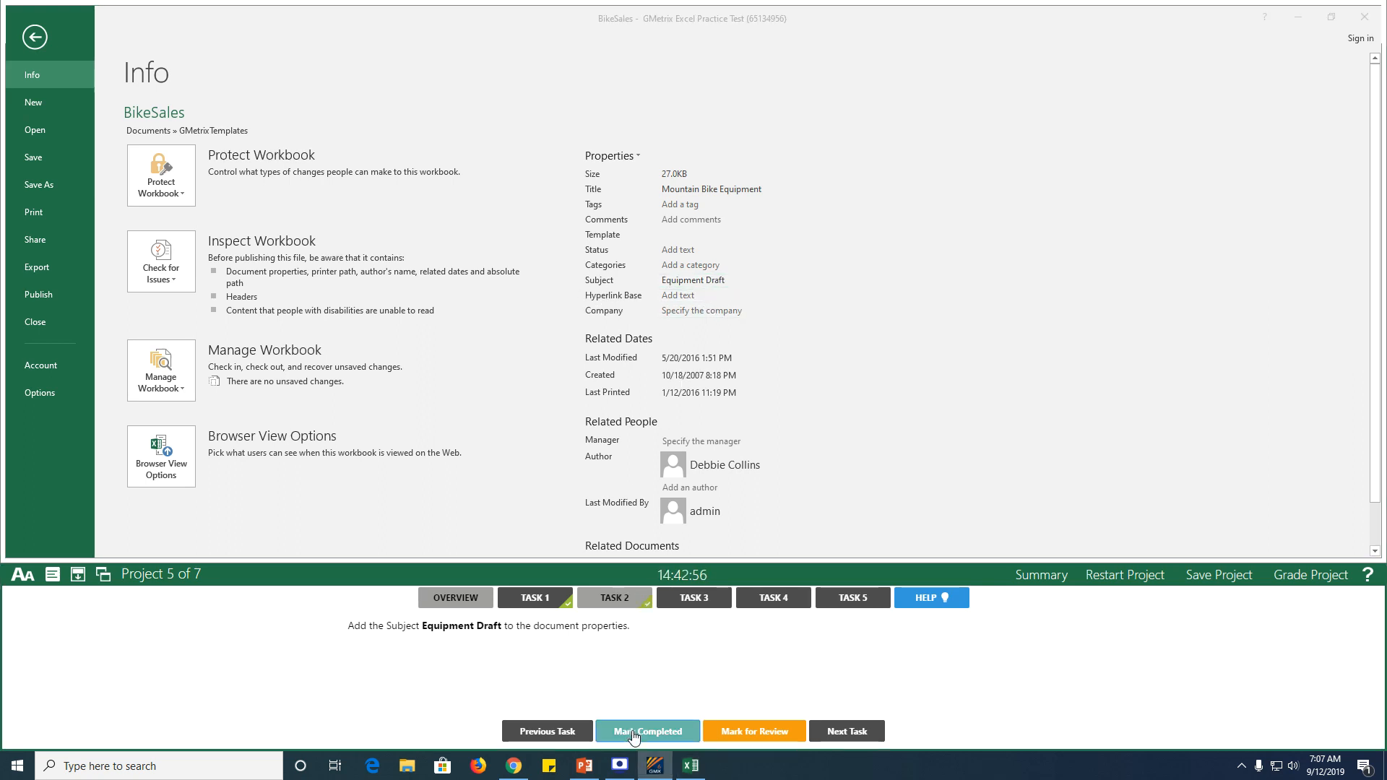
Open Task 3, set A1:F17 as the print area of the Q1 Sales worksheet, and mark the task completed.
click(699, 605)
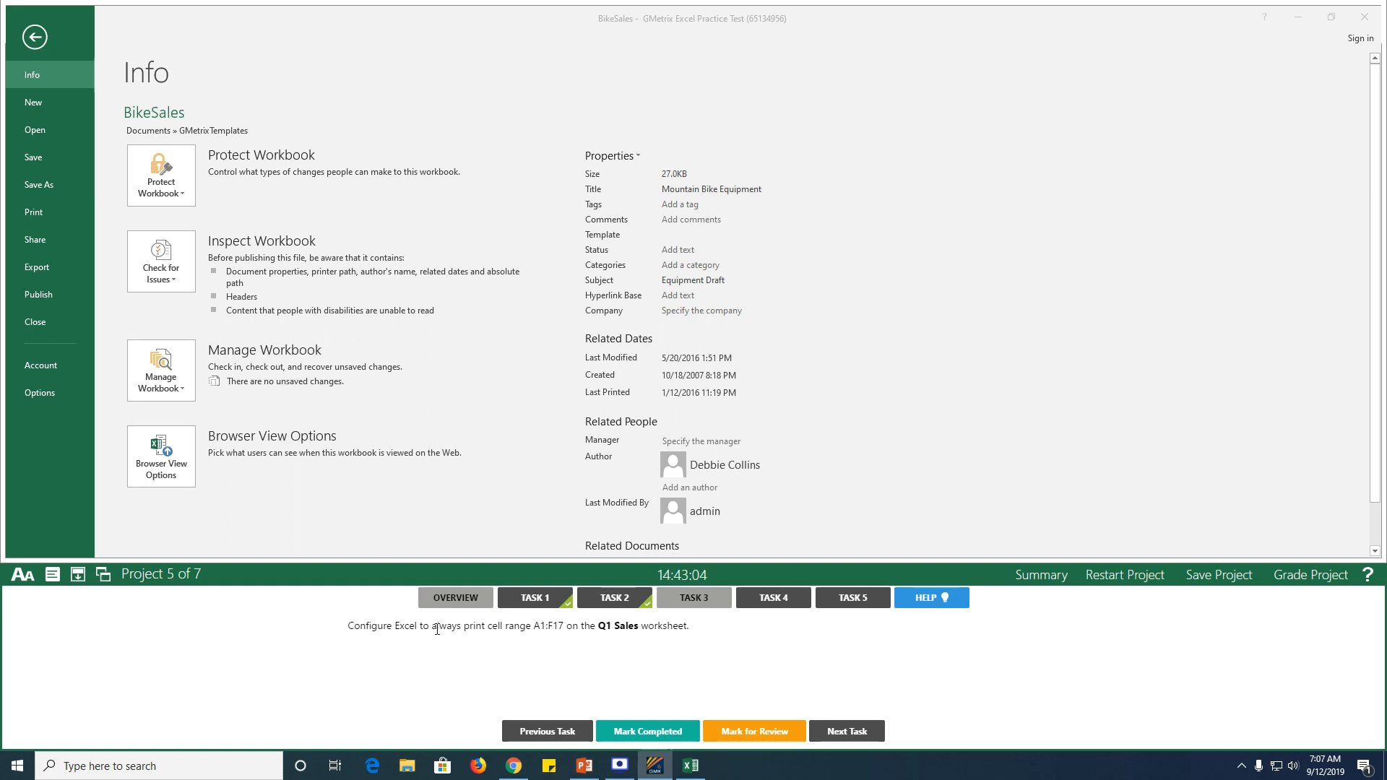
click(42, 33)
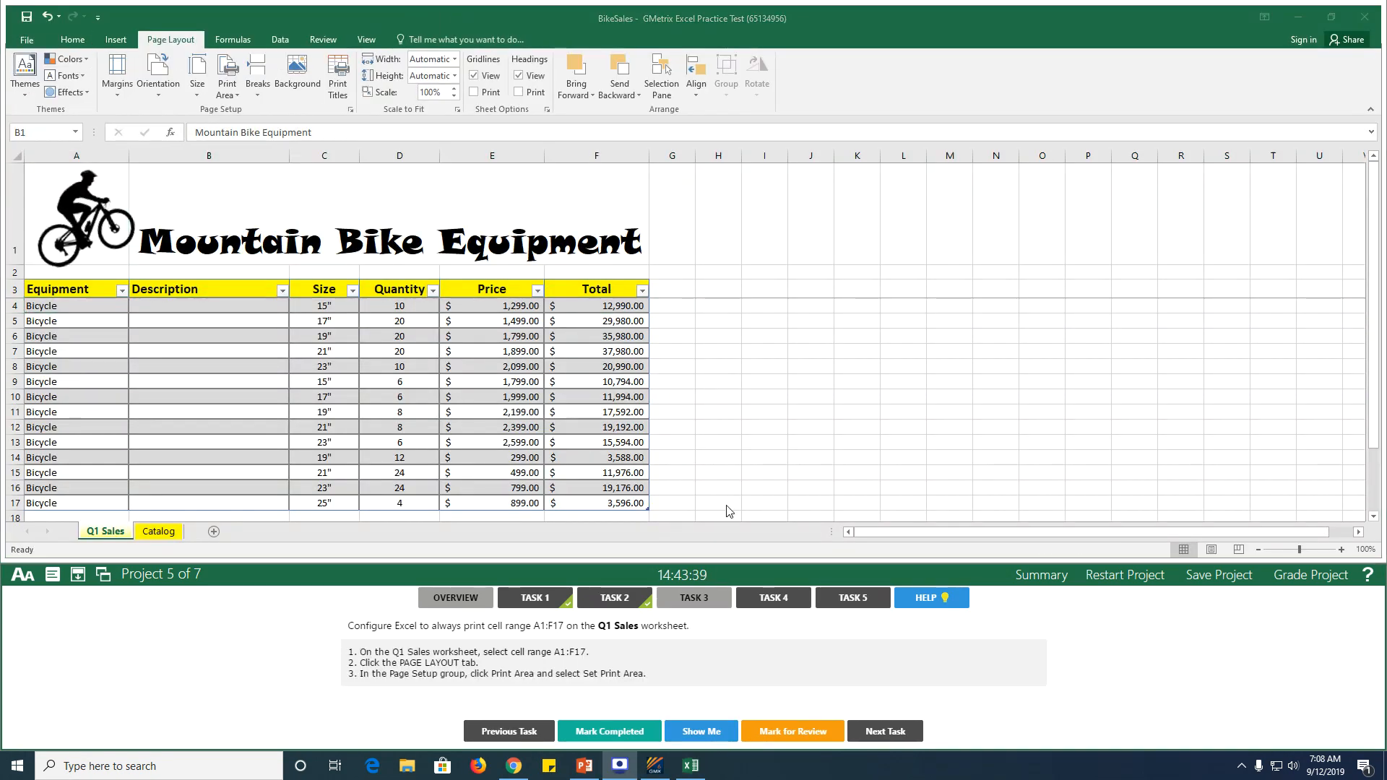
click(931, 597)
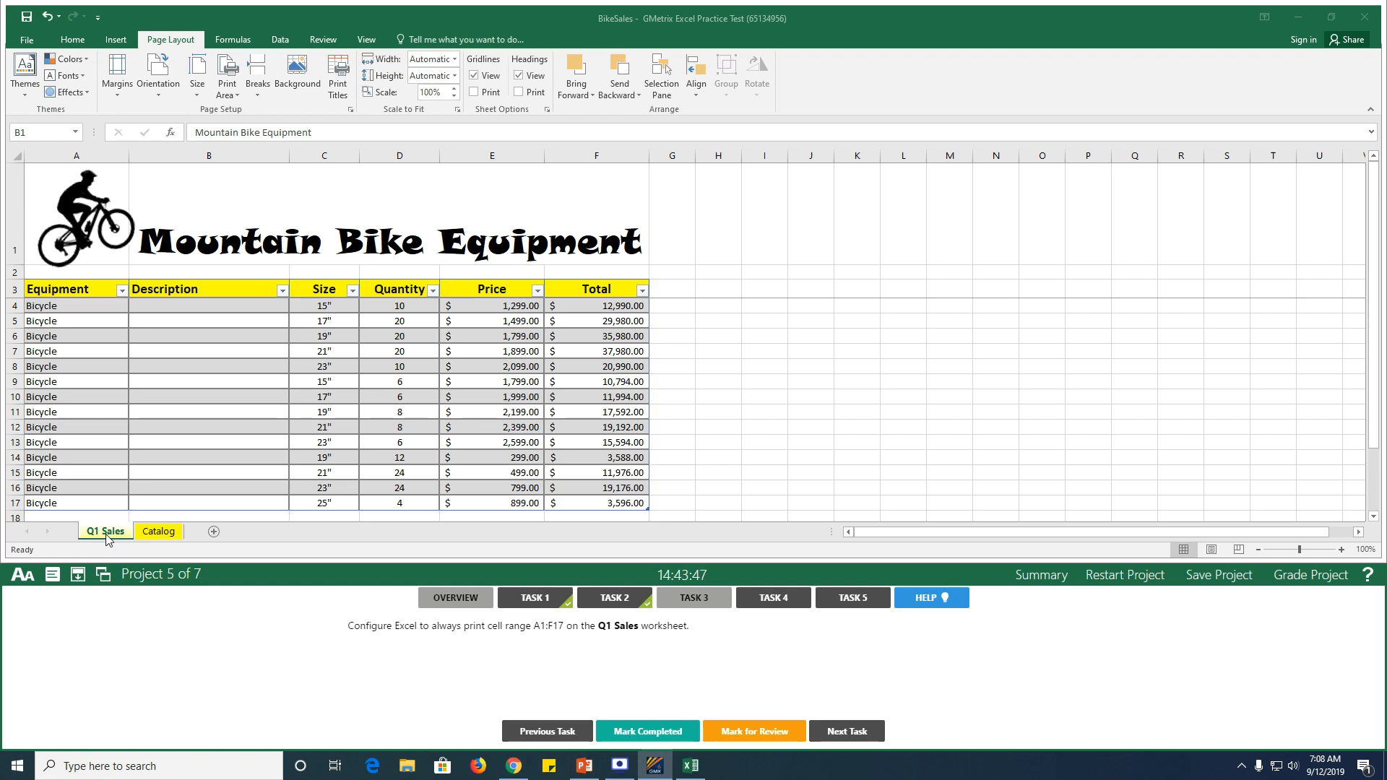
click(32, 177)
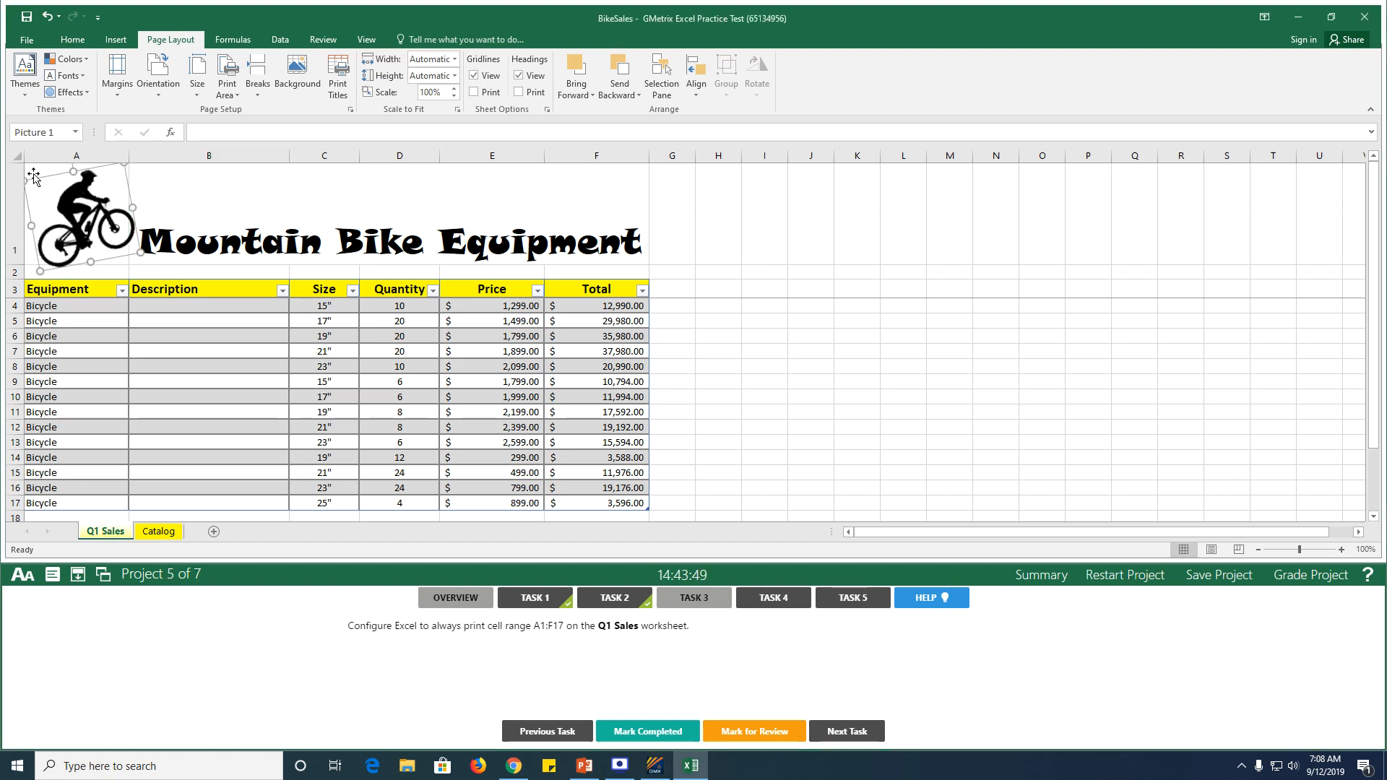
click(32, 170)
drag(78, 189, 570, 502)
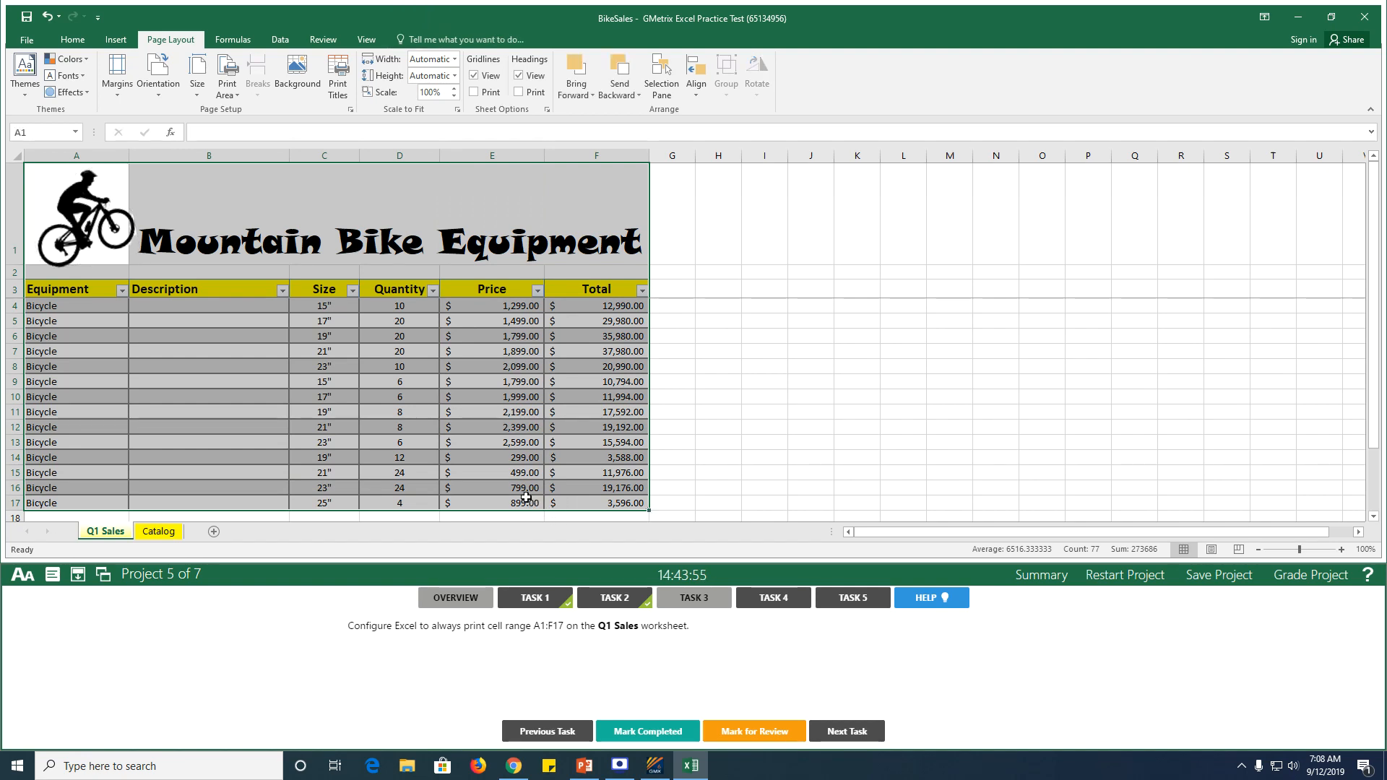
click(81, 41)
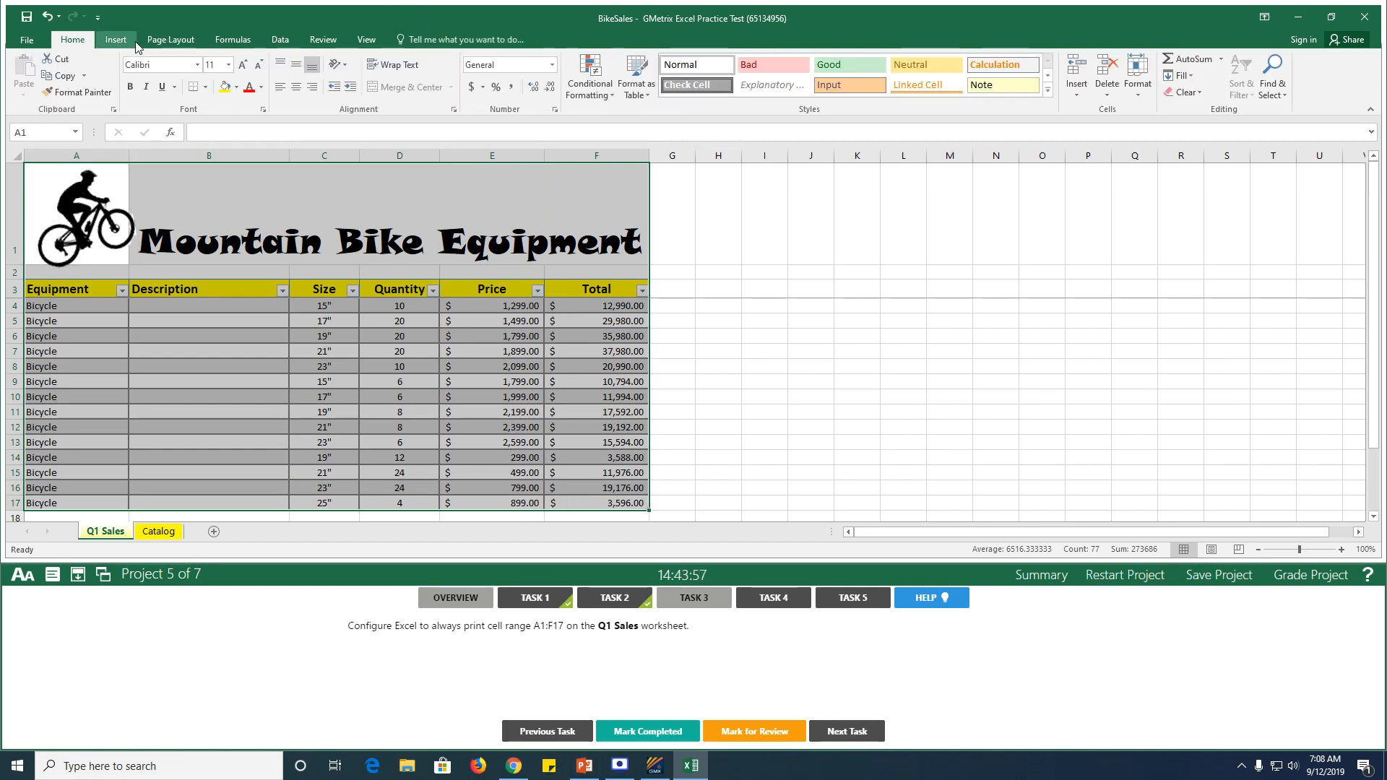
click(163, 43)
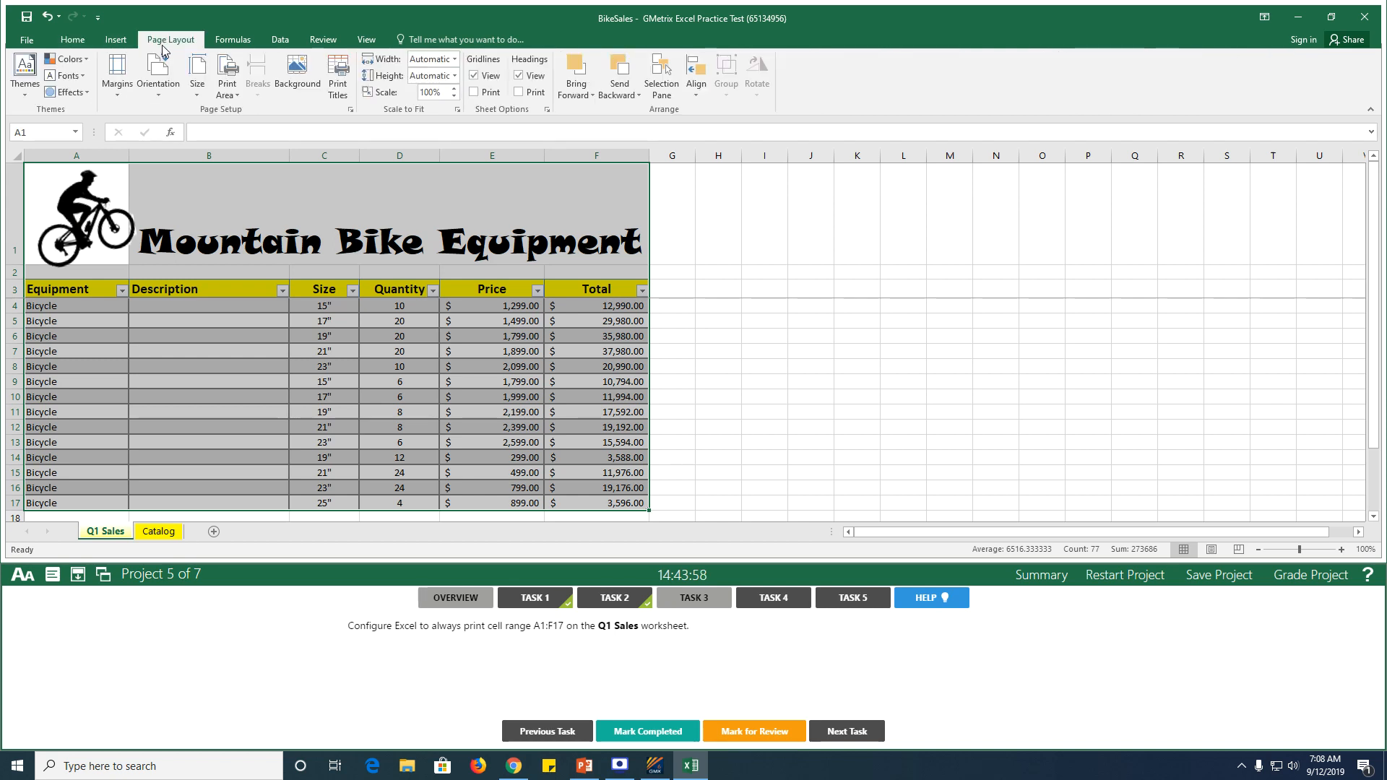
click(229, 100)
click(245, 108)
click(647, 733)
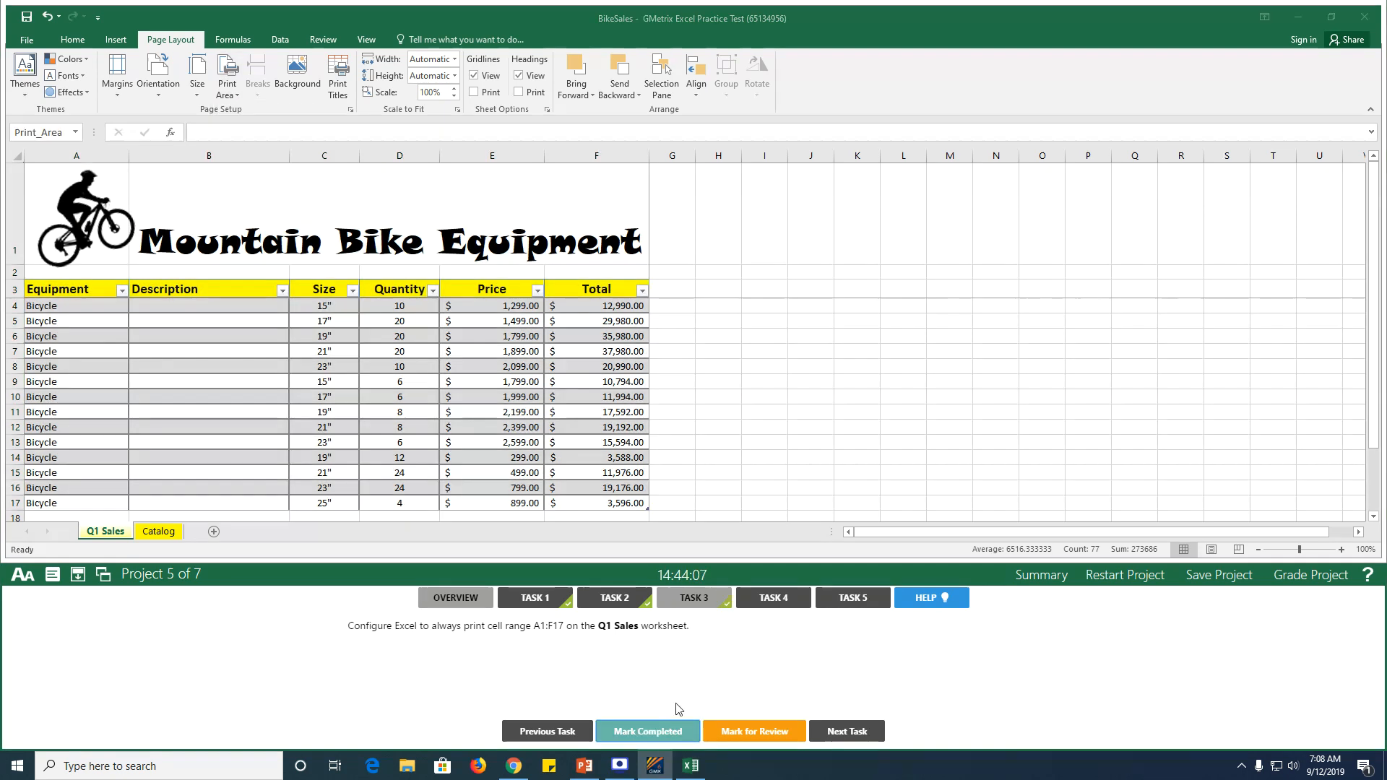
Open Task 4, enter =SUM(F7:F17) in cell B19 of the Q1 Sales worksheet, and mark the task completed.
click(770, 606)
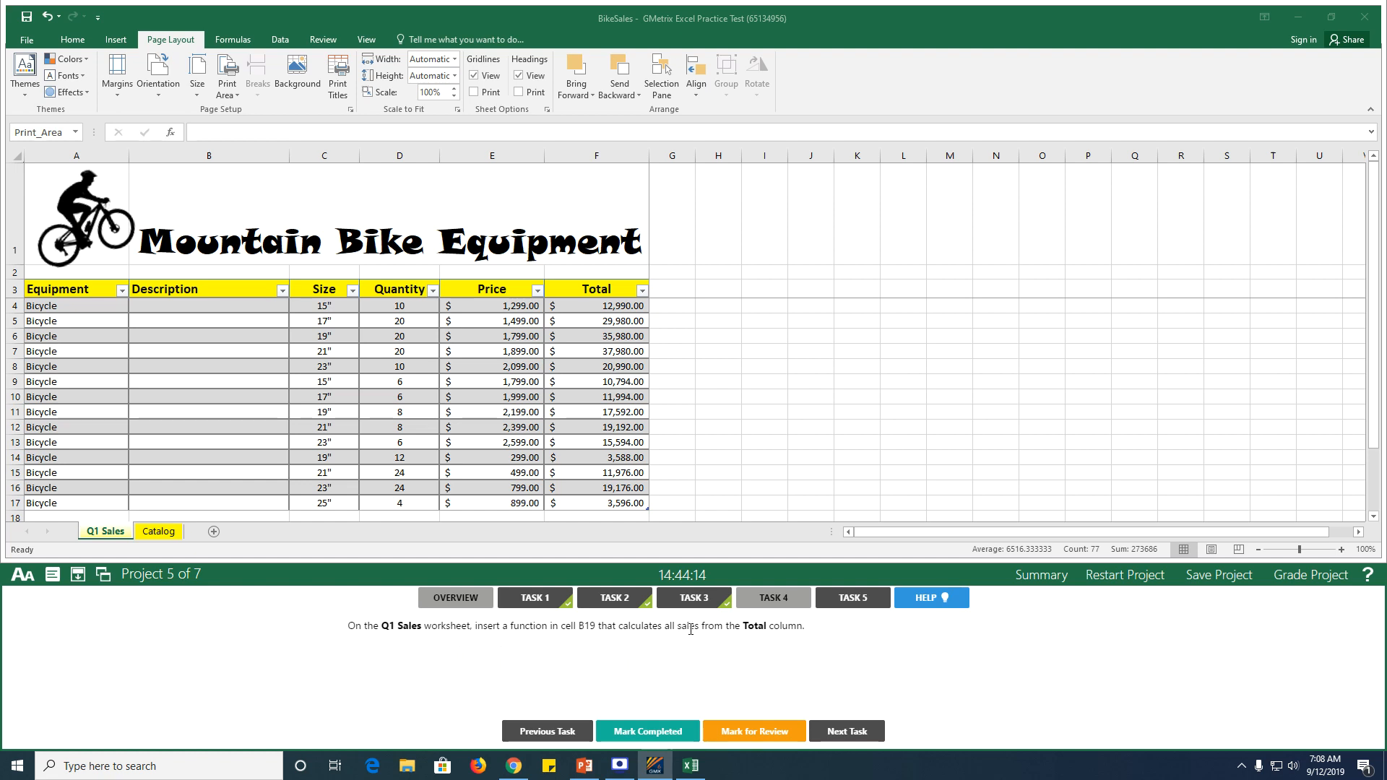
scroll(310, 495, down, 1)
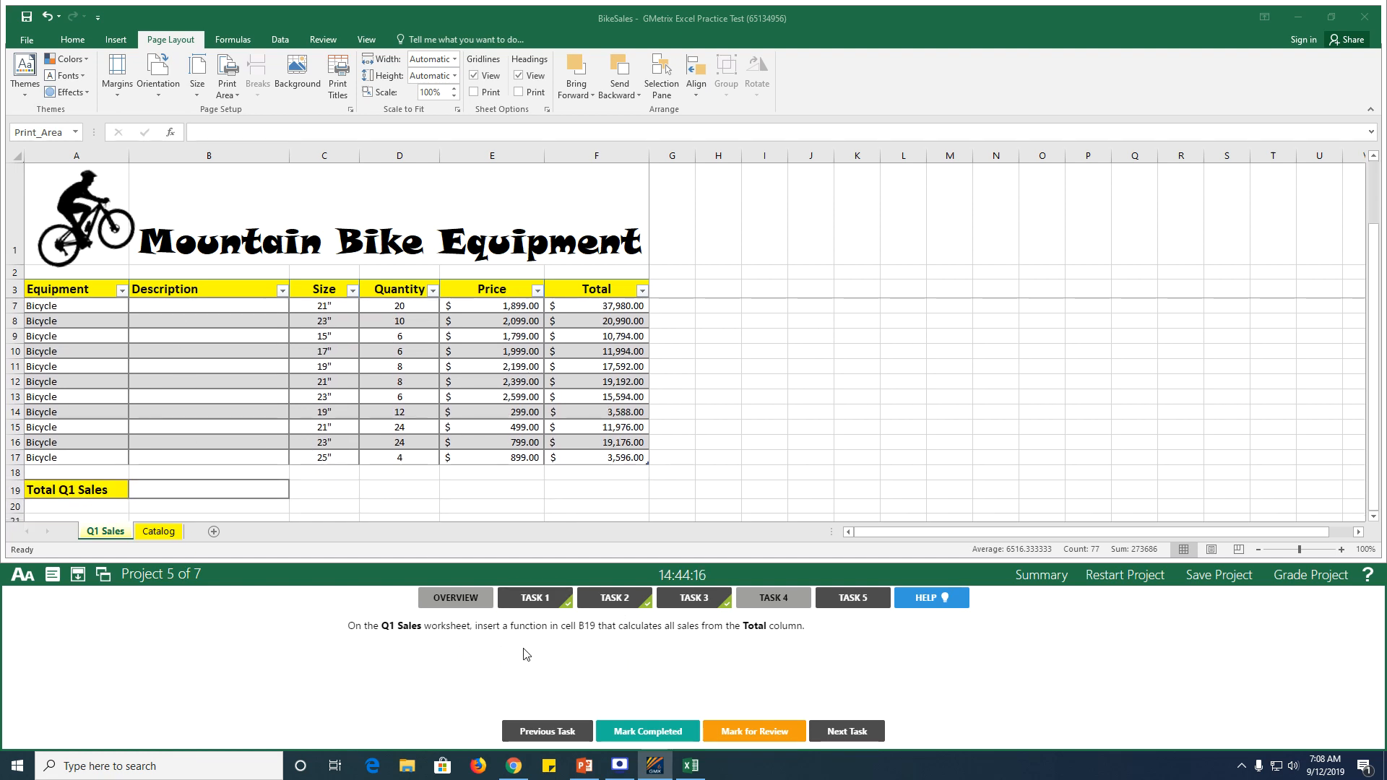
click(144, 492)
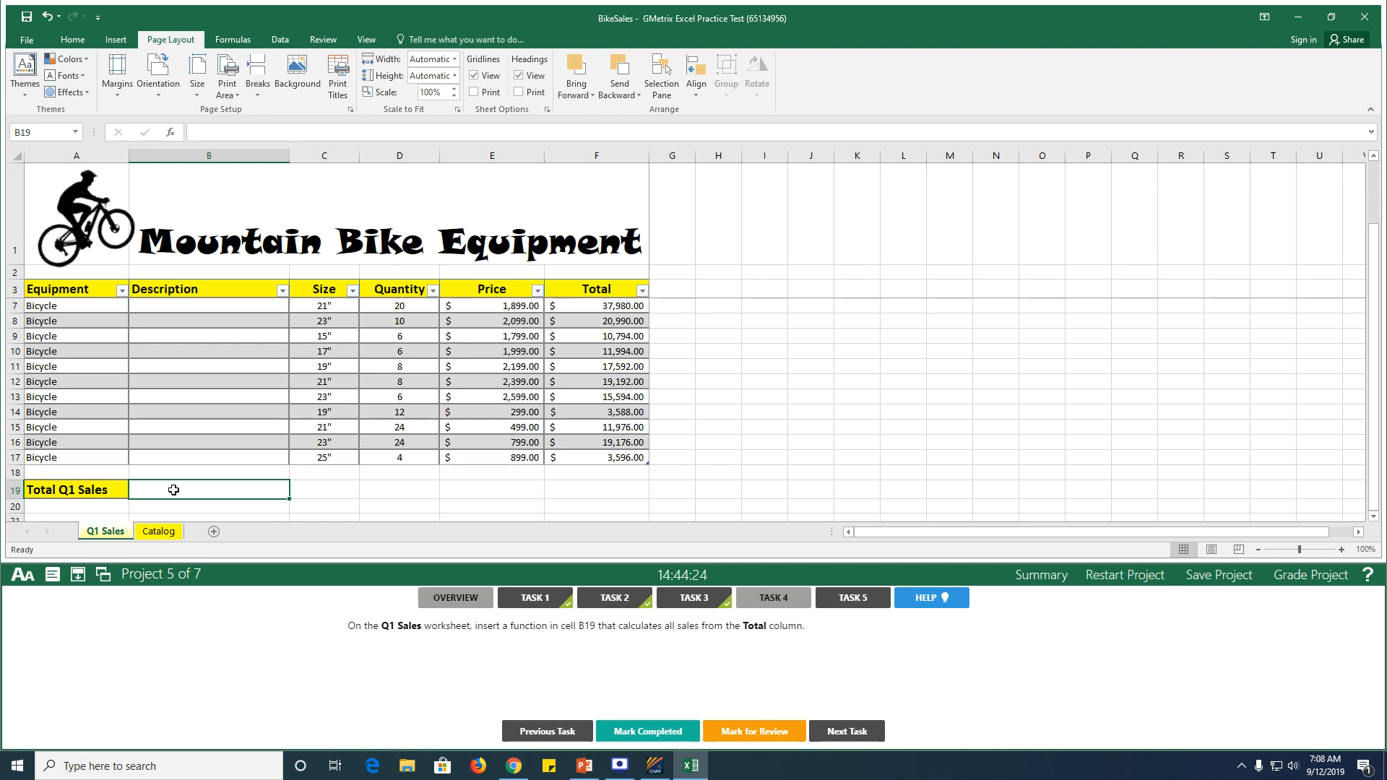
text(=sum)
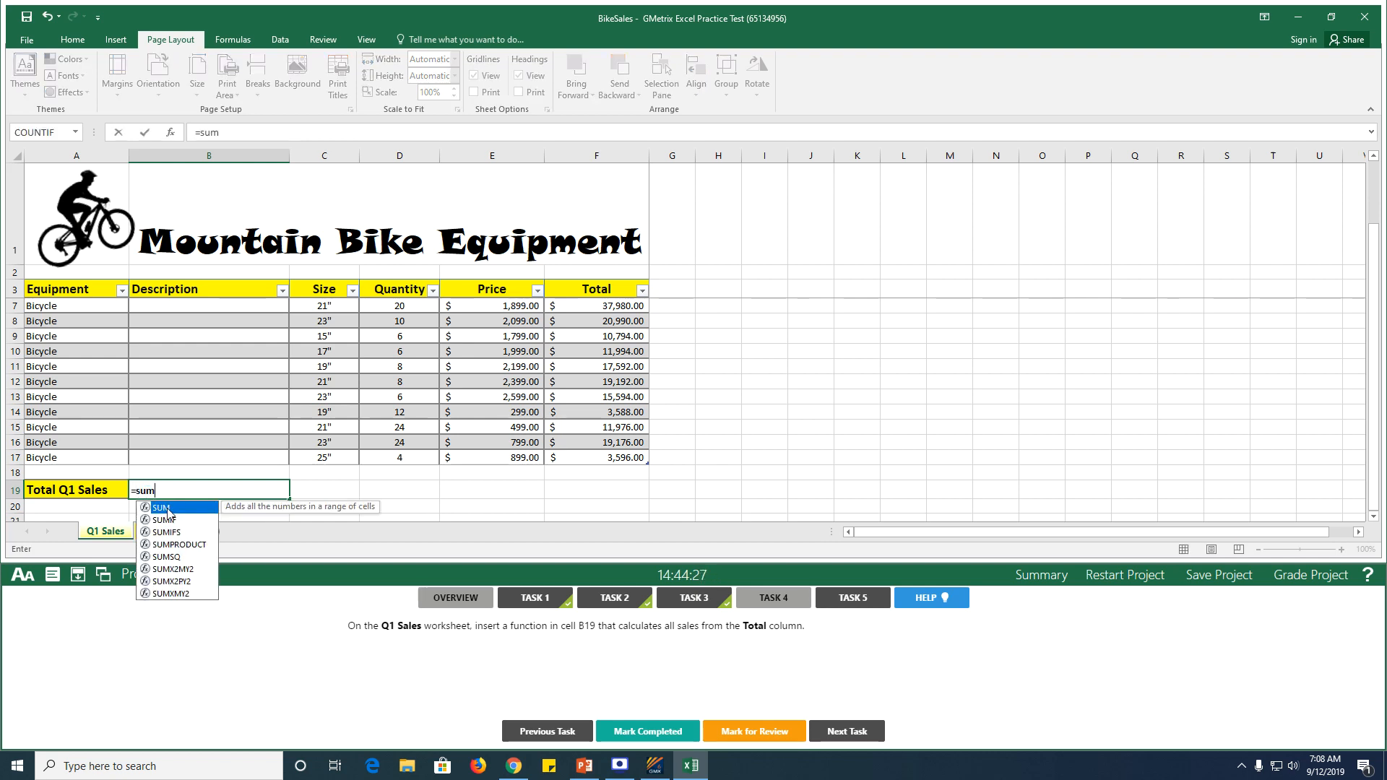
double_click(167, 511)
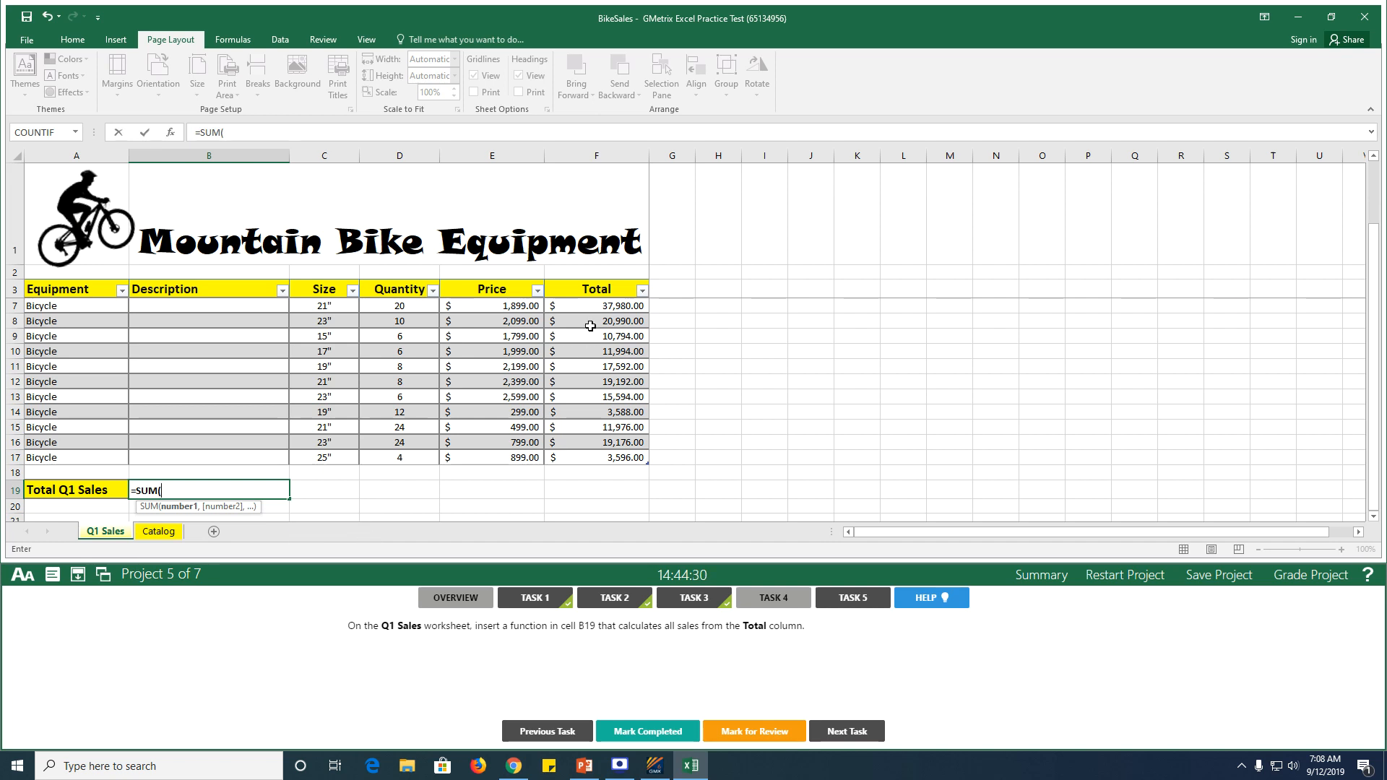
drag(582, 309, 590, 459)
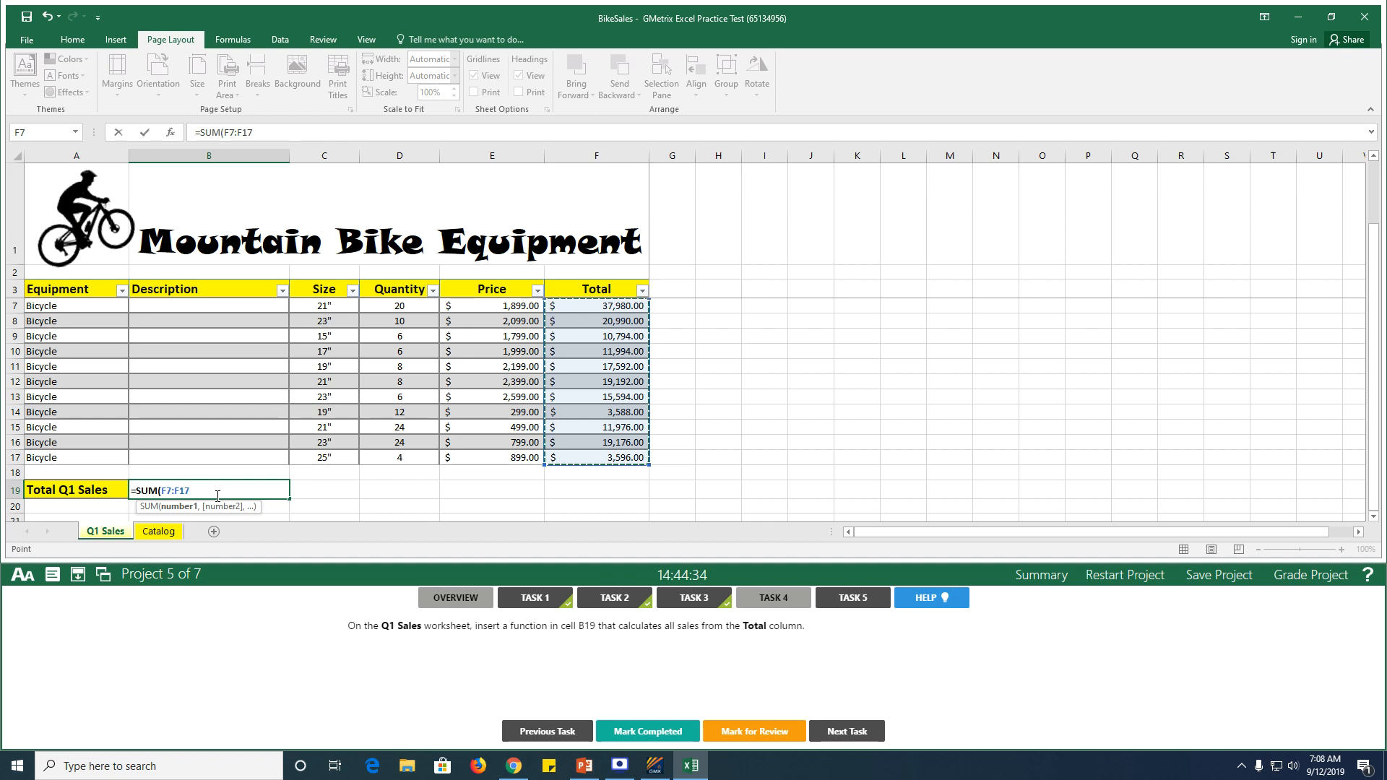
text())
key(Return)
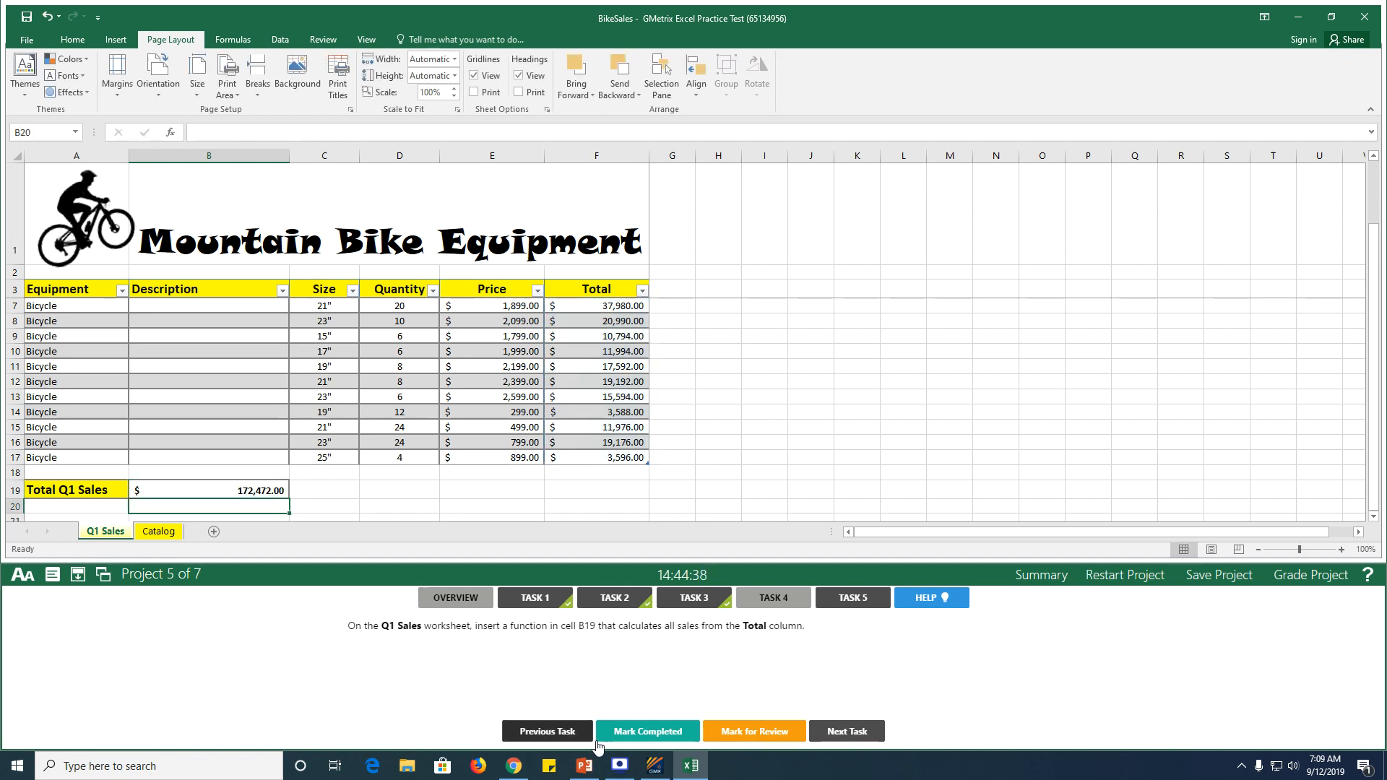
click(643, 732)
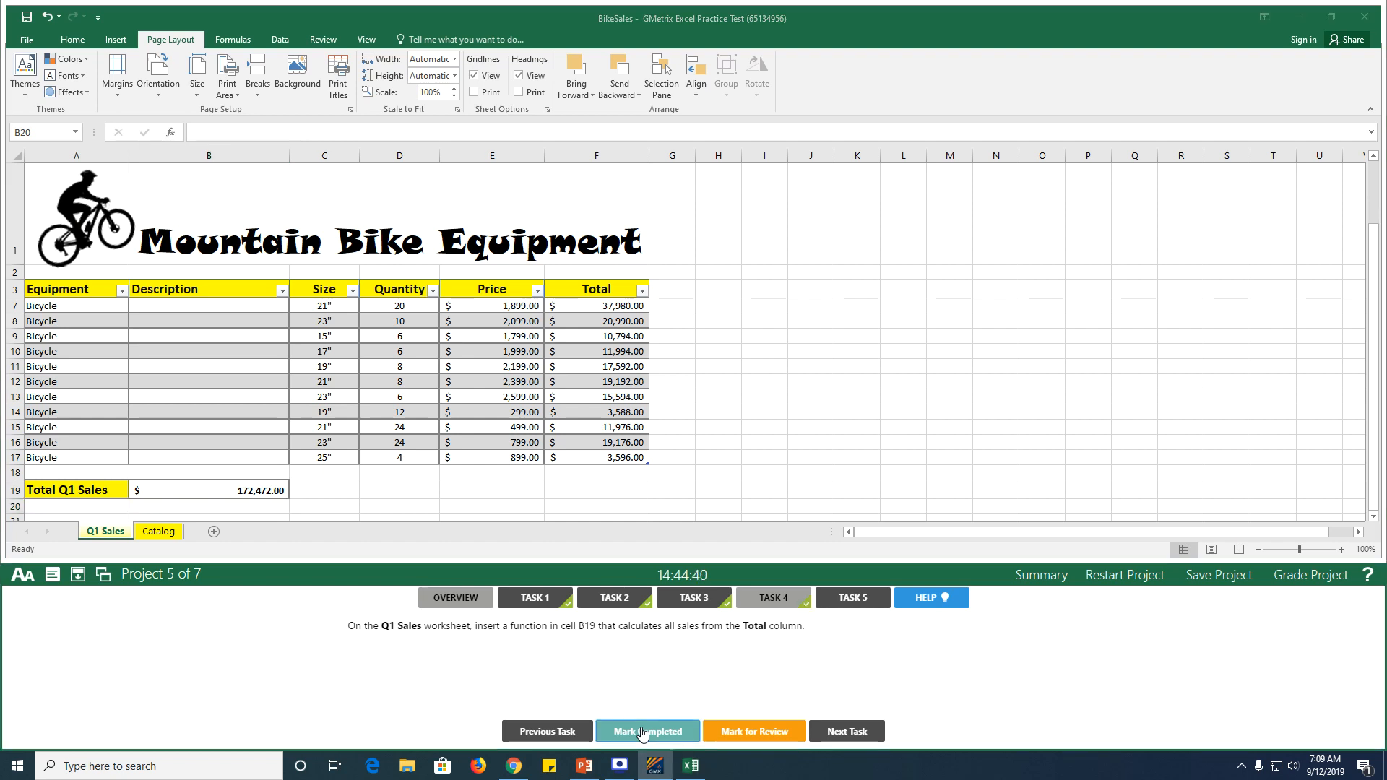
click(848, 609)
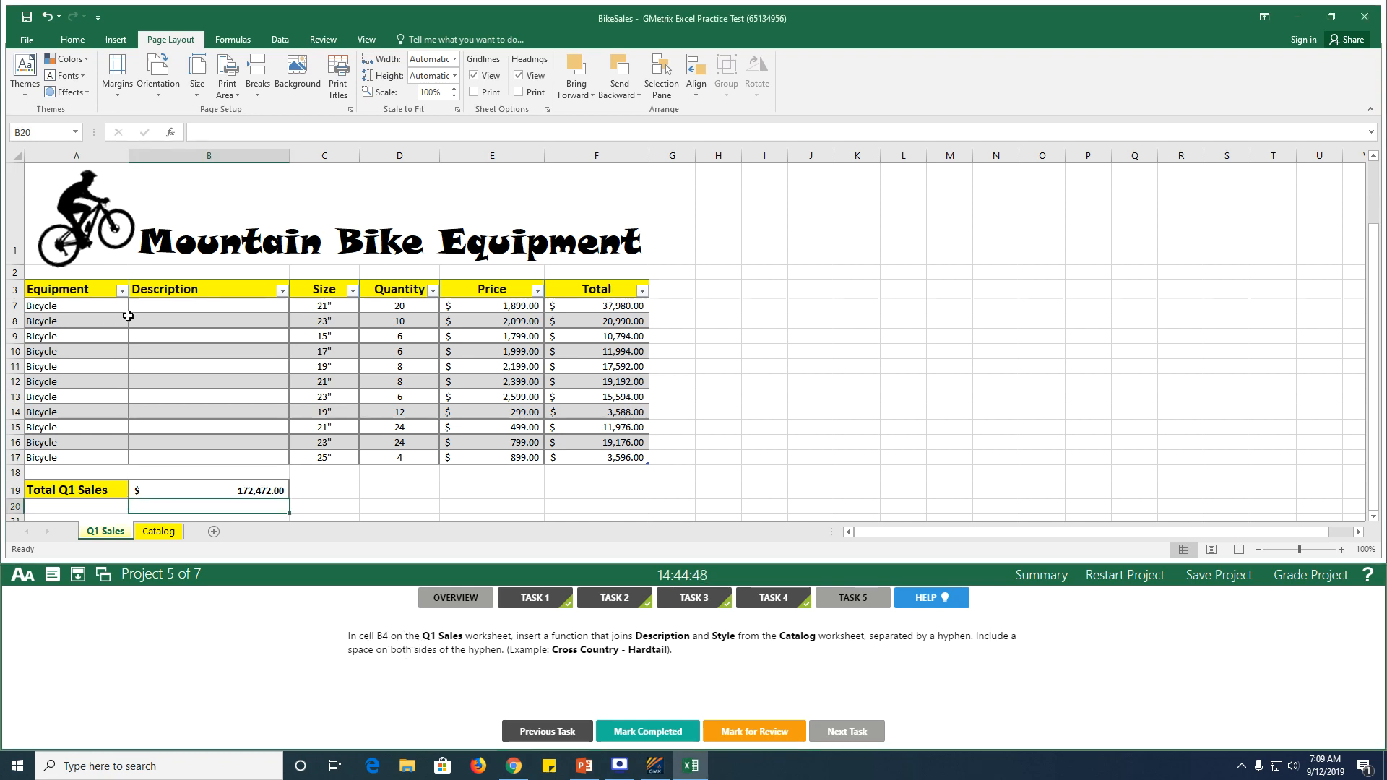
scroll(165, 306, up, 1)
click(166, 307)
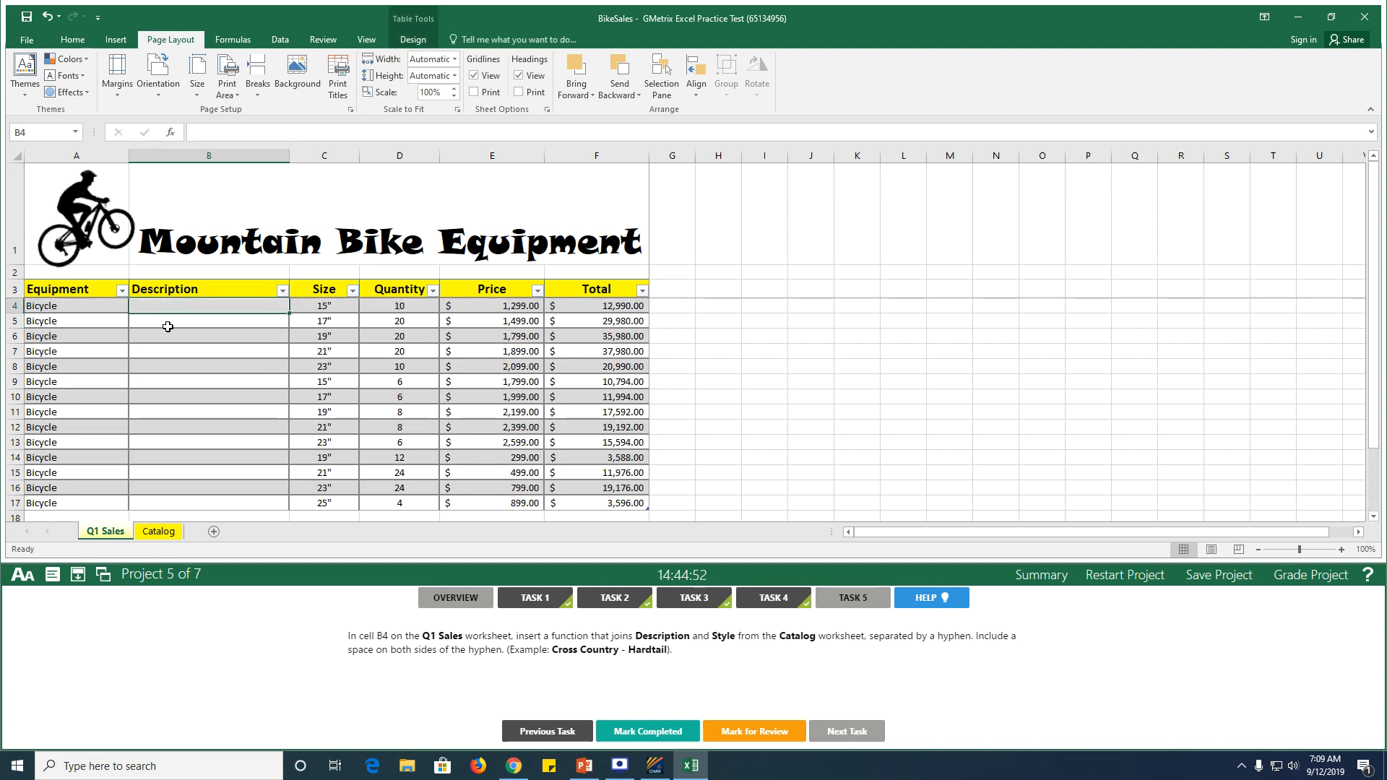
scroll(168, 372, down, 2)
scroll(168, 372, up, 1)
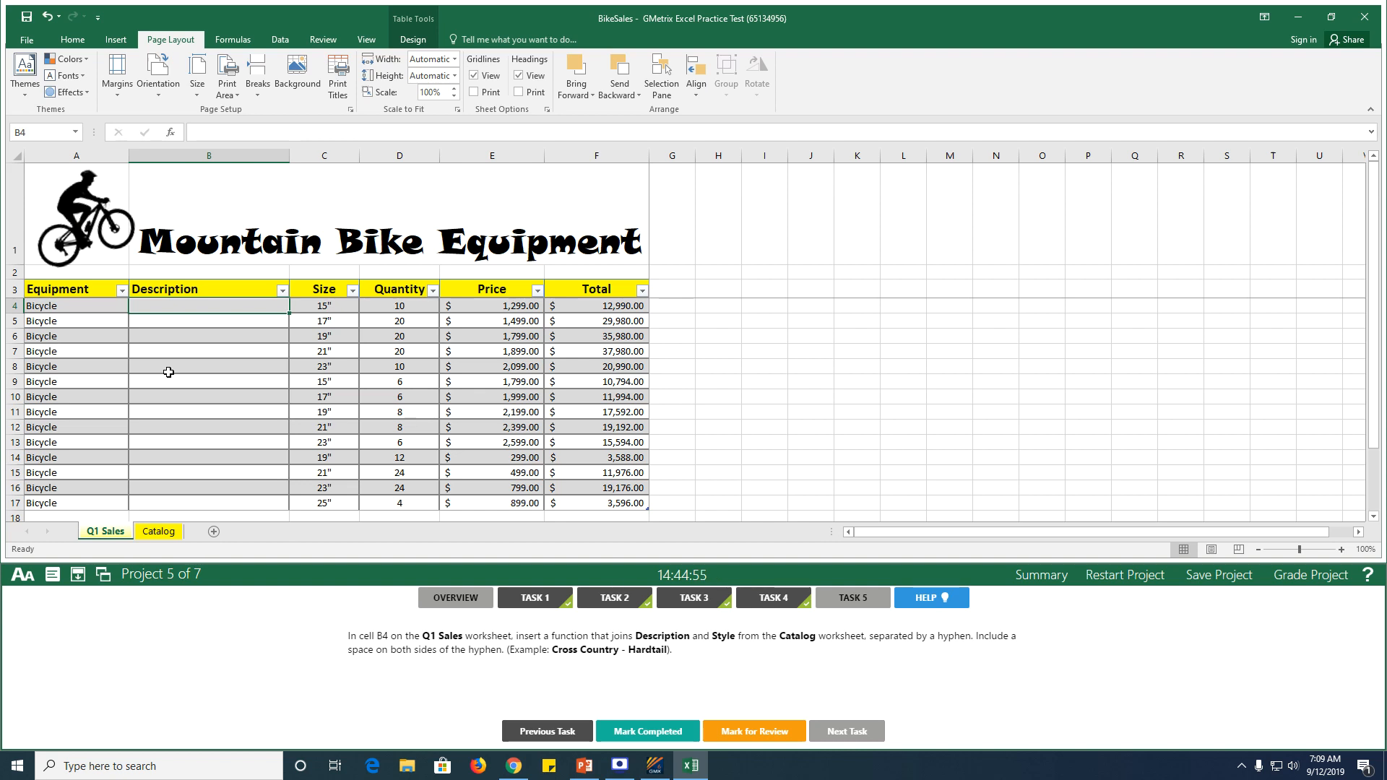
Return to Task 4 and replace the range in cell B19's formula with F4:F17, the whole Total column, as =SUM(Table1[Total]).
click(769, 600)
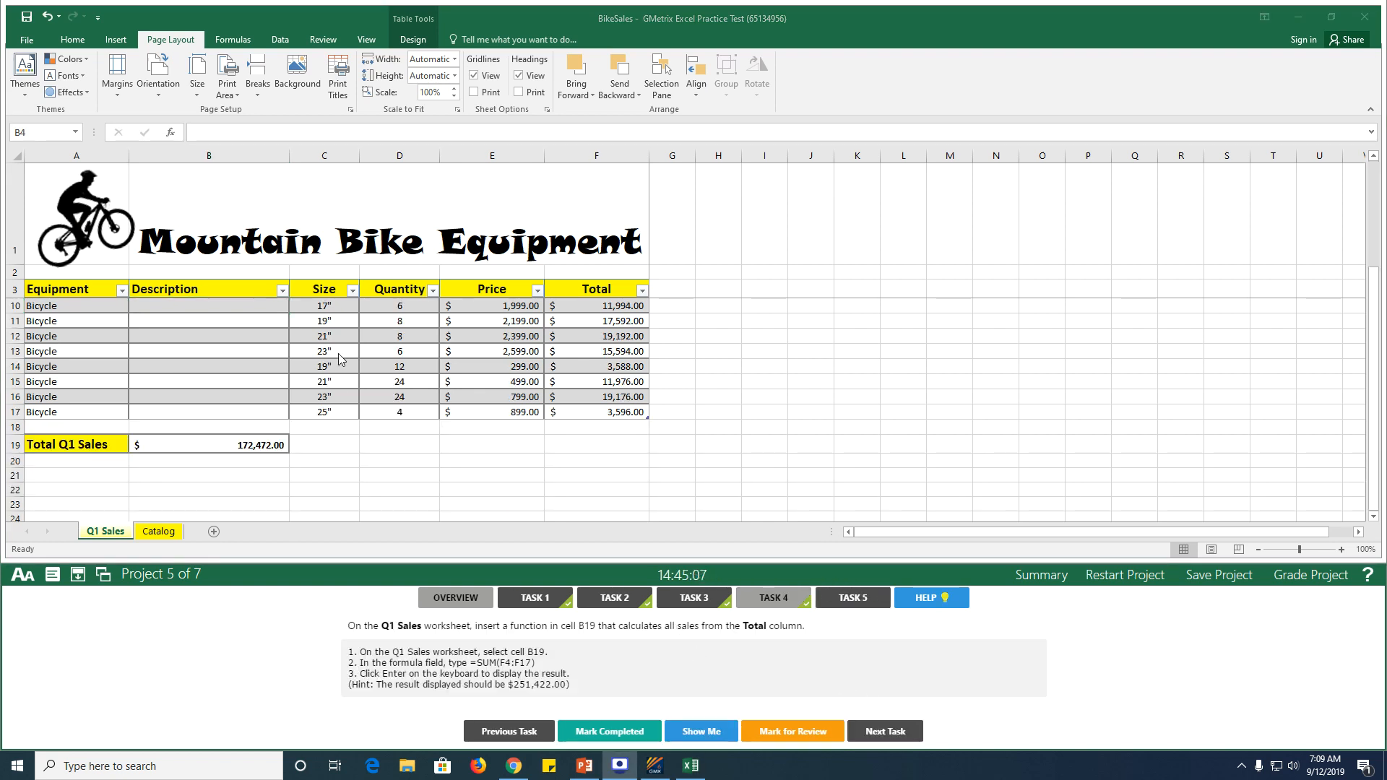
scroll(205, 375, up, 2)
scroll(206, 382, down, 2)
click(240, 447)
double_click(240, 447)
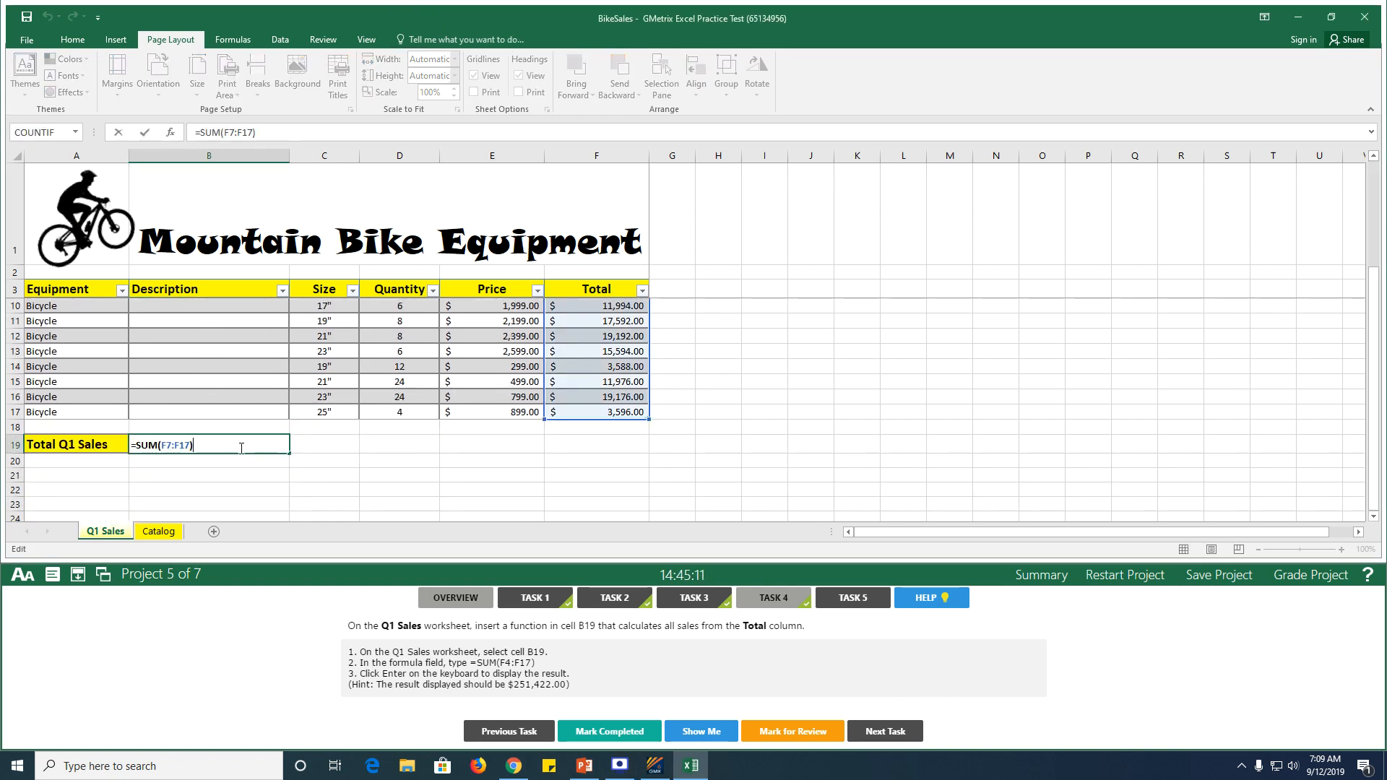
click(172, 445)
key(BackSpace)
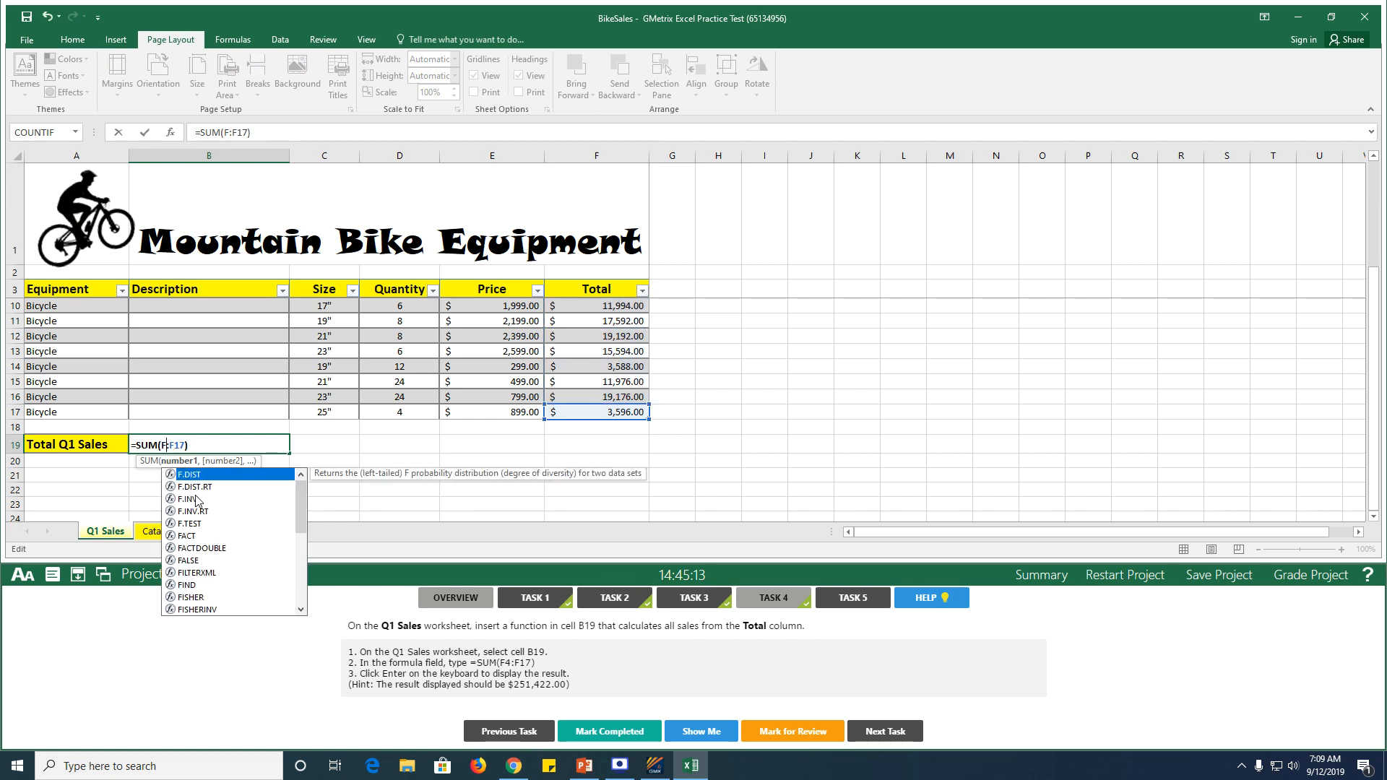
key(BackSpace)
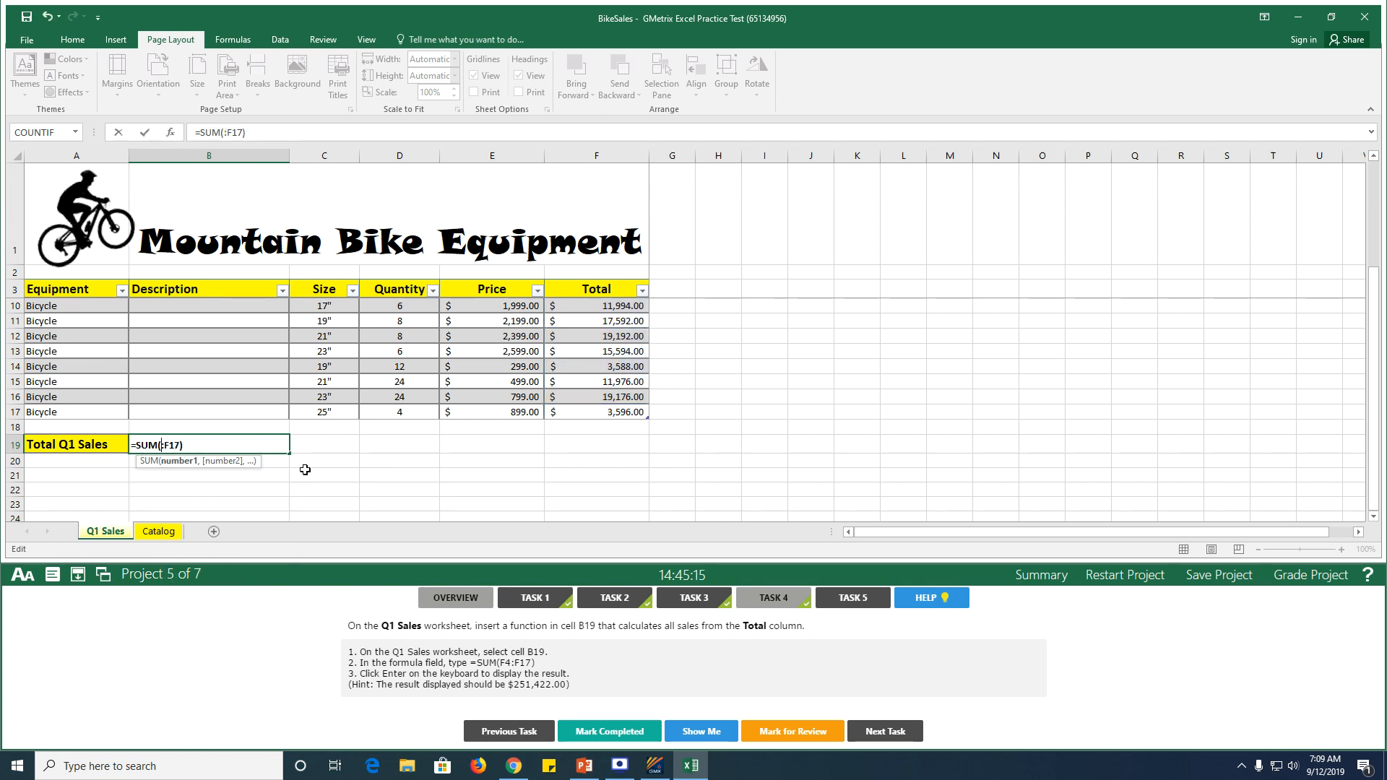
key(Delete)
key(Delete)
key(Delete)
scroll(508, 398, up, 2)
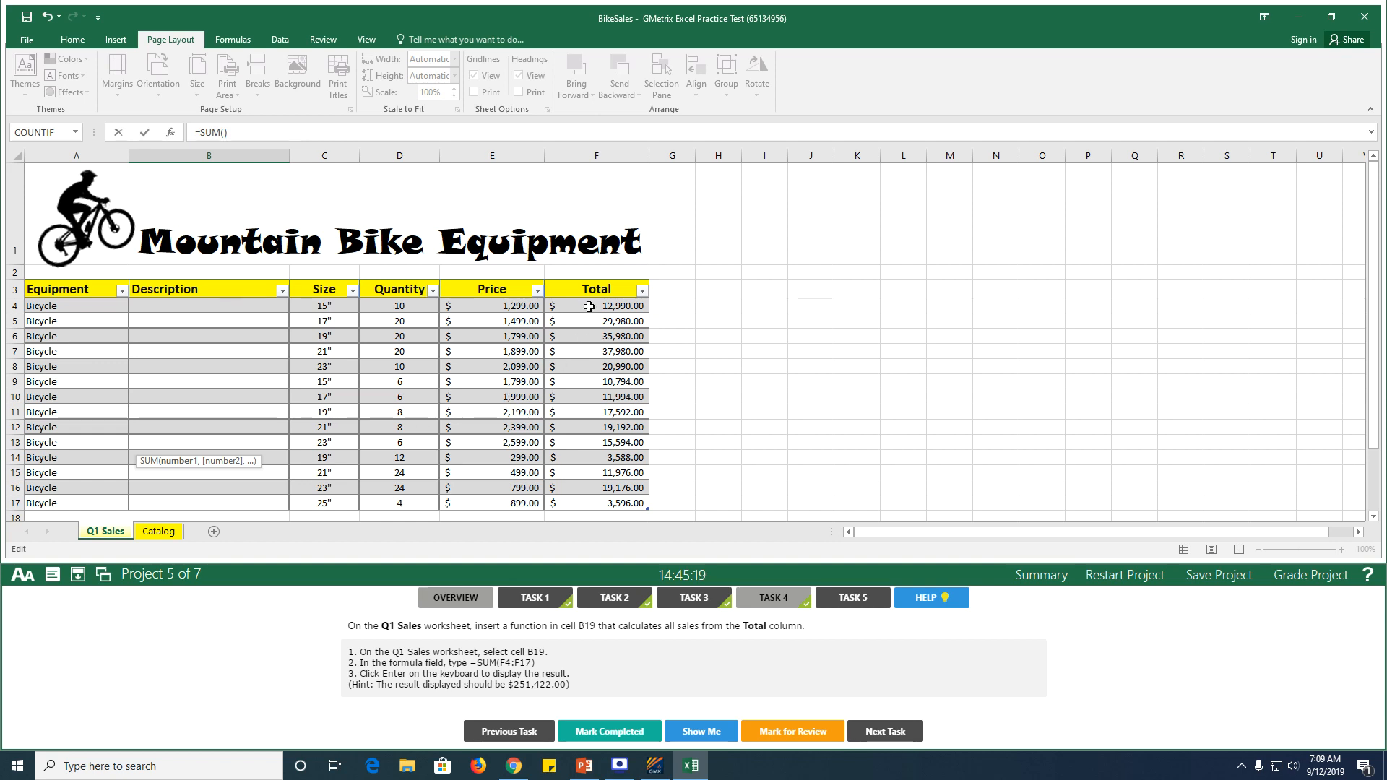
drag(590, 306, 609, 458)
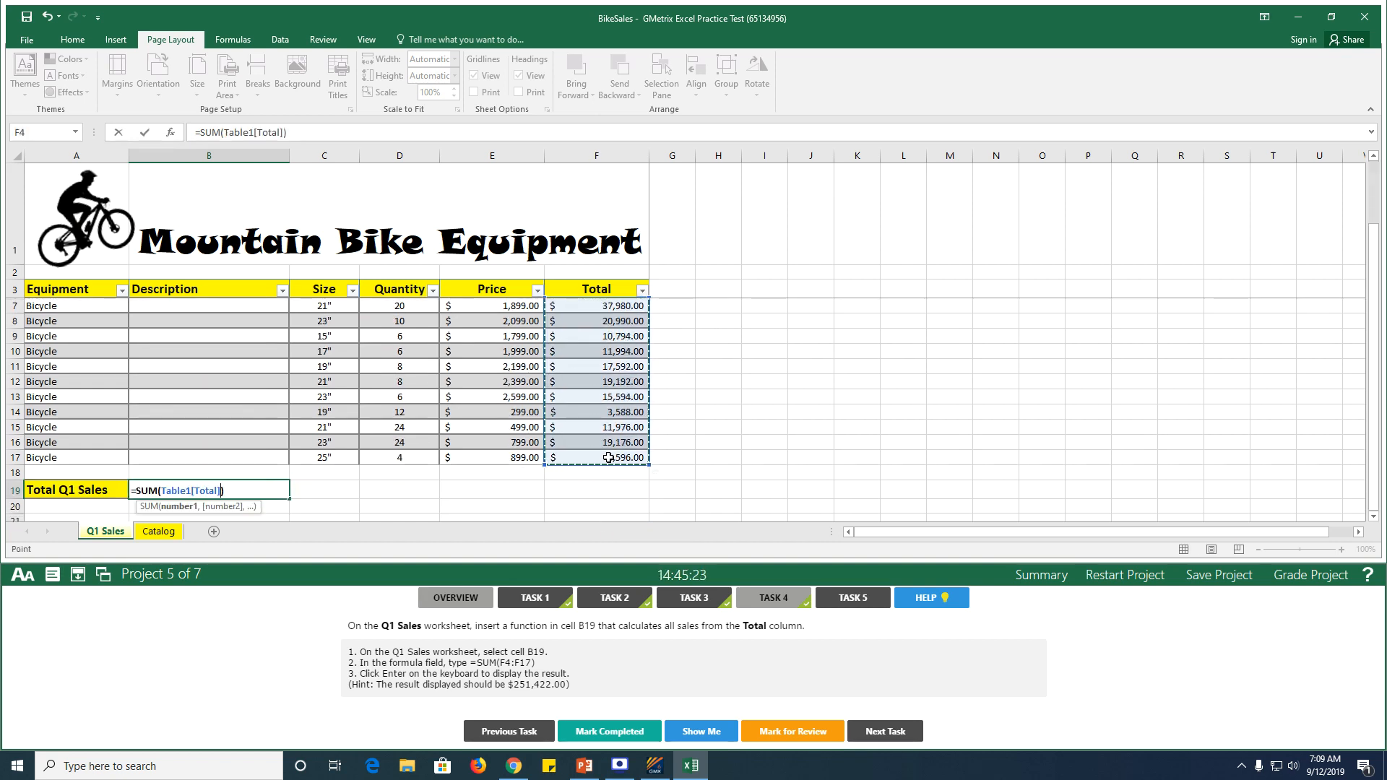
key(Return)
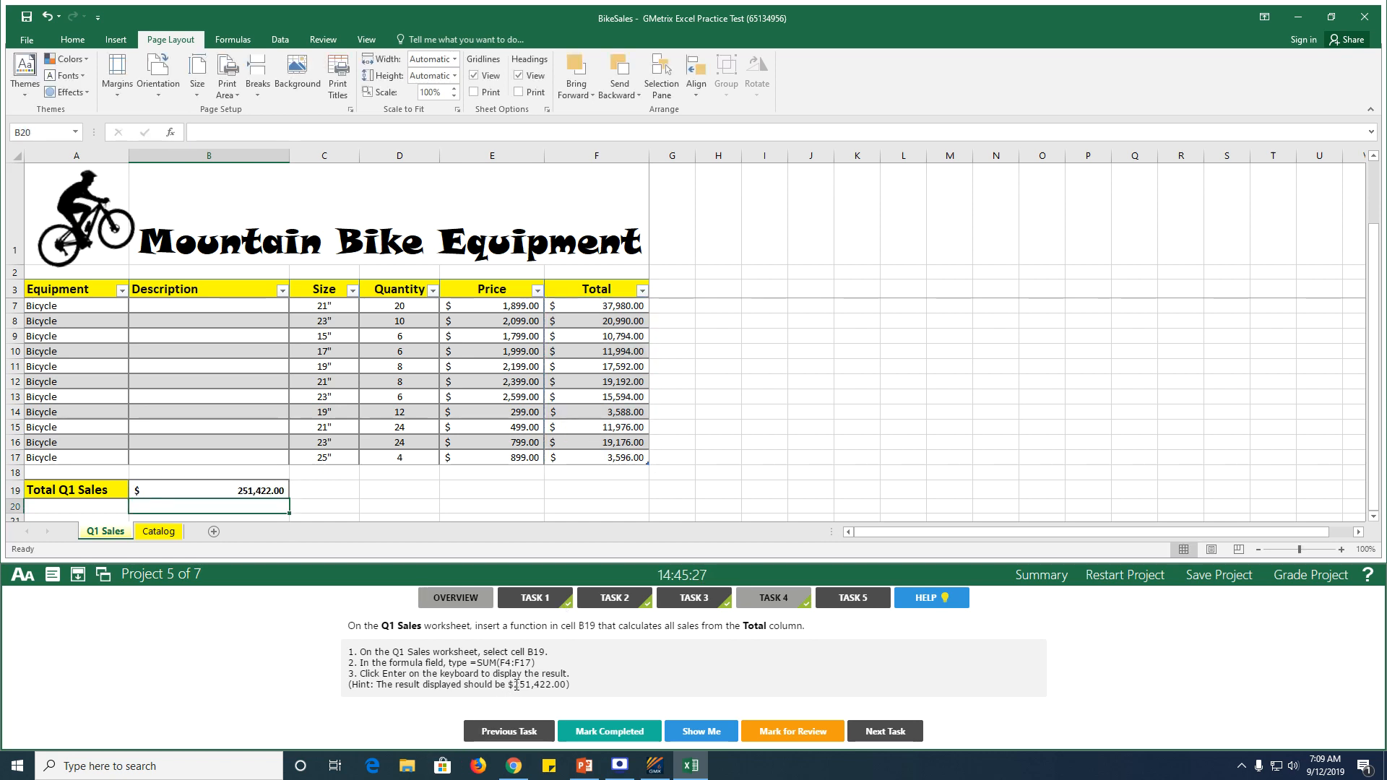
Reopen the formula in cell B19 to check its reference to the Total column.
click(232, 495)
double_click(231, 498)
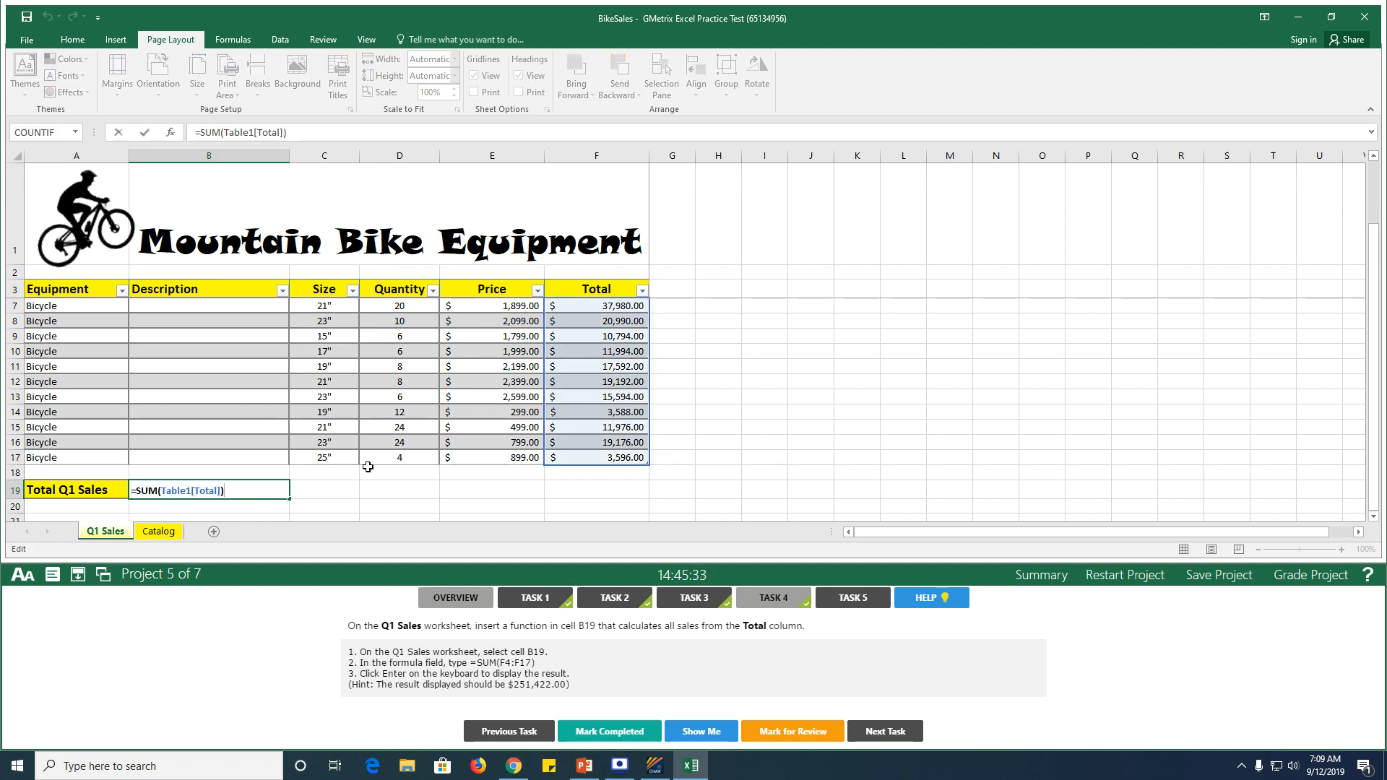
key(Return)
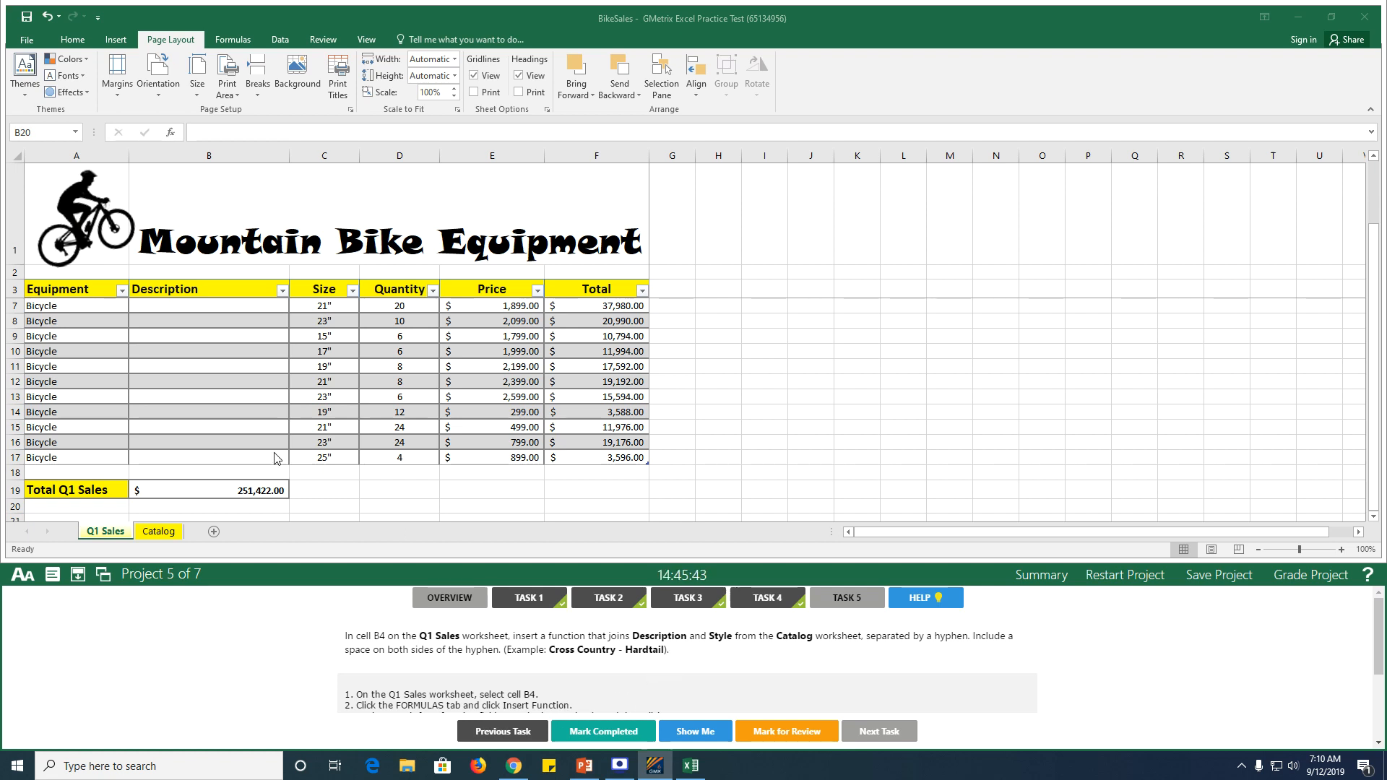
Insert a CONCATENATE function in cell B4 of the Q1 Sales worksheet, using Description cell D4 from the Catalog worksheet as Text1.
scroll(260, 440, up, 1)
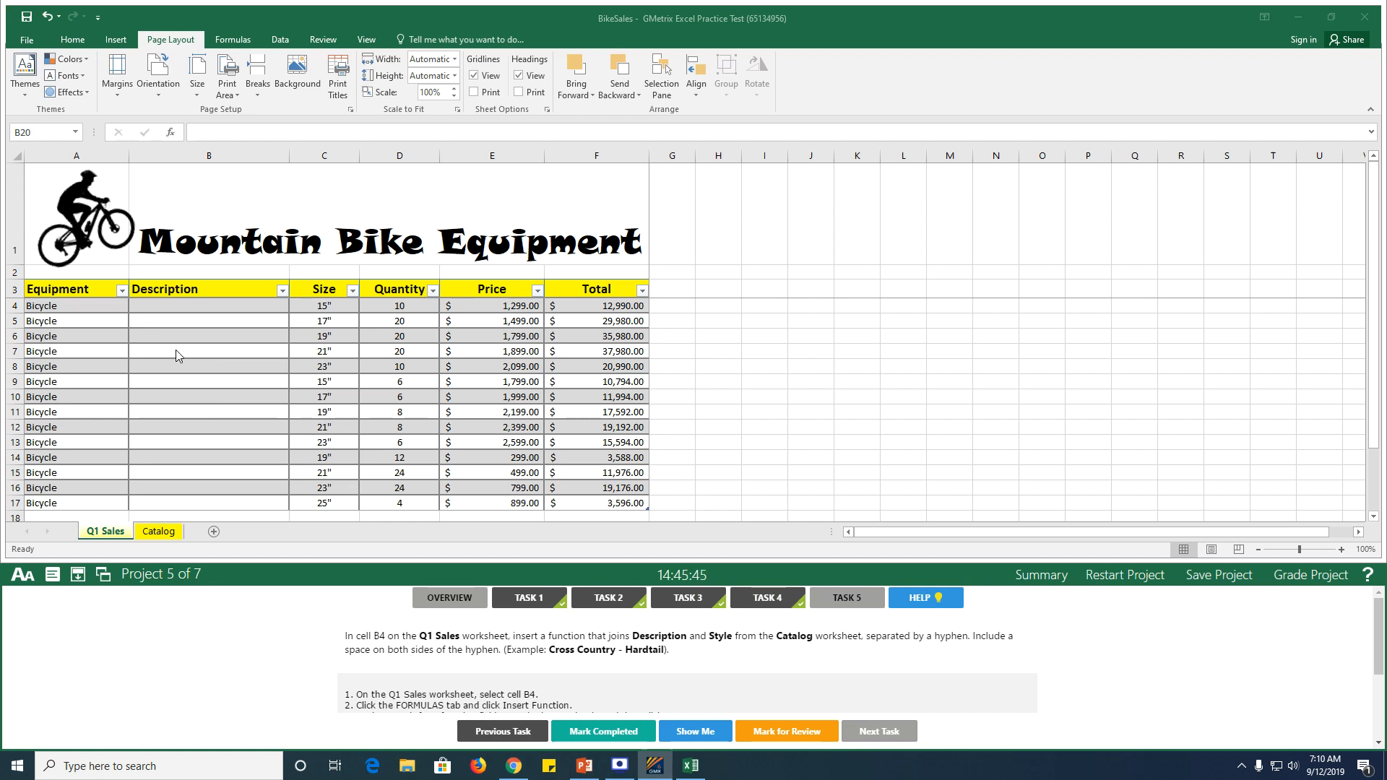
click(158, 305)
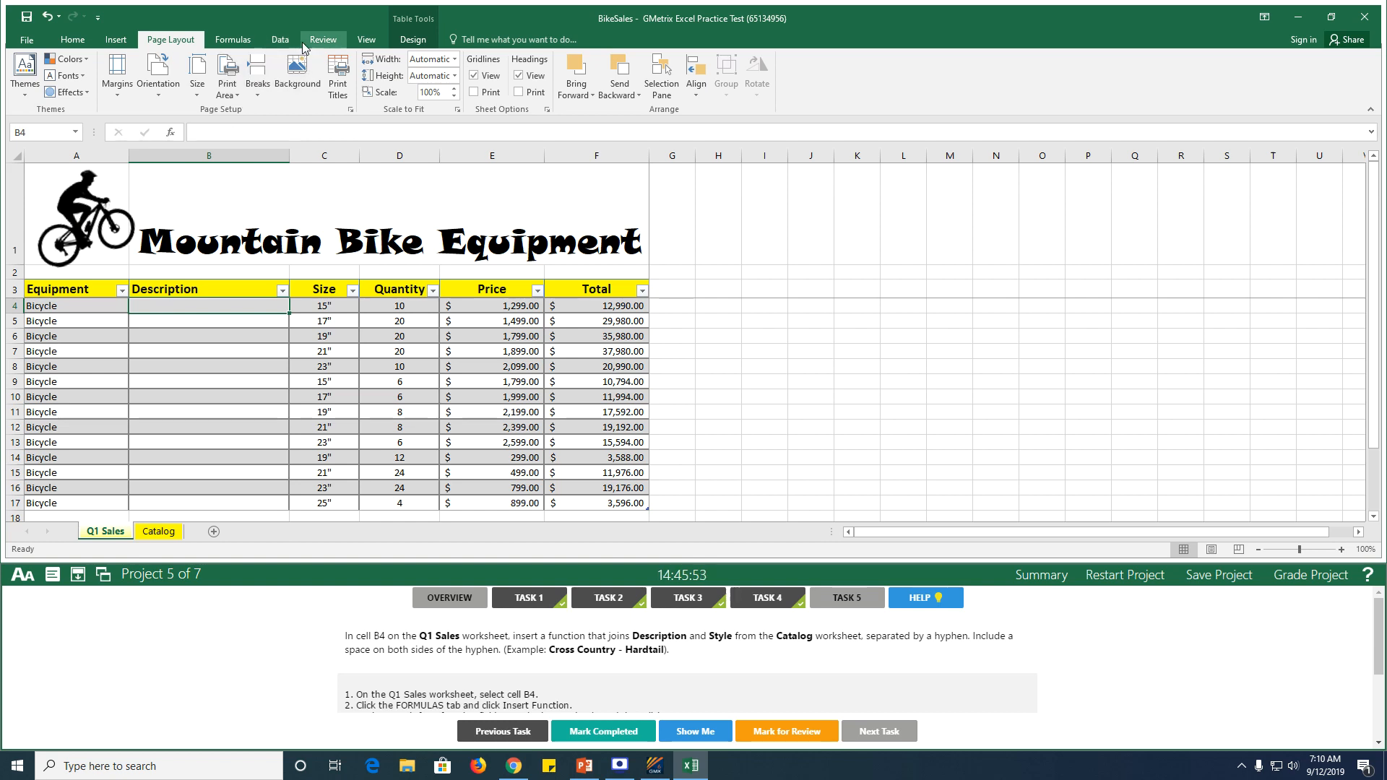
click(224, 43)
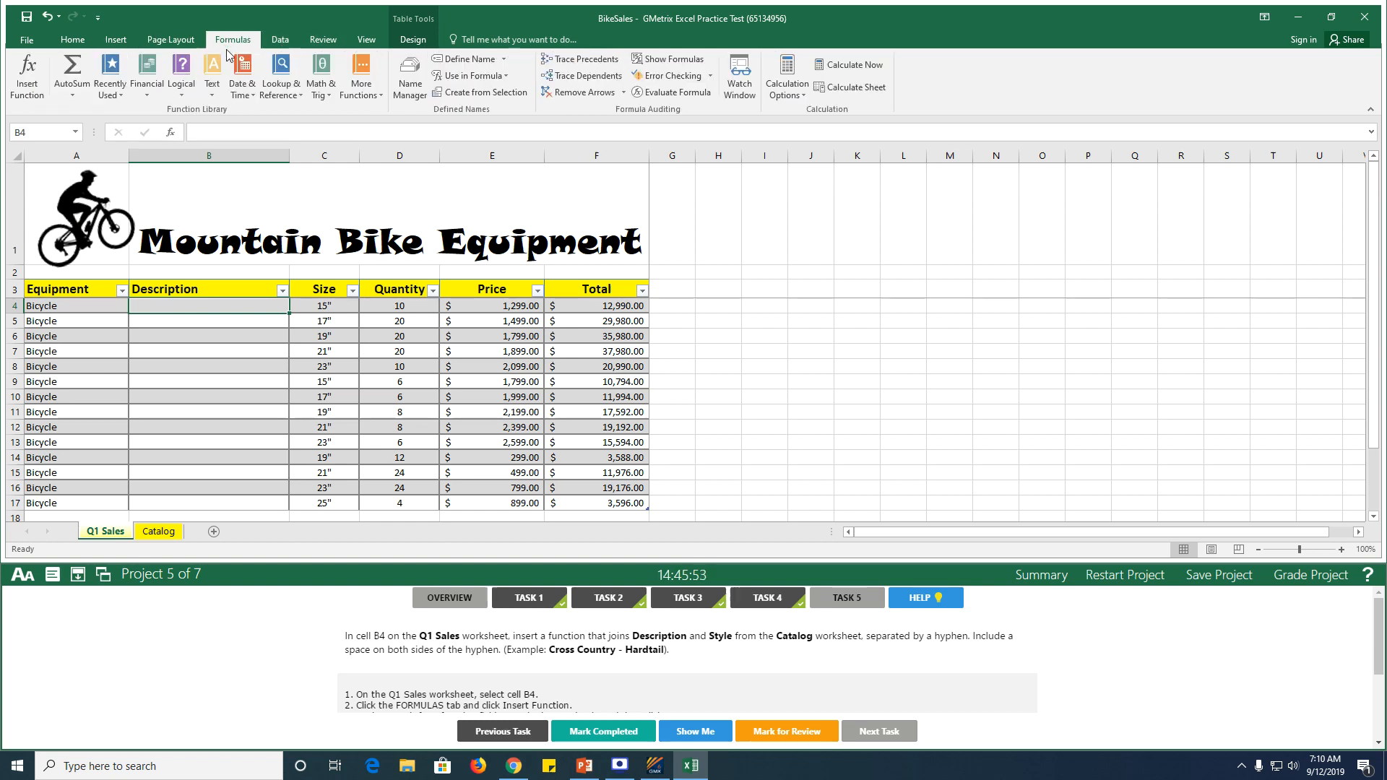
click(214, 92)
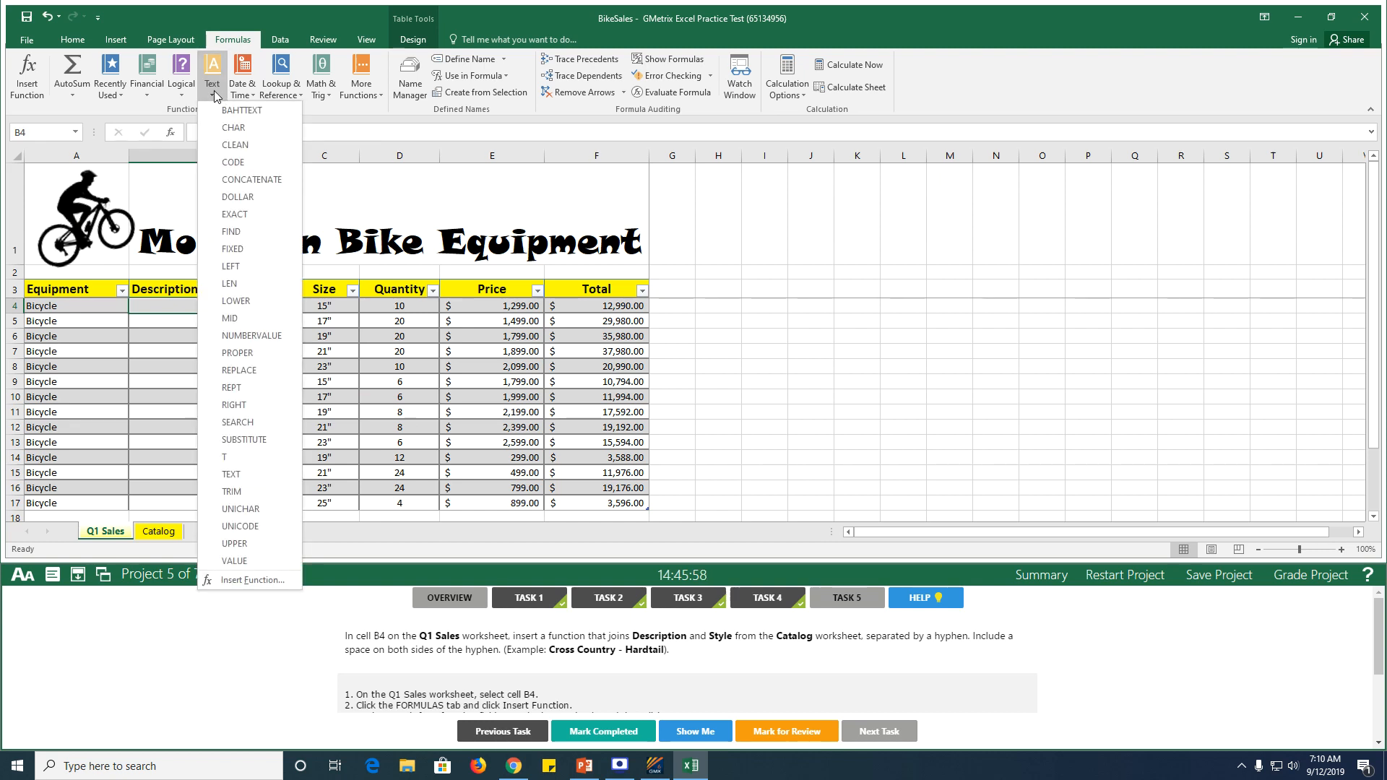
click(233, 181)
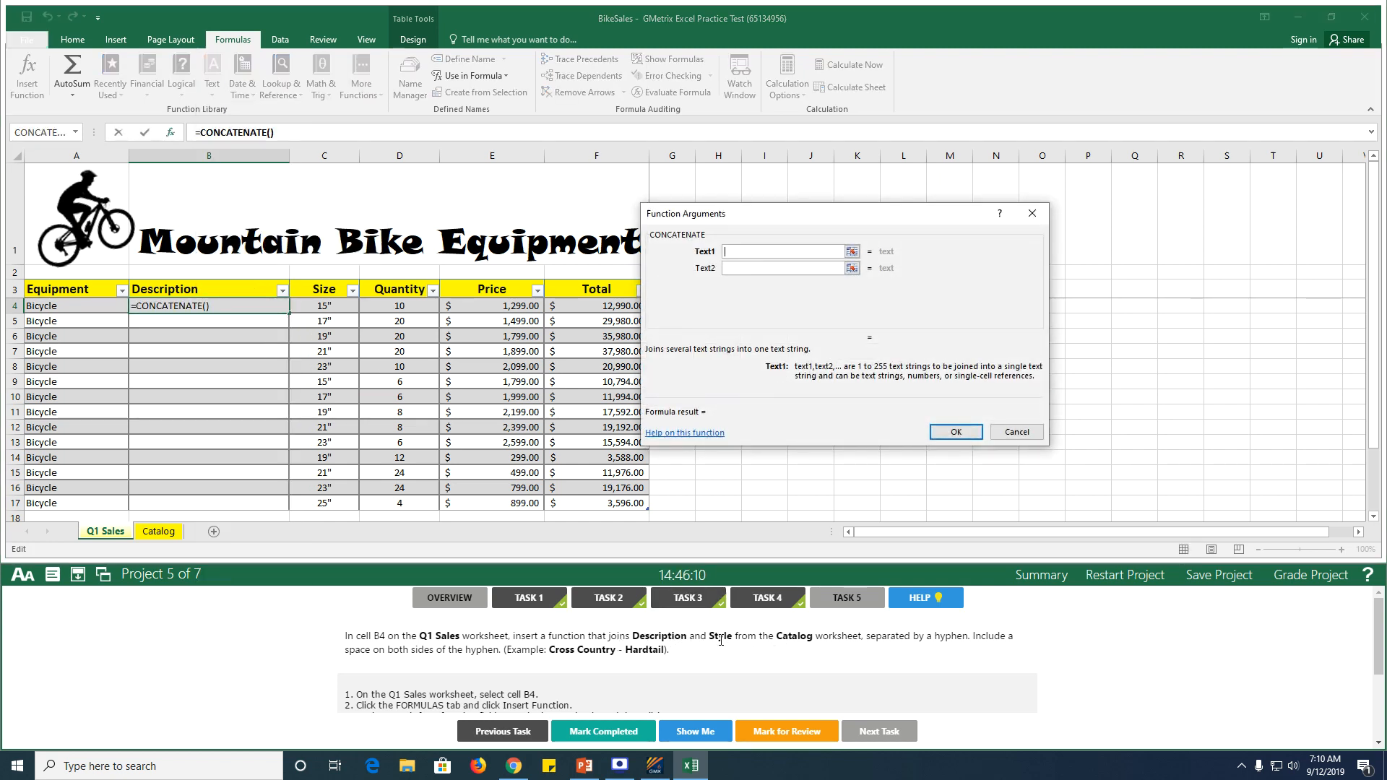
click(172, 535)
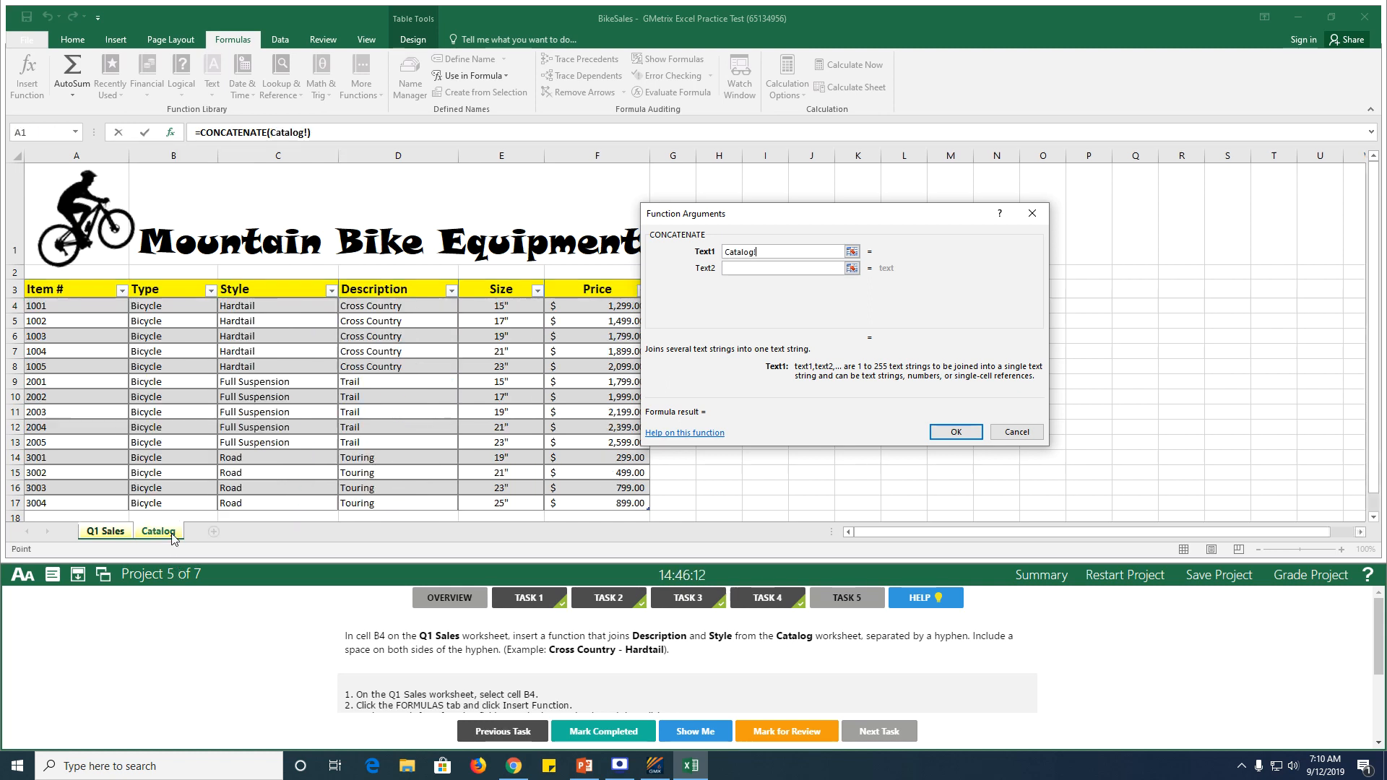
click(364, 307)
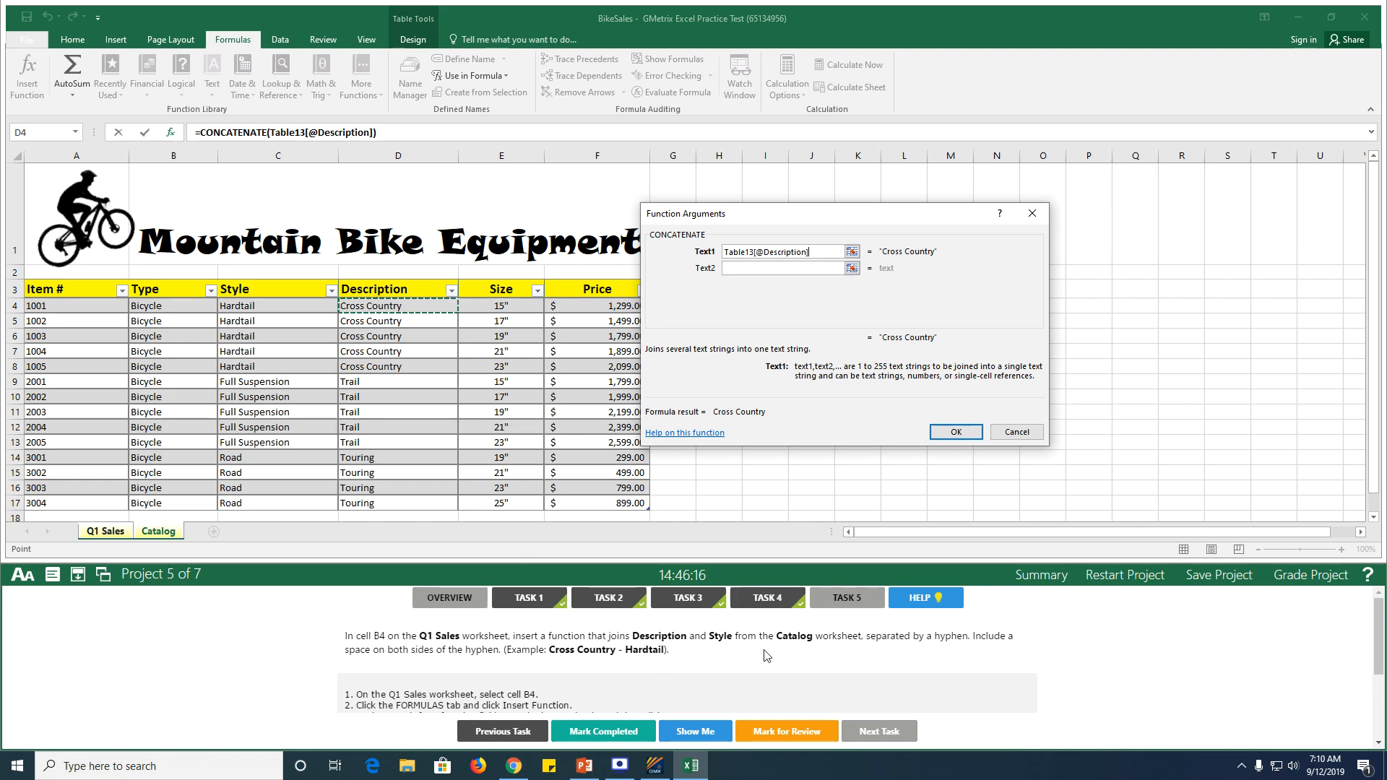
Set the CONCATENATE function's Text2 to "-" and Text3 to Style cell C4 of the Catalog worksheet, and insert it.
click(744, 268)
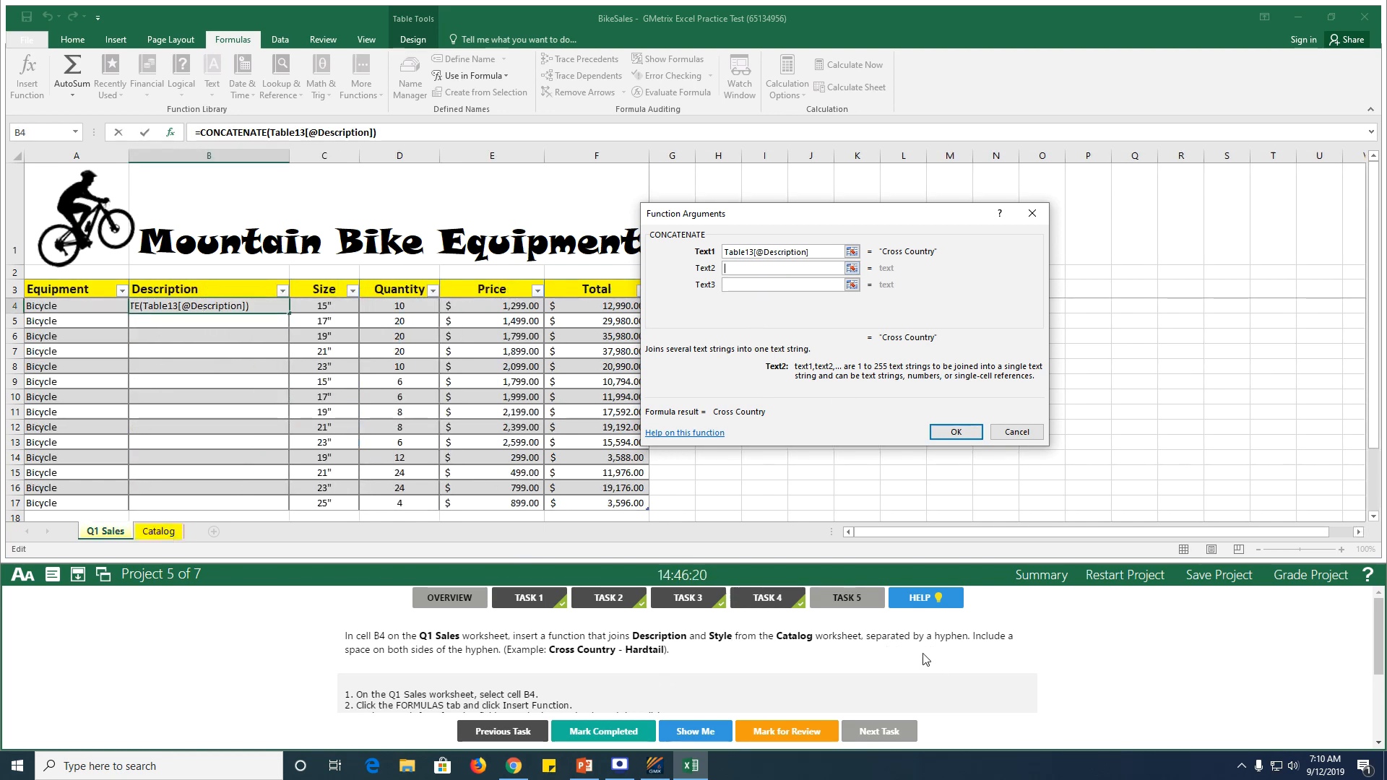
text(-)
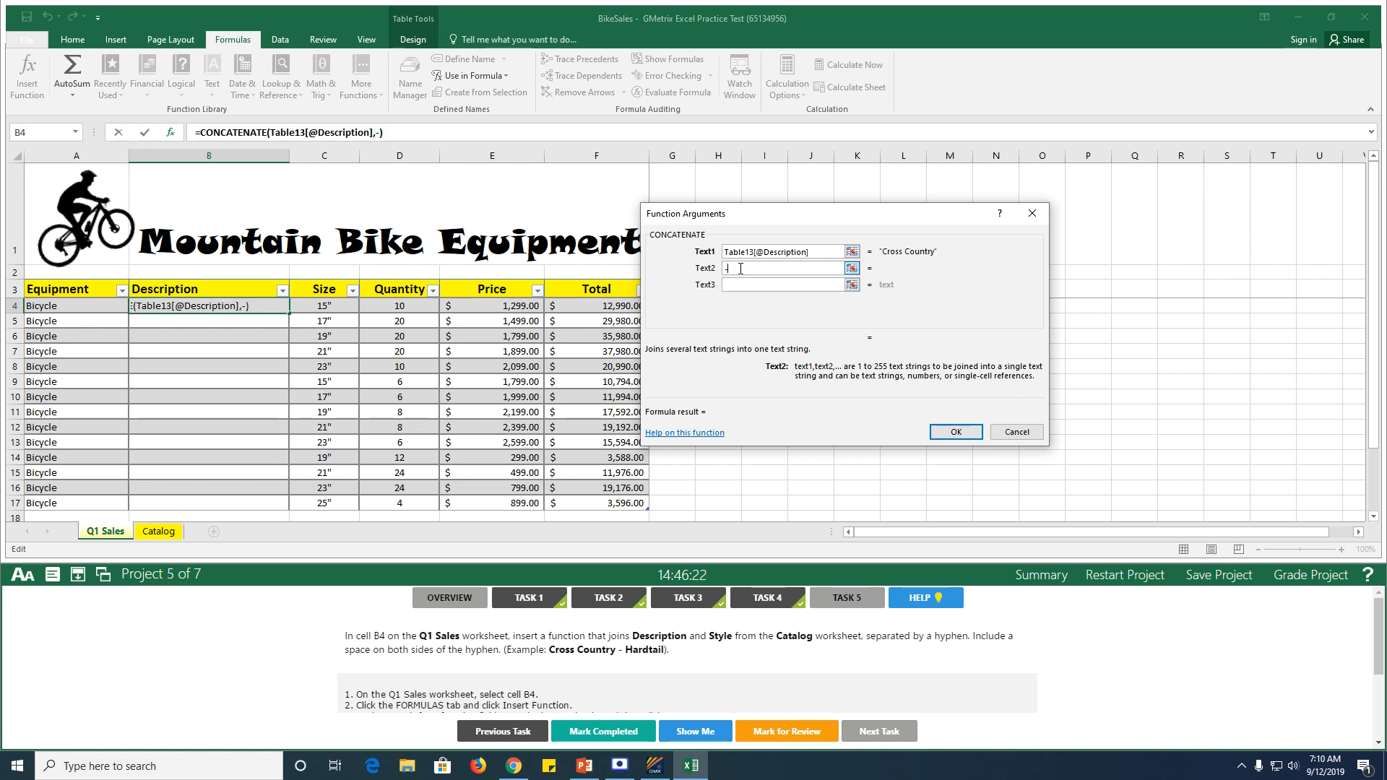
key(Tab)
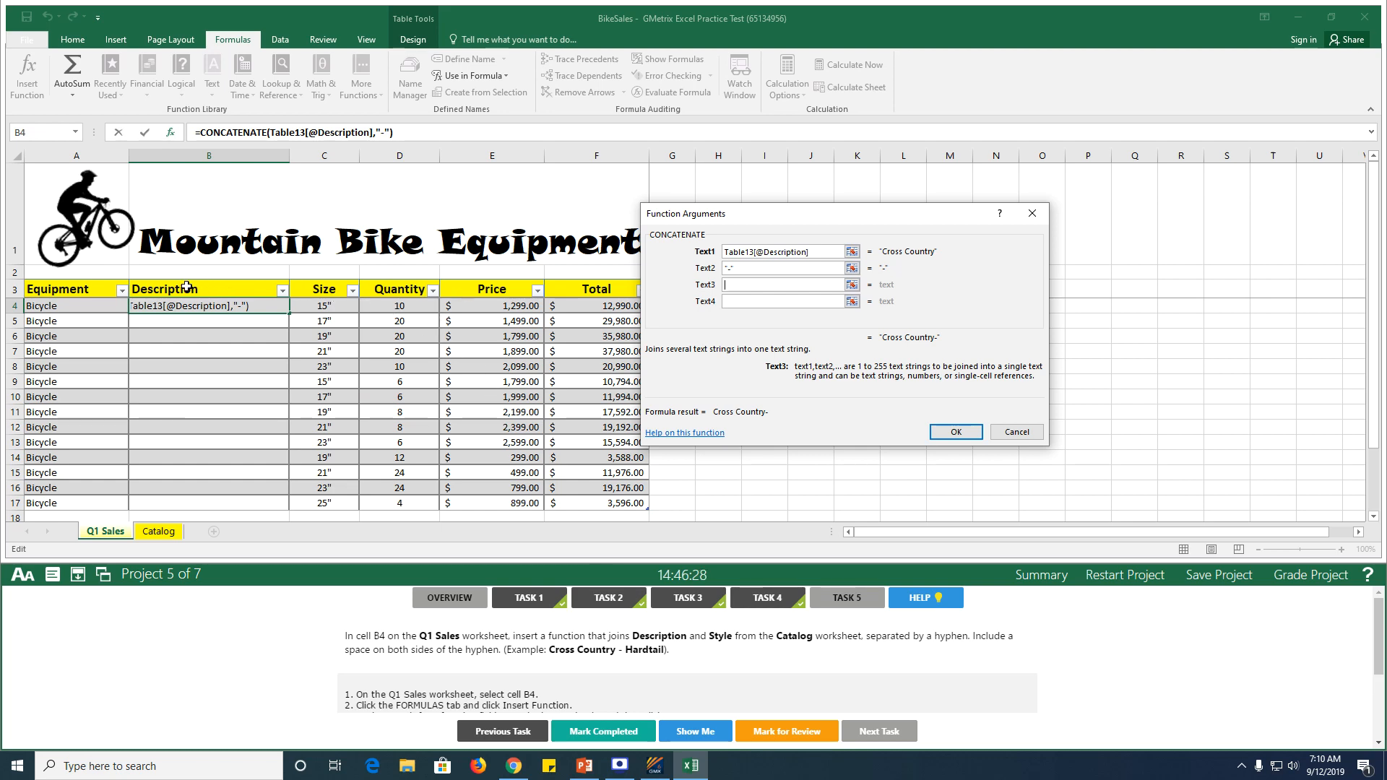
click(158, 532)
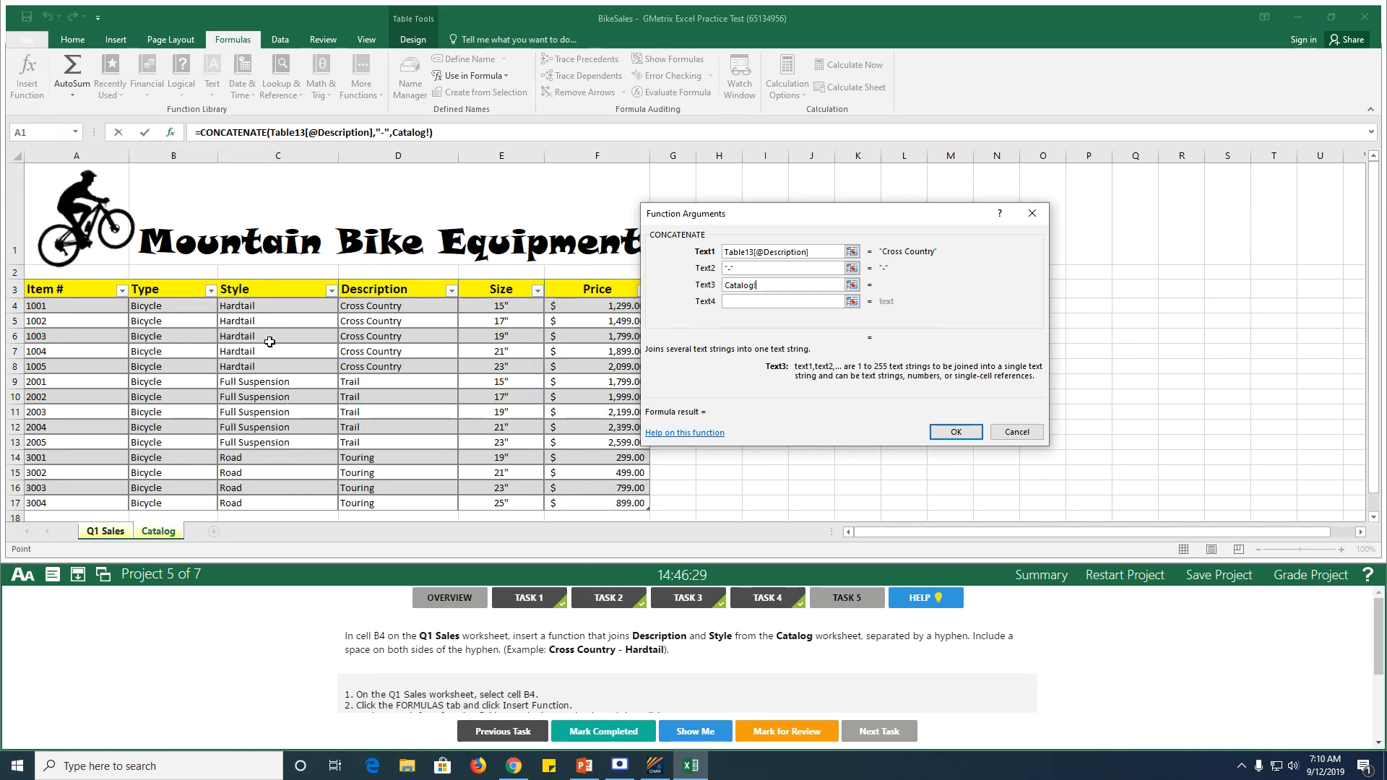
click(248, 305)
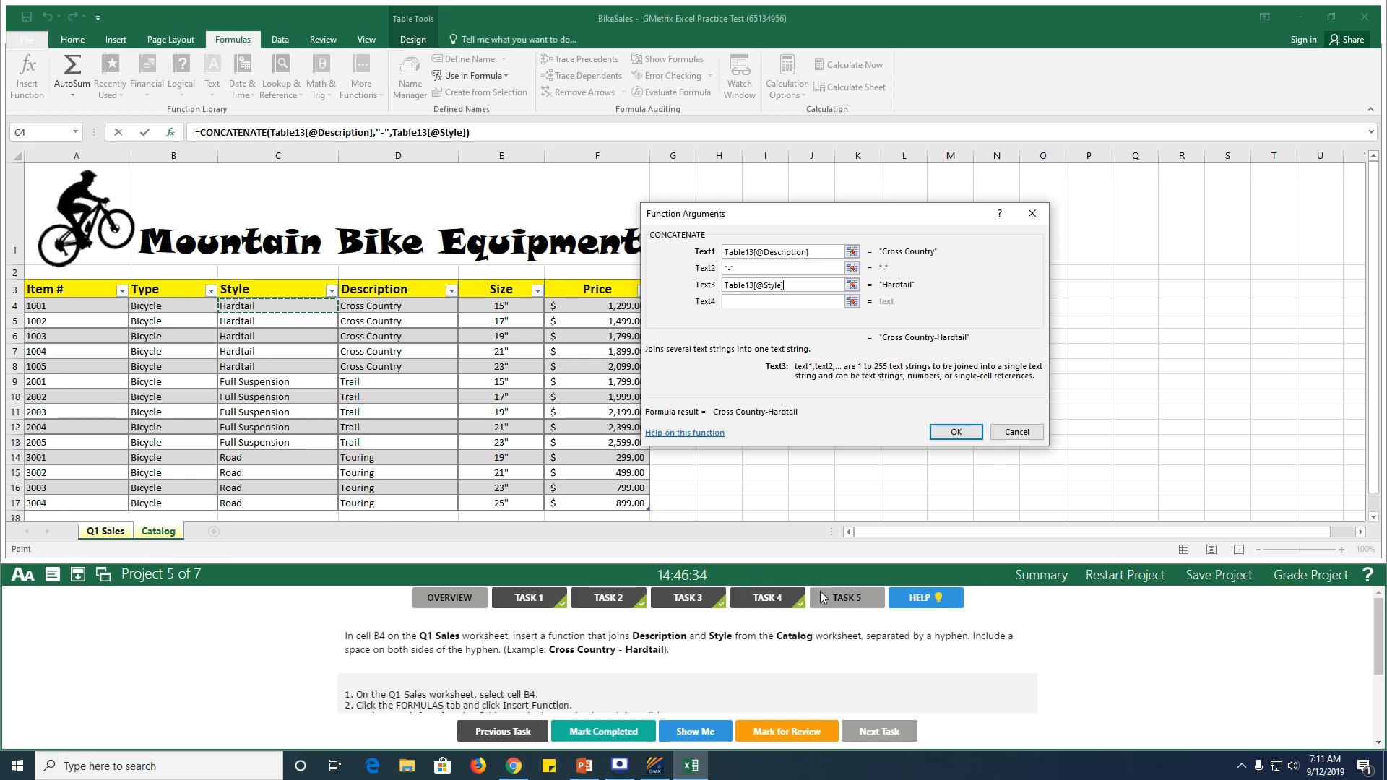
click(951, 431)
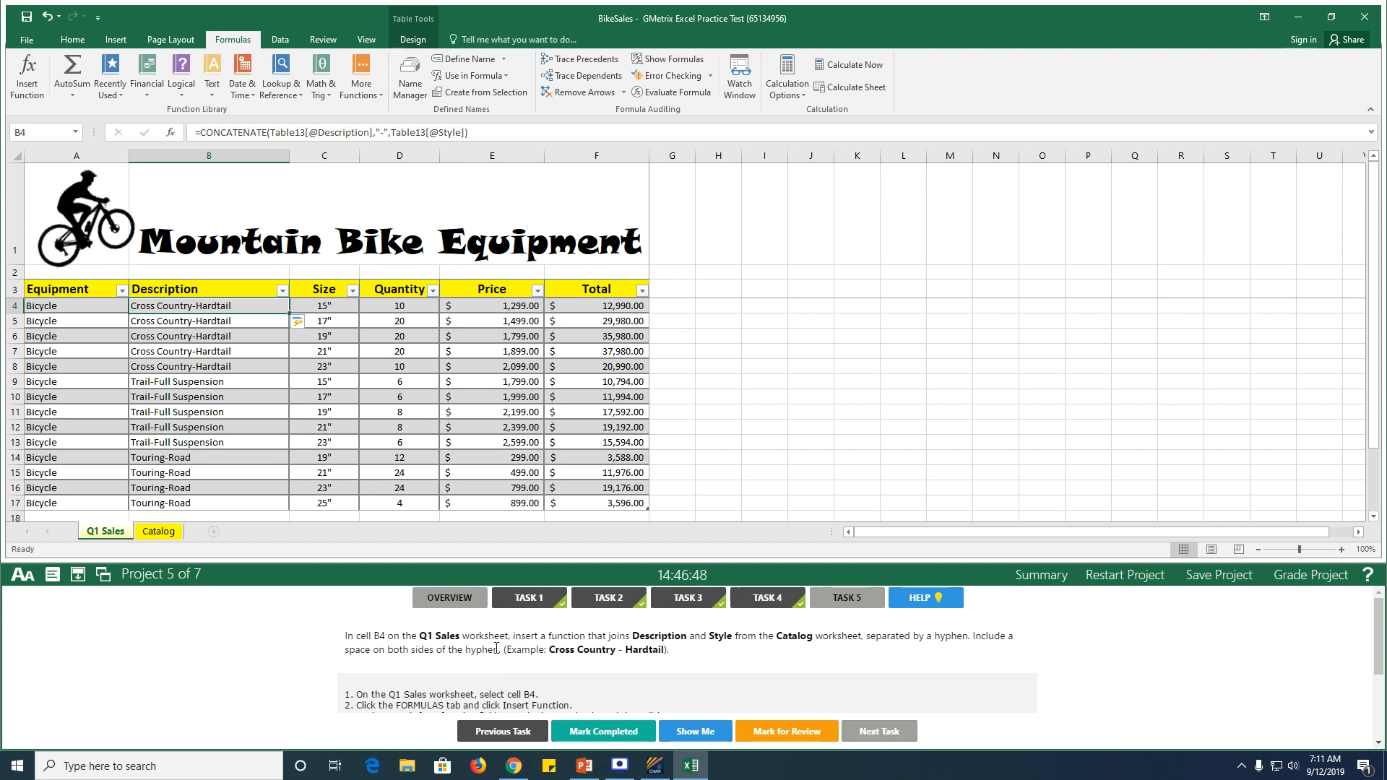
Edit cell B4's formula so the separator is " - " with a space on both sides, and mark Task 5 completed.
double_click(240, 309)
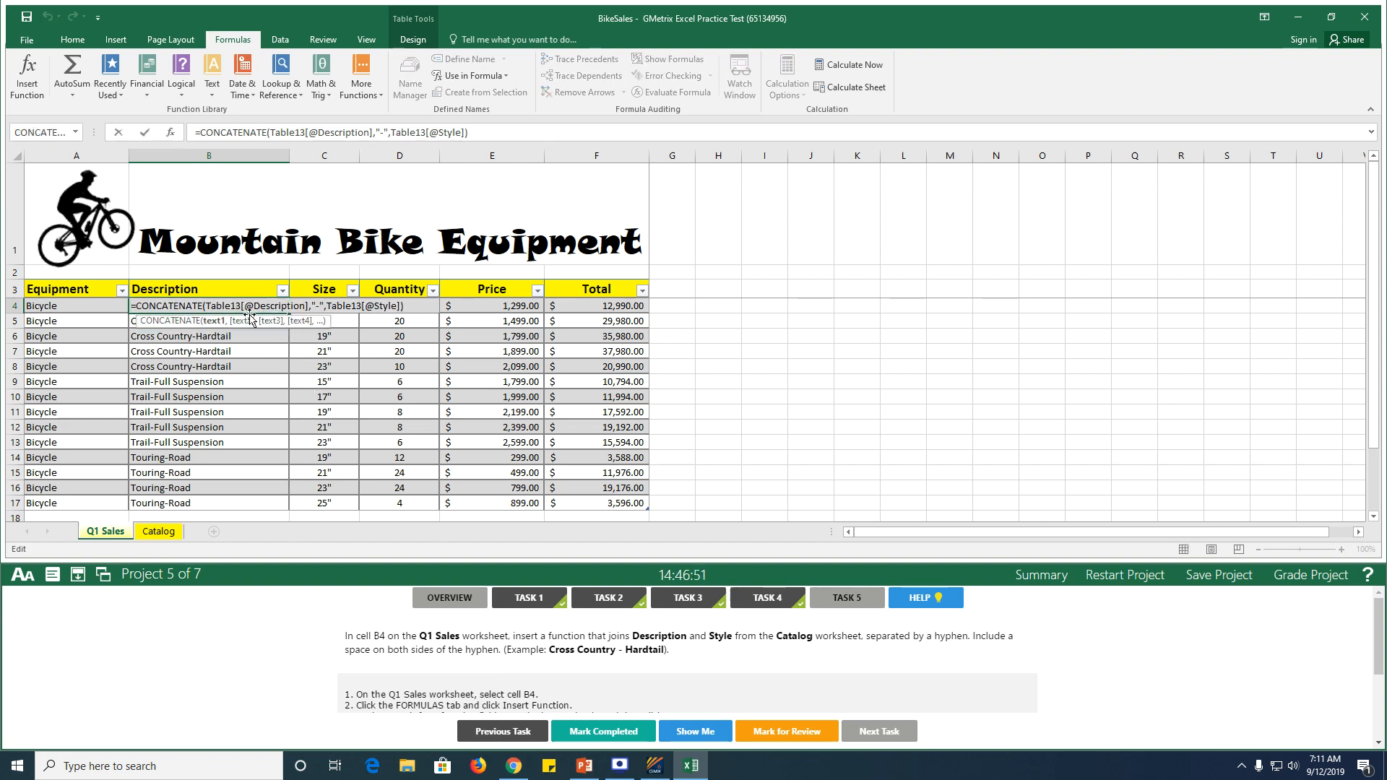
click(320, 307)
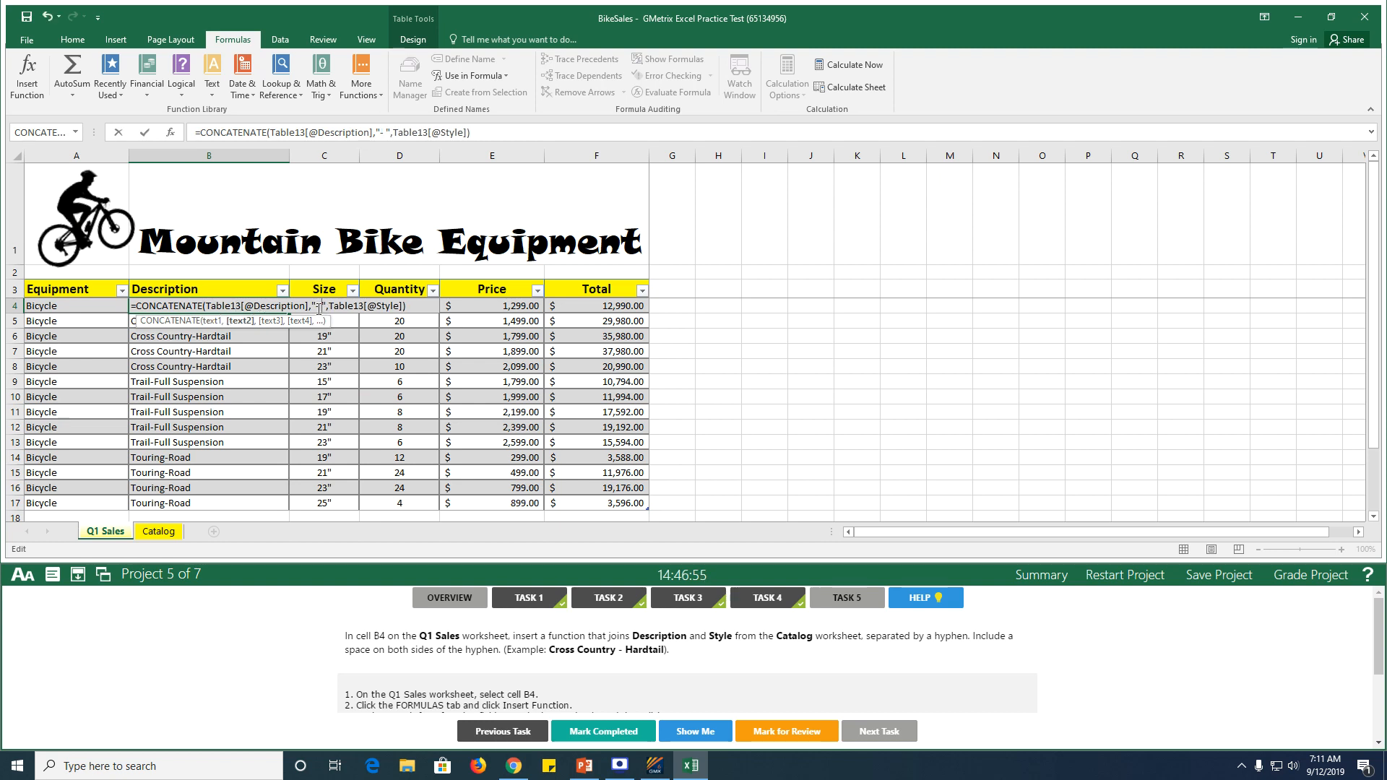
click(318, 307)
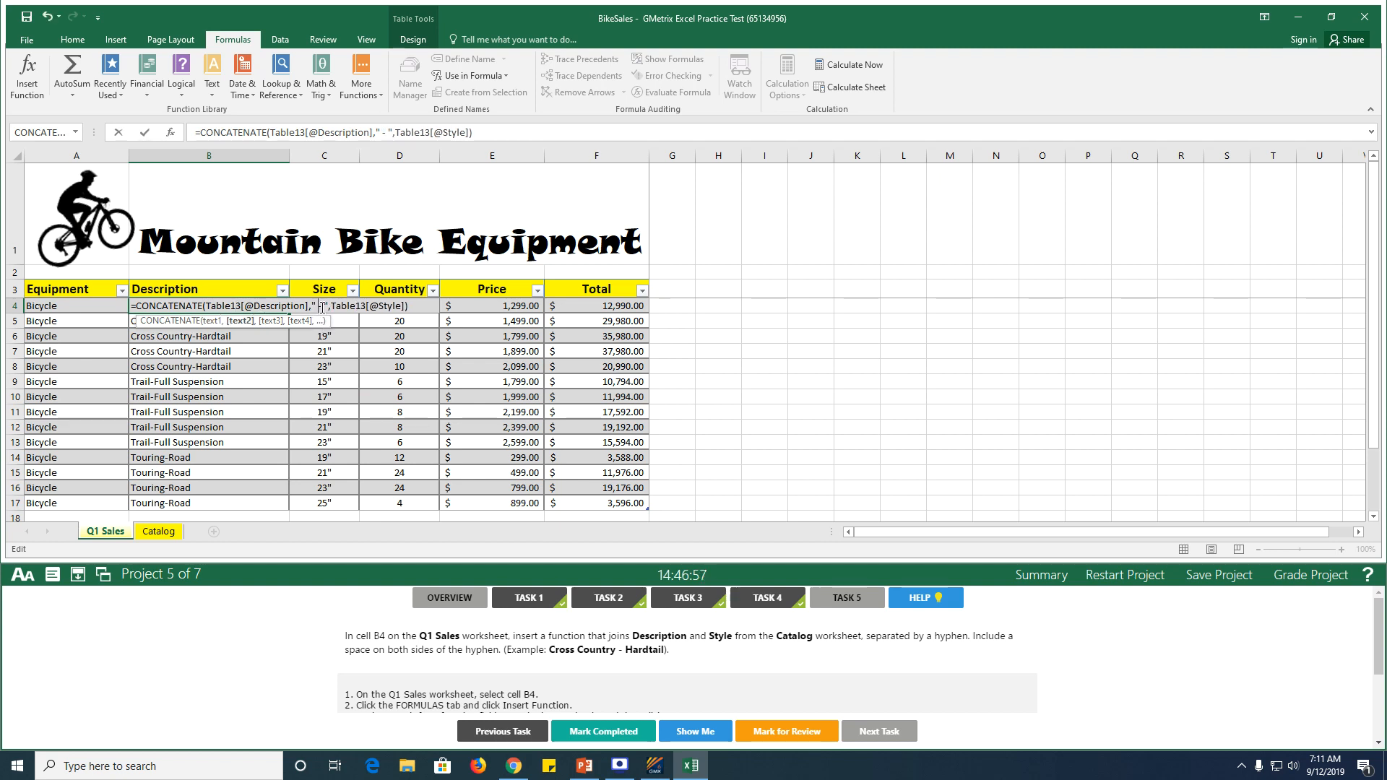
key(Return)
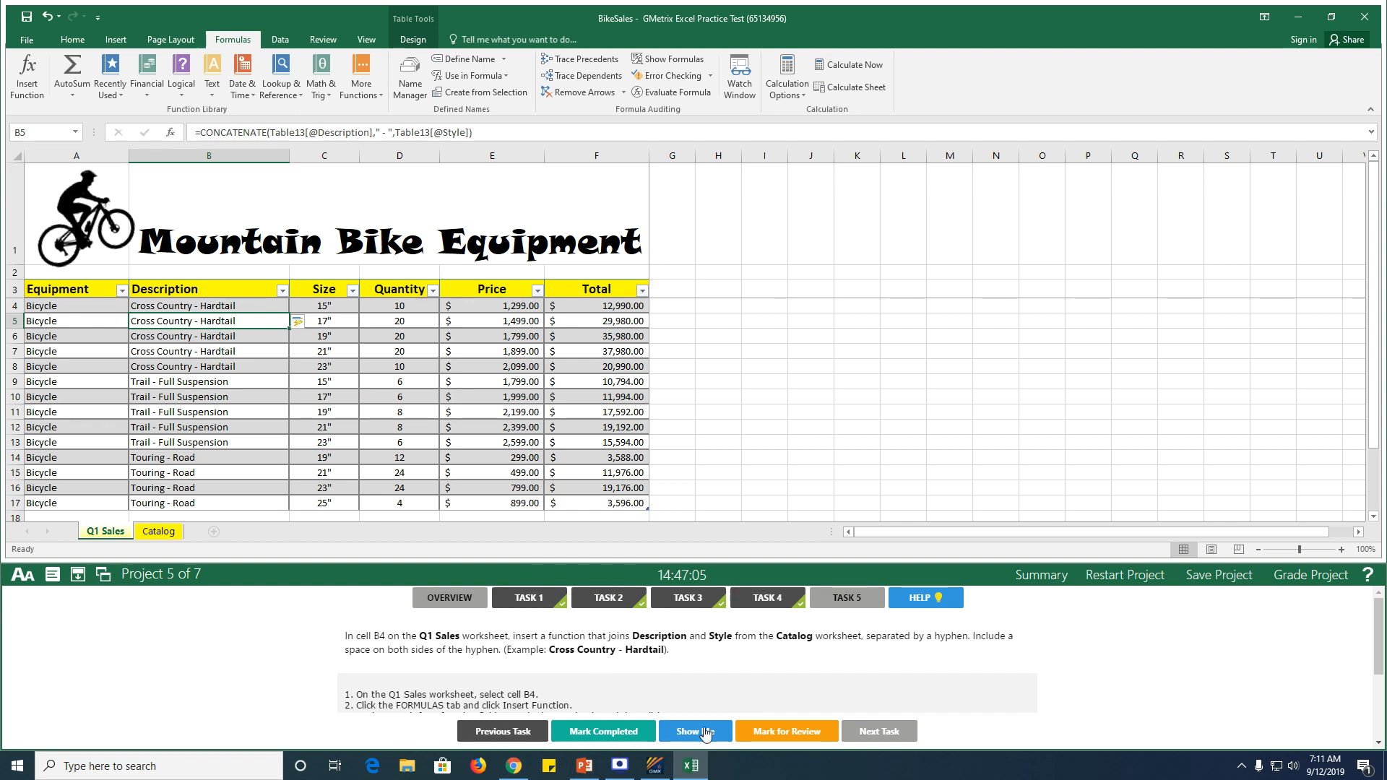
click(603, 731)
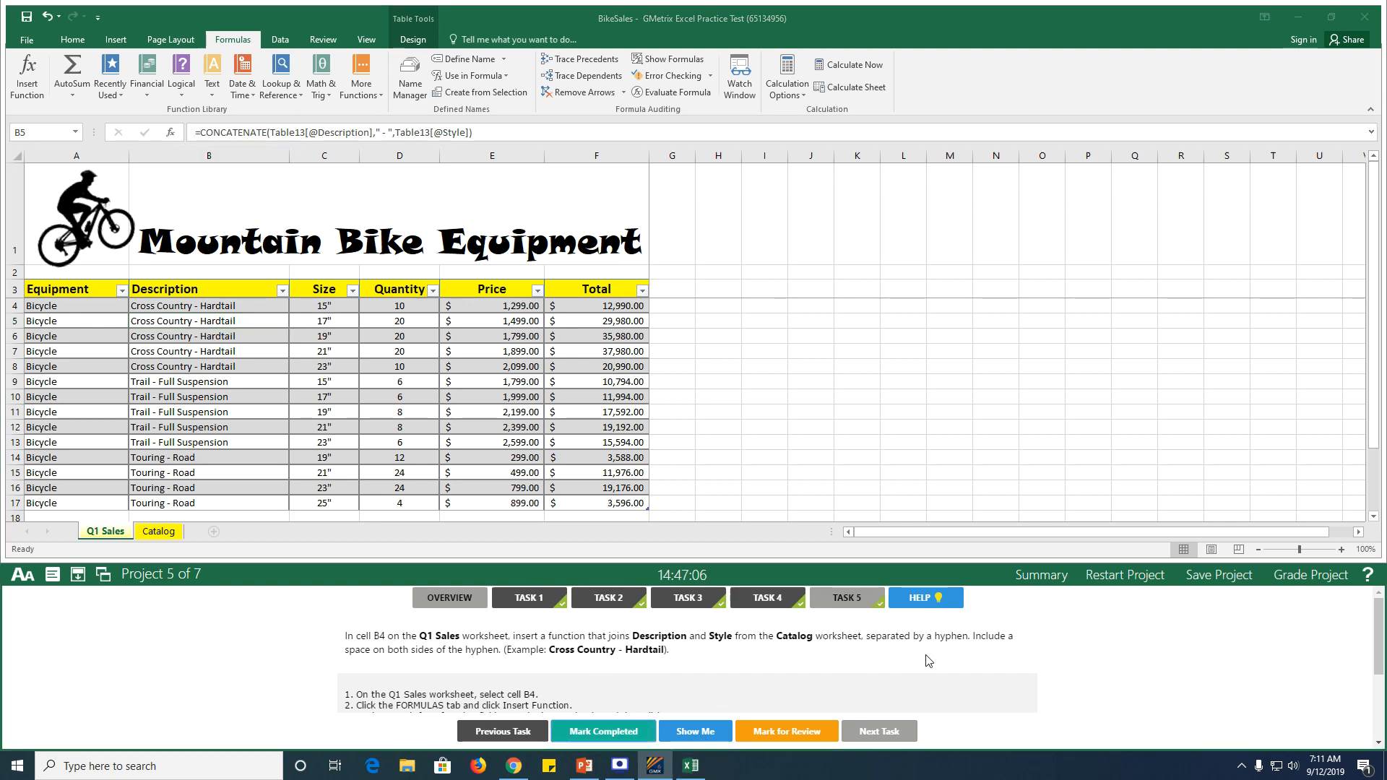
Hide the task help, grade the Bike Sales project, and continue to the Rock Crawling project.
click(930, 606)
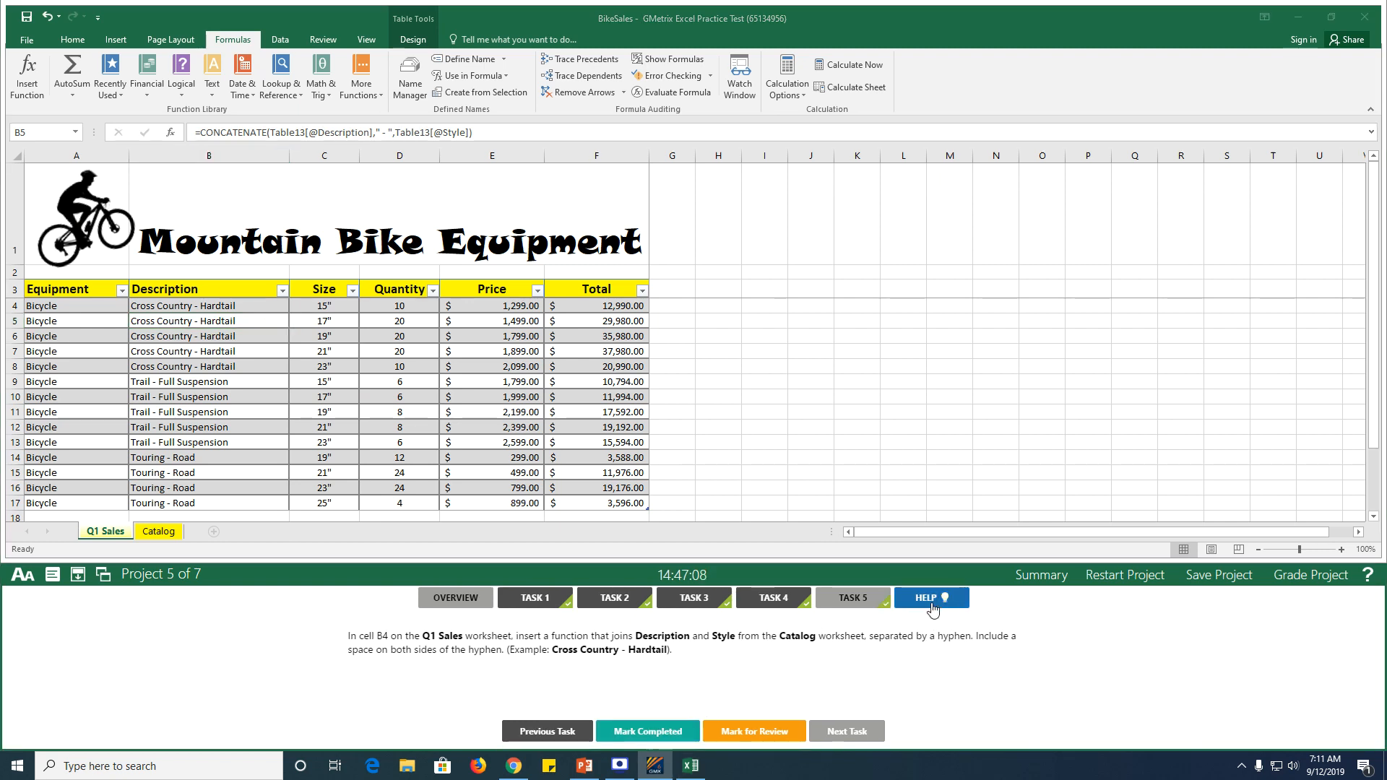
click(1299, 586)
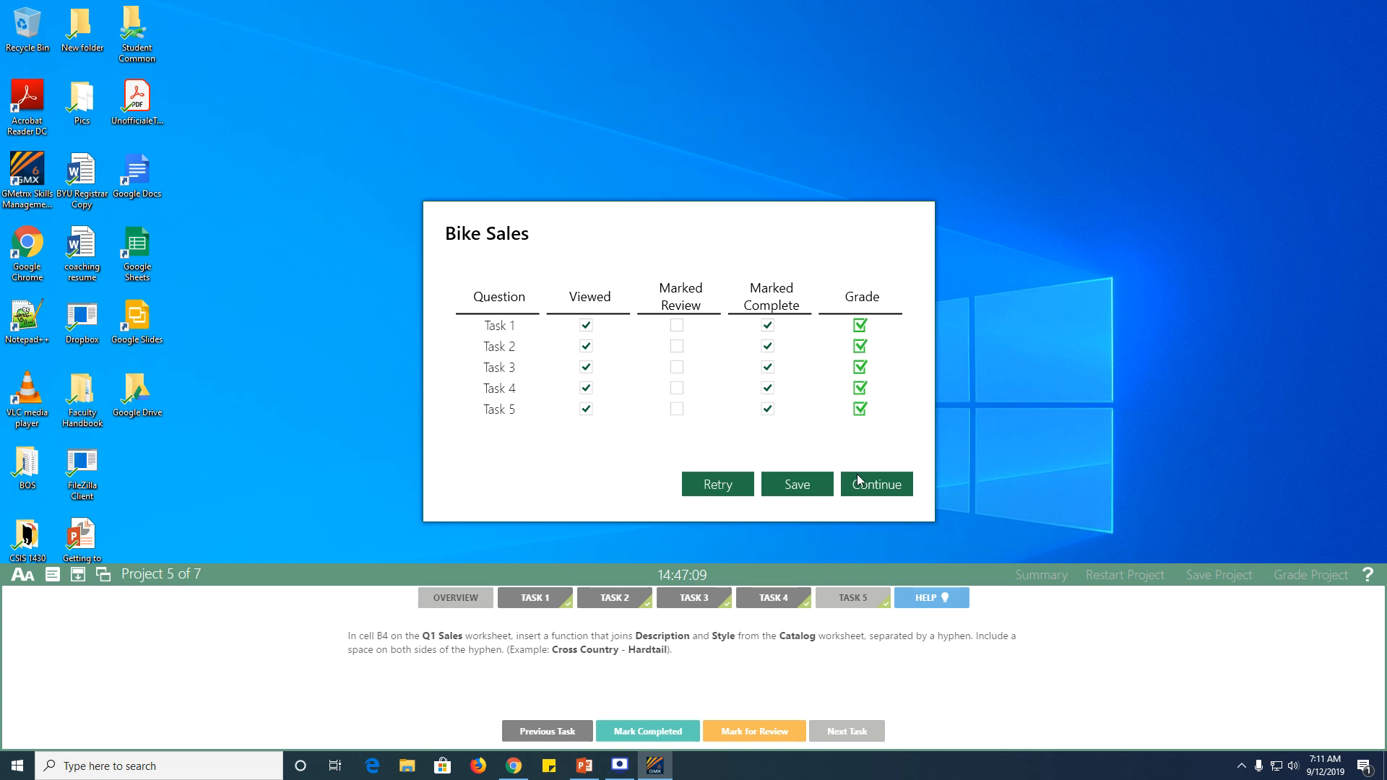
click(875, 486)
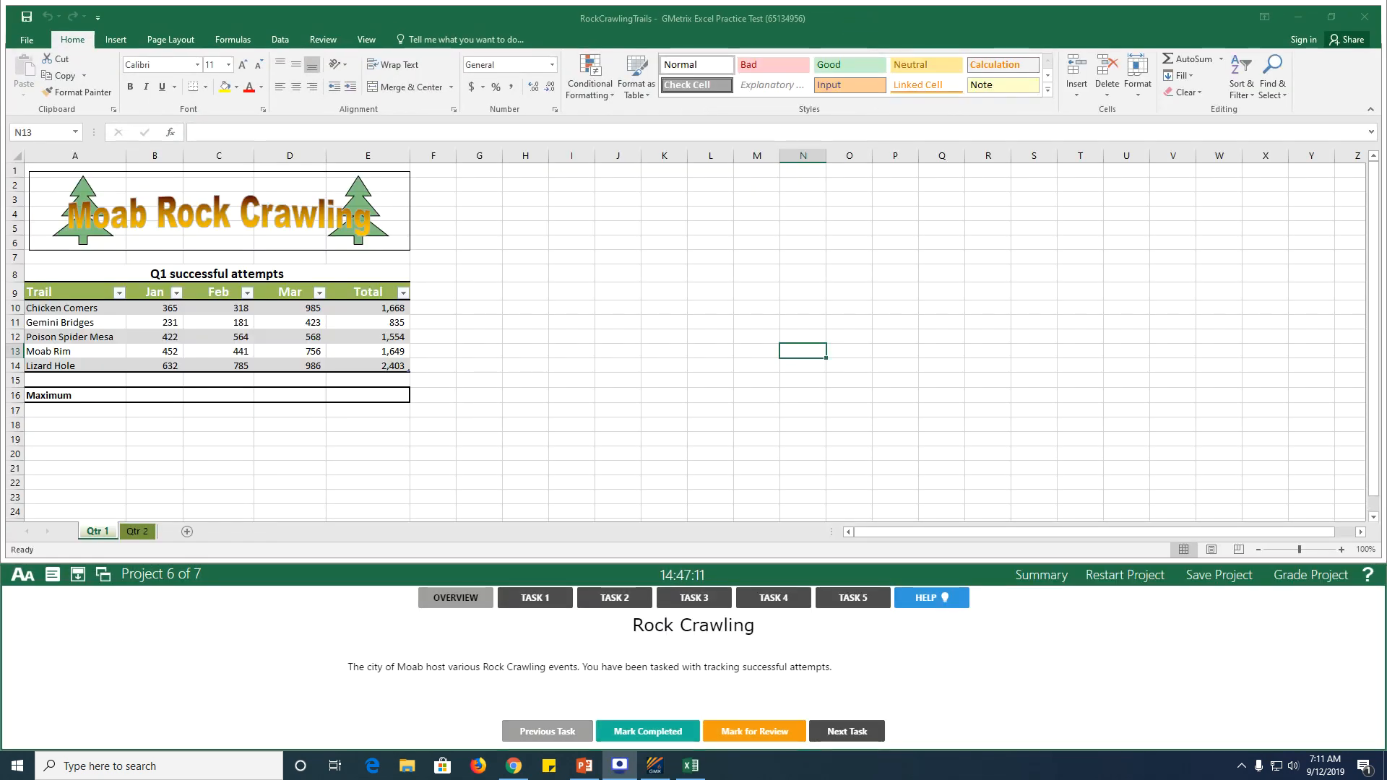
Open Task 1, enable the Total Row for the table on the Qtr 1 worksheet, and mark the task completed.
click(524, 602)
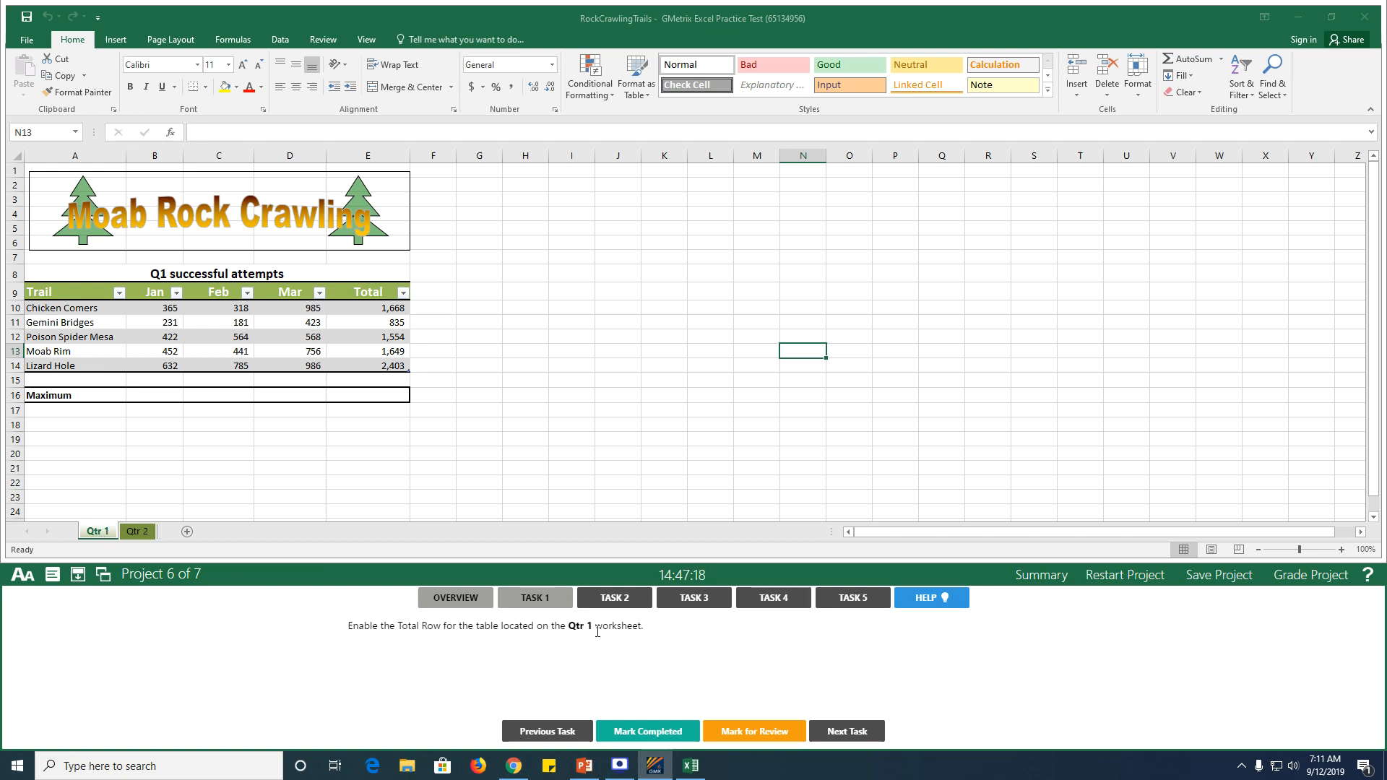
click(114, 337)
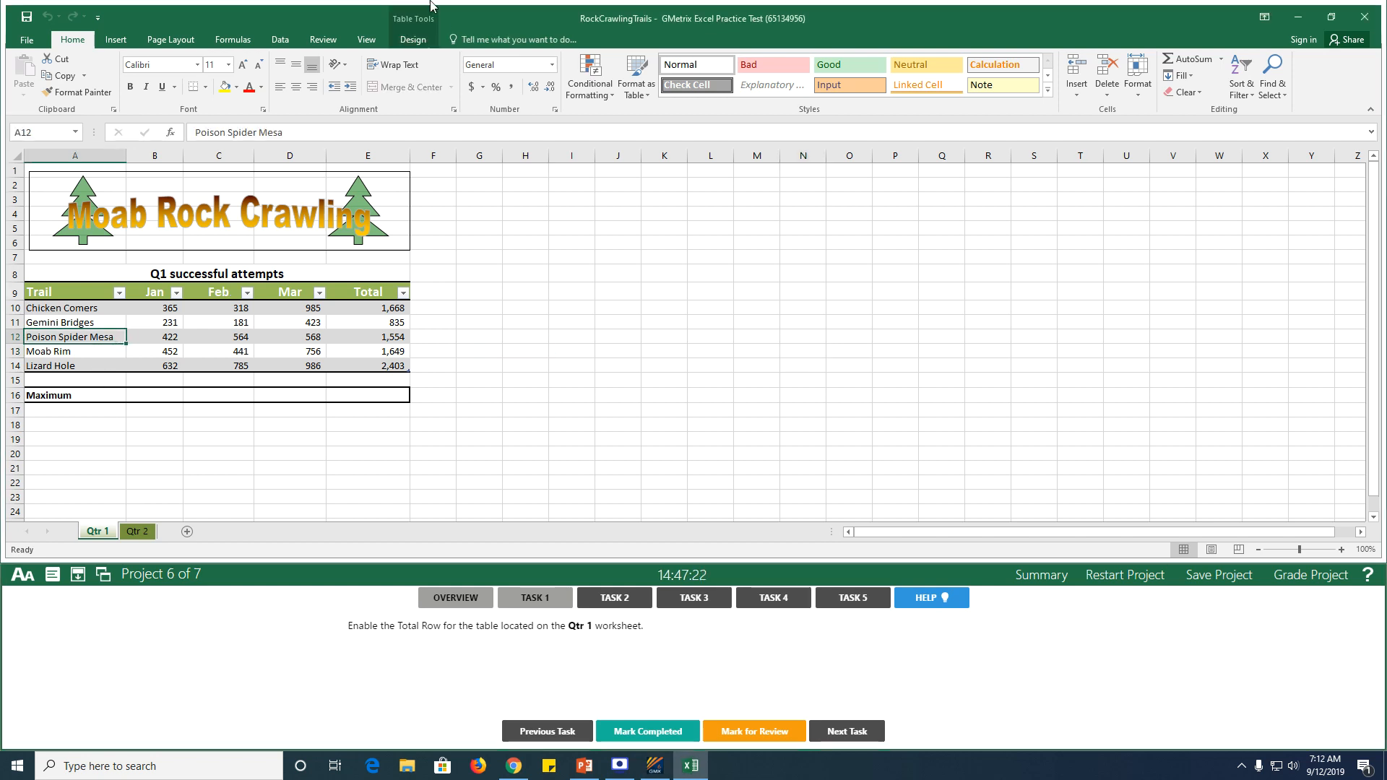
click(415, 40)
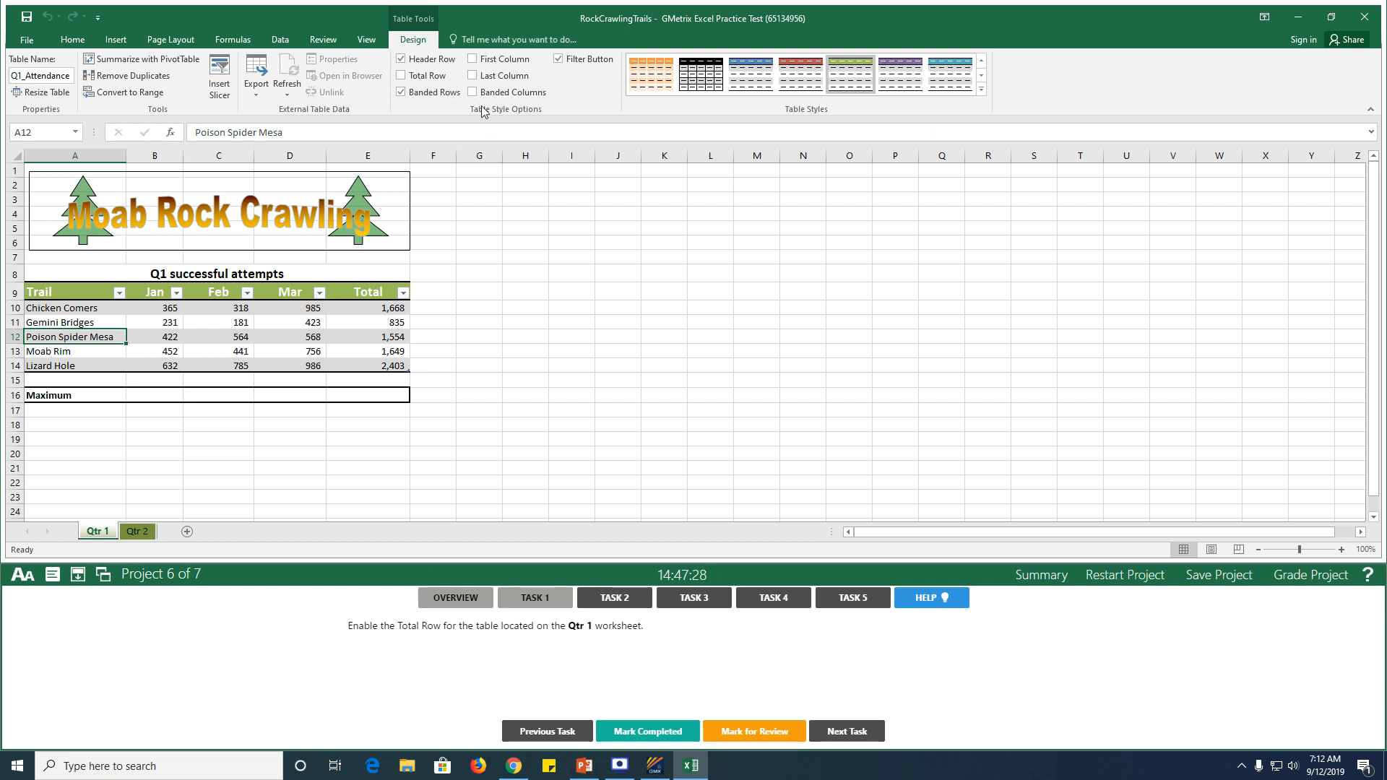
click(404, 79)
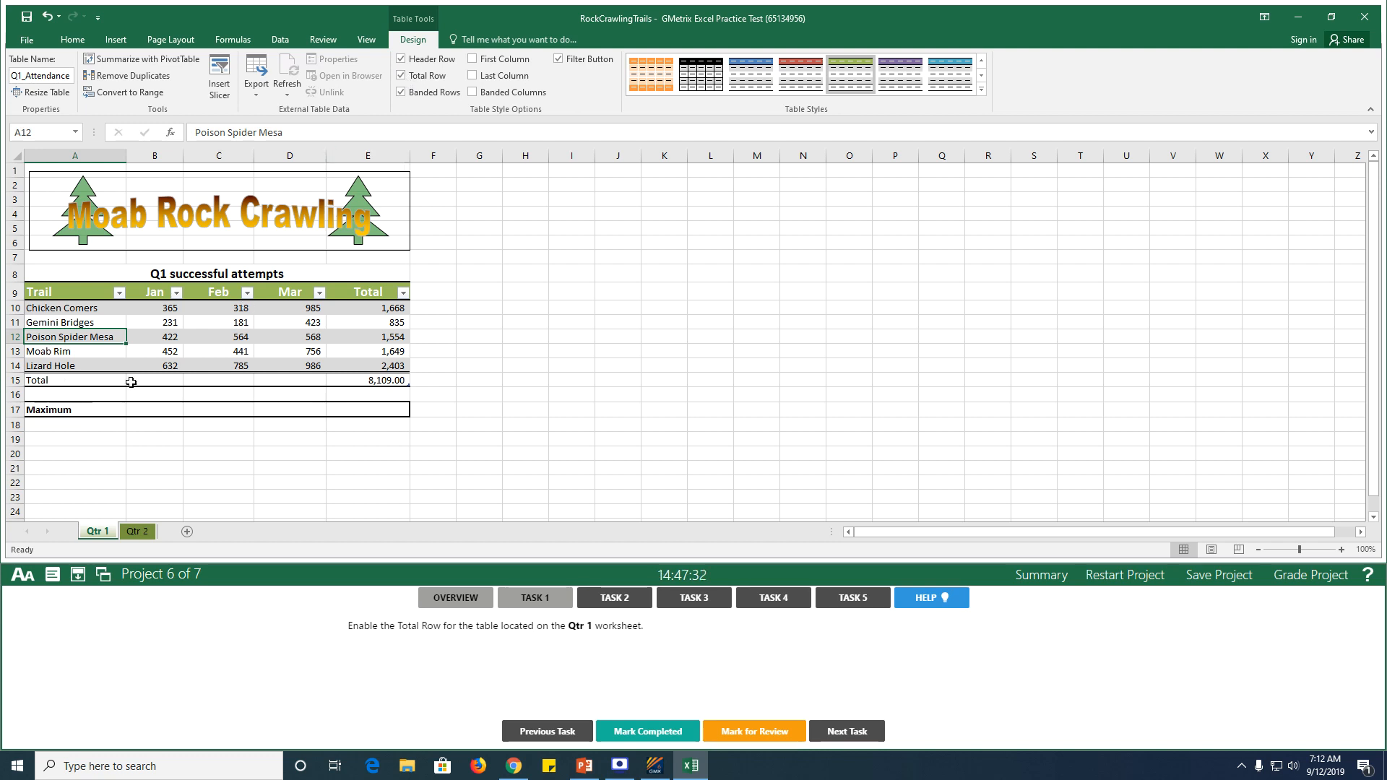
click(656, 735)
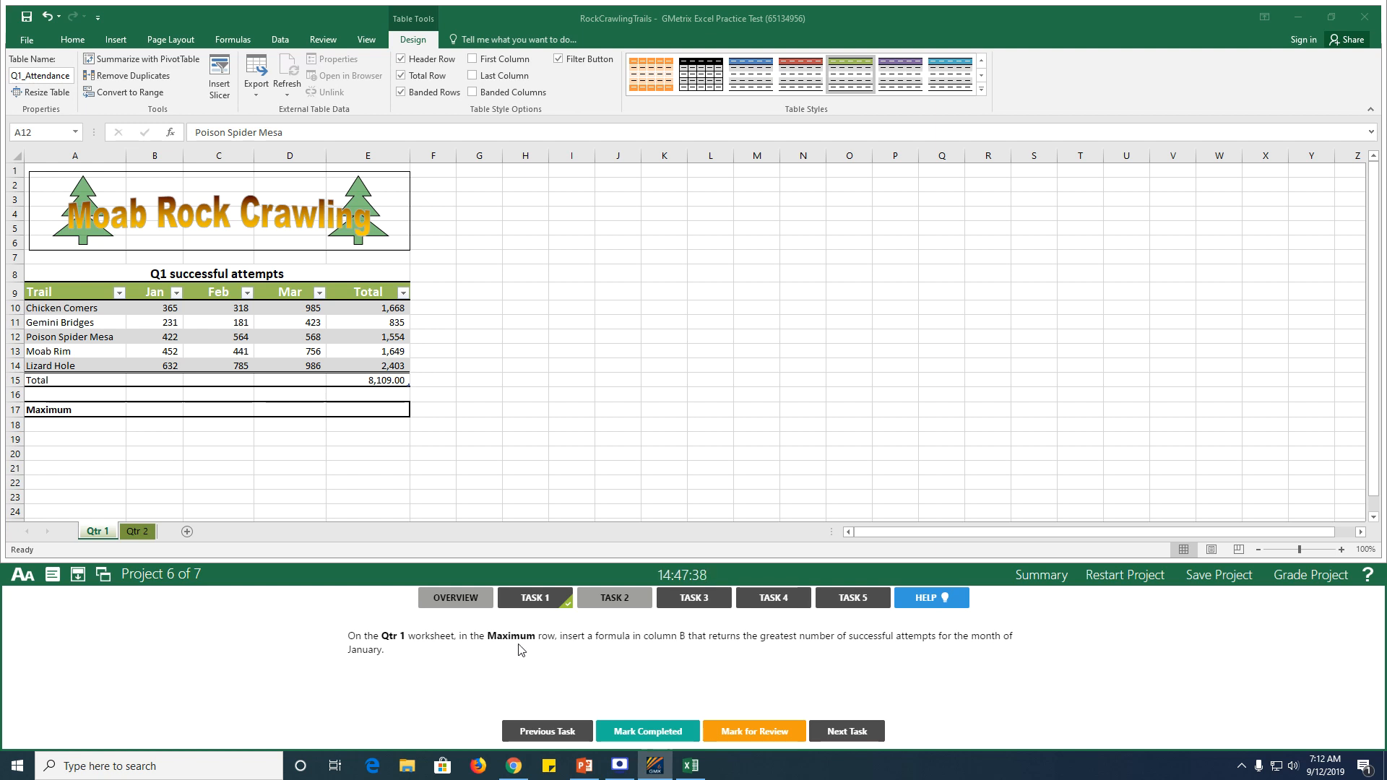
Enter =MAX(B10:B16) in cell B17 of the Maximum row on the Qtr 1 worksheet, and mark Task 2 completed.
click(145, 409)
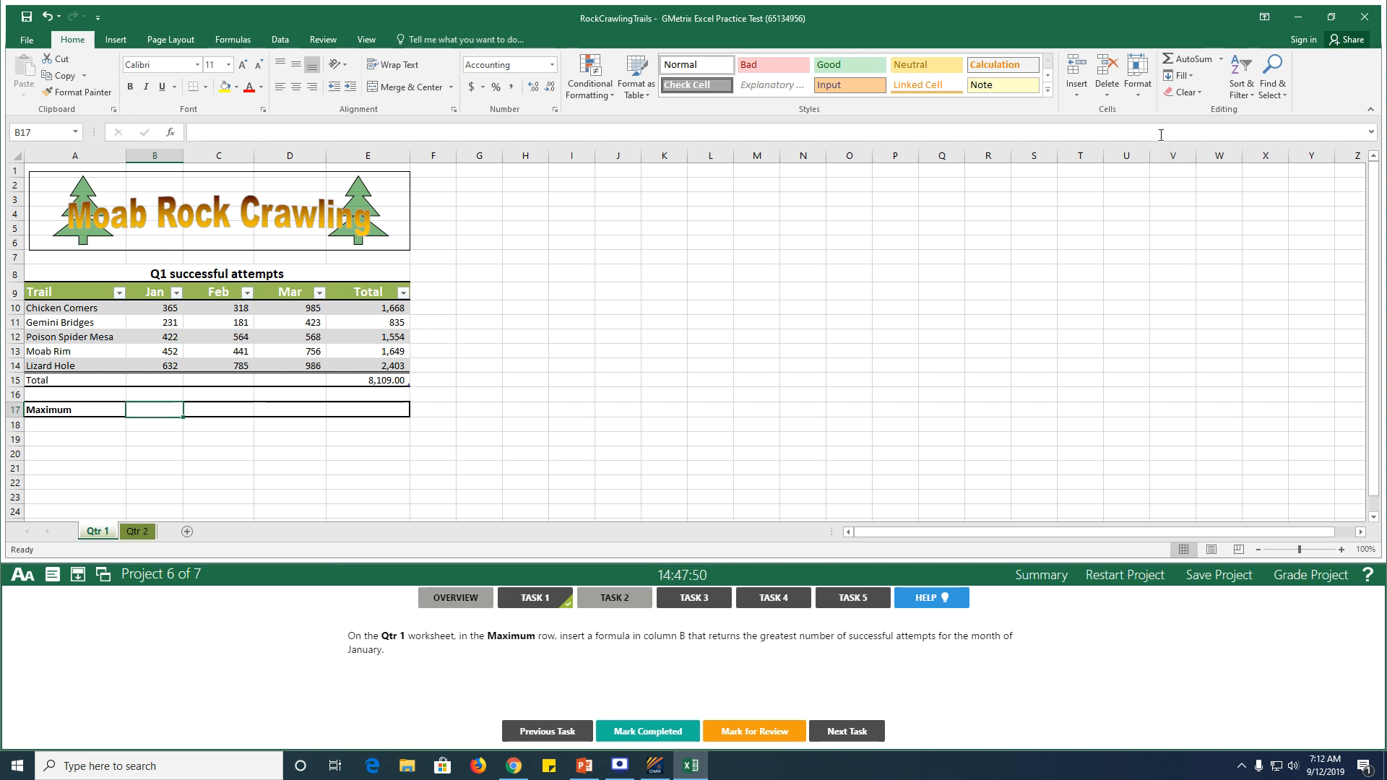
click(1222, 60)
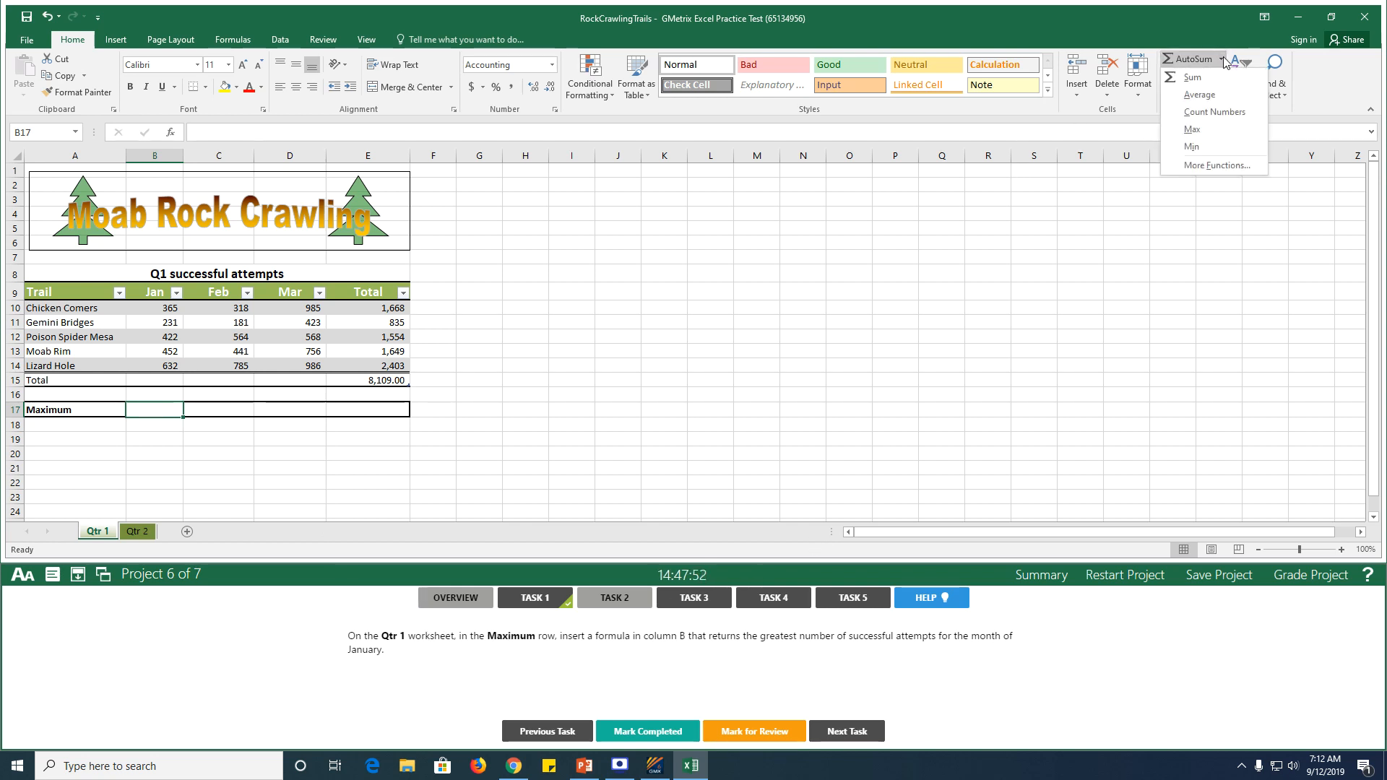
click(1190, 130)
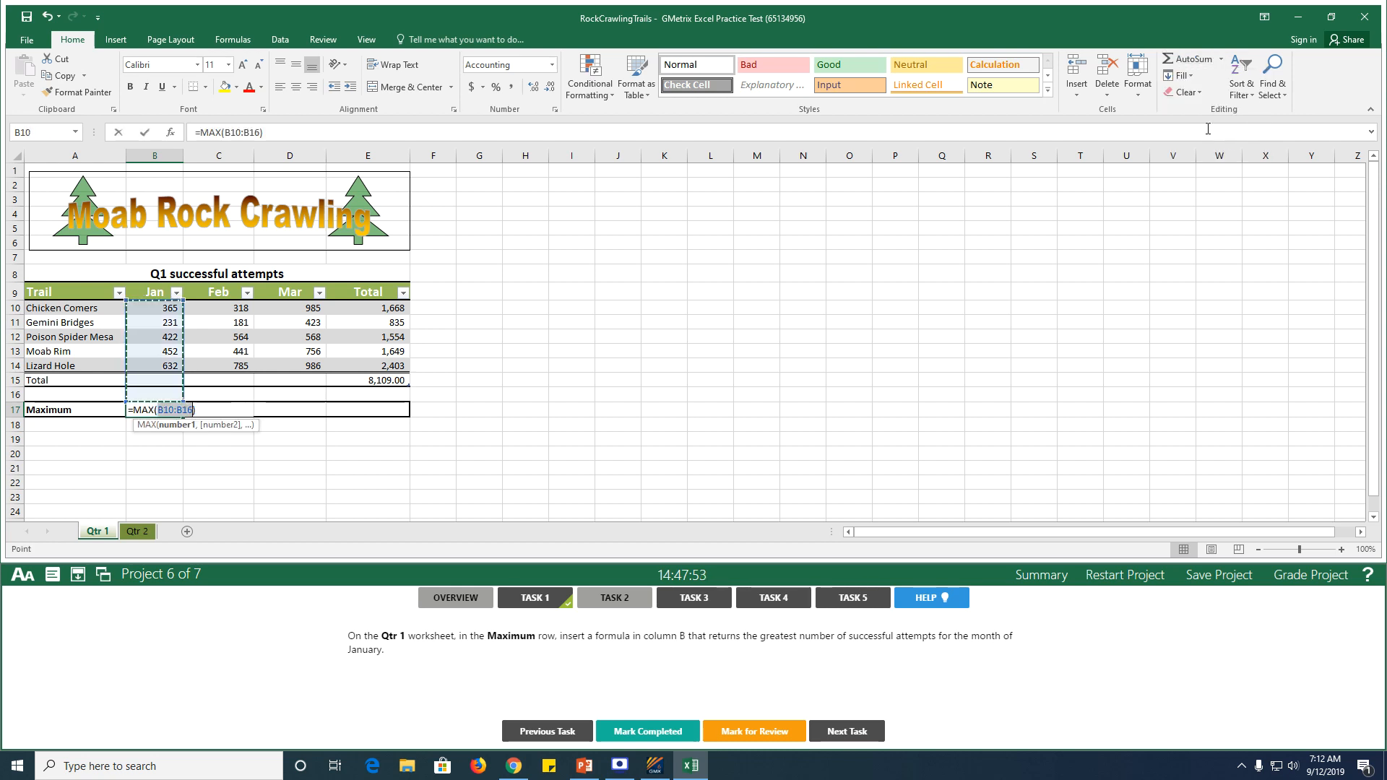
key(Return)
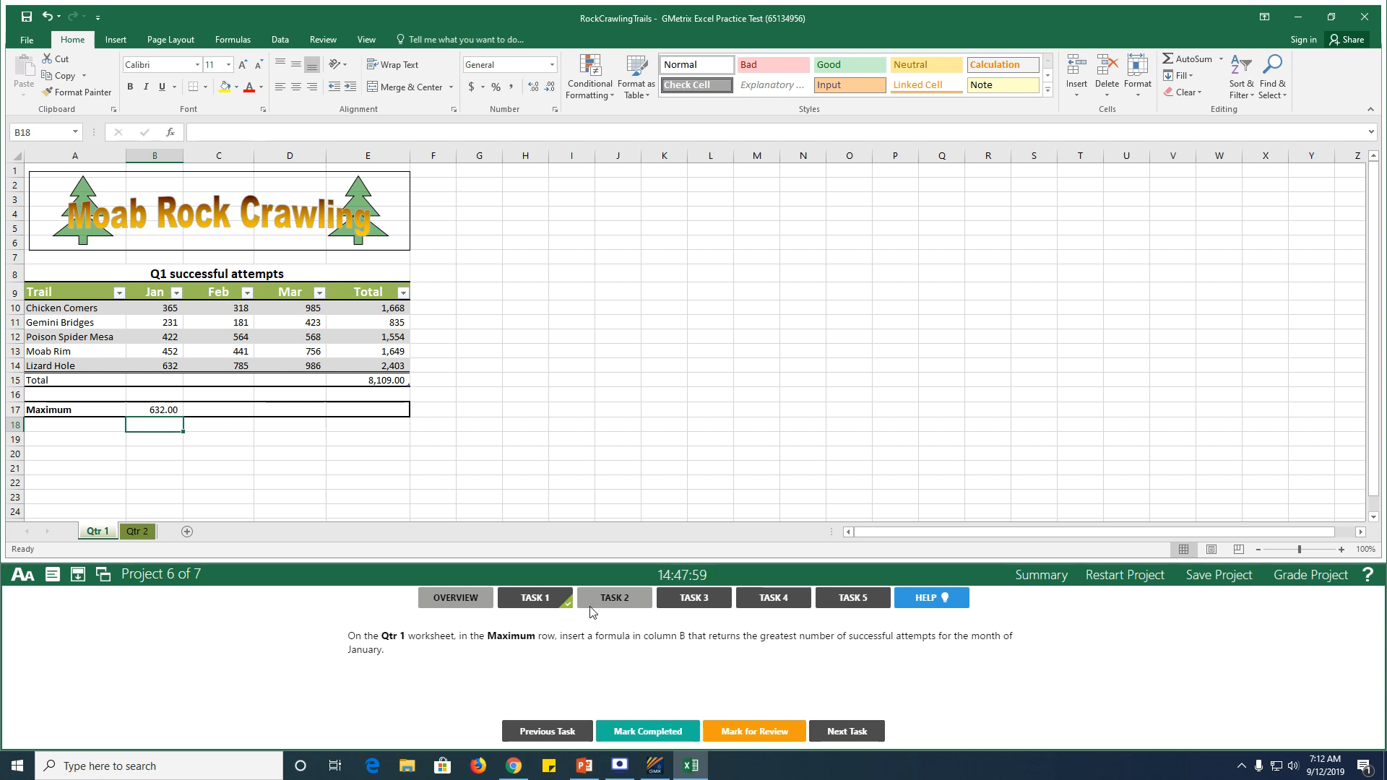
click(626, 729)
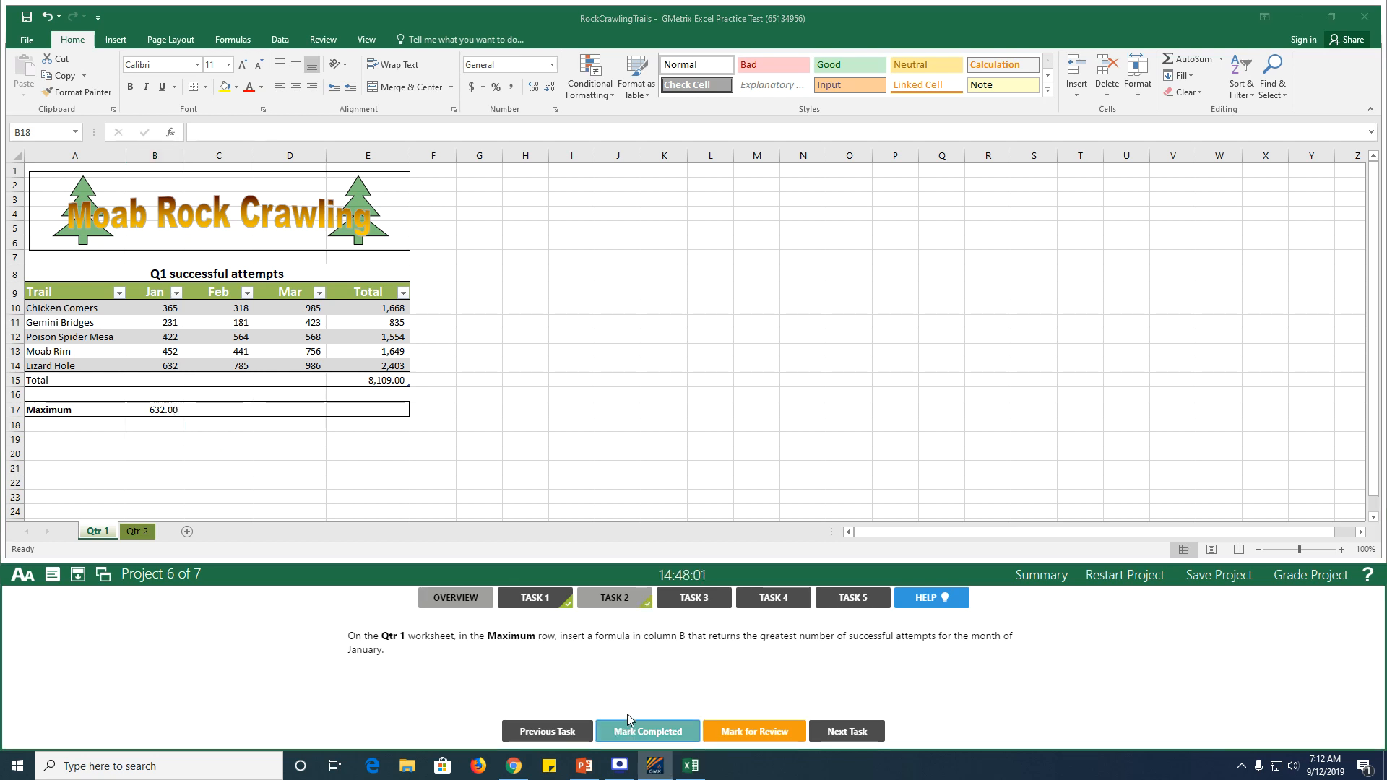
Open Task 3, create a 3-D Clustered Column chart from A9:D14 on Qtr 1, place it beside the table, and mark the task completed.
click(690, 598)
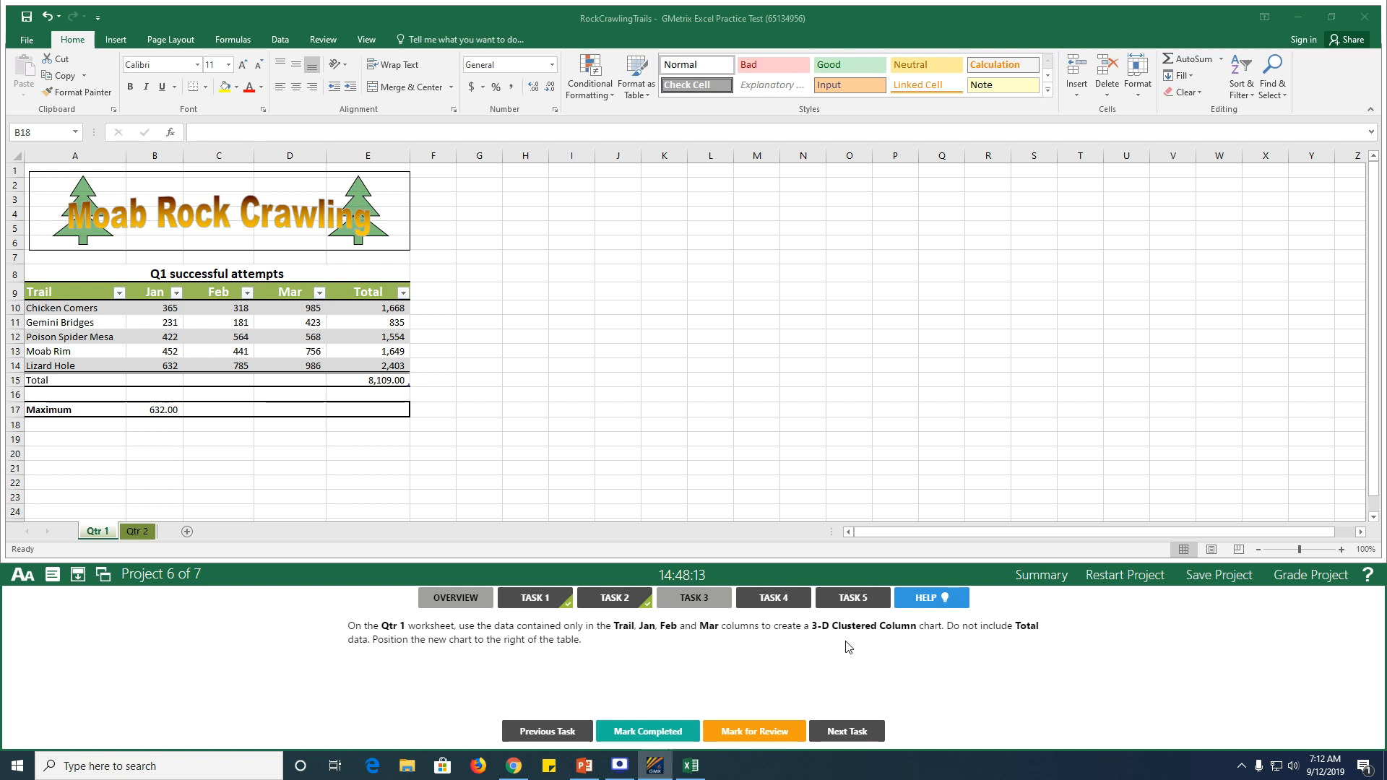
drag(42, 292, 282, 366)
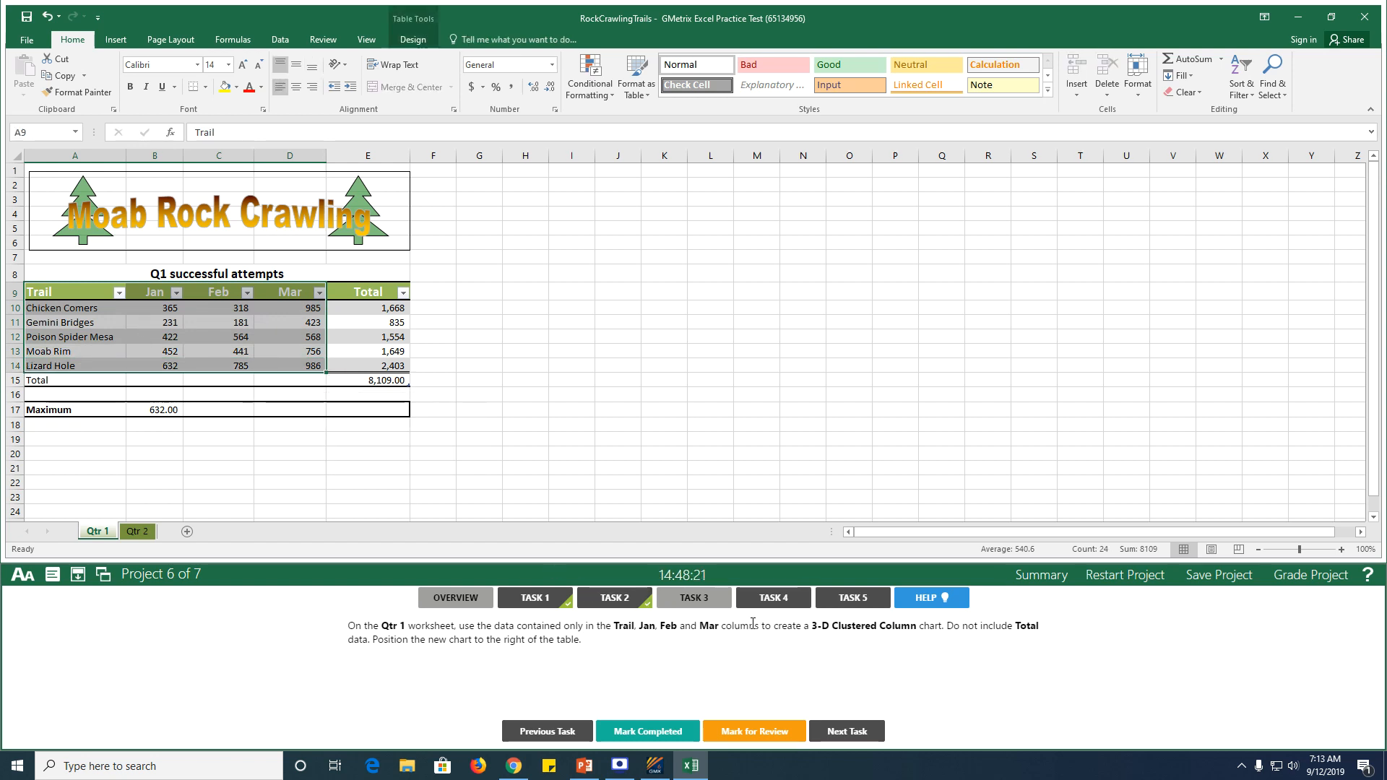
click(113, 42)
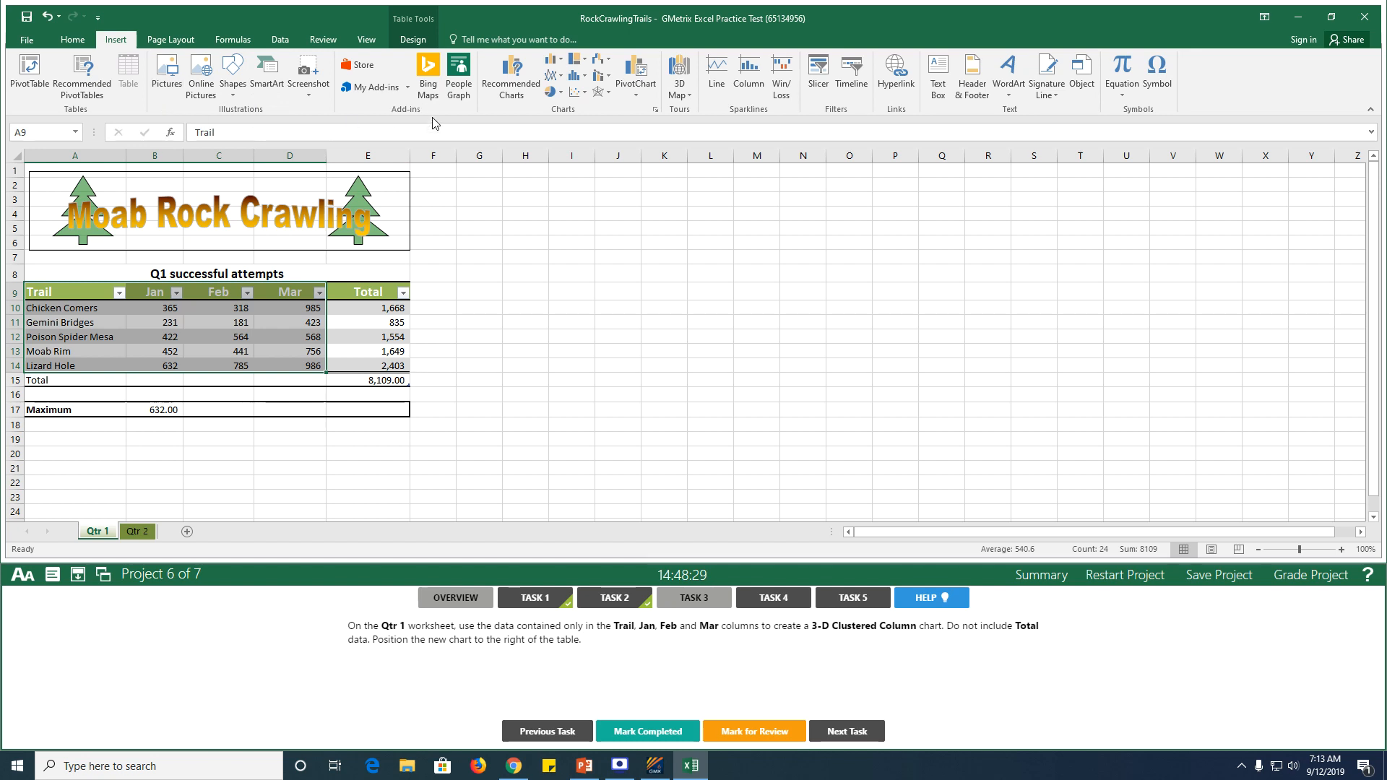
click(561, 64)
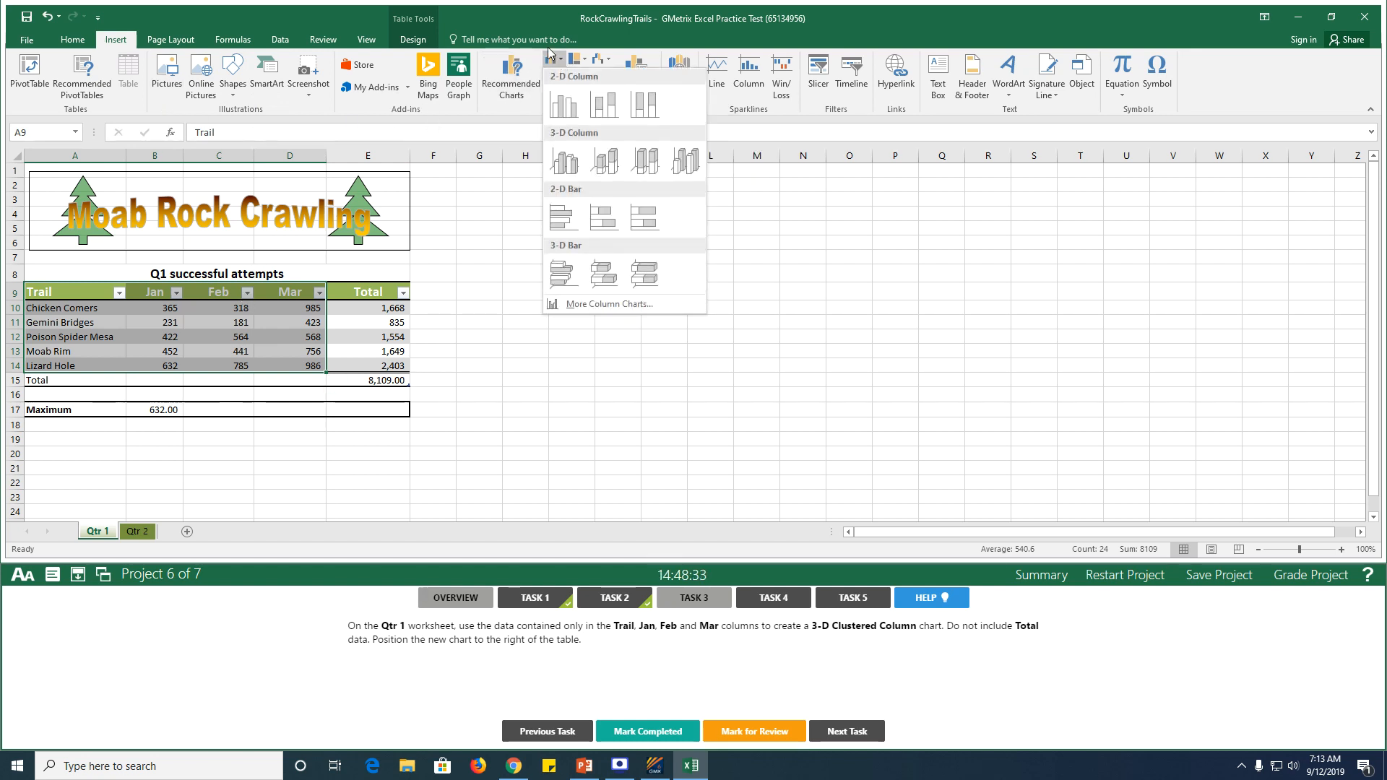
click(563, 161)
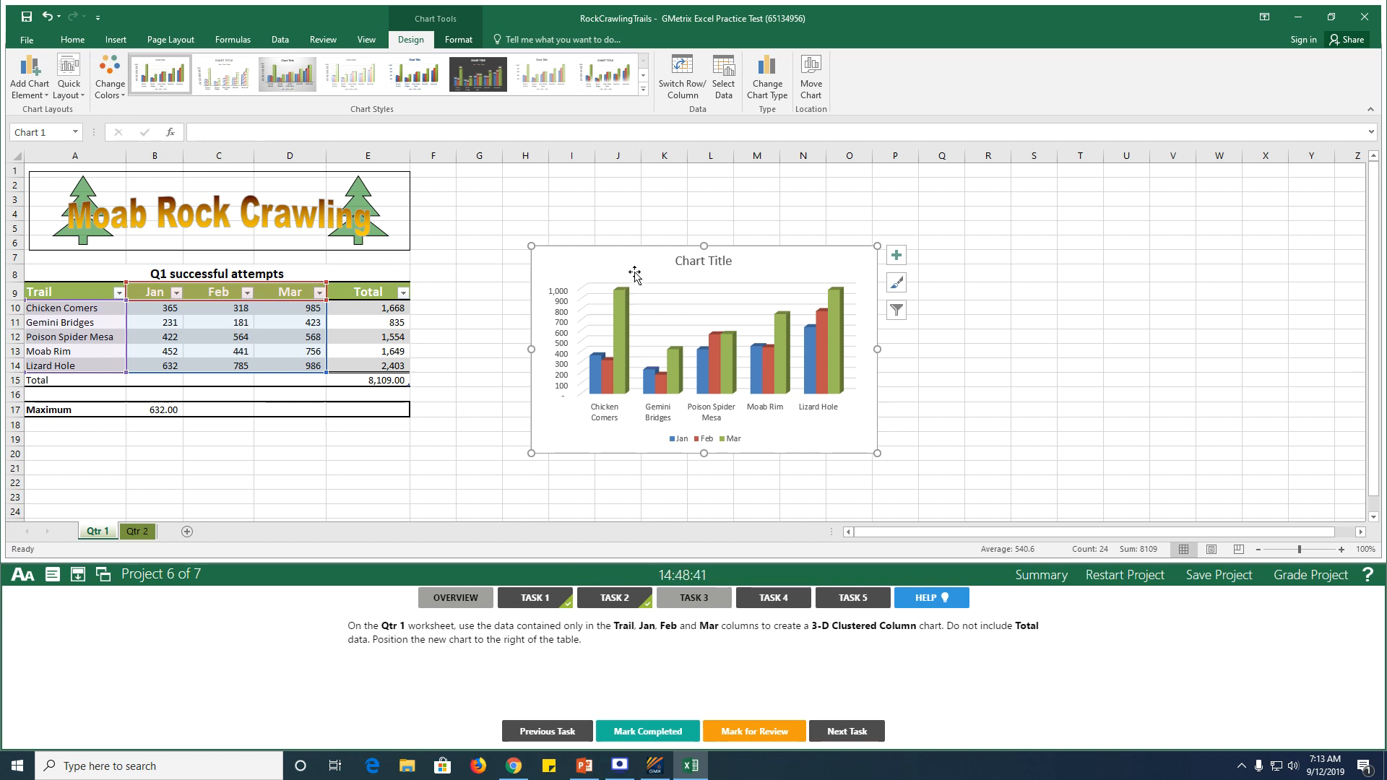
drag(641, 269, 540, 260)
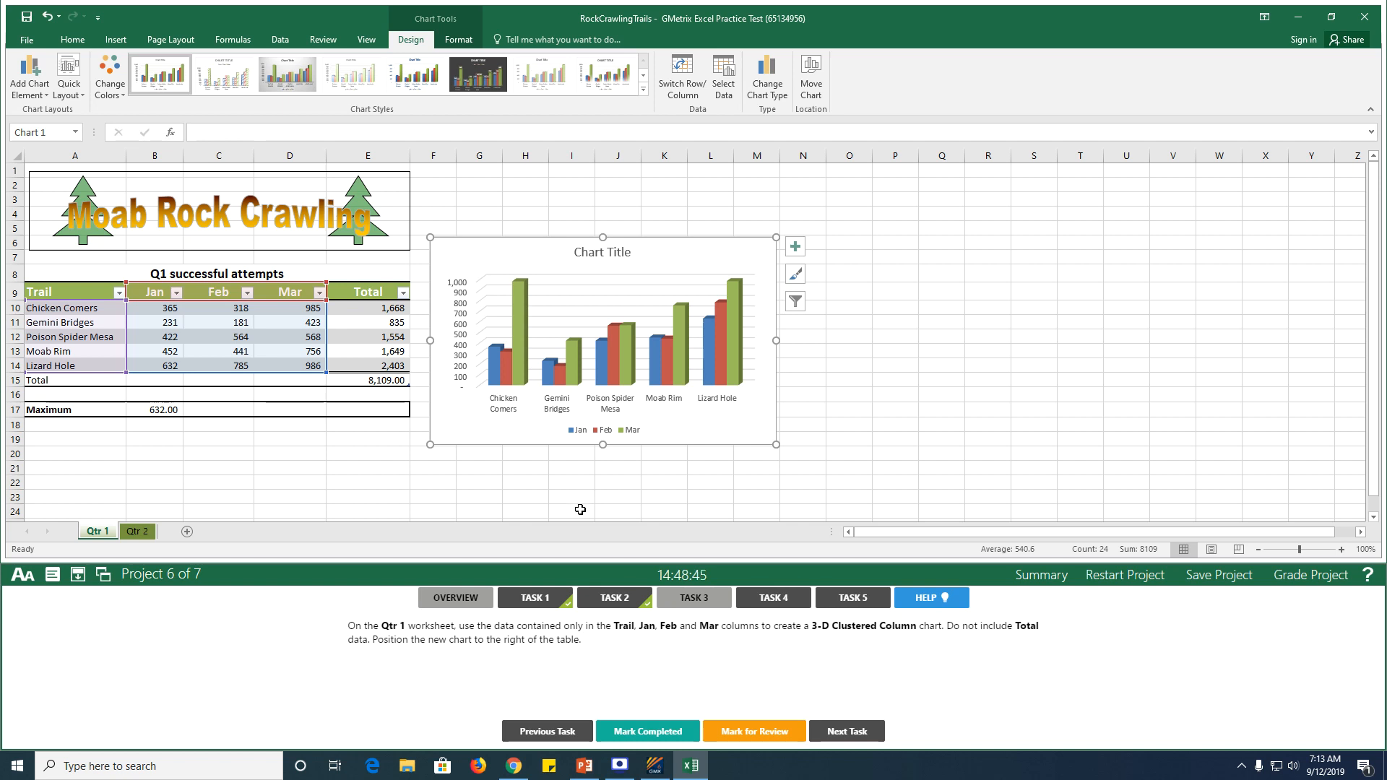
click(645, 733)
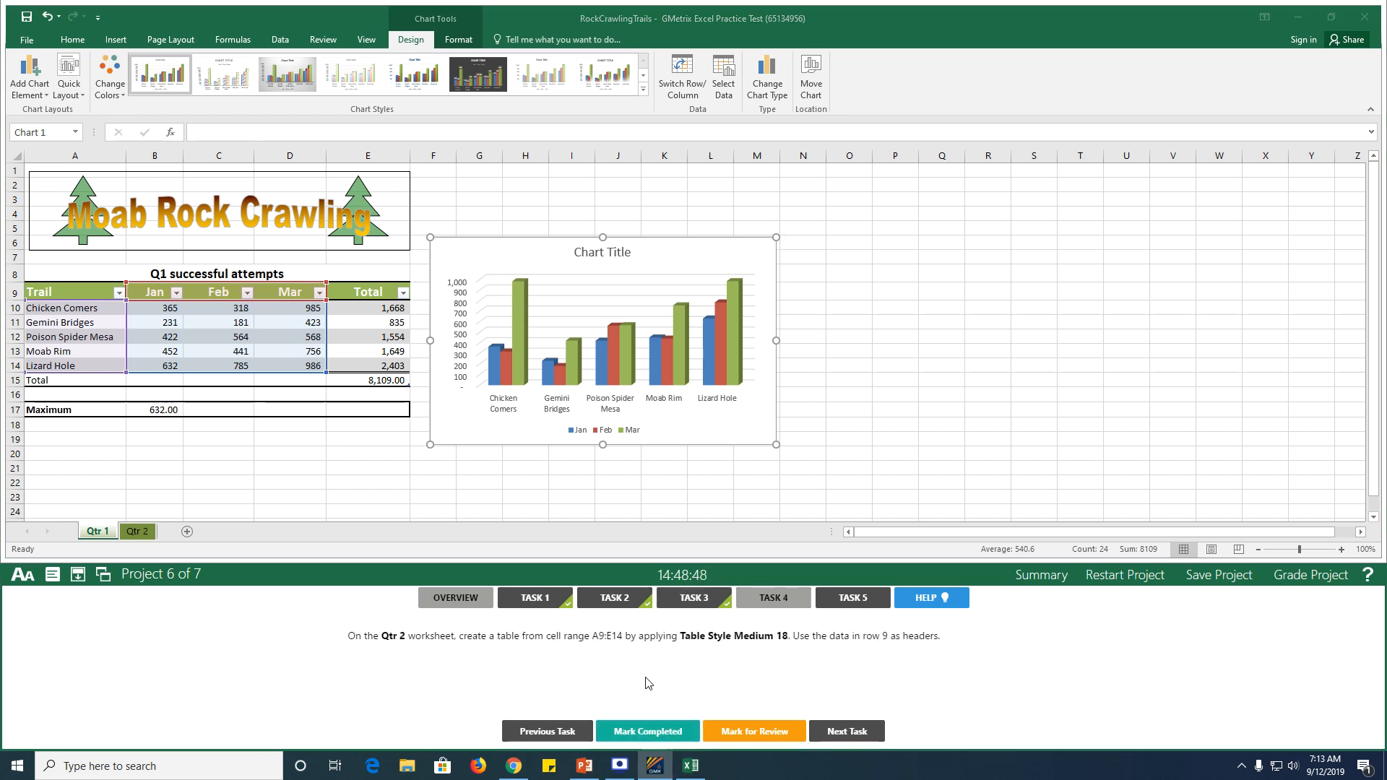
On the Qtr 2 worksheet, create a table from cell range A9:E14 with row 9 as headers.
click(138, 532)
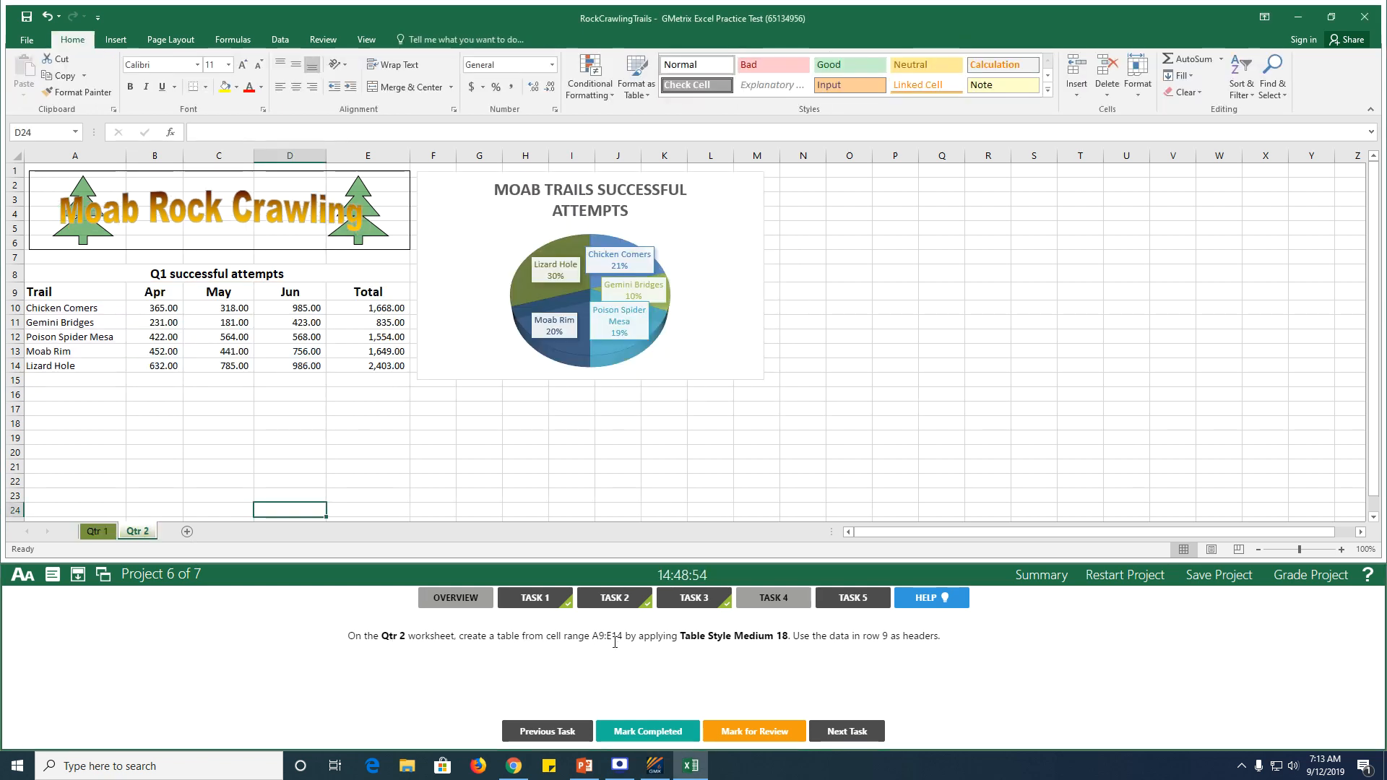
click(94, 335)
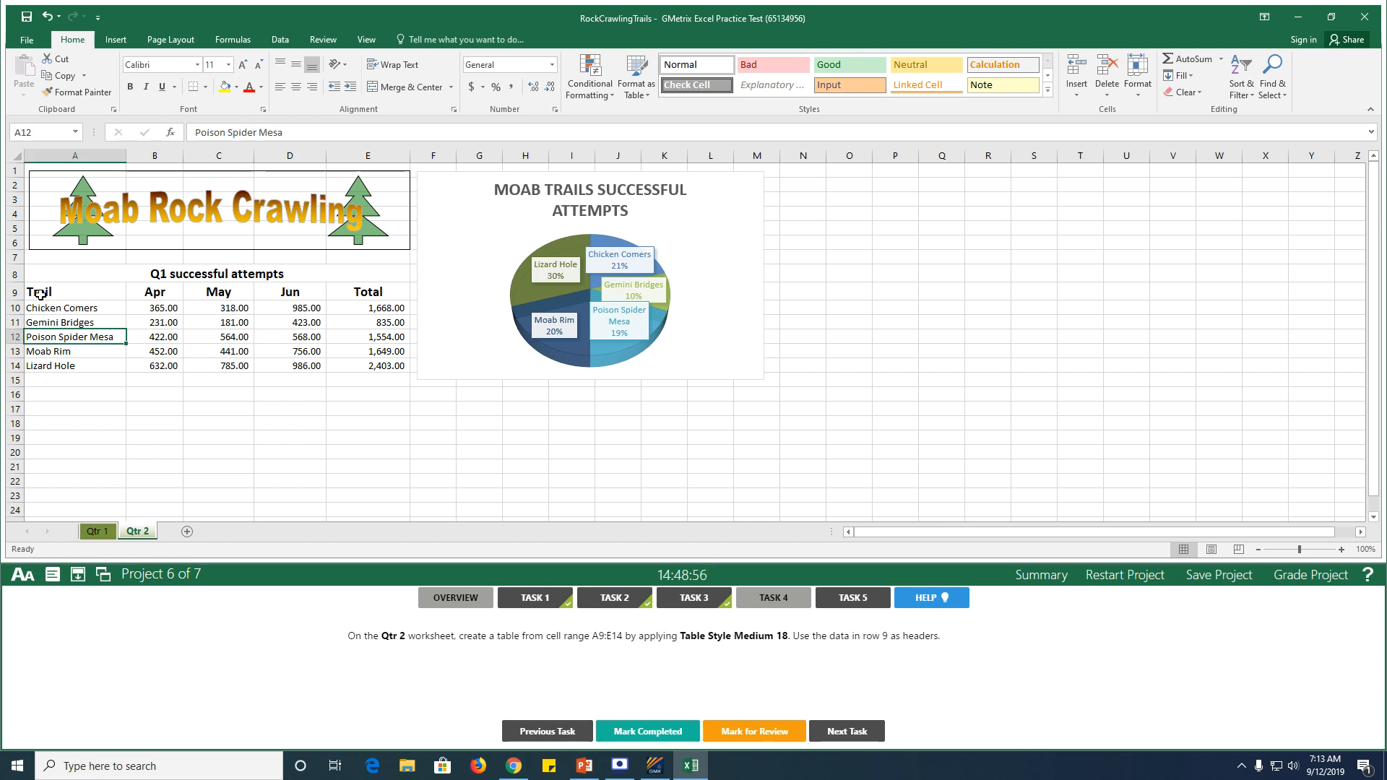
drag(44, 296, 374, 369)
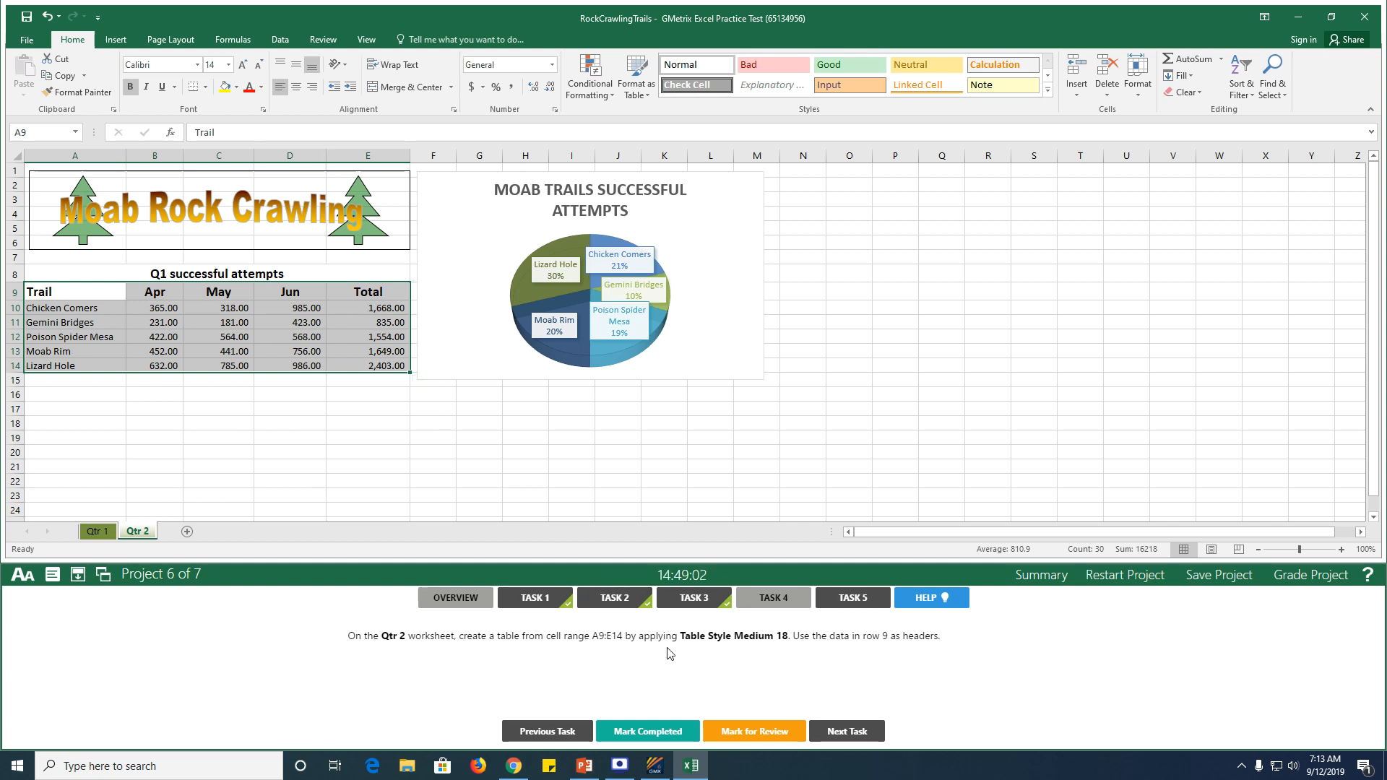
click(116, 40)
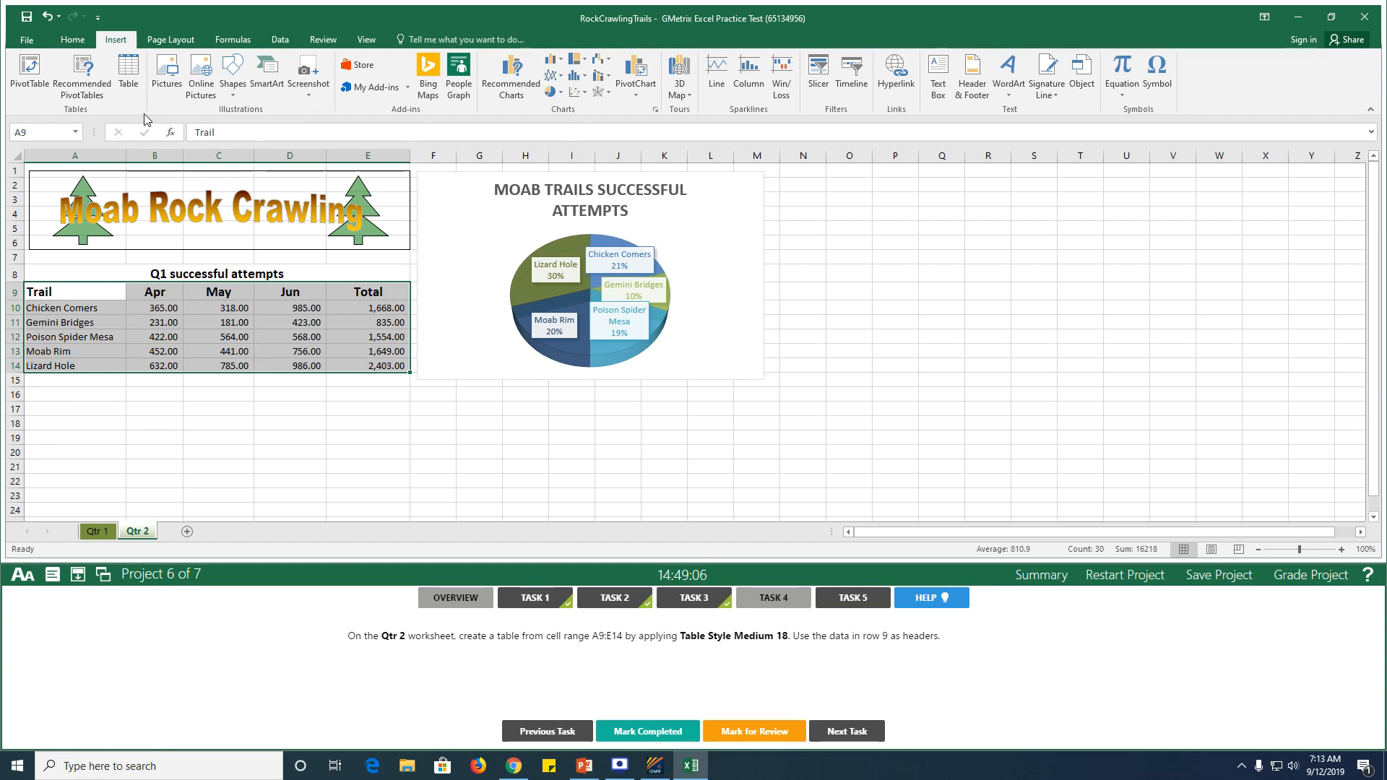
click(128, 73)
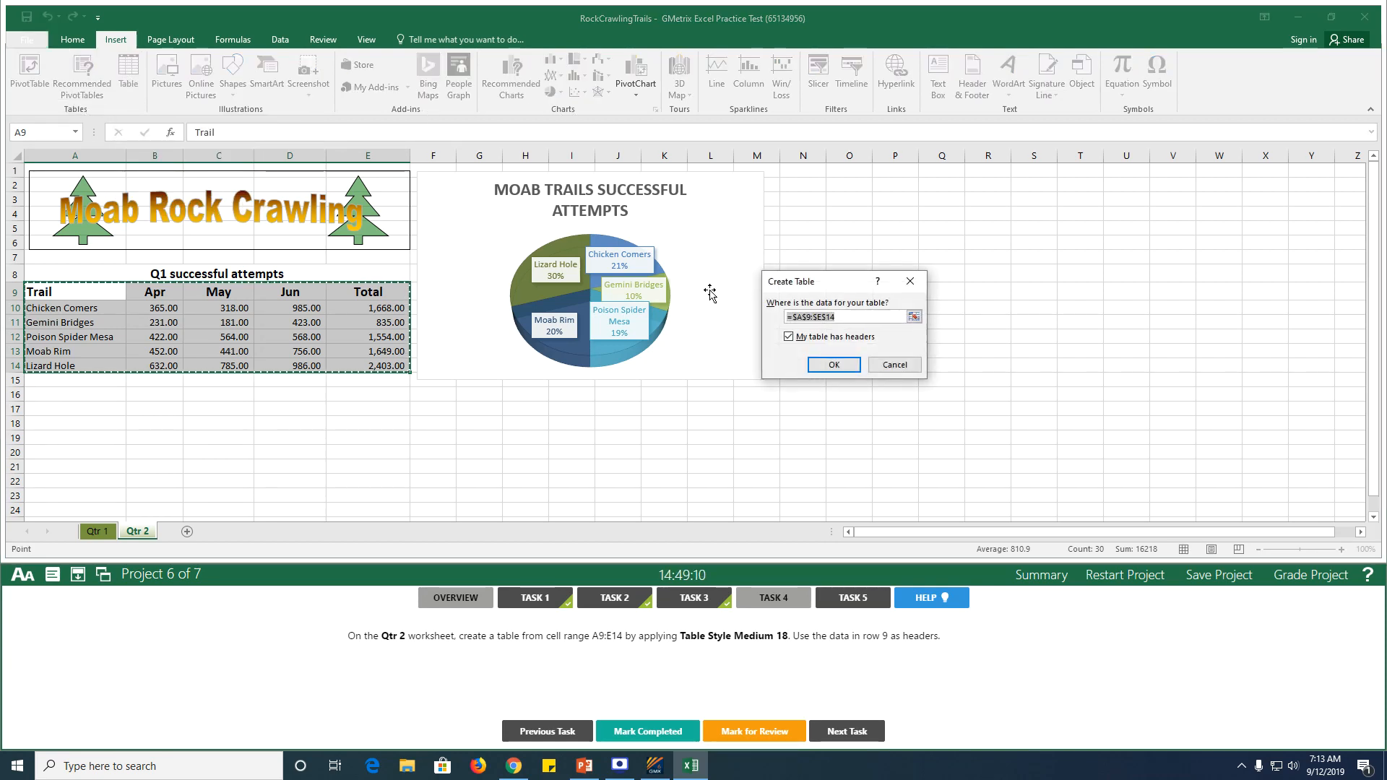
click(832, 365)
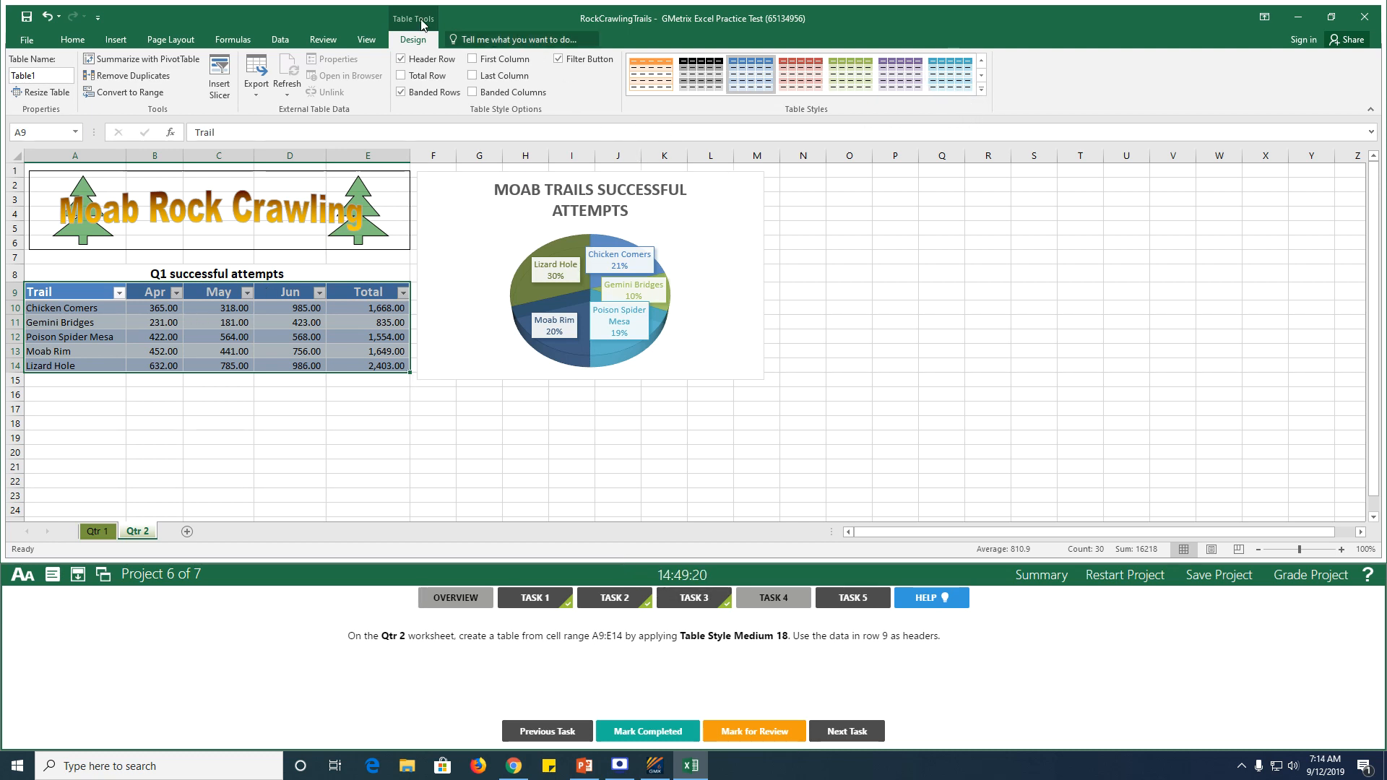
Apply Table Style Medium 18 to the table on the Qtr 2 worksheet and mark Task 4 completed.
click(982, 90)
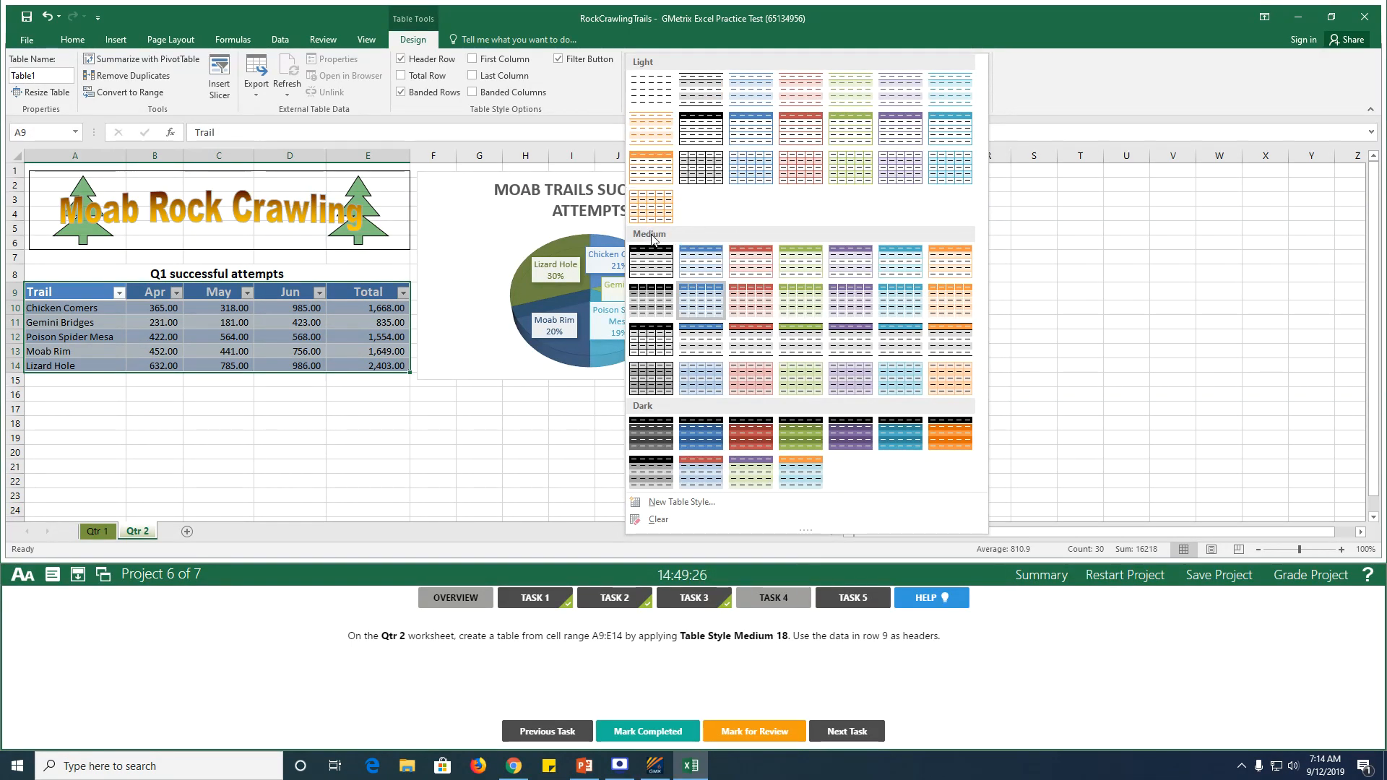
click(799, 338)
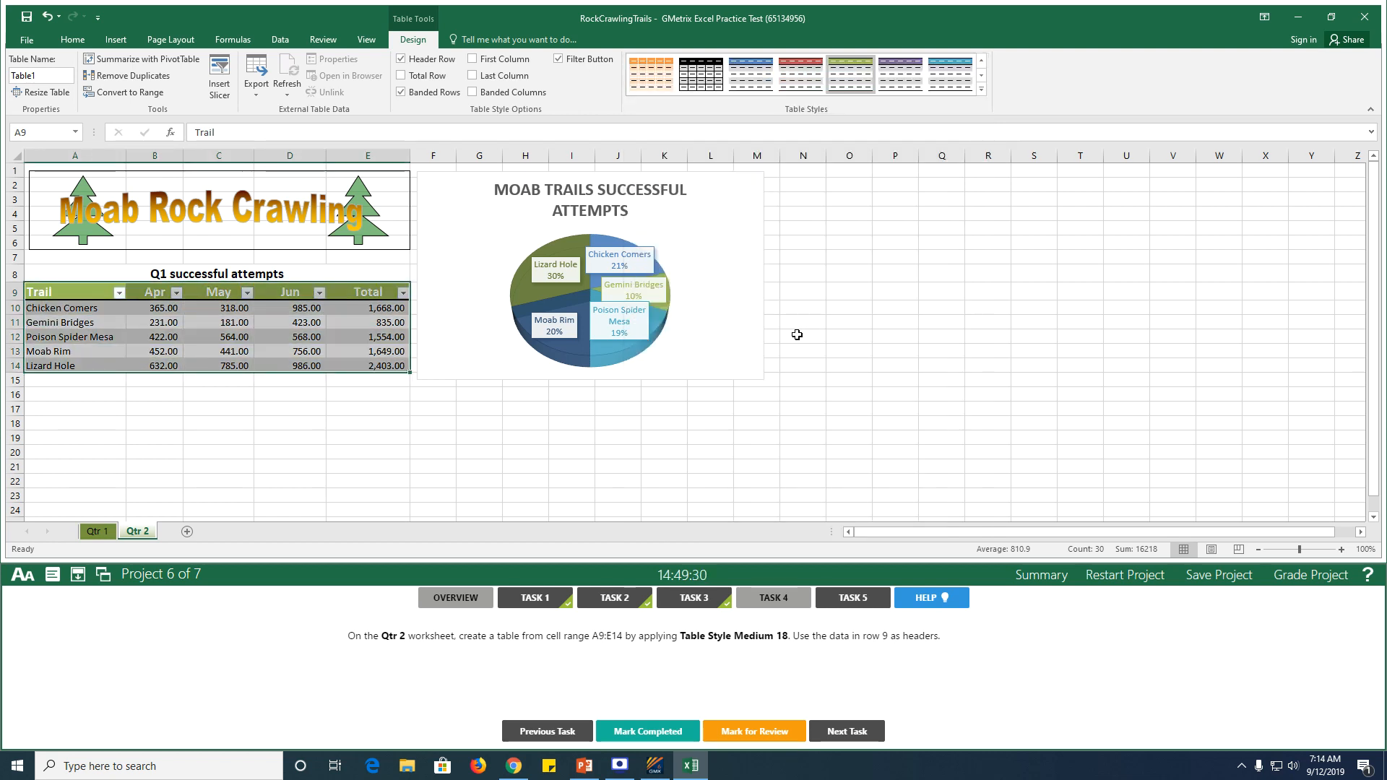
click(664, 737)
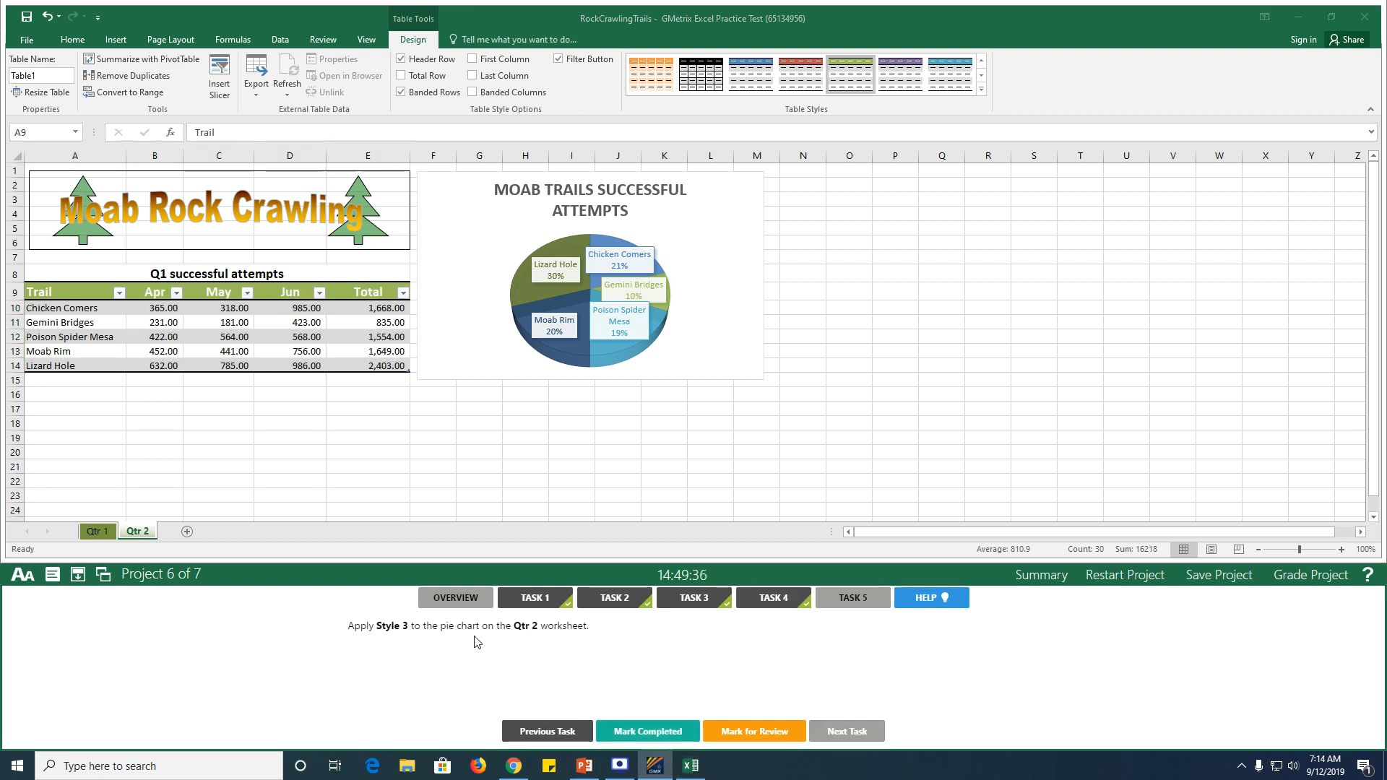
Apply chart Style 3 to the pie chart on the Qtr 2 worksheet and mark Task 5 completed.
click(535, 305)
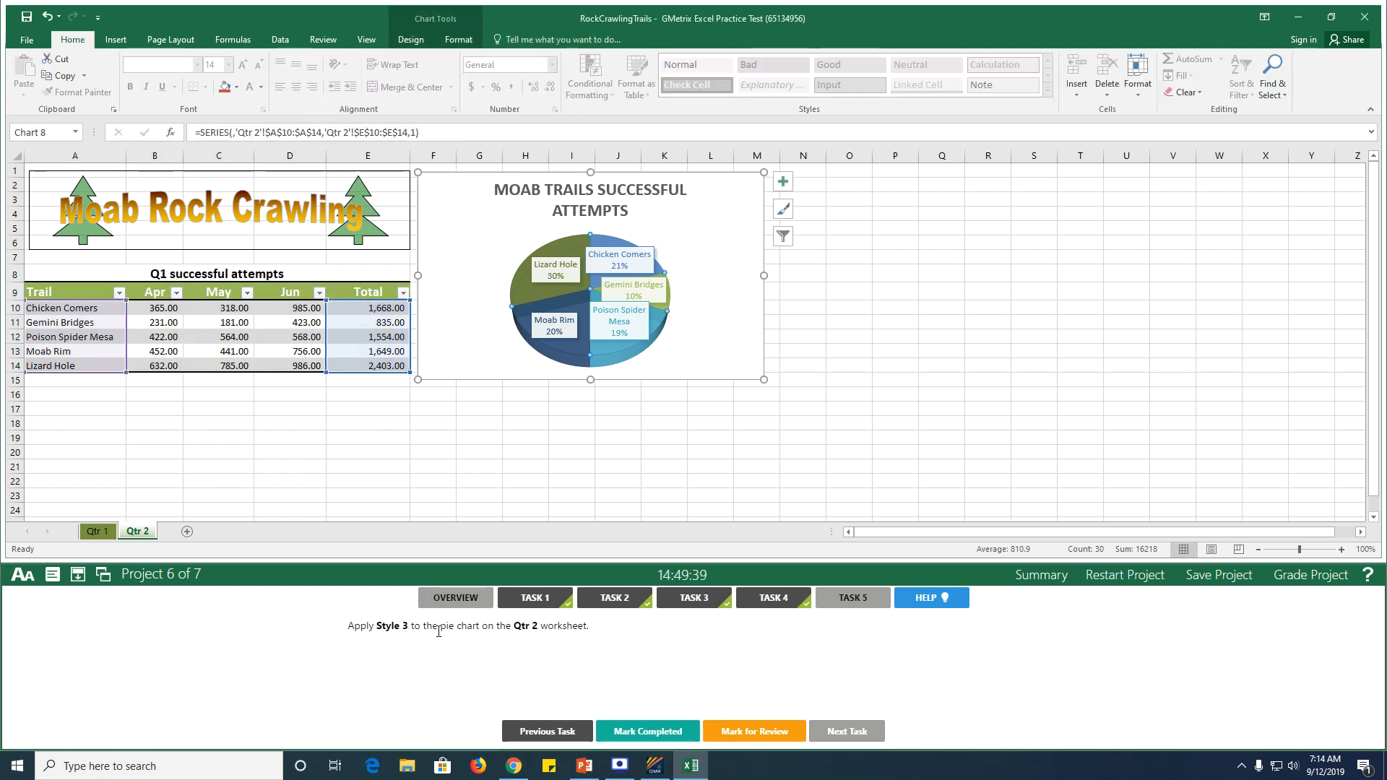
click(411, 39)
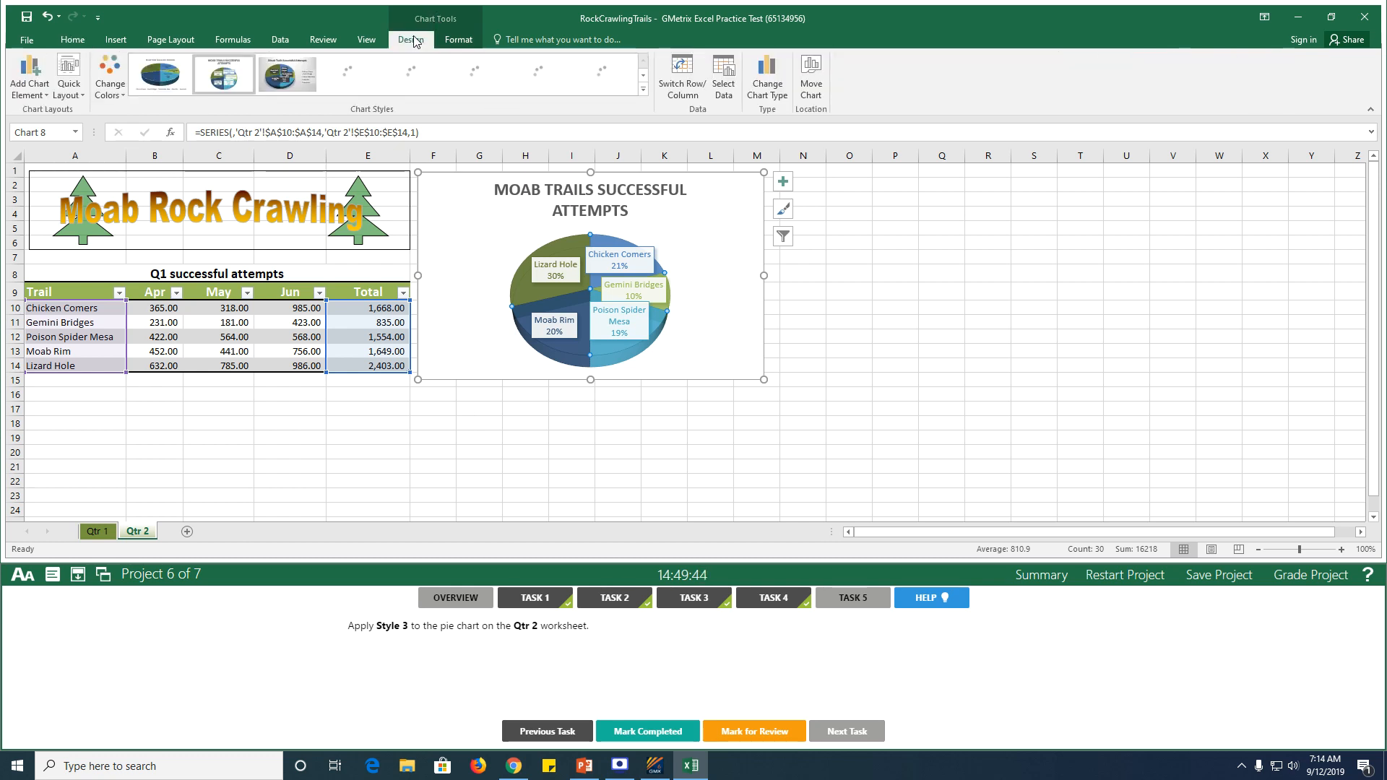
click(643, 89)
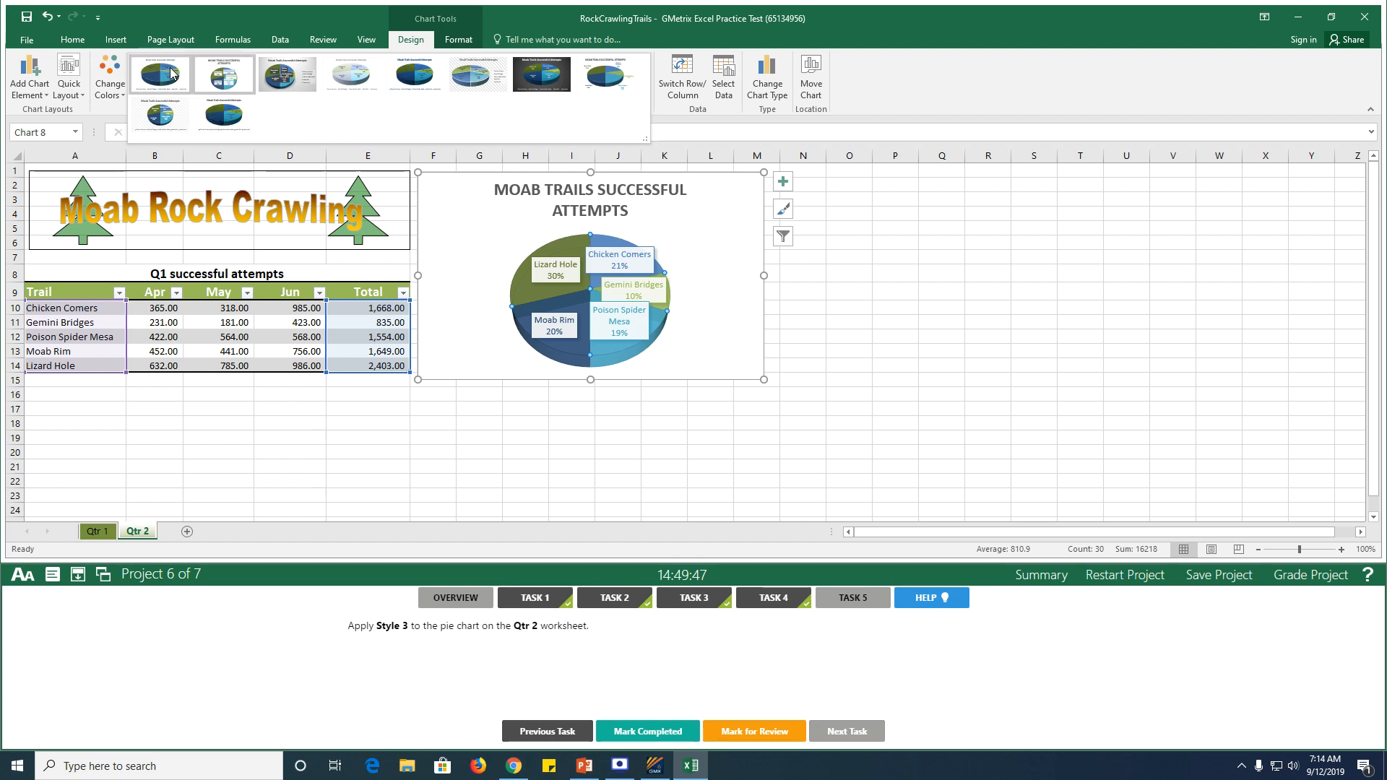
click(287, 76)
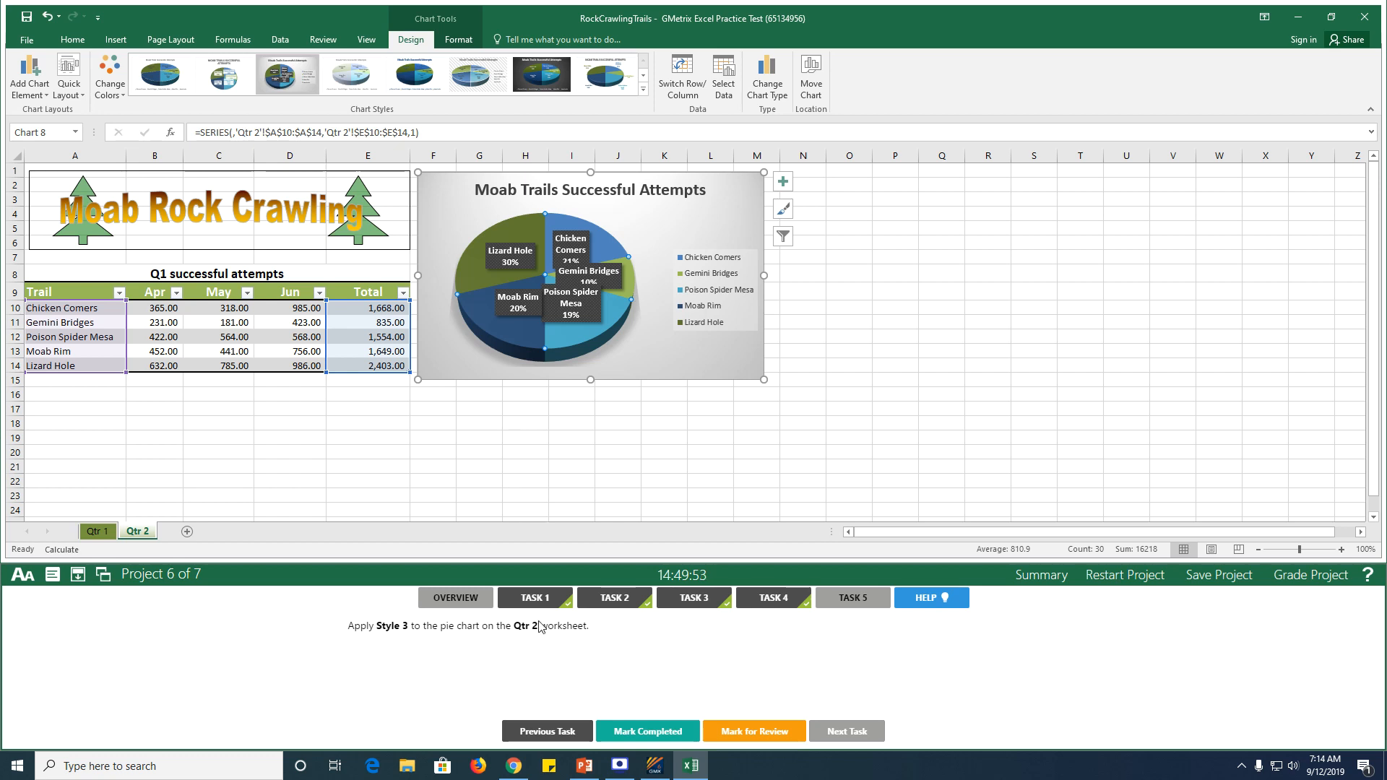
click(646, 737)
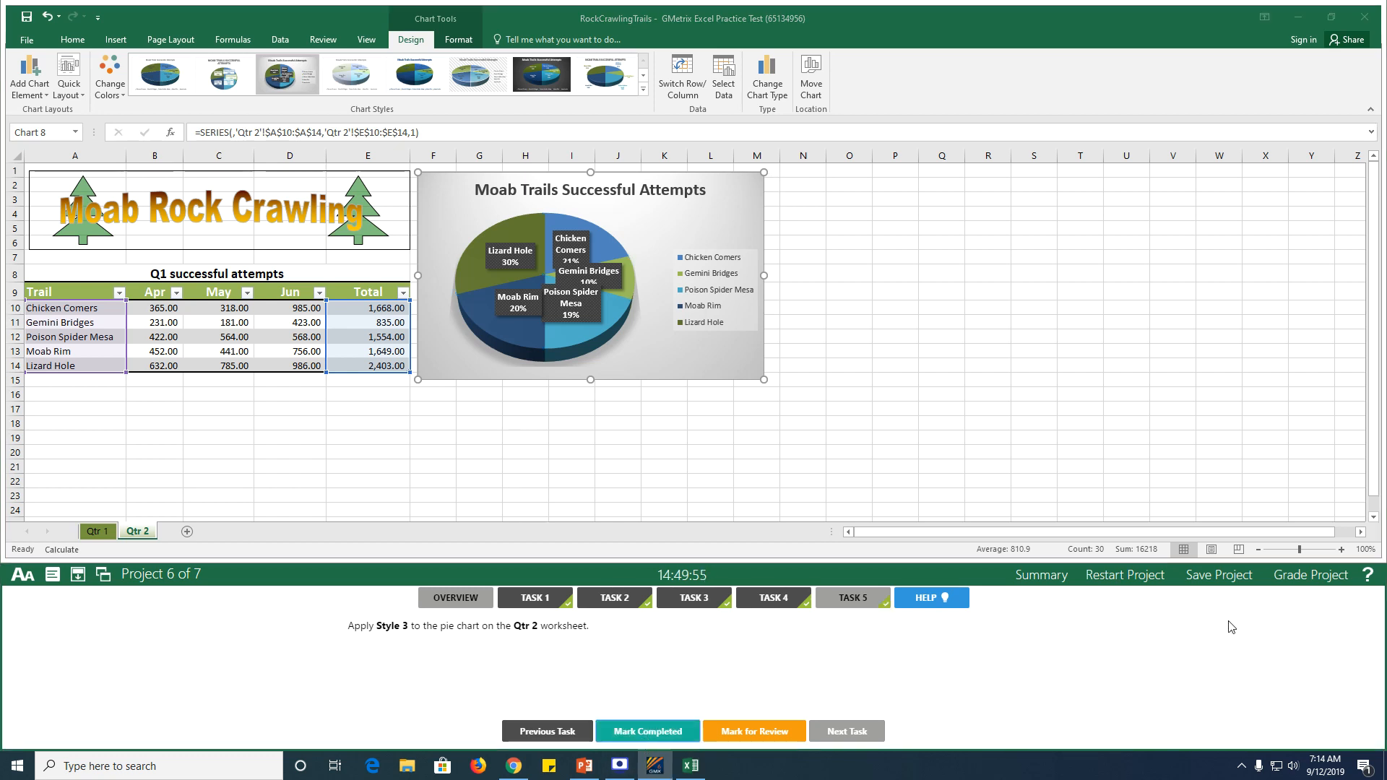
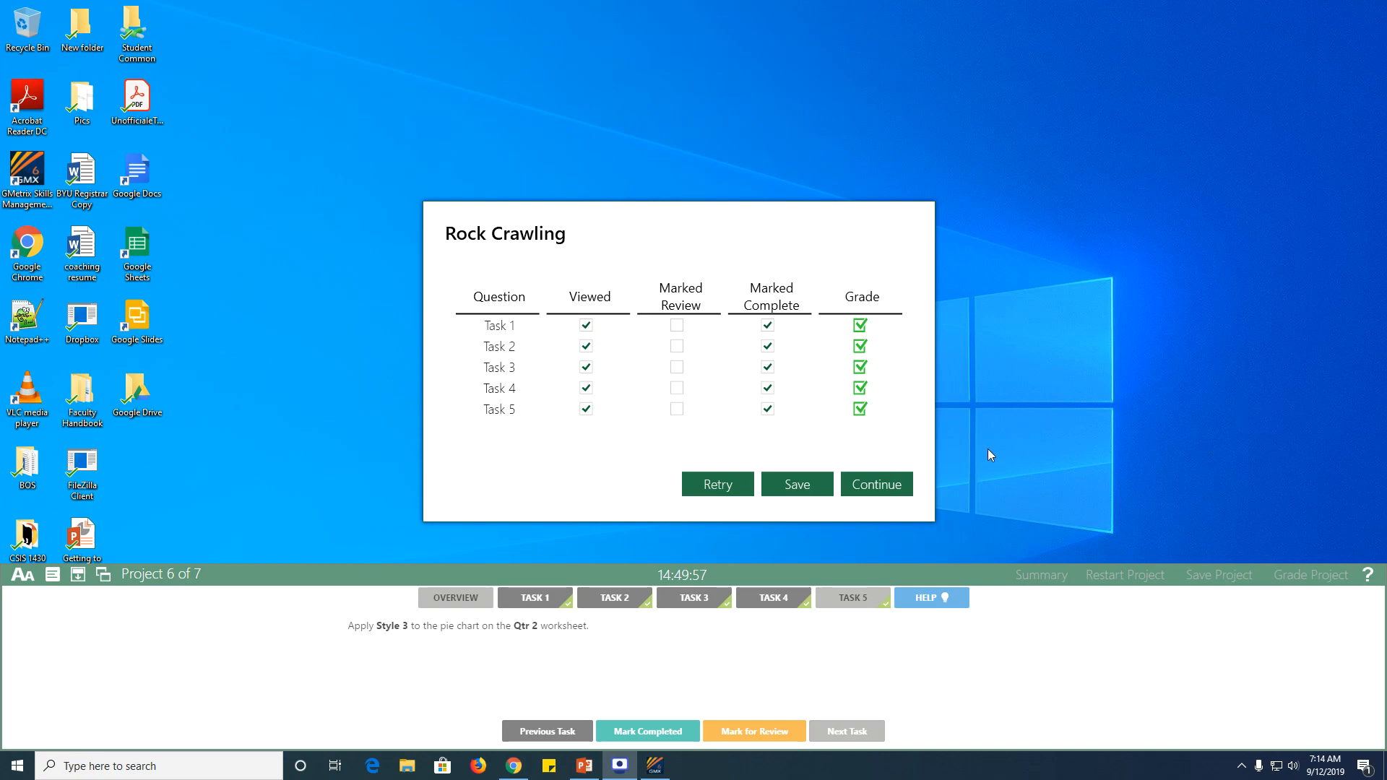
Continue from the Rock Crawling grading results to the FusionTomo project and open its Task 1.
click(883, 486)
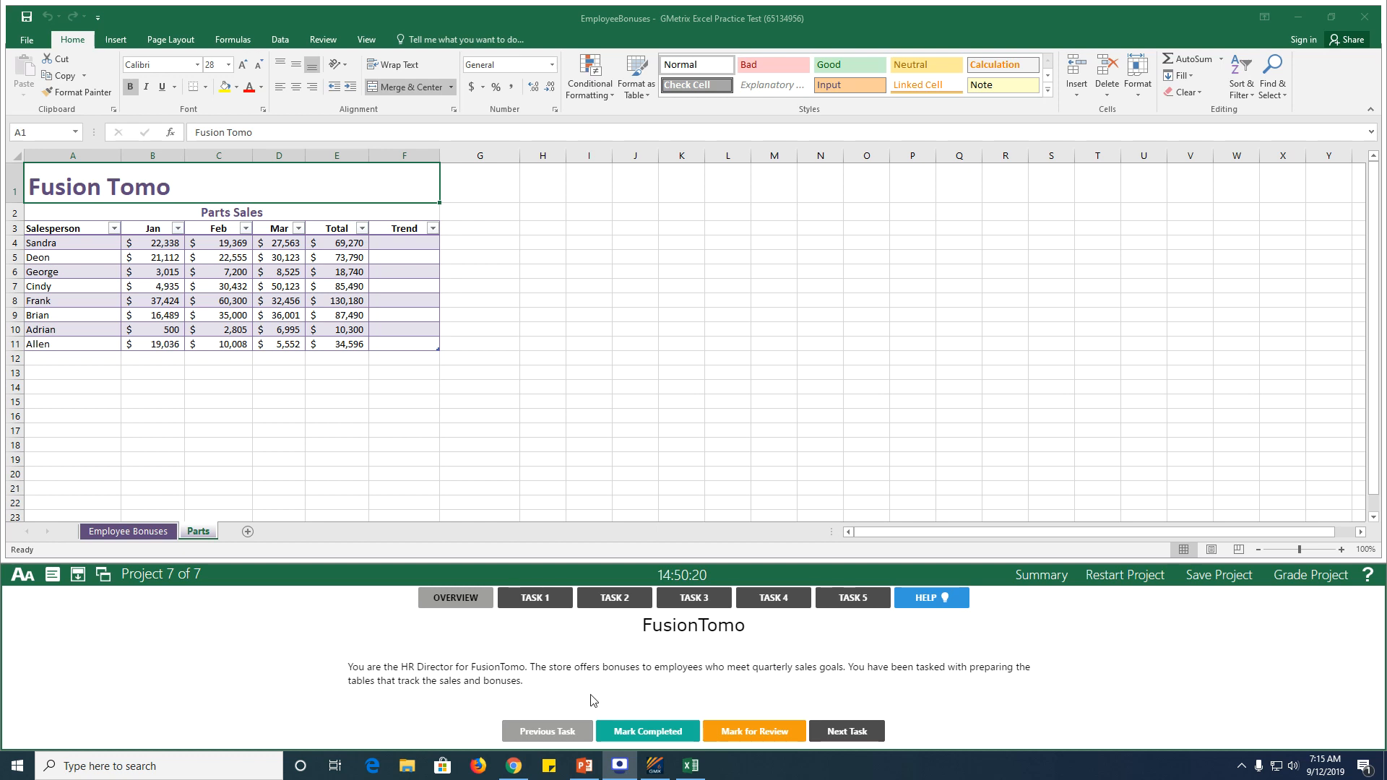
click(531, 609)
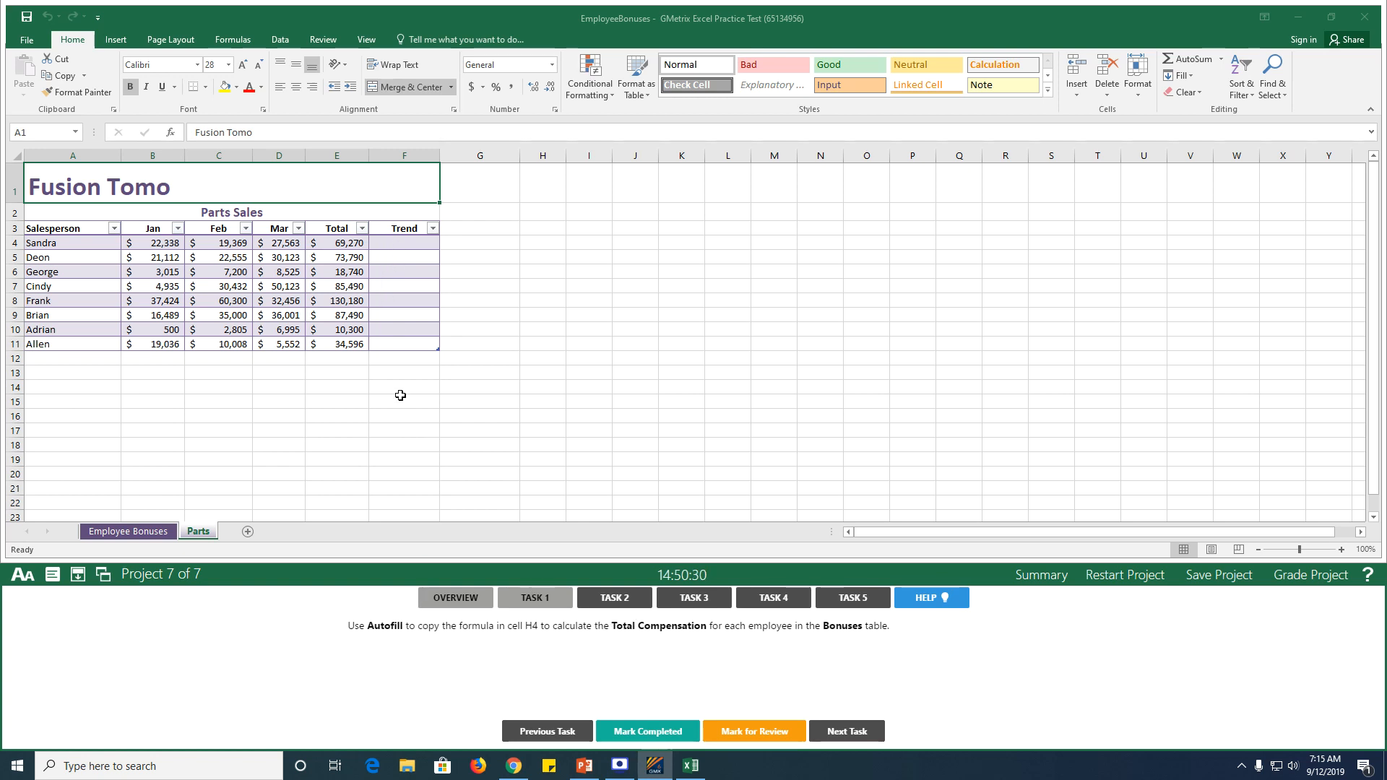
On the Employee Bonuses worksheet, autofill the Total Compensation formula from H4 down to H11, and mark Task 1 completed.
click(533, 240)
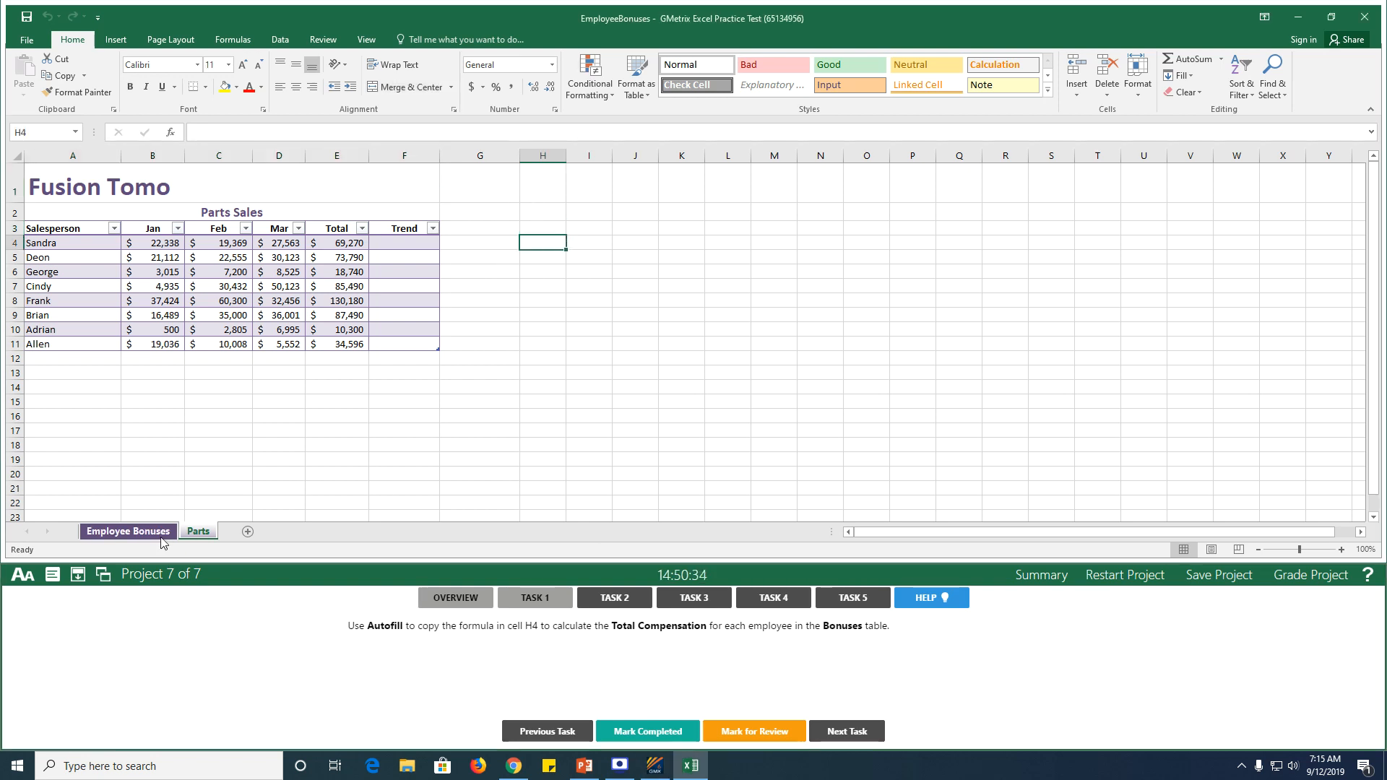
click(131, 532)
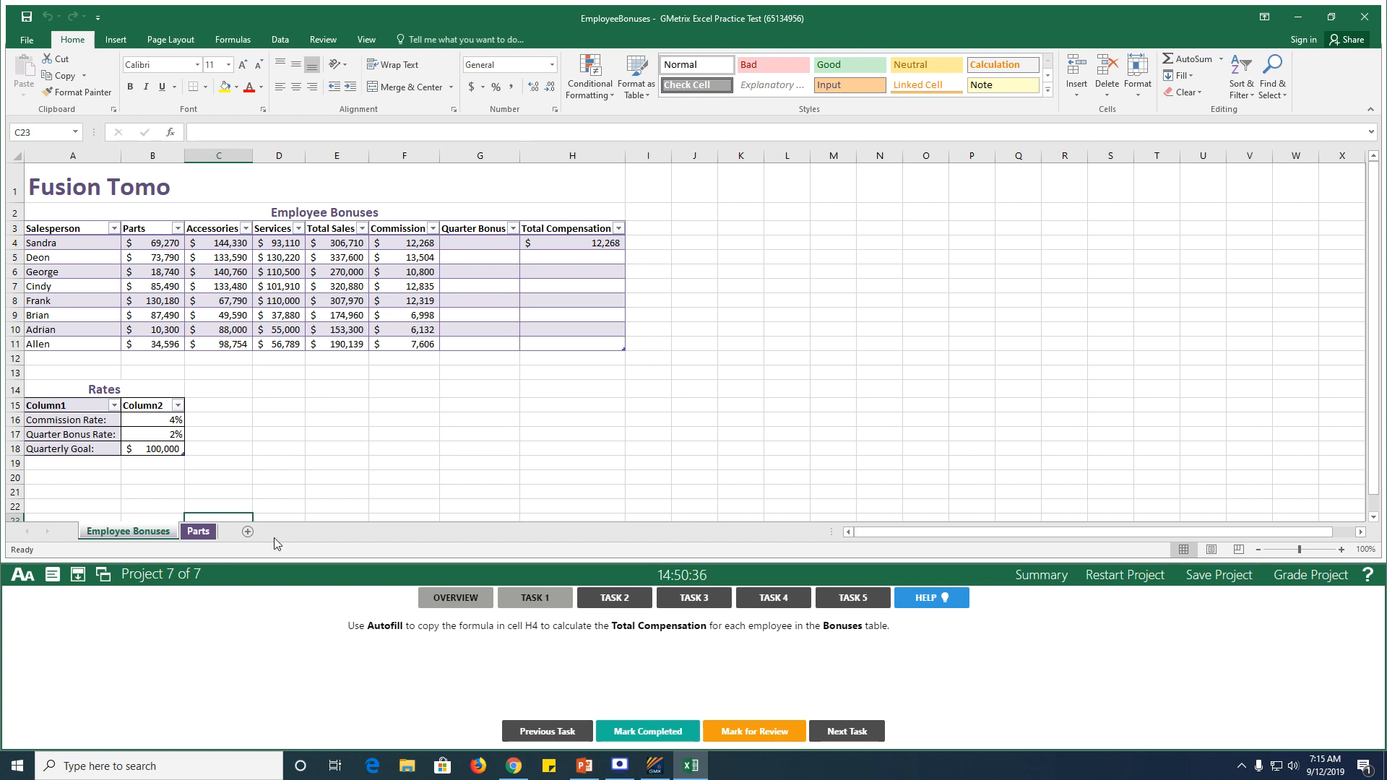
click(559, 246)
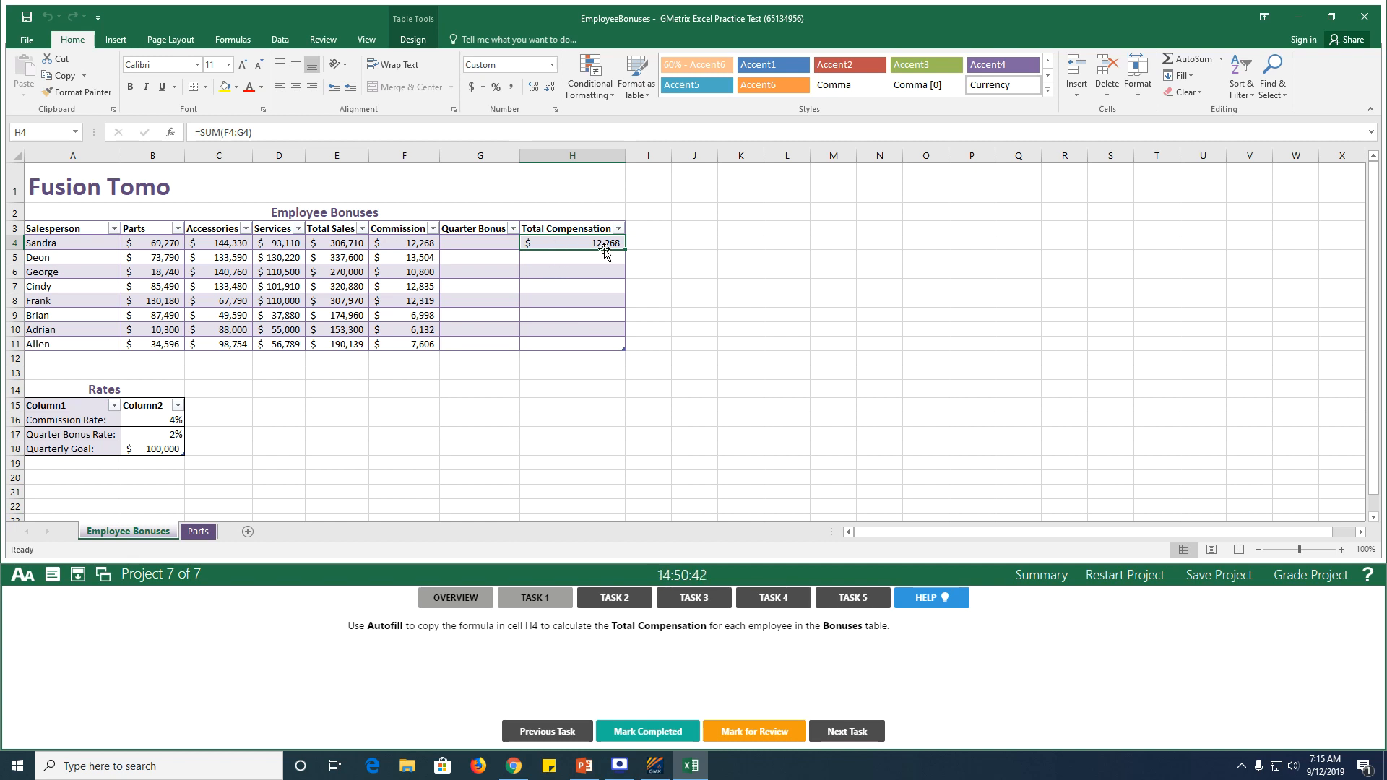
drag(625, 250, 624, 346)
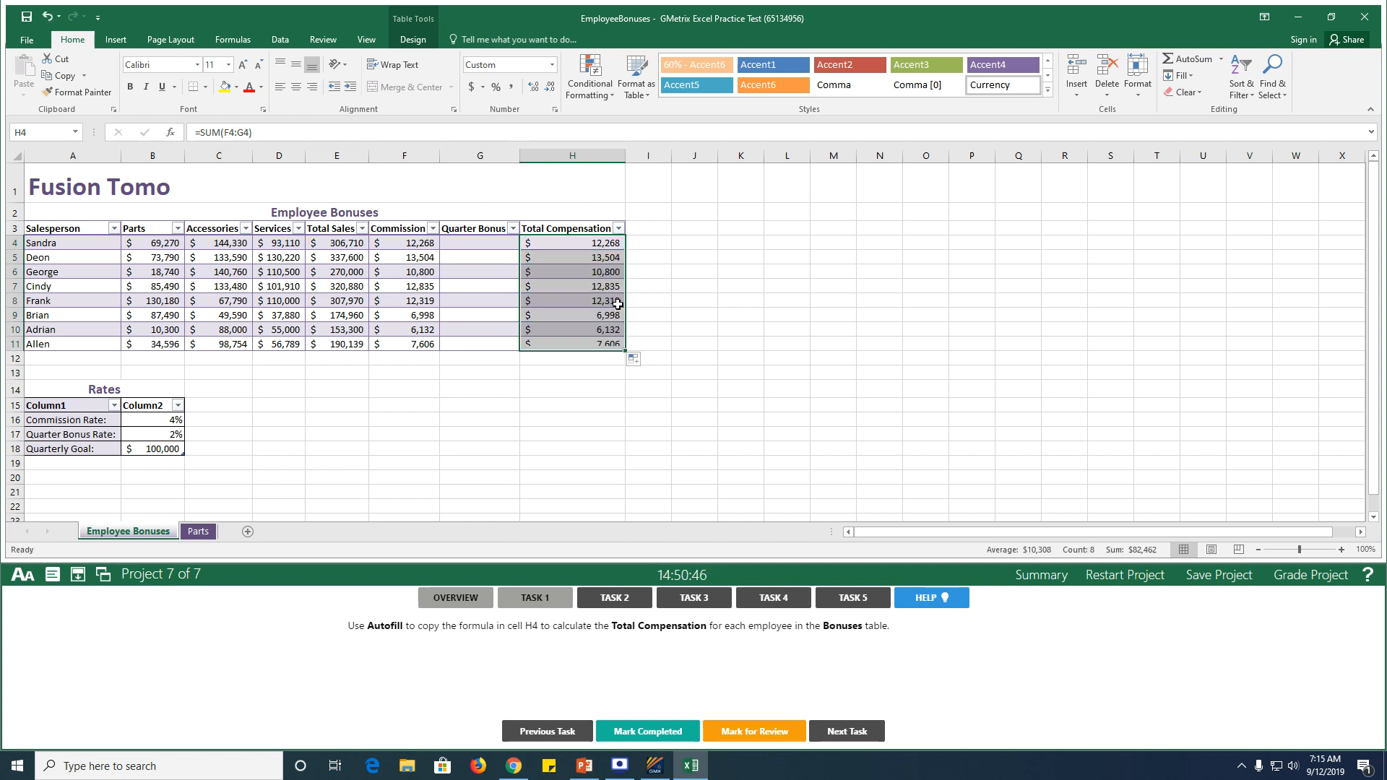
click(647, 732)
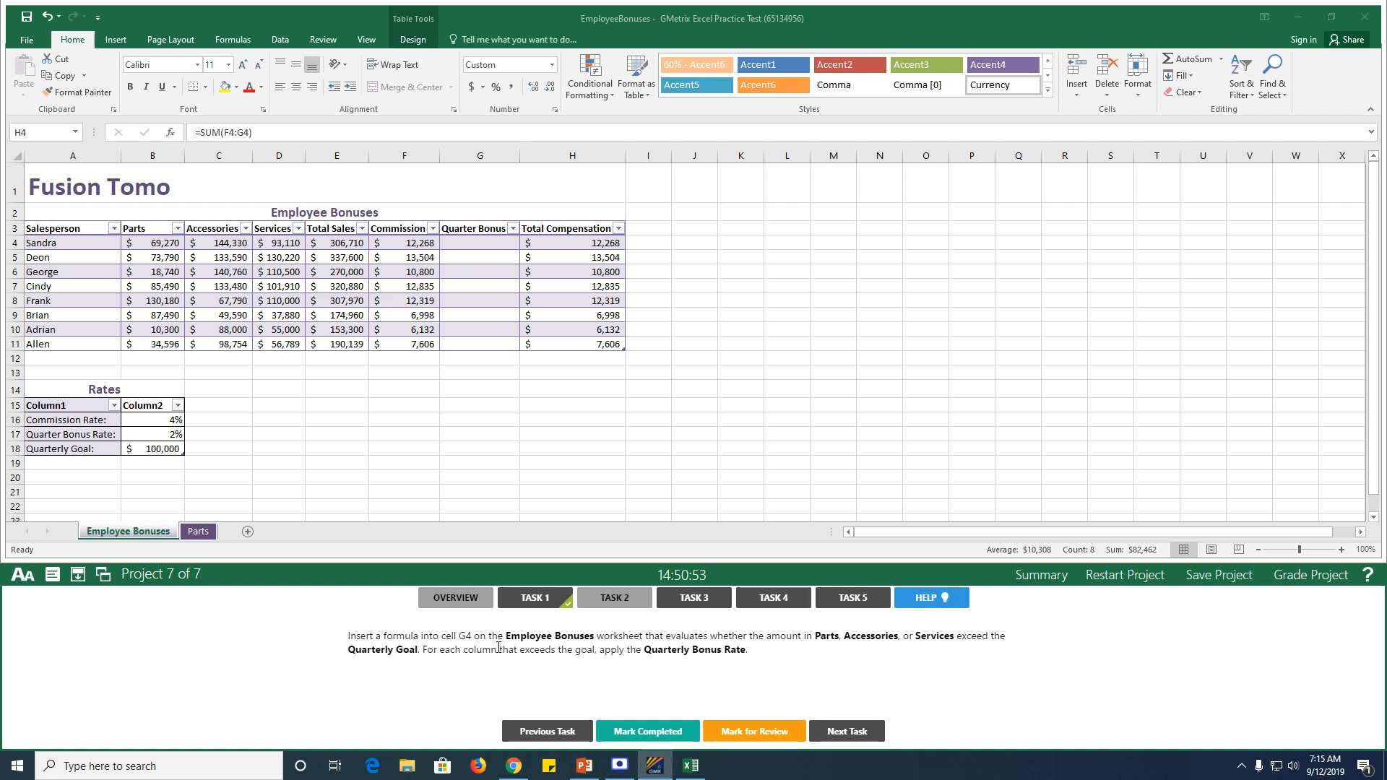
Skip to Task 3 and delete row 11, the last salesperson's row, from the Parts worksheet.
click(690, 601)
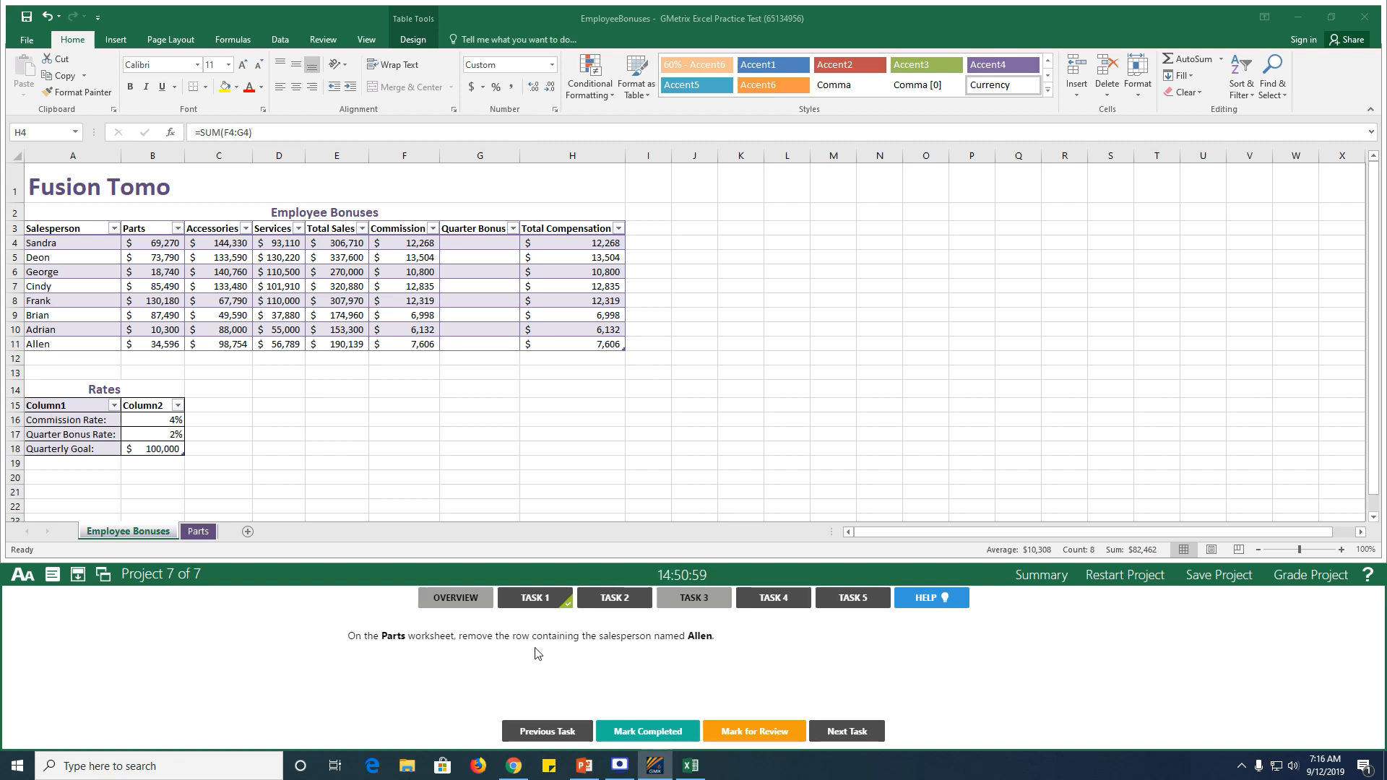
click(201, 540)
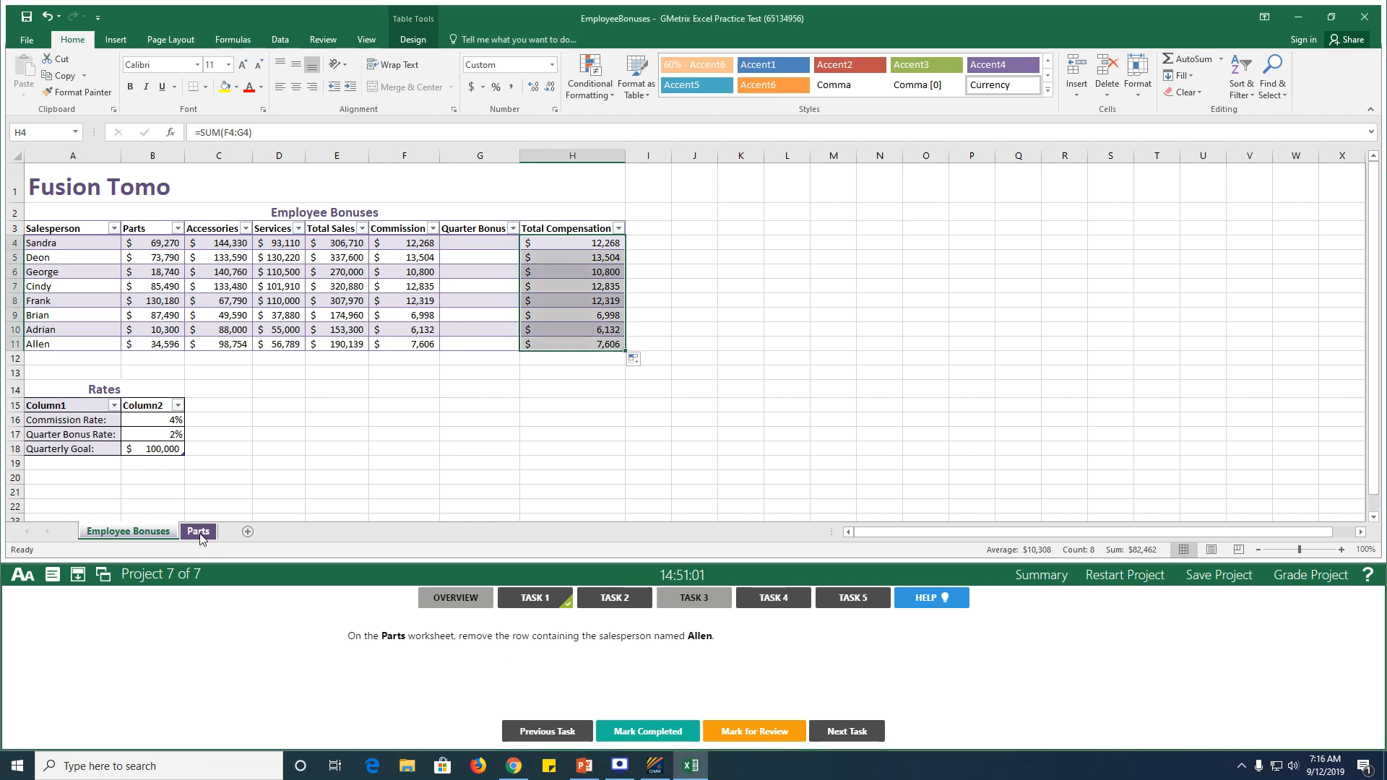
click(200, 534)
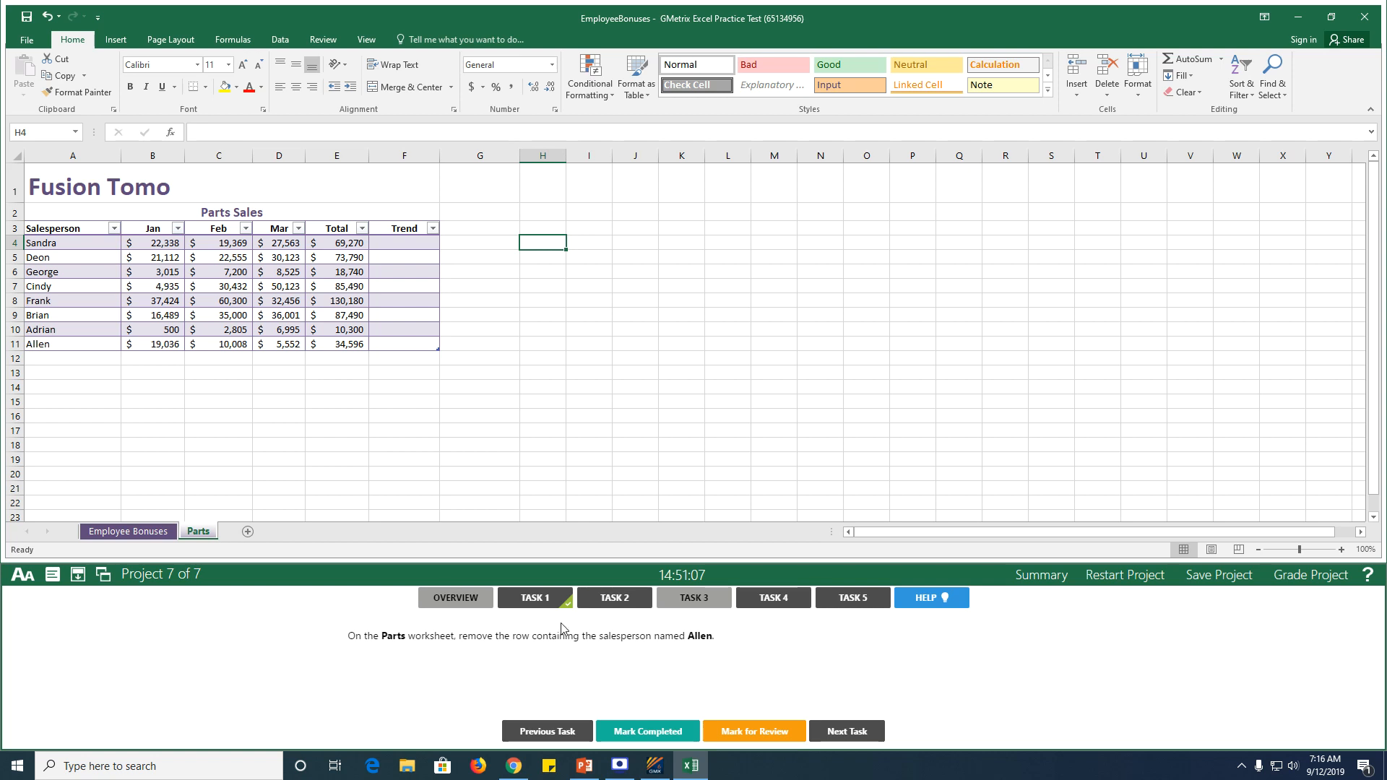
click(14, 345)
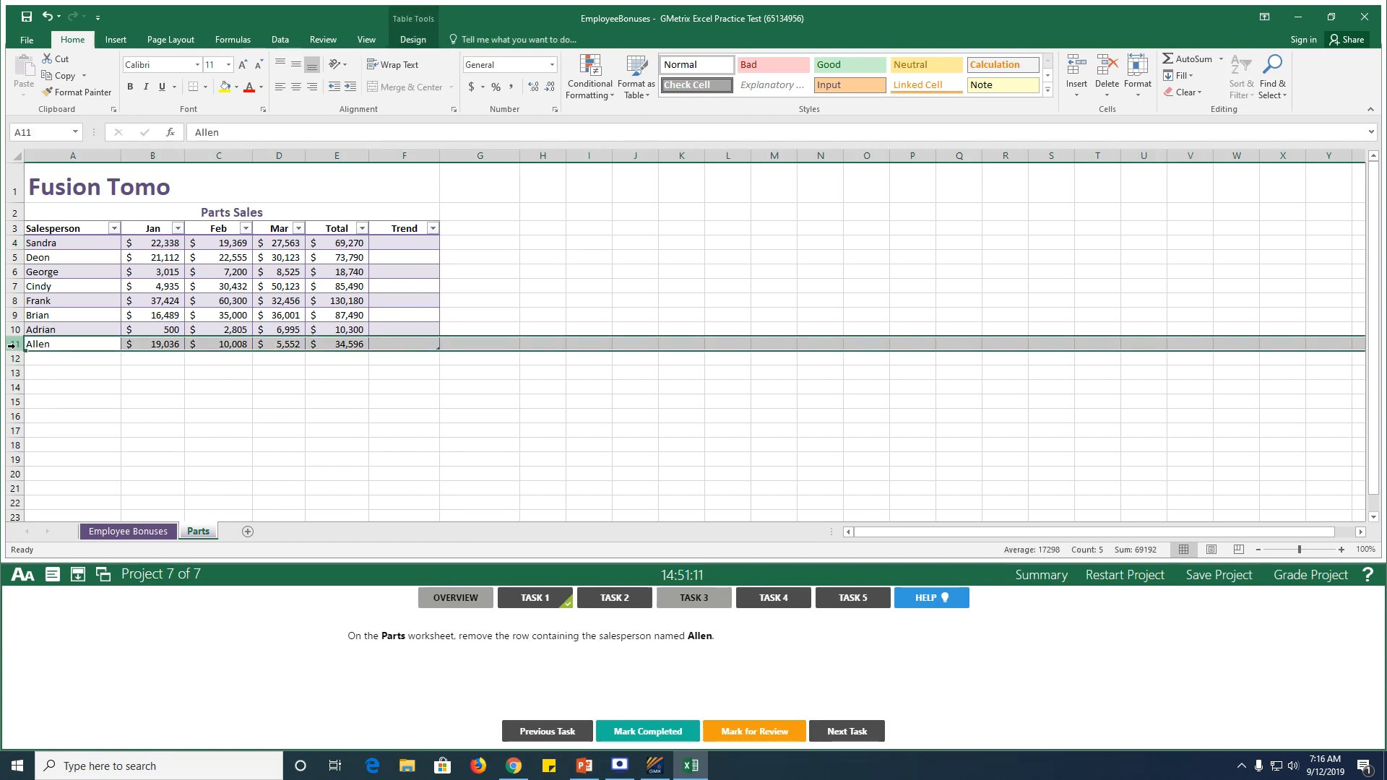
right_click(18, 349)
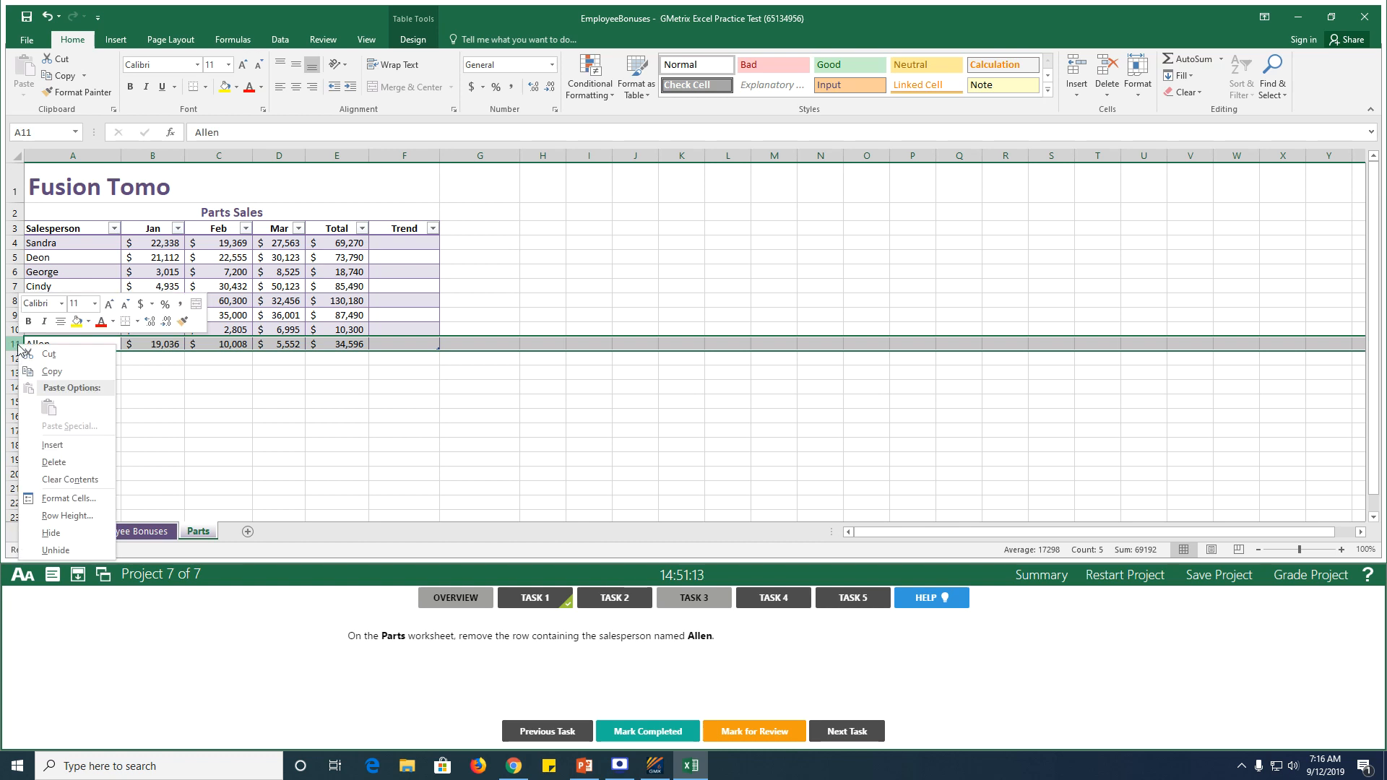
click(64, 455)
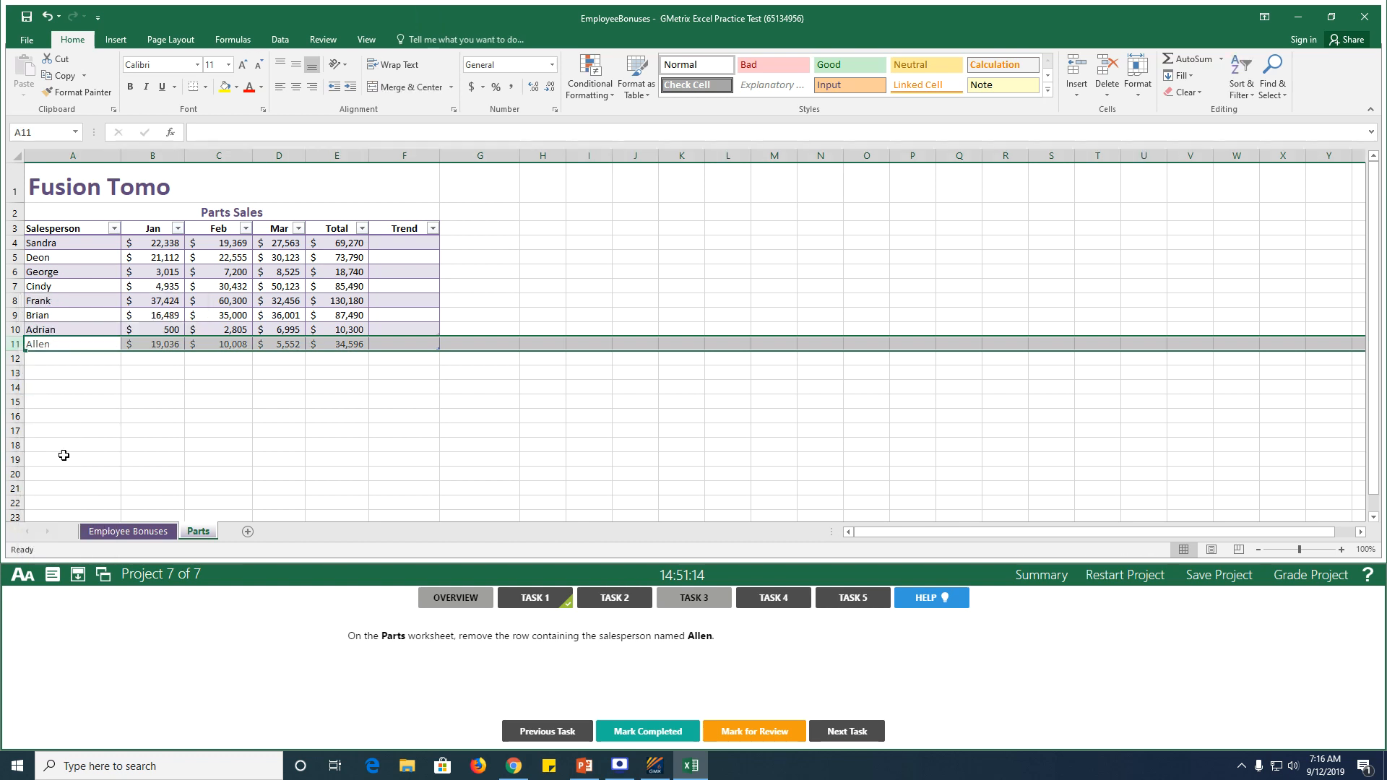
Mark Task 3 completed and switch to the Employee Bonuses worksheet for Task 4.
click(181, 416)
click(649, 732)
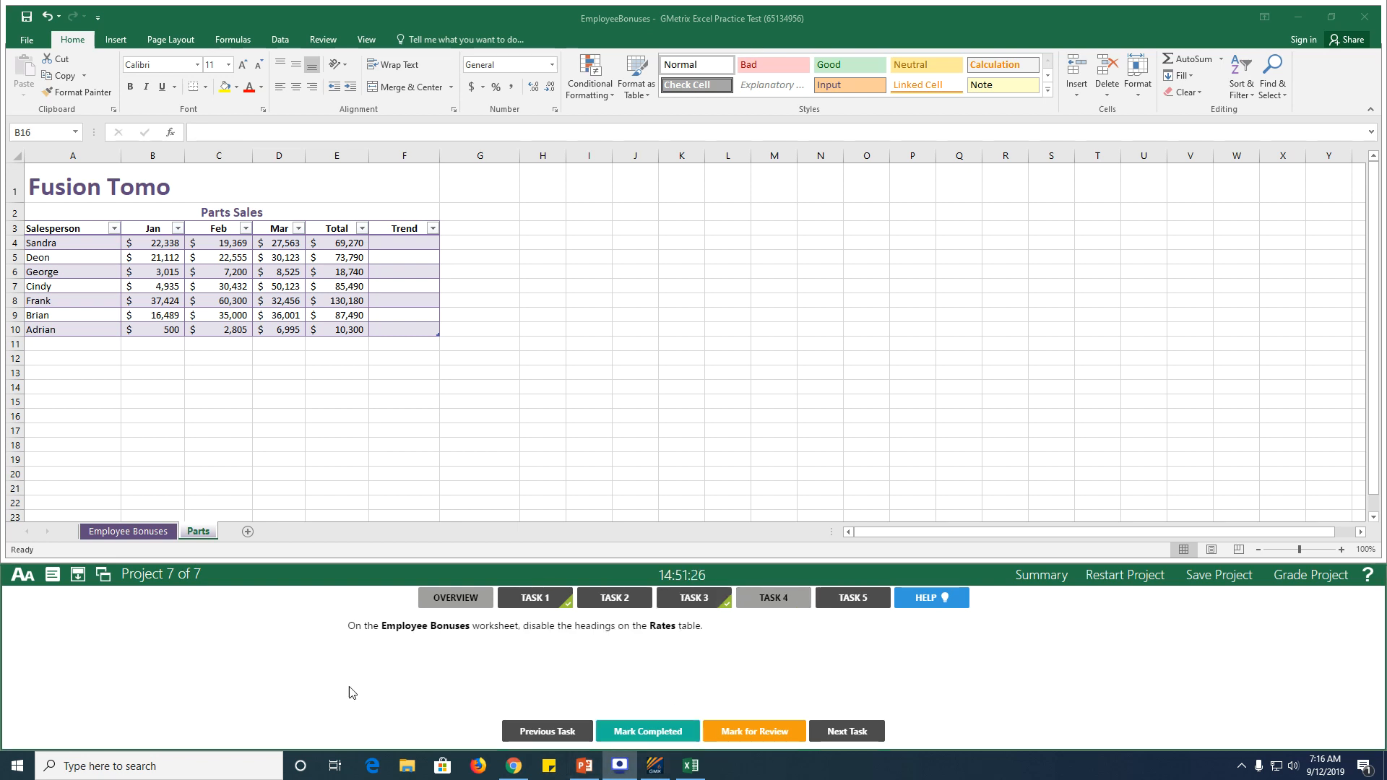
click(103, 531)
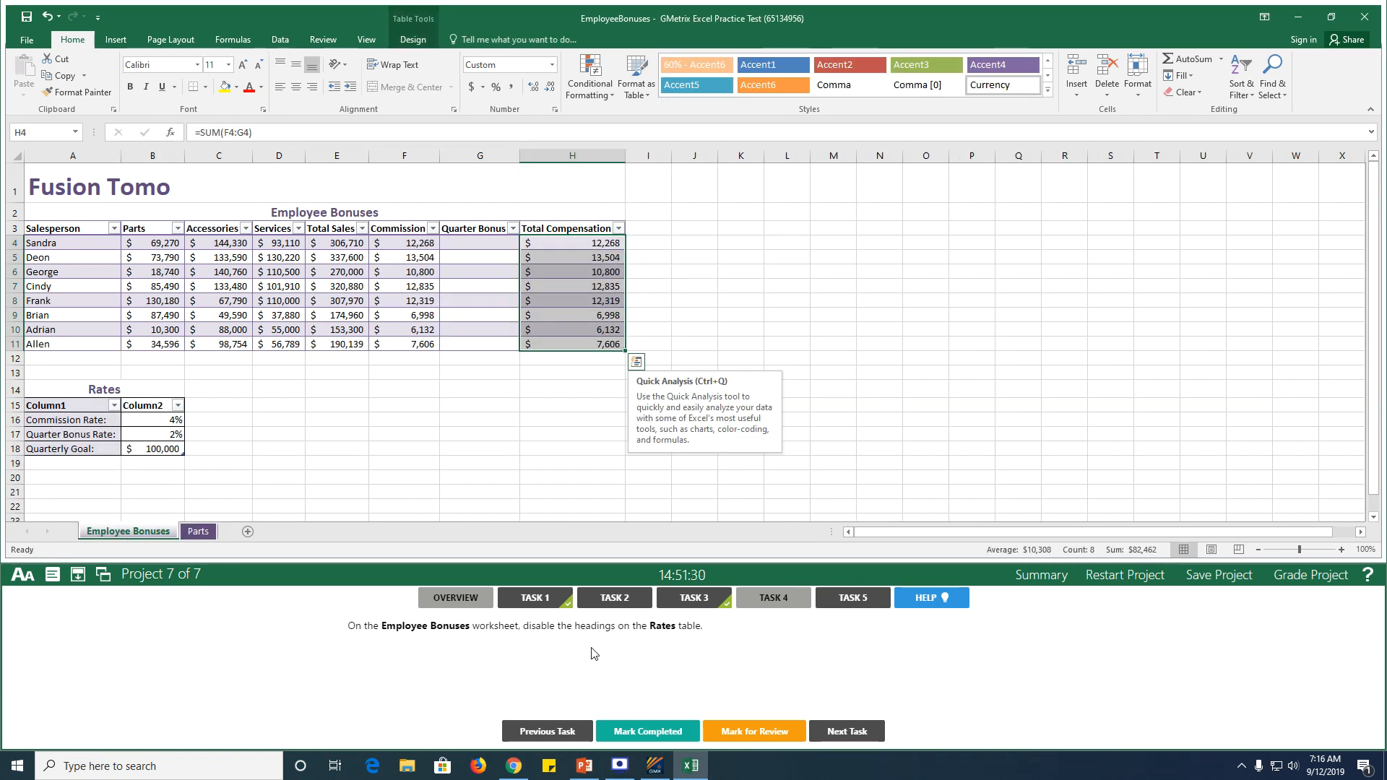
Turn off the header row of the Rates table and mark Task 4 completed.
click(72, 425)
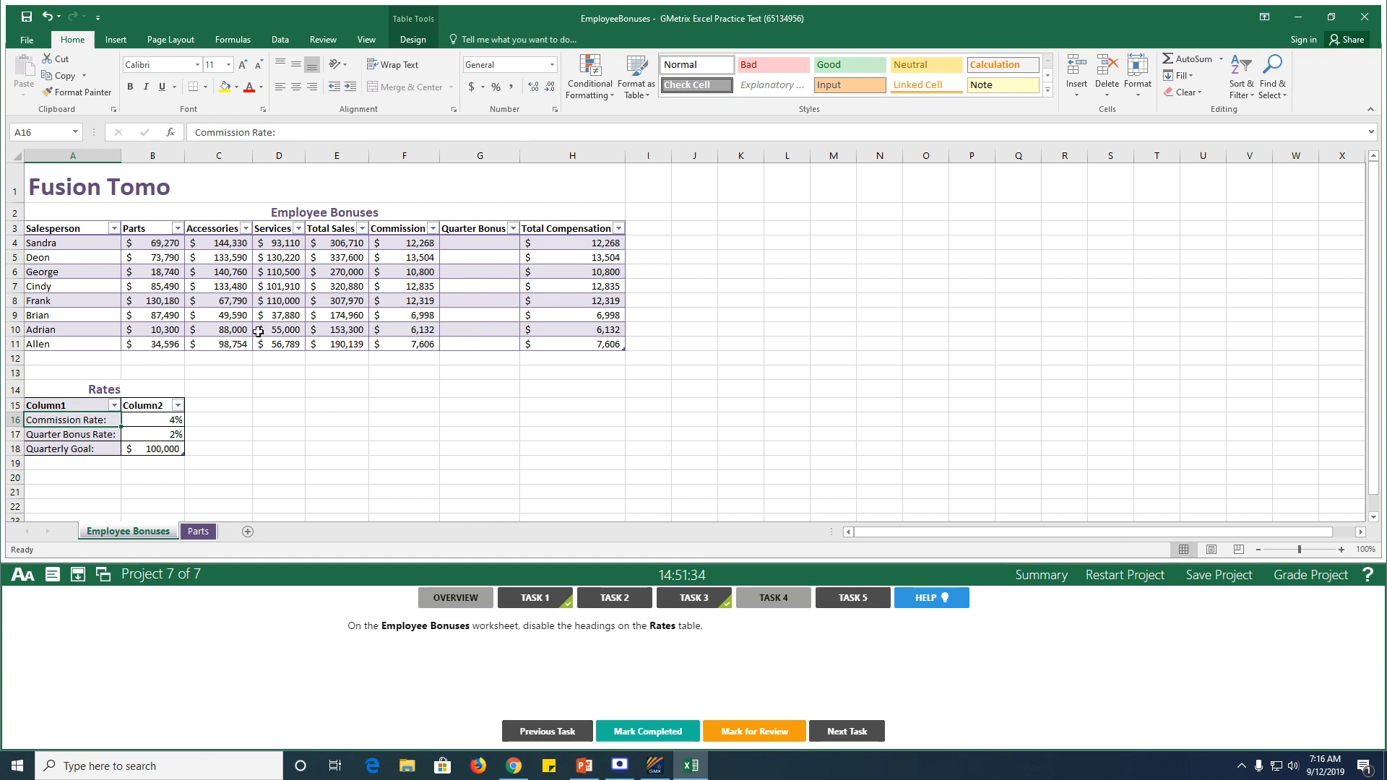
click(413, 40)
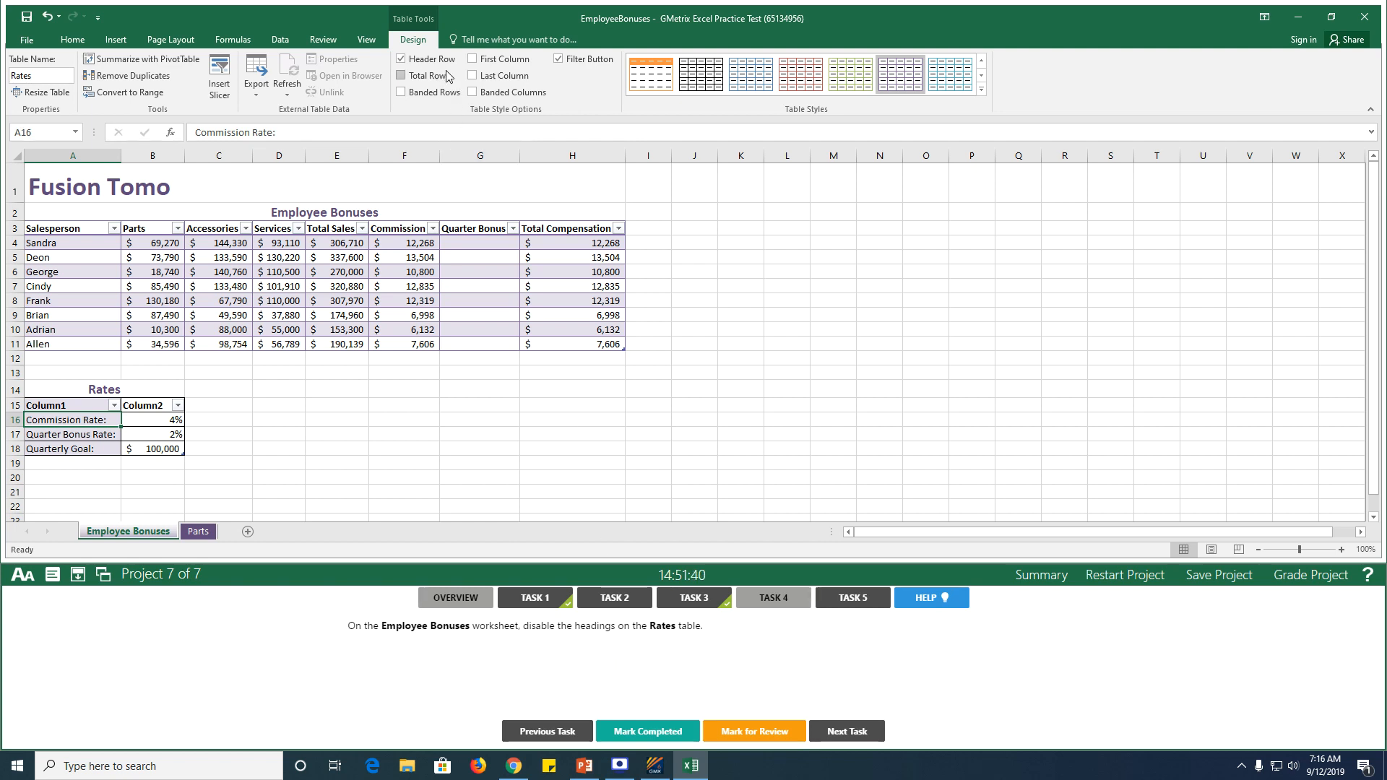
click(401, 59)
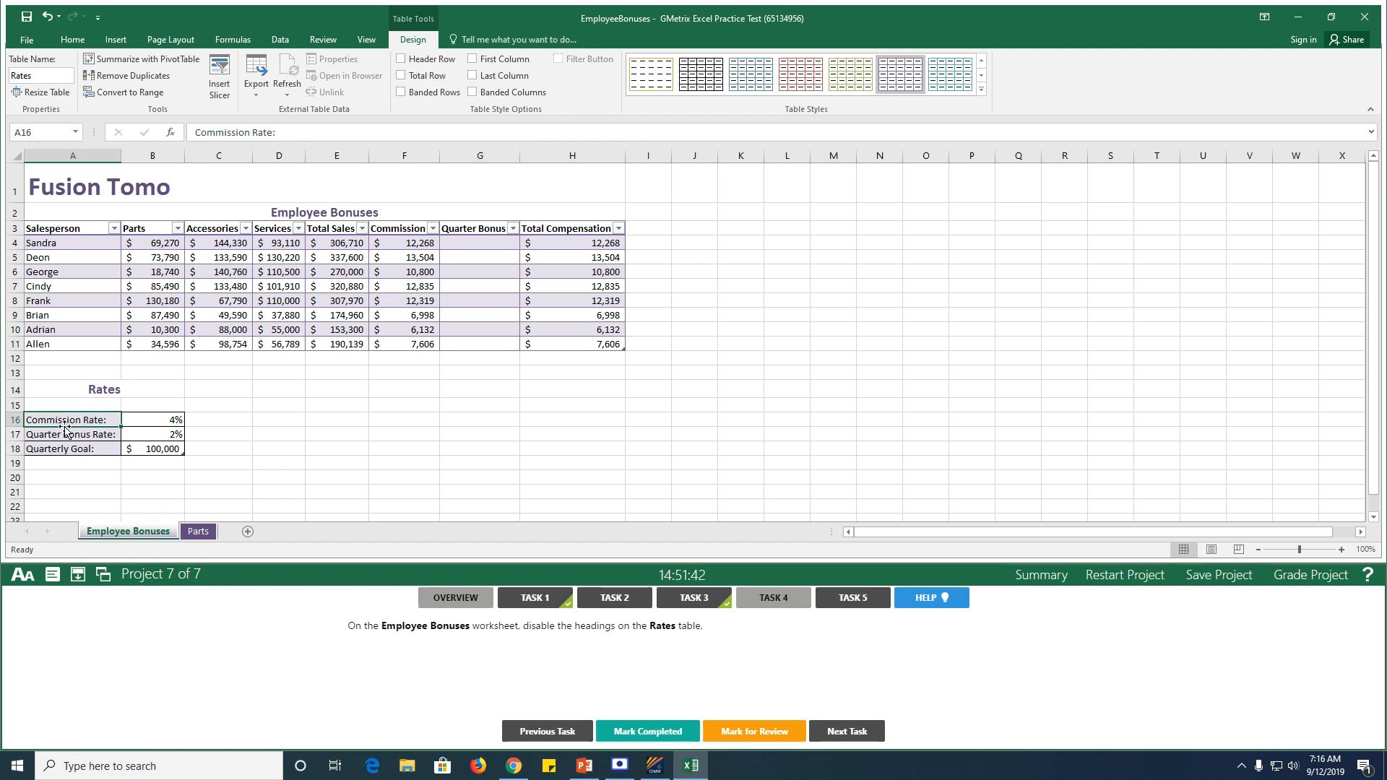
click(659, 732)
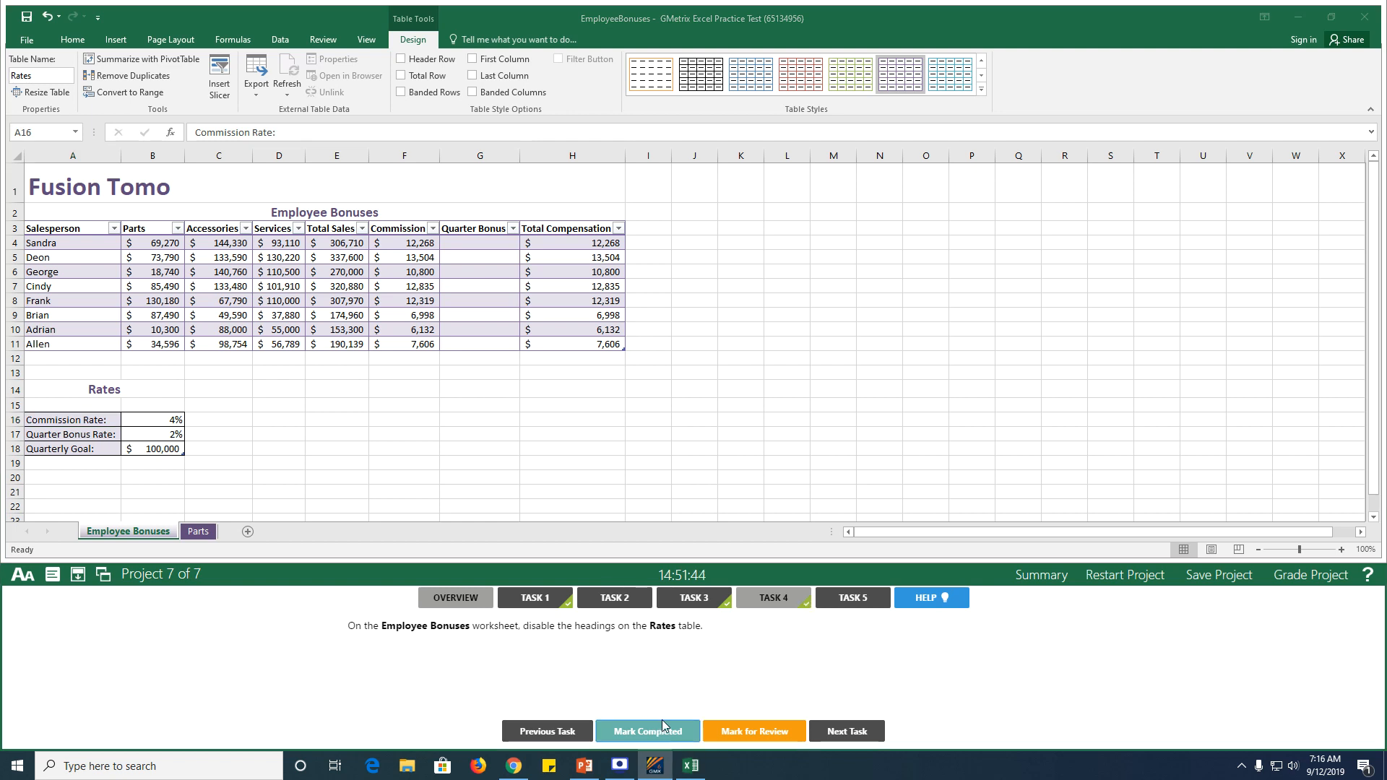
For Task 5, insert a line sparkline in cell F4 of the Parts worksheet using data range B4:D4, and mark the task completed.
click(853, 604)
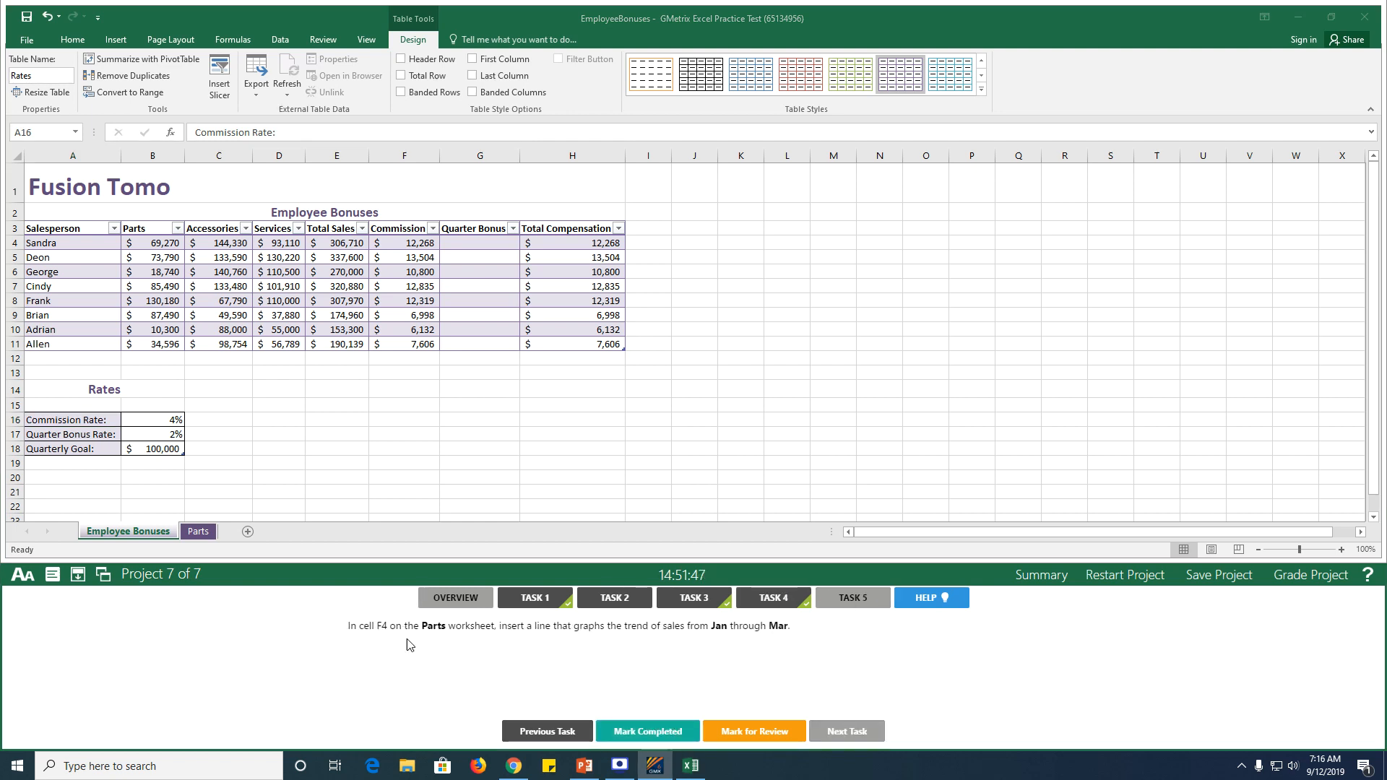
click(200, 534)
click(200, 534)
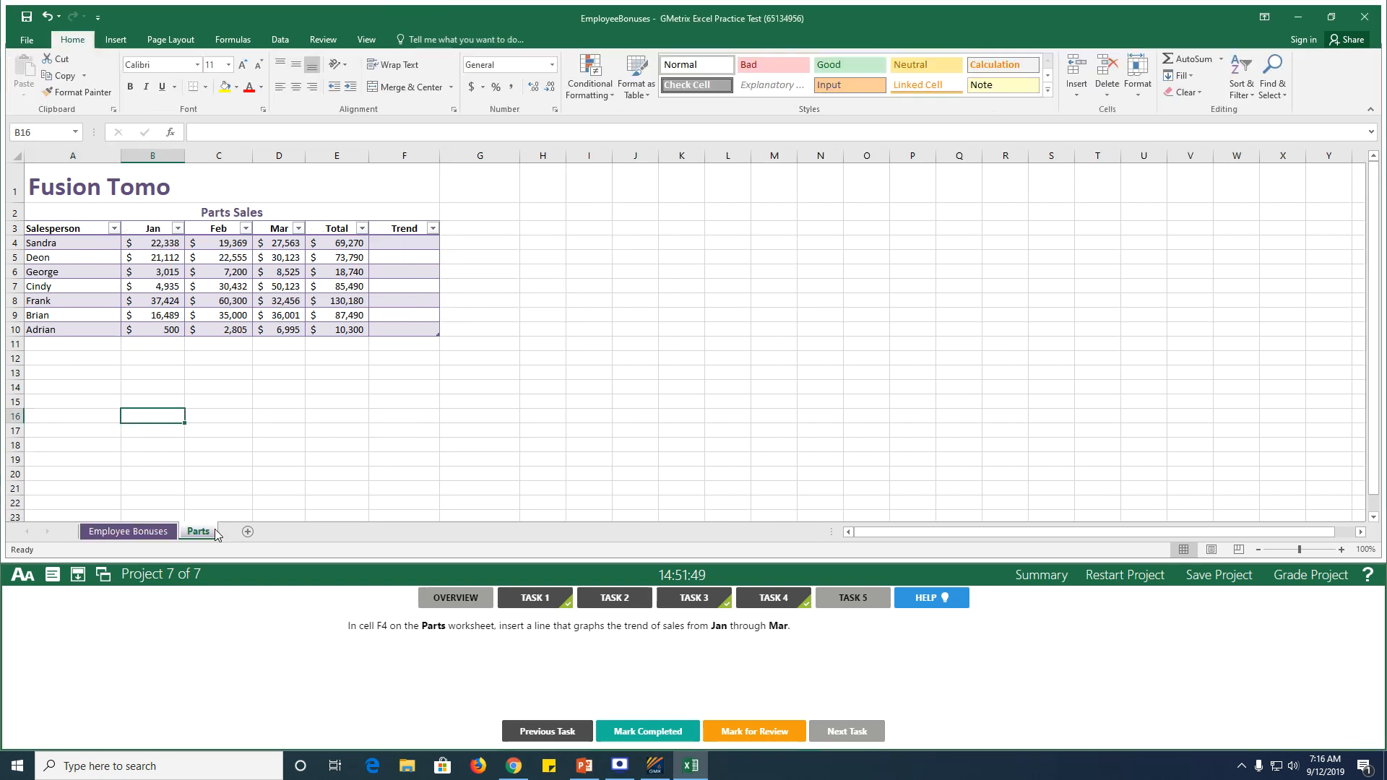
click(396, 245)
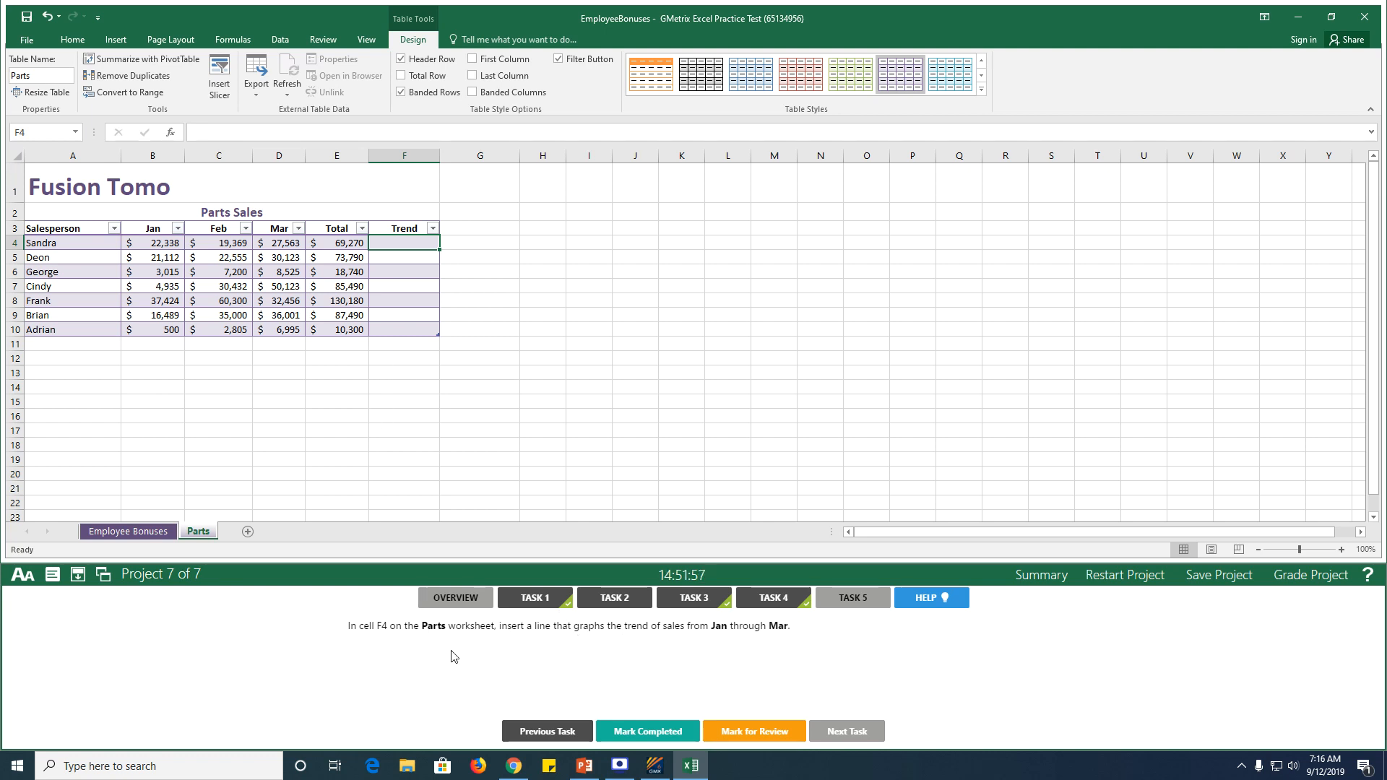
click(117, 40)
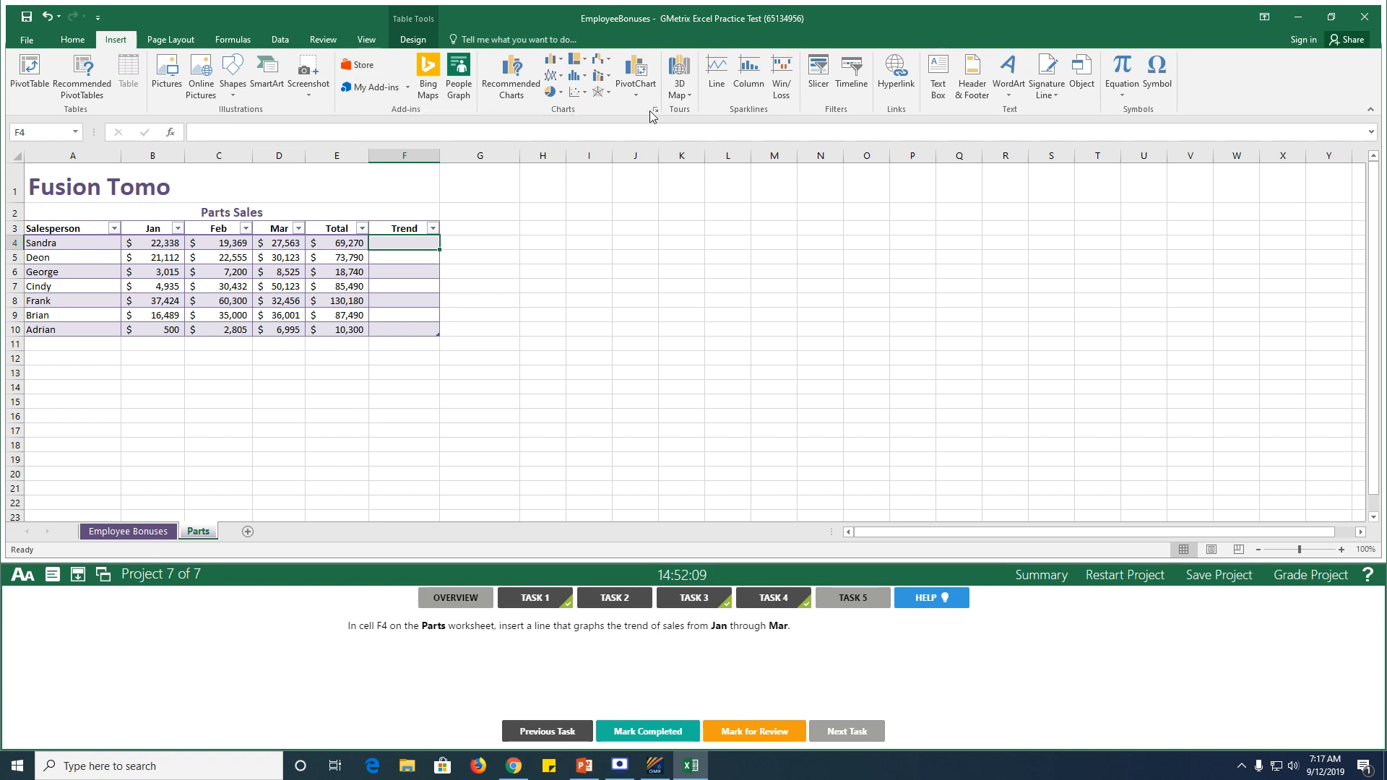
click(728, 85)
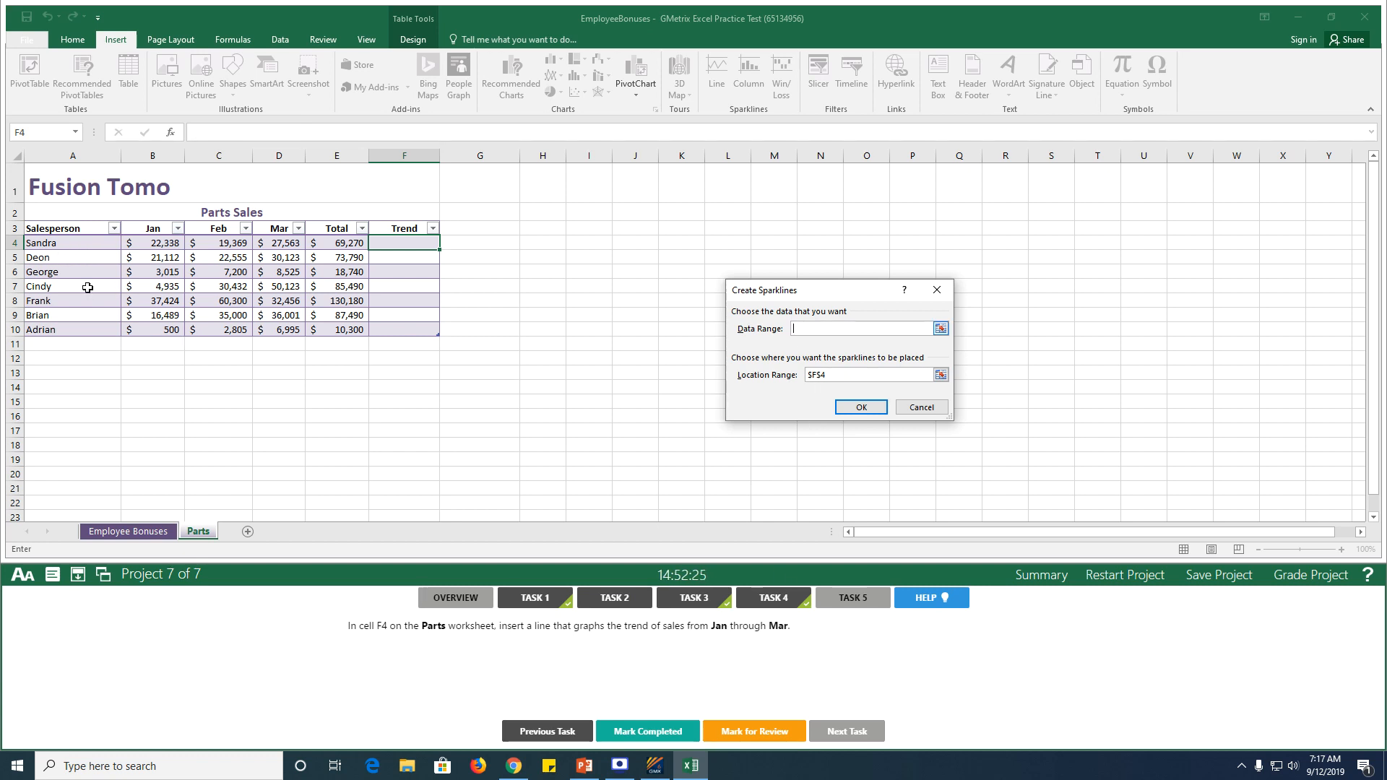
drag(150, 243, 278, 247)
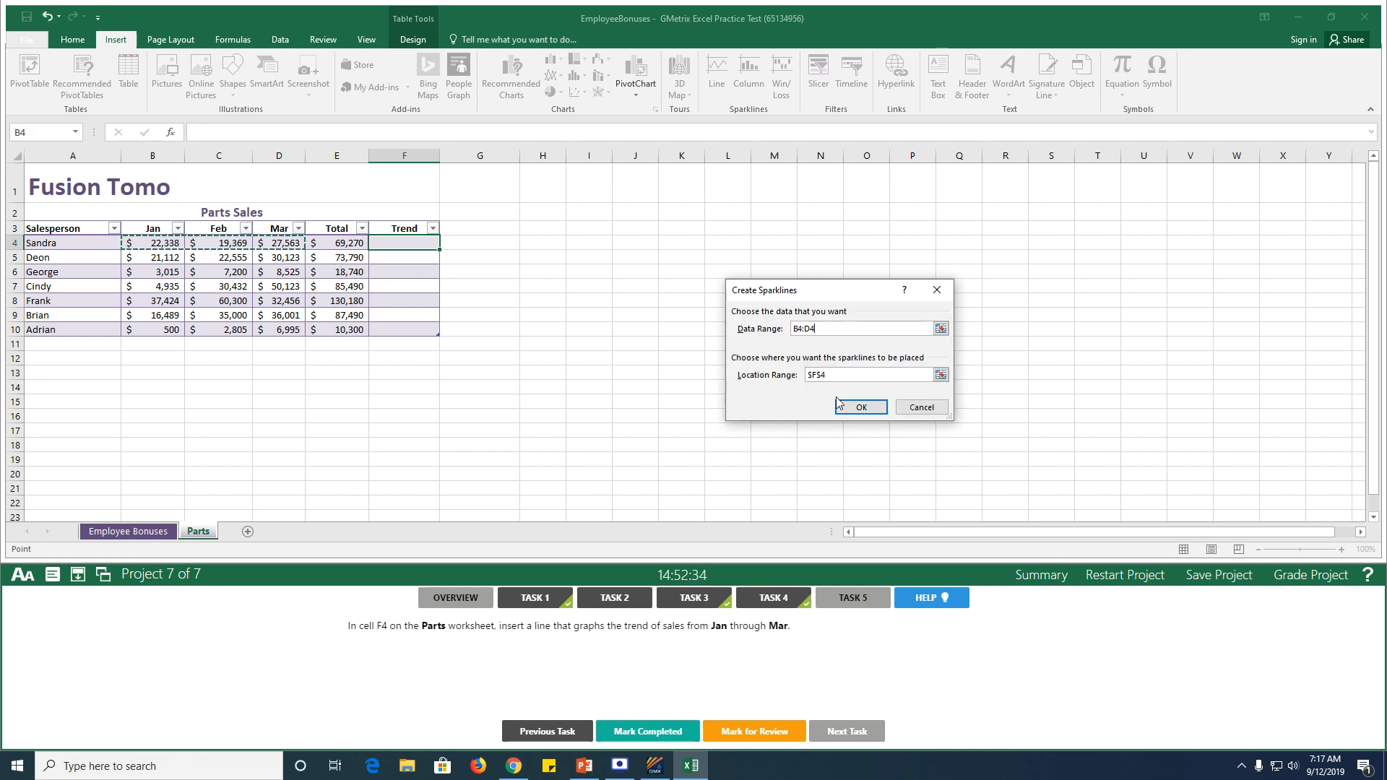
key(Return)
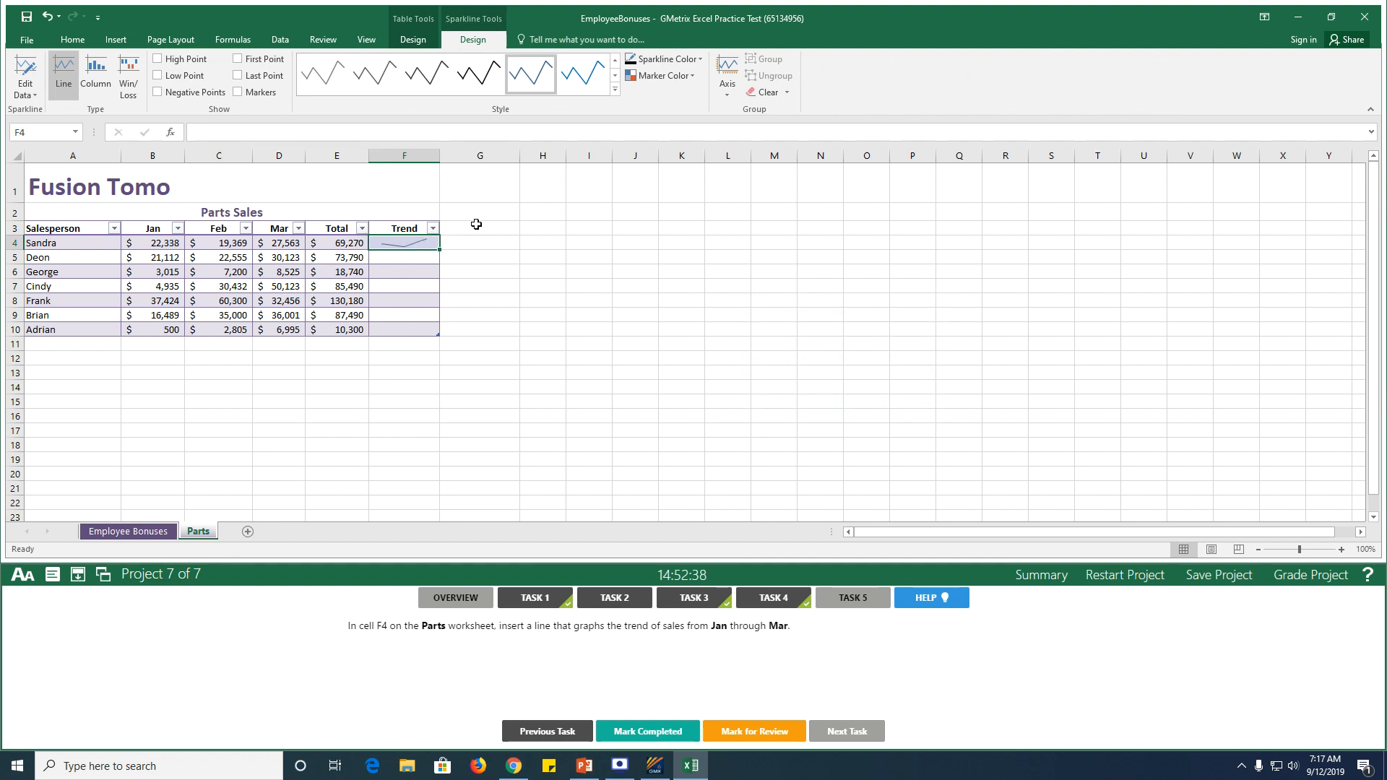
click(672, 731)
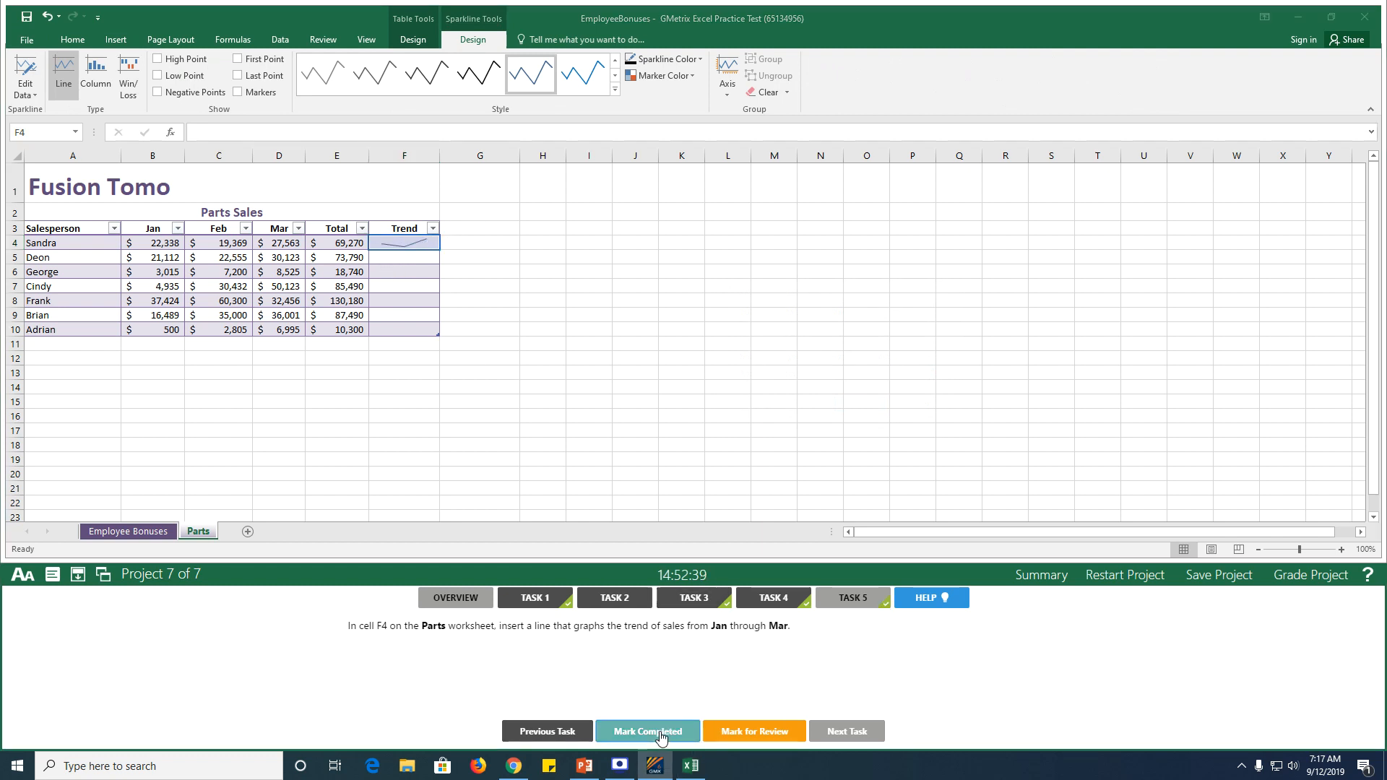
Return to Task 2 and insert the SUMIF function into cell G4 of the Employee Bonuses worksheet.
click(626, 603)
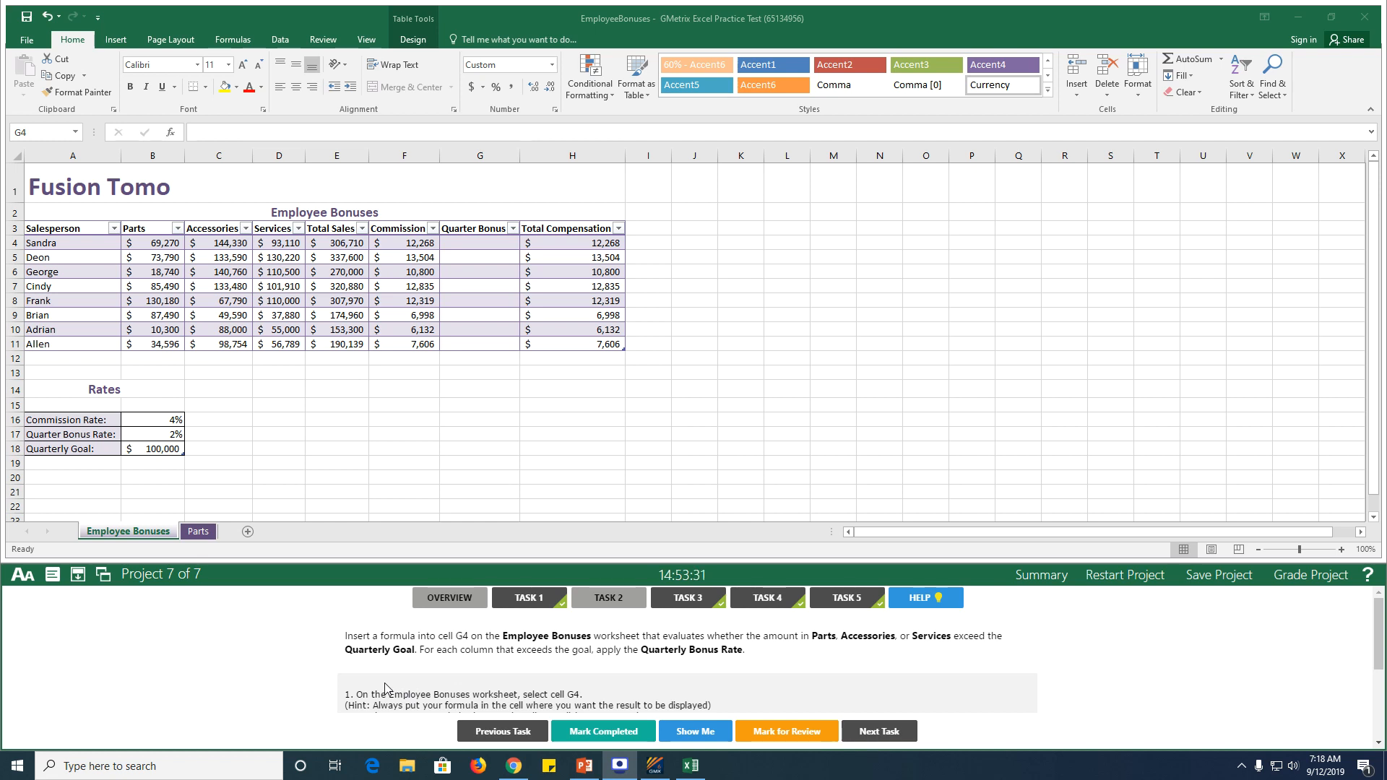
click(466, 245)
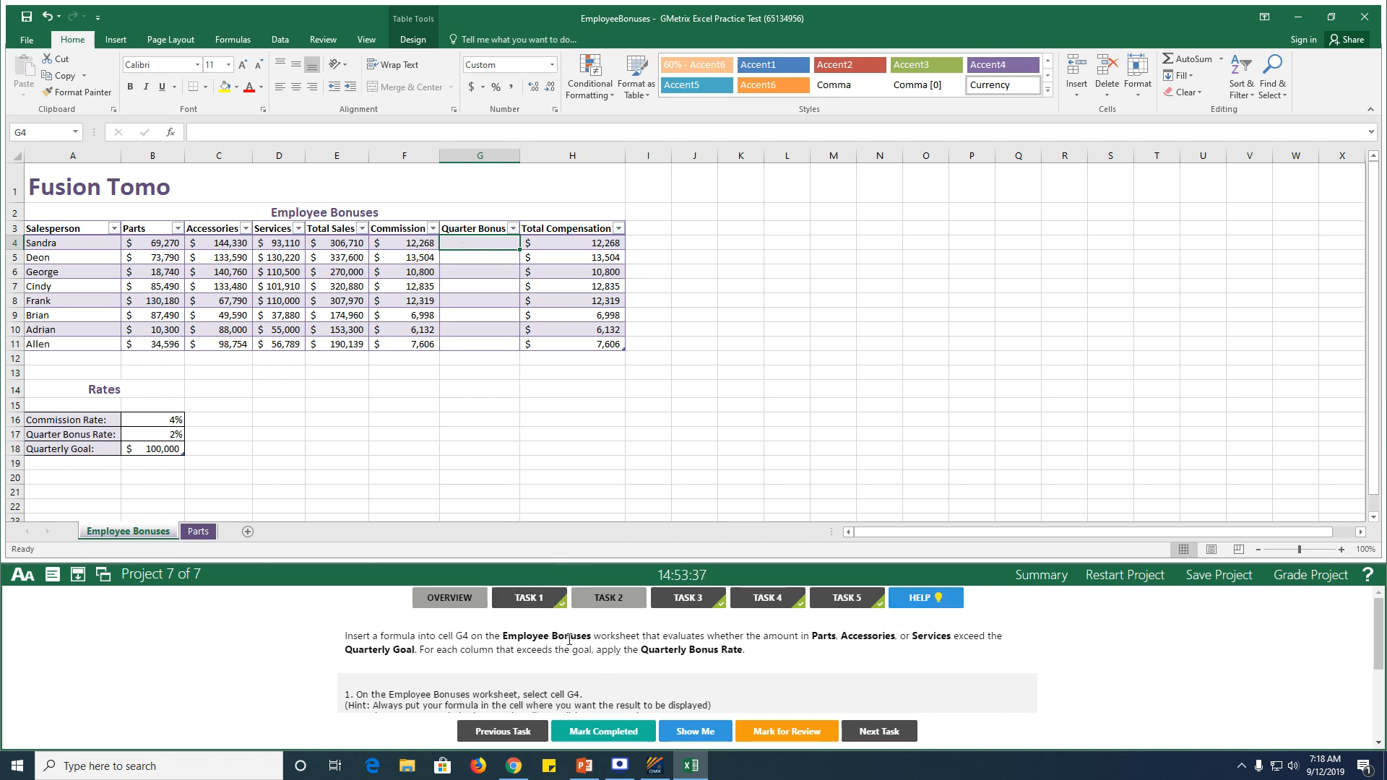
scroll(516, 687, down, 2)
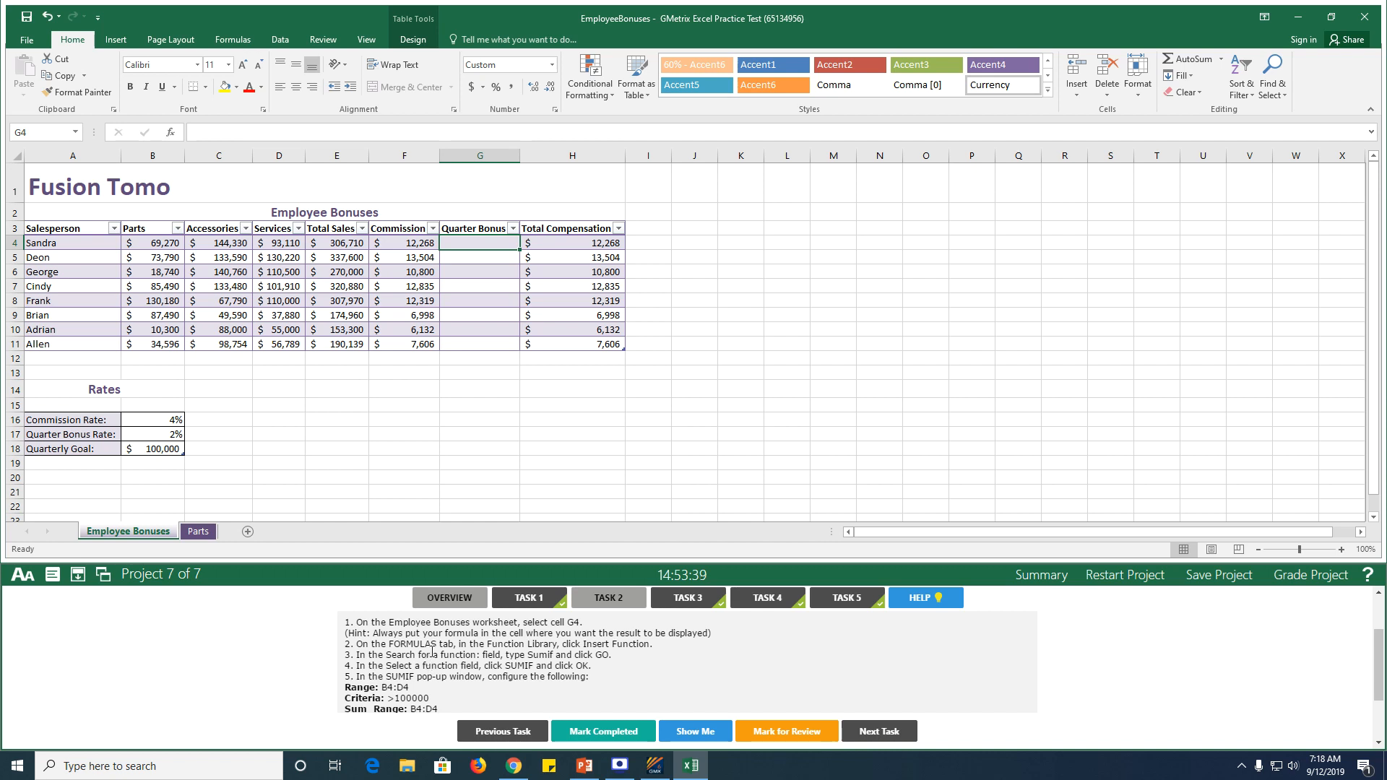
click(253, 40)
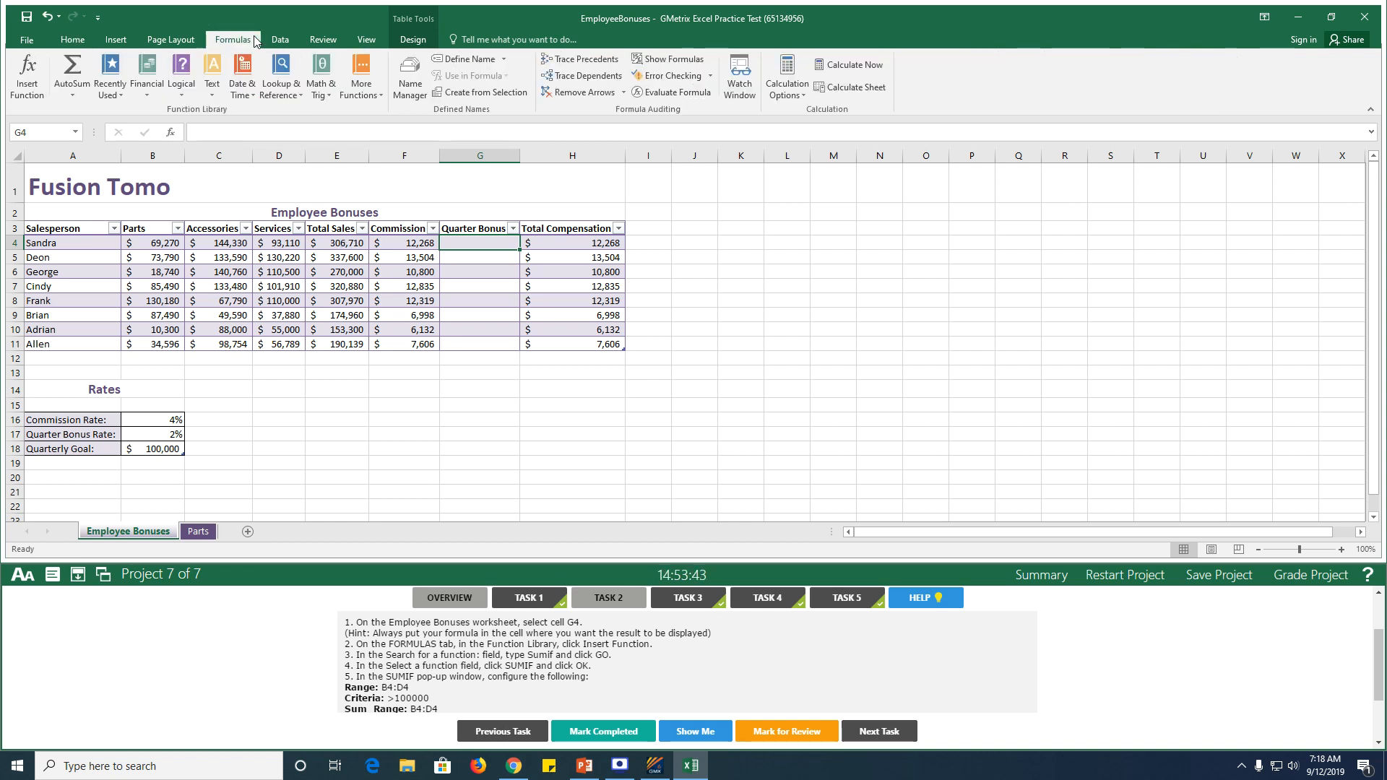
click(32, 83)
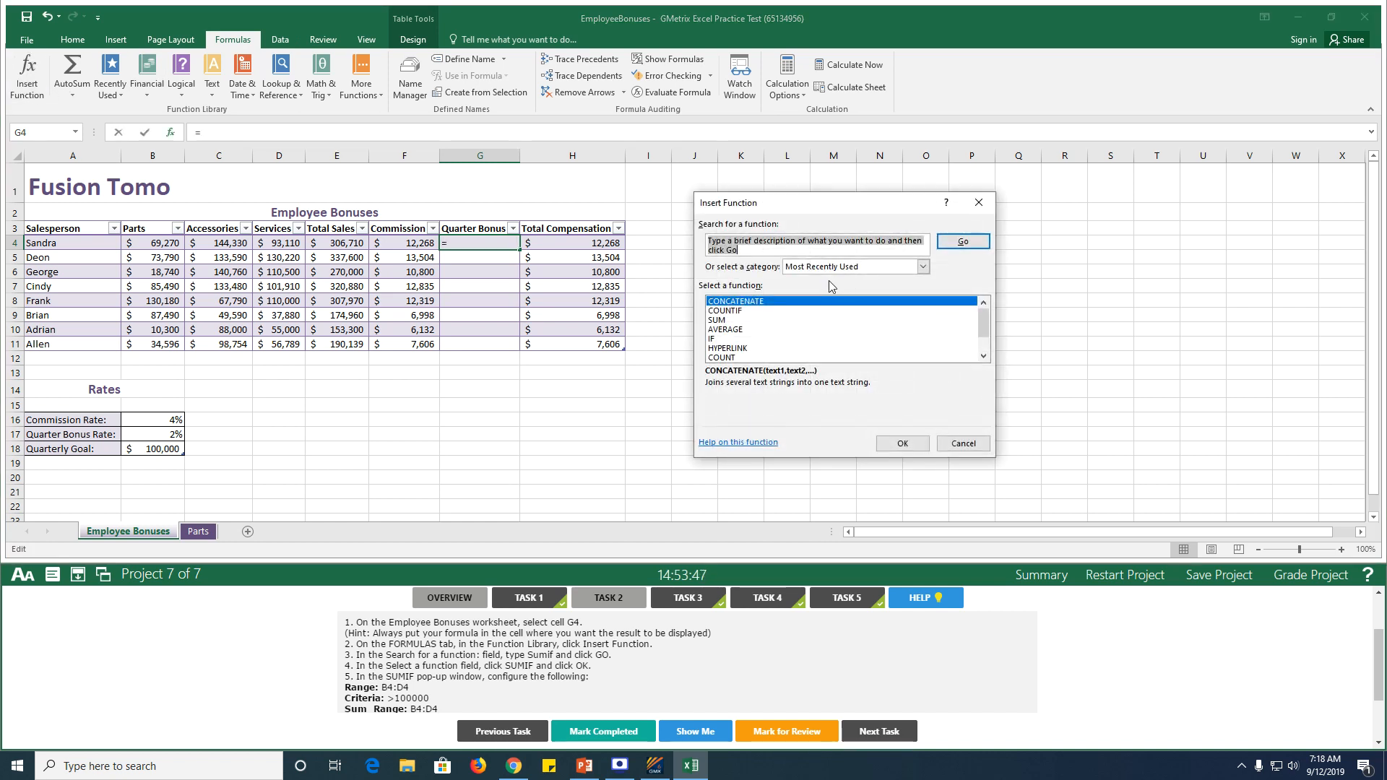
text(su)
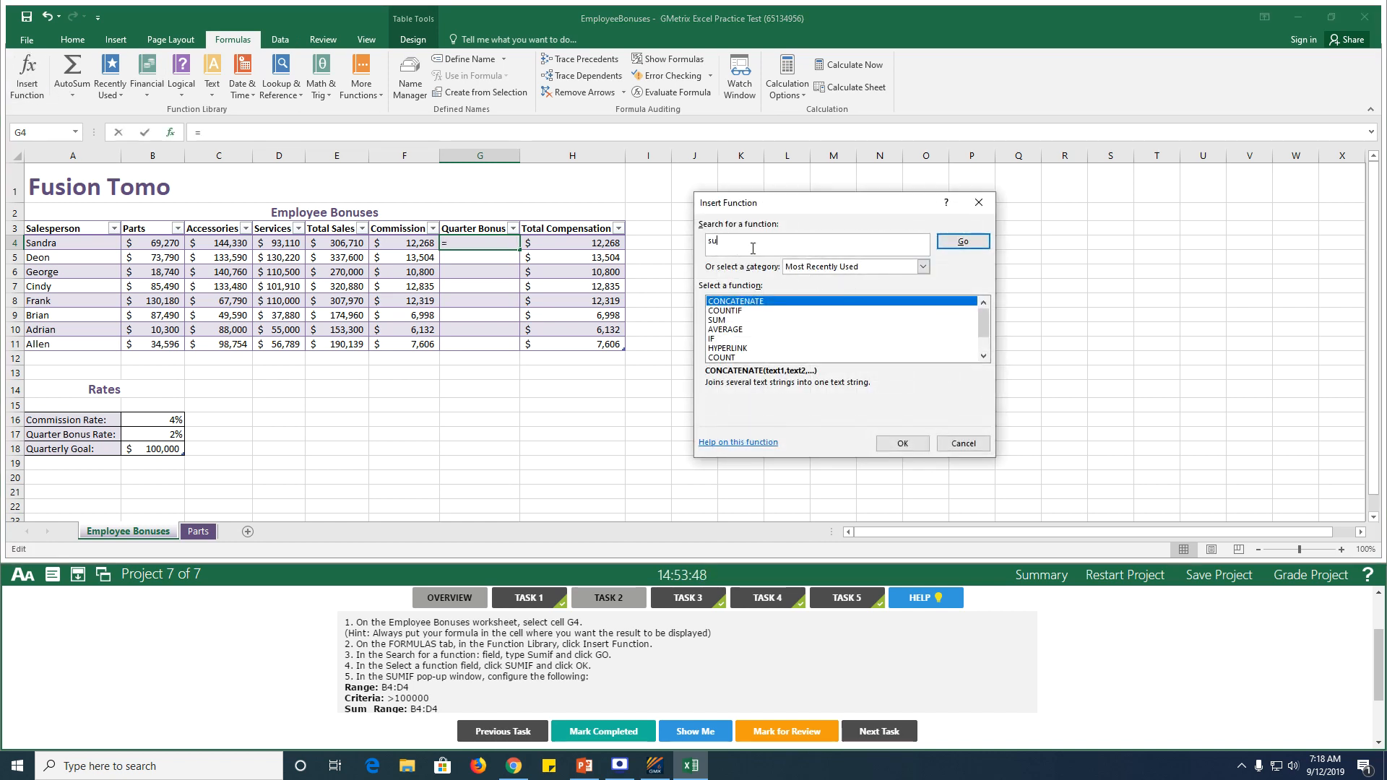
text(mif)
click(963, 241)
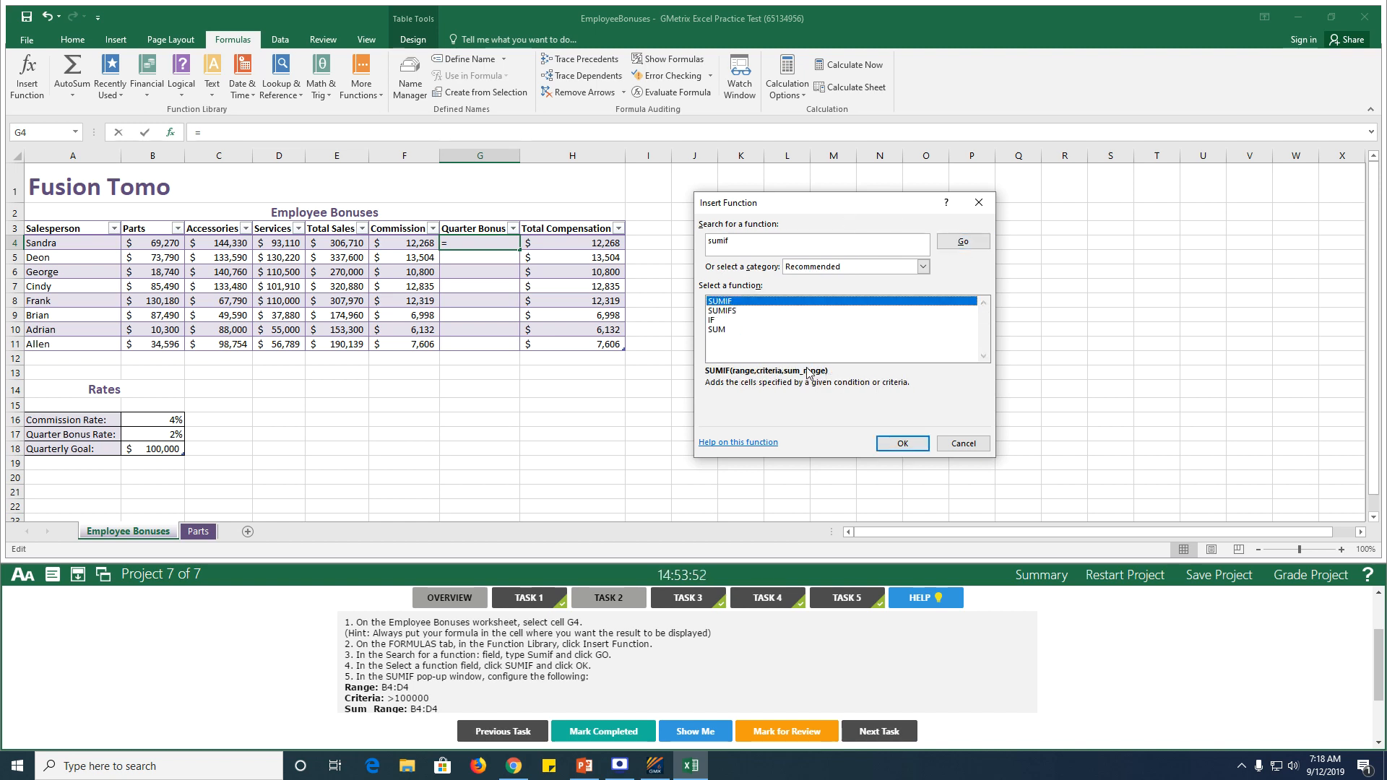
click(903, 443)
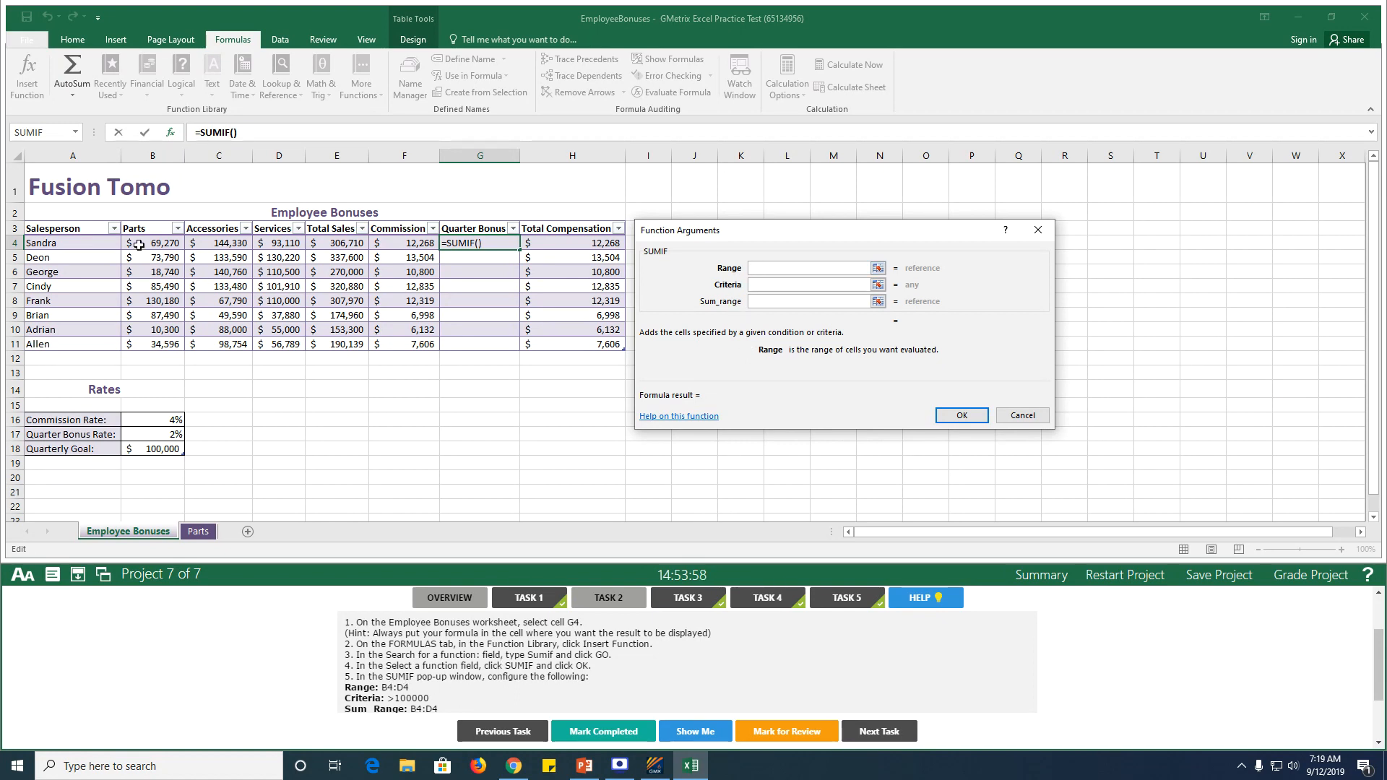
Set the SUMIF arguments to range B4:D4, criteria >100000 and sum range B4:D4, and accept the function.
drag(140, 243, 287, 243)
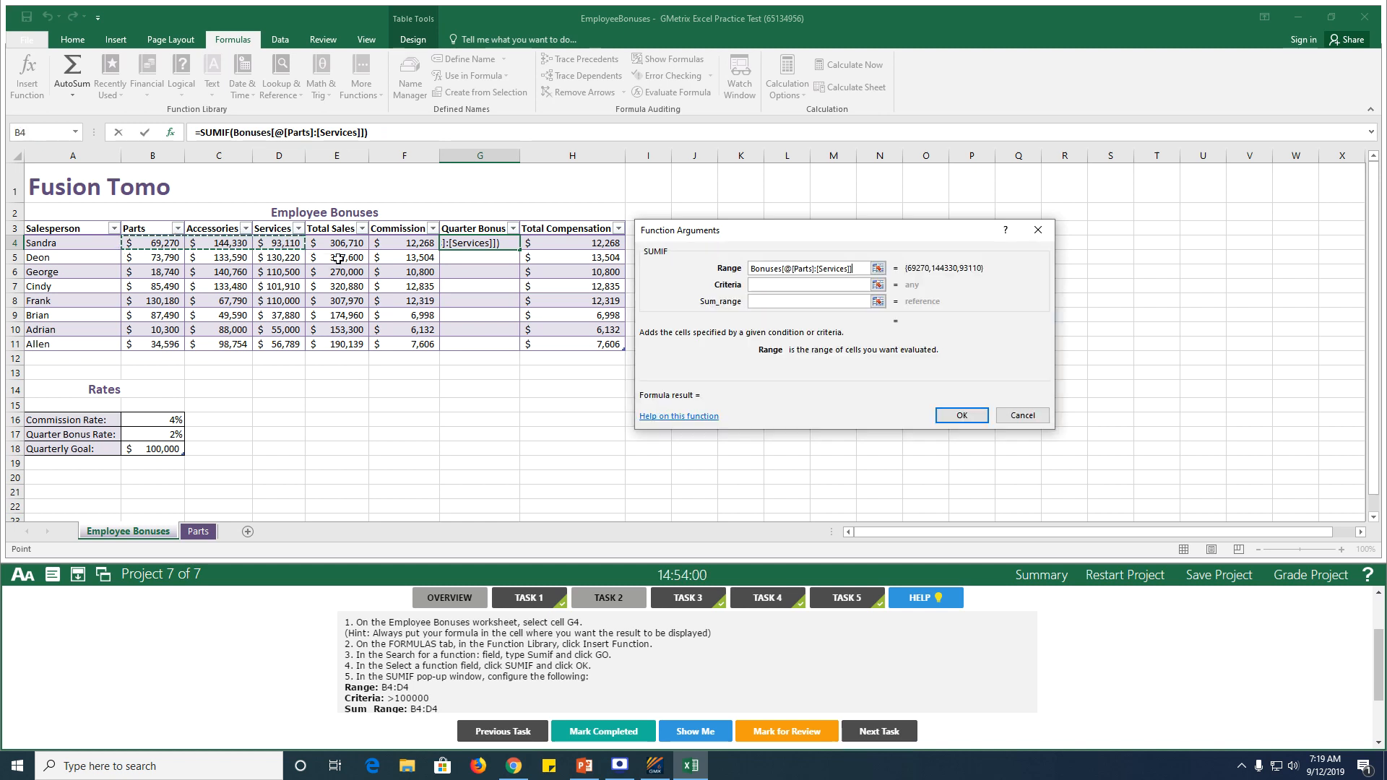
click(802, 285)
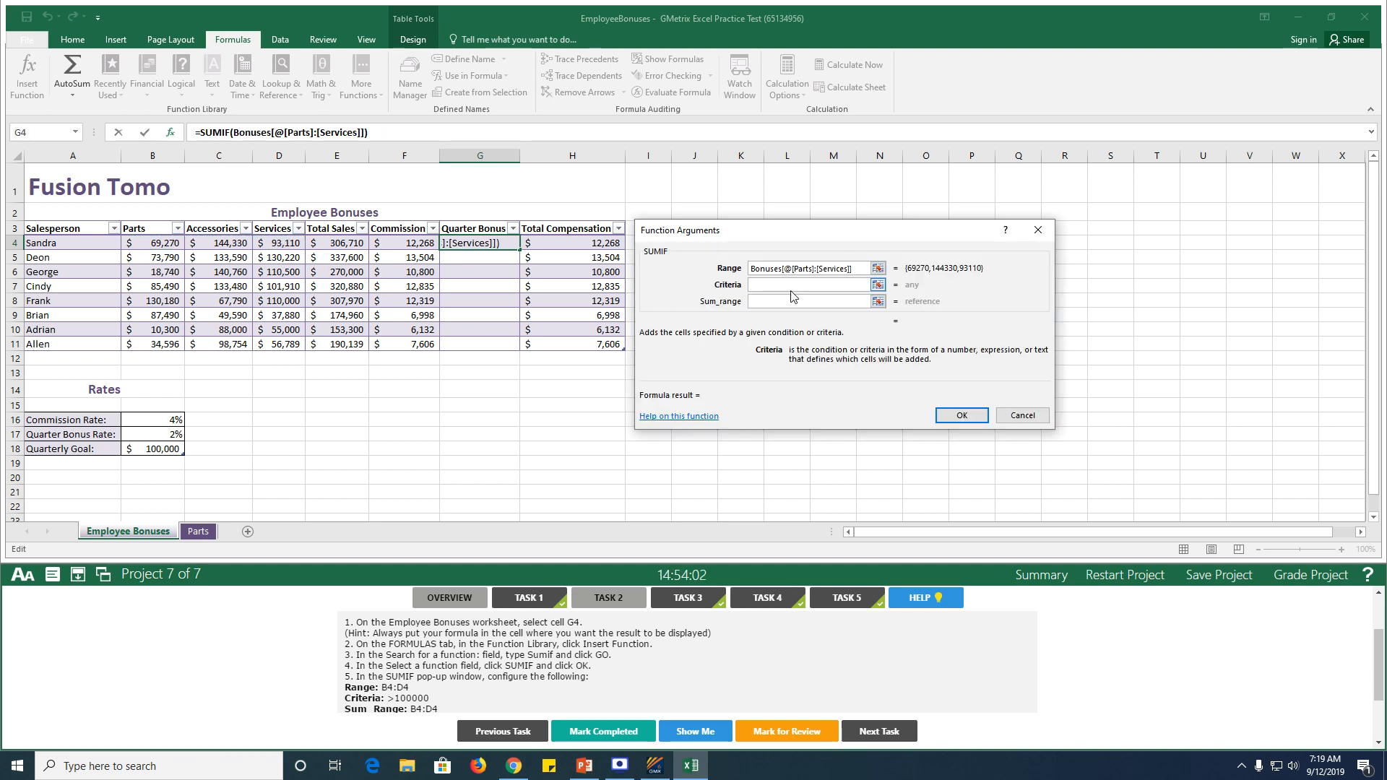
text(>100000)
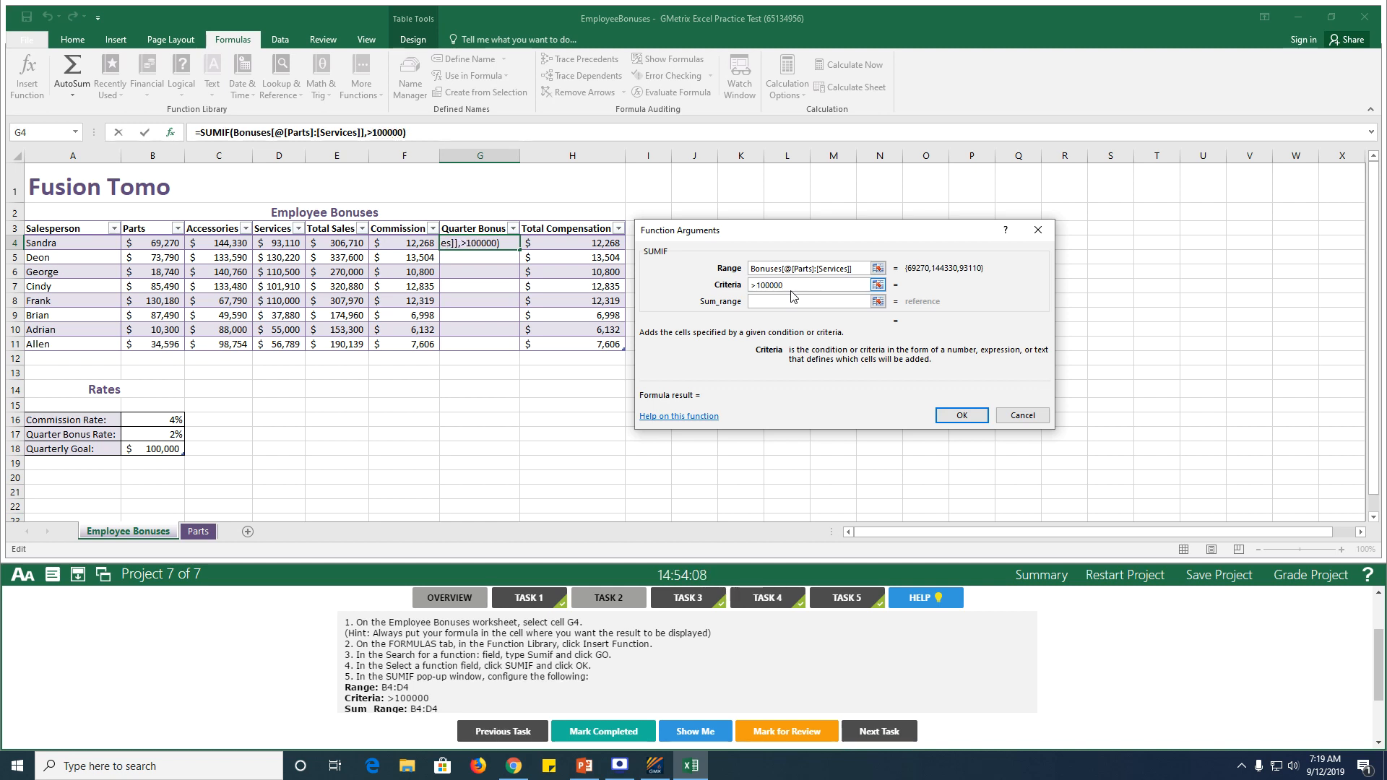
scroll(453, 687, up, 3)
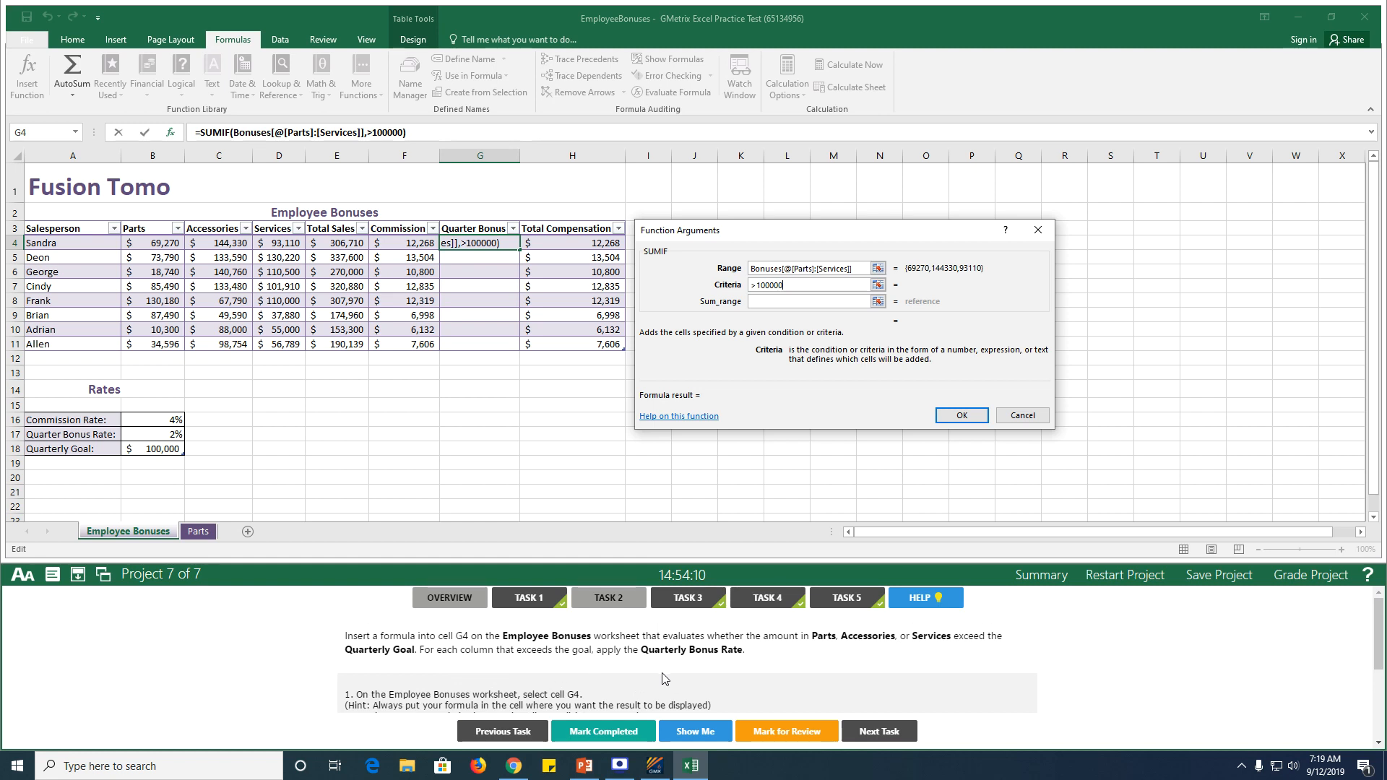
scroll(582, 670, down, 2)
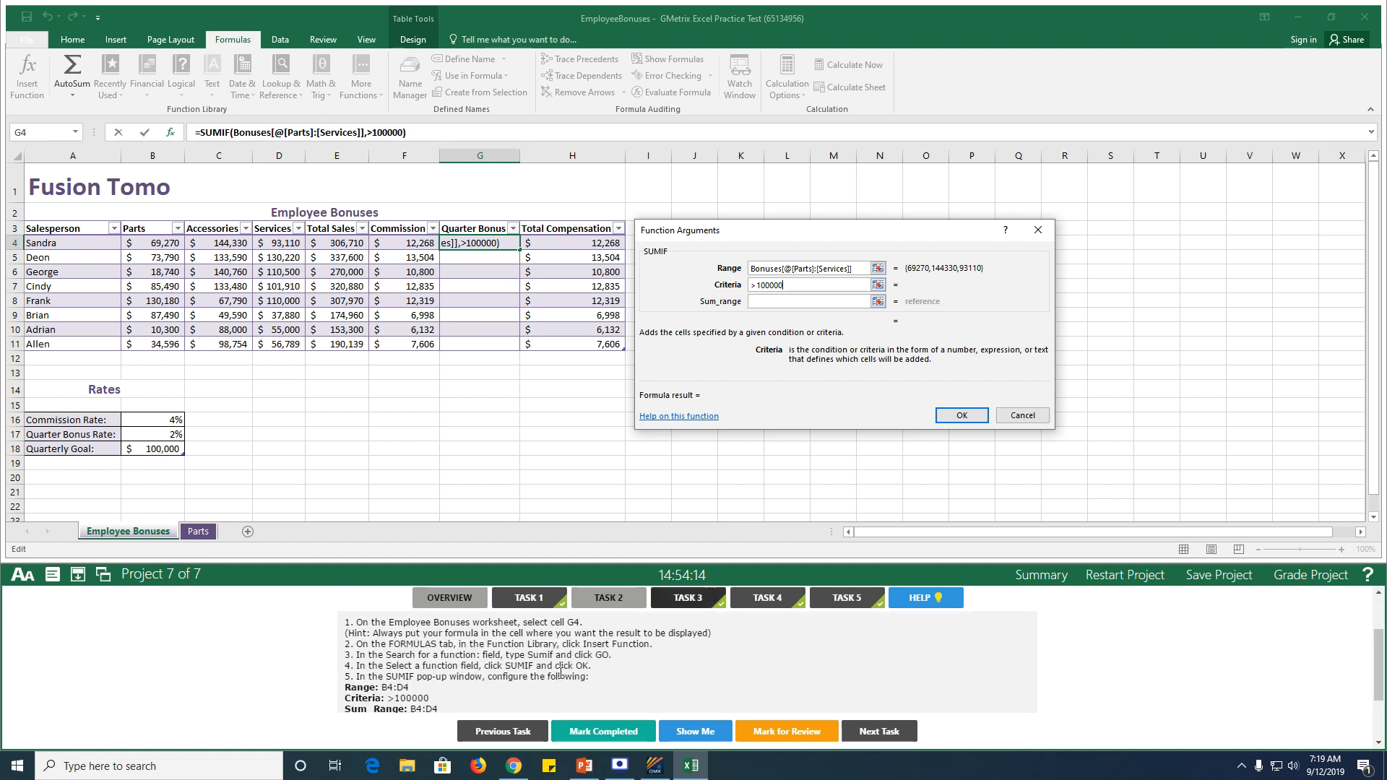
scroll(561, 674, down, 2)
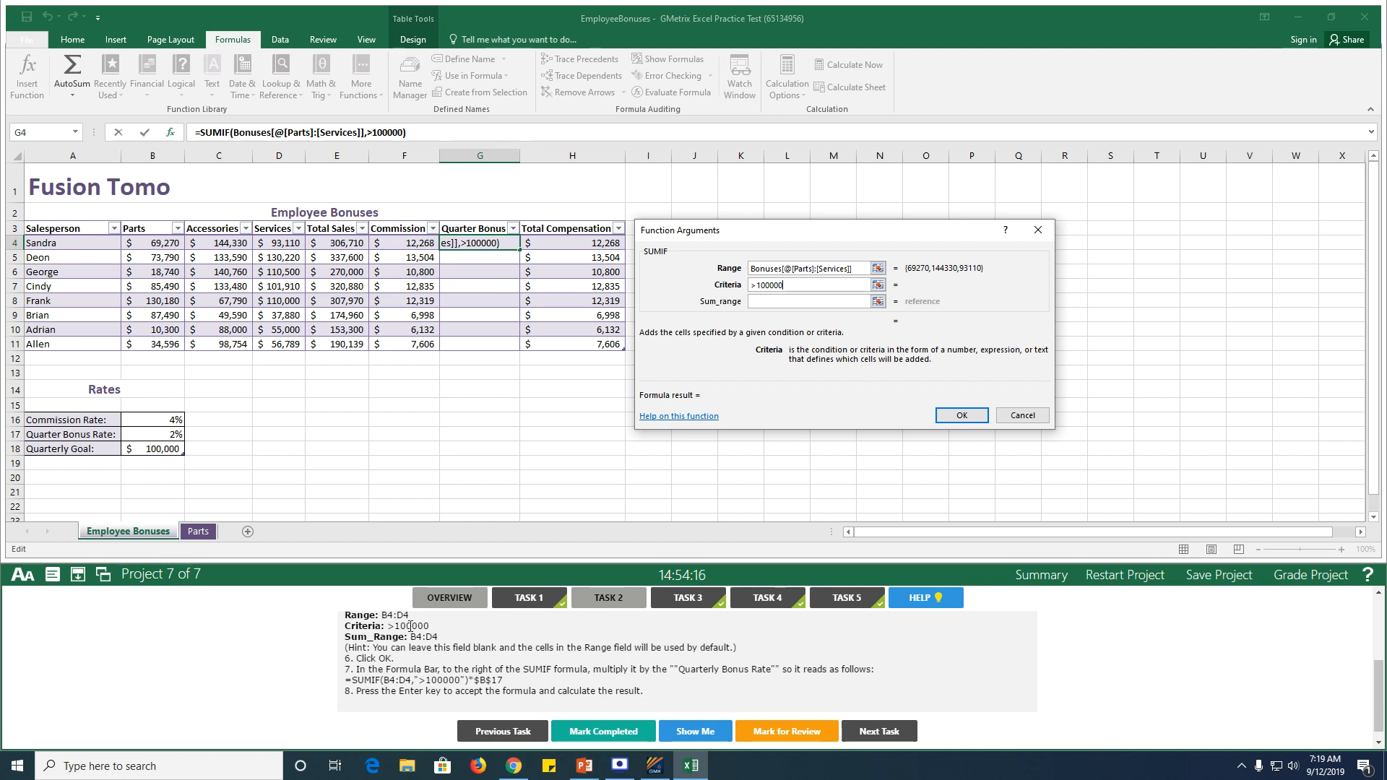
click(766, 302)
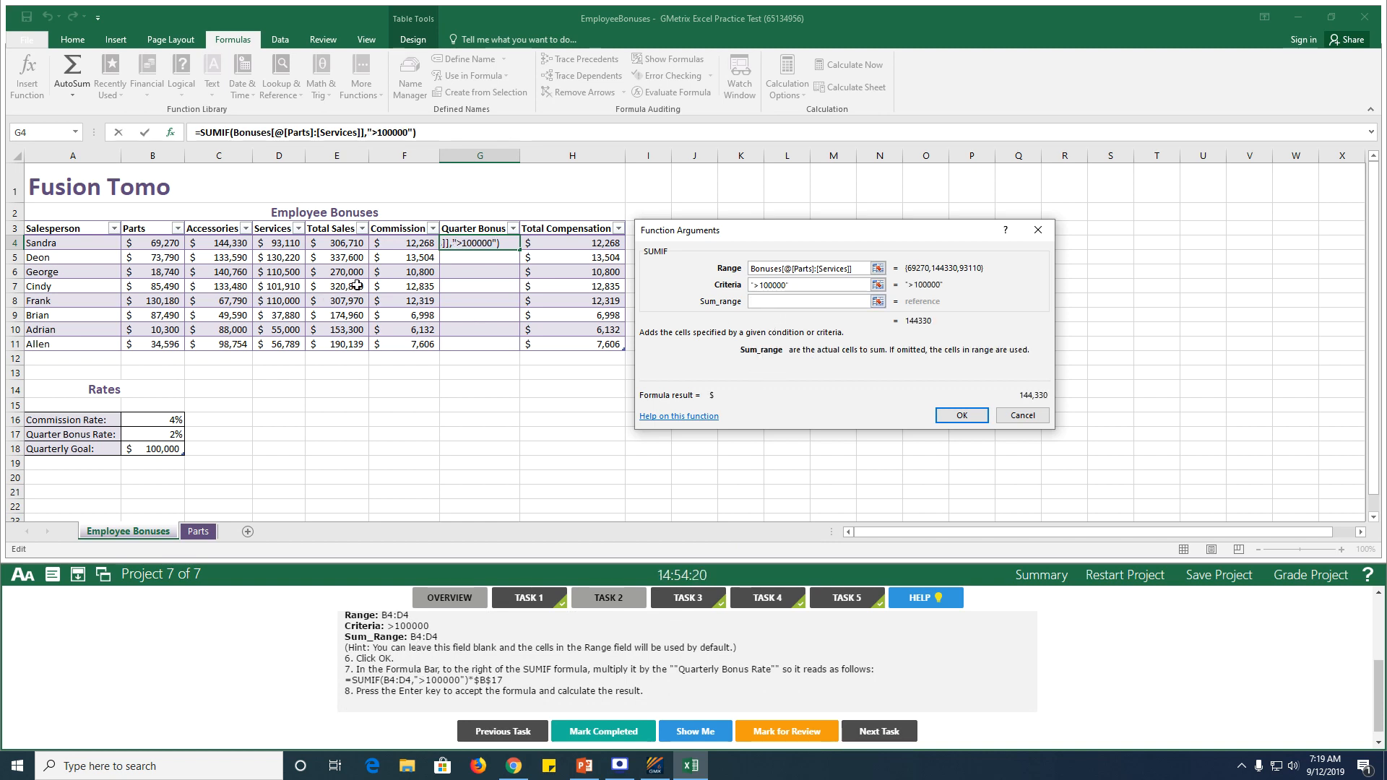
drag(167, 243, 276, 244)
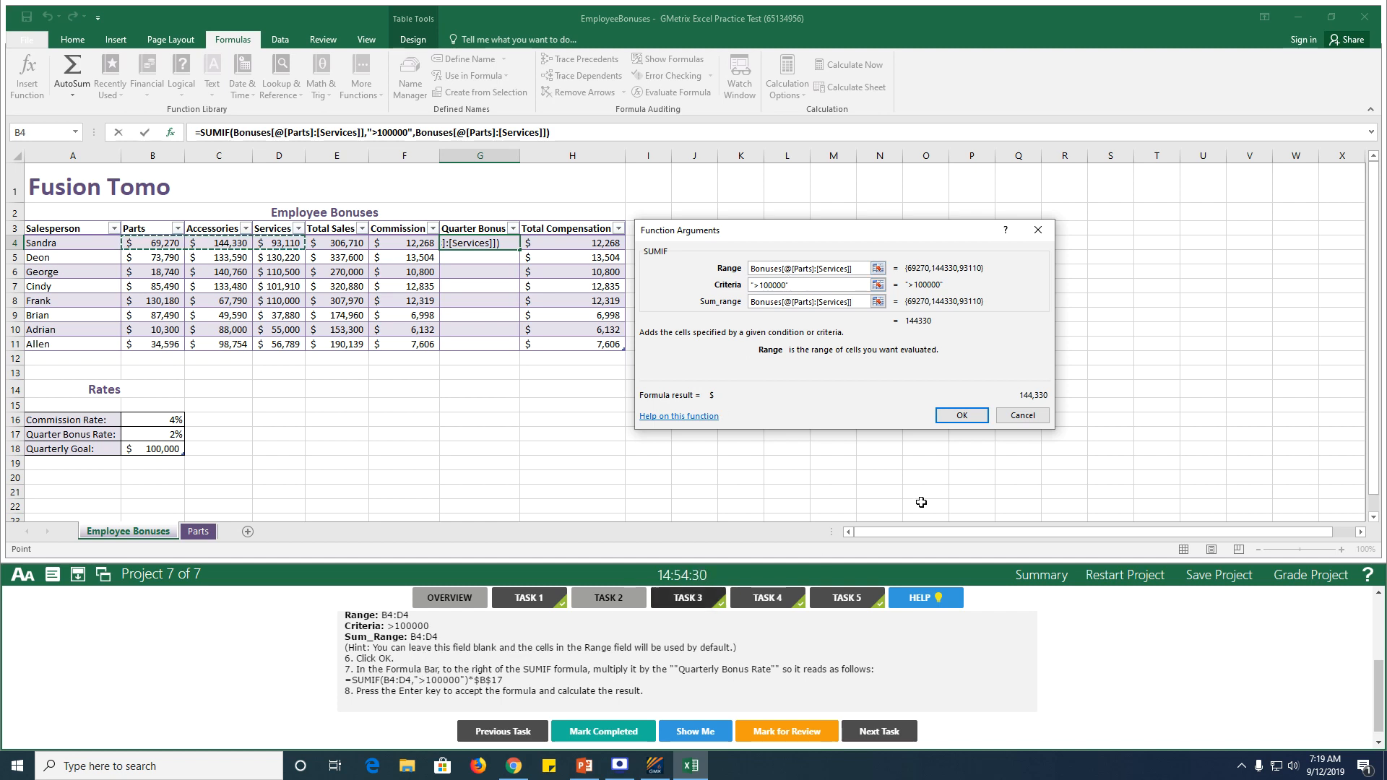
click(961, 416)
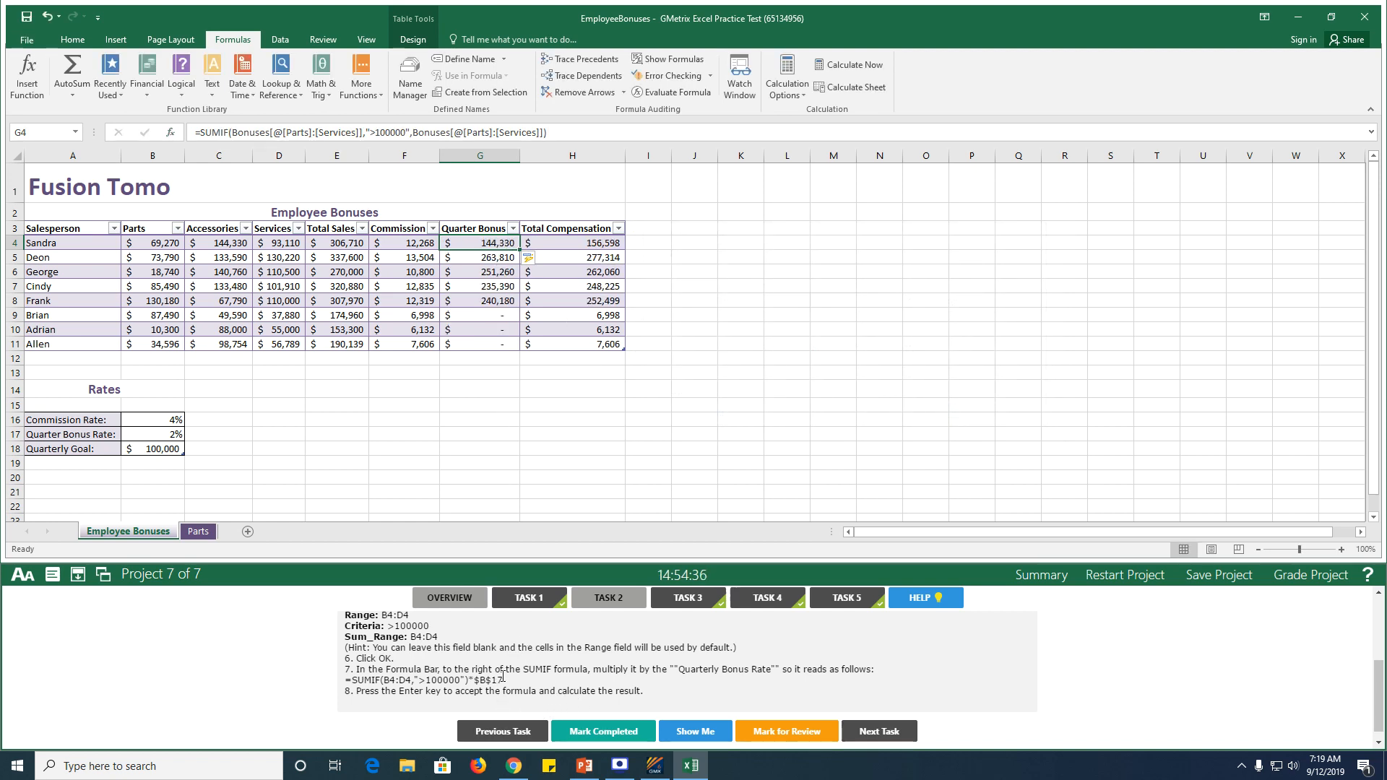
Multiply the SUMIF formula in G4 by the Quarter Bonus Rate by appending *$B$17.
click(567, 135)
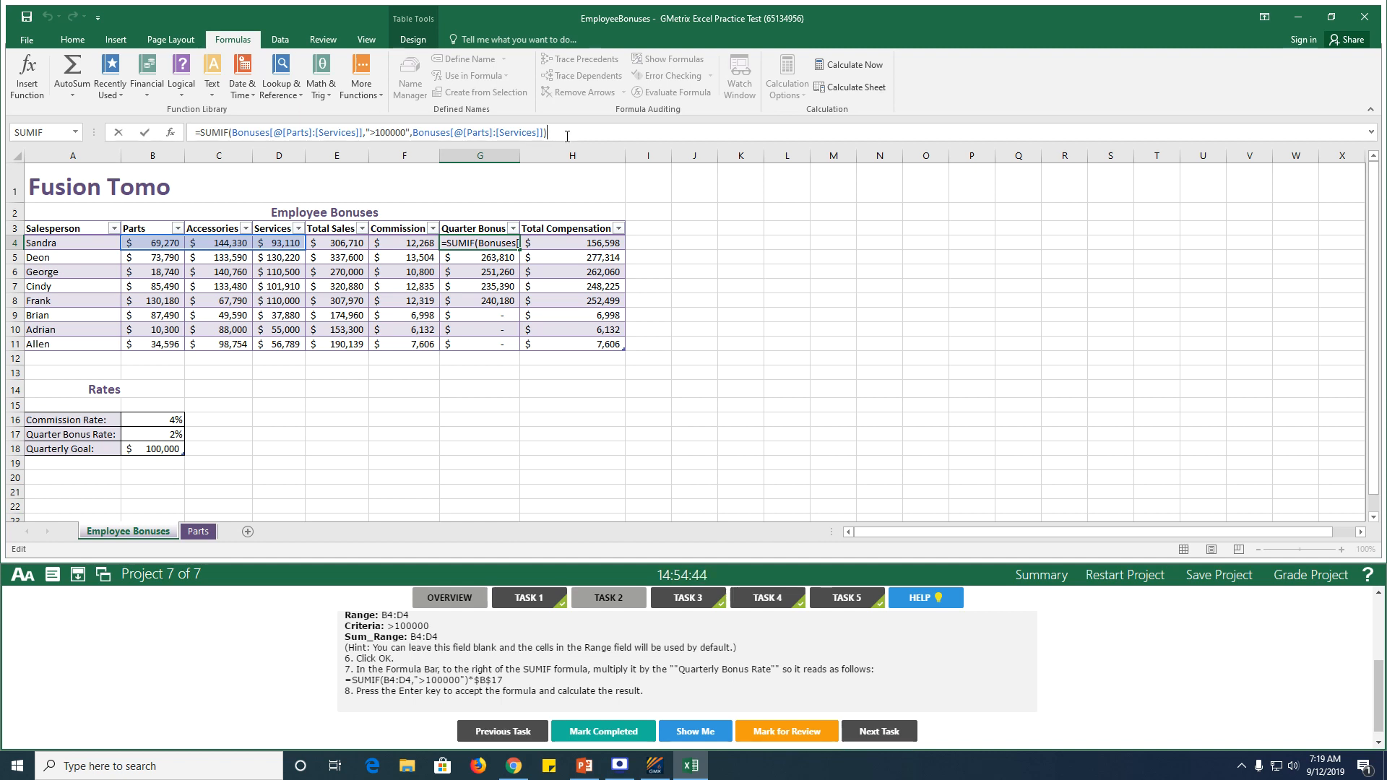
text(*)
text(B$17)
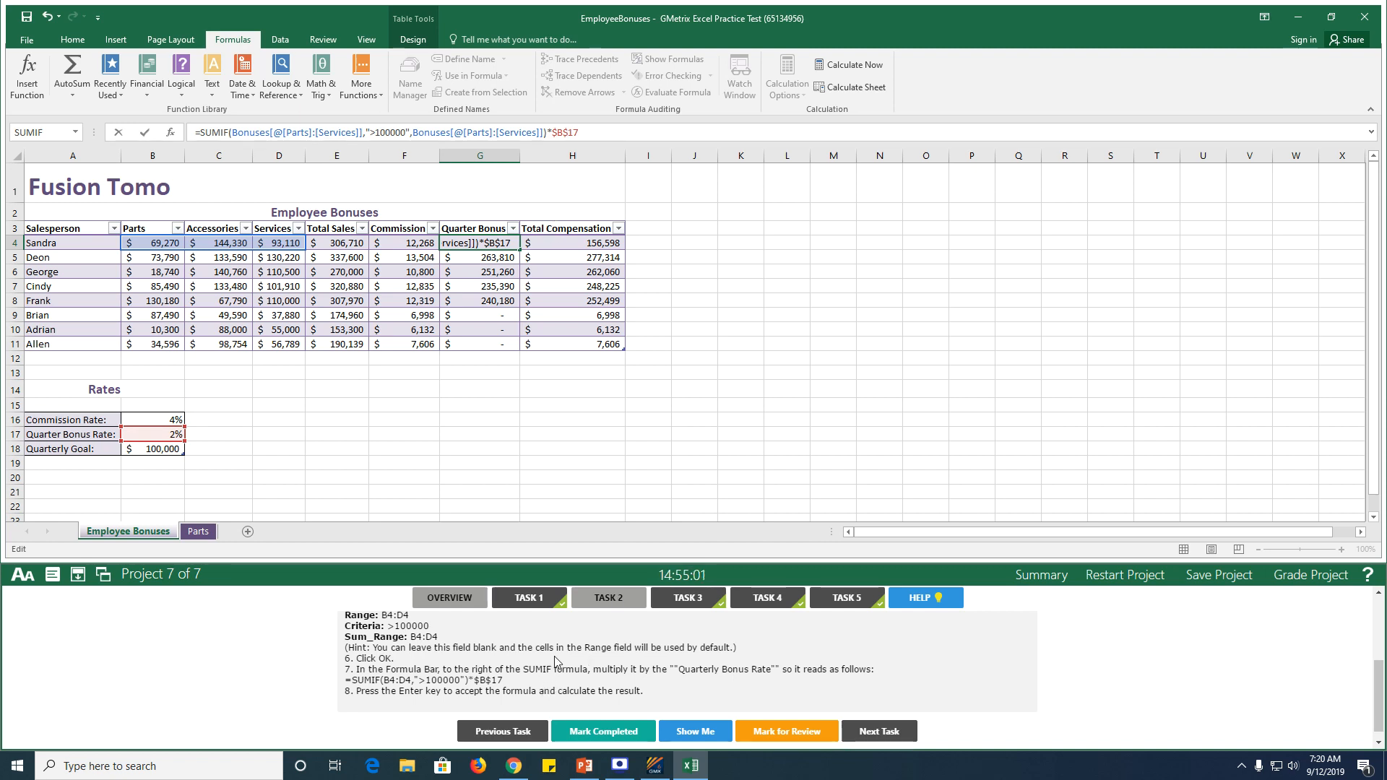
key(Return)
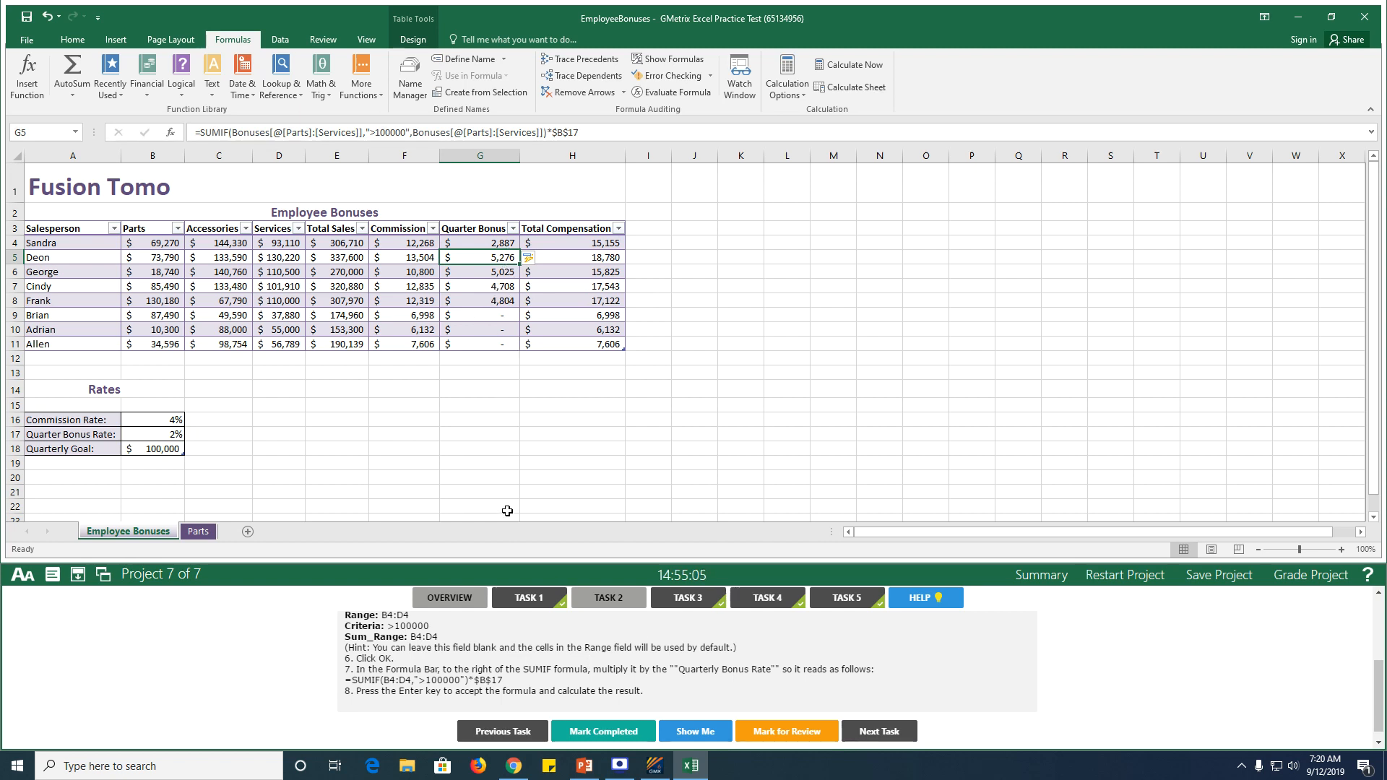
scroll(529, 665, down, 1)
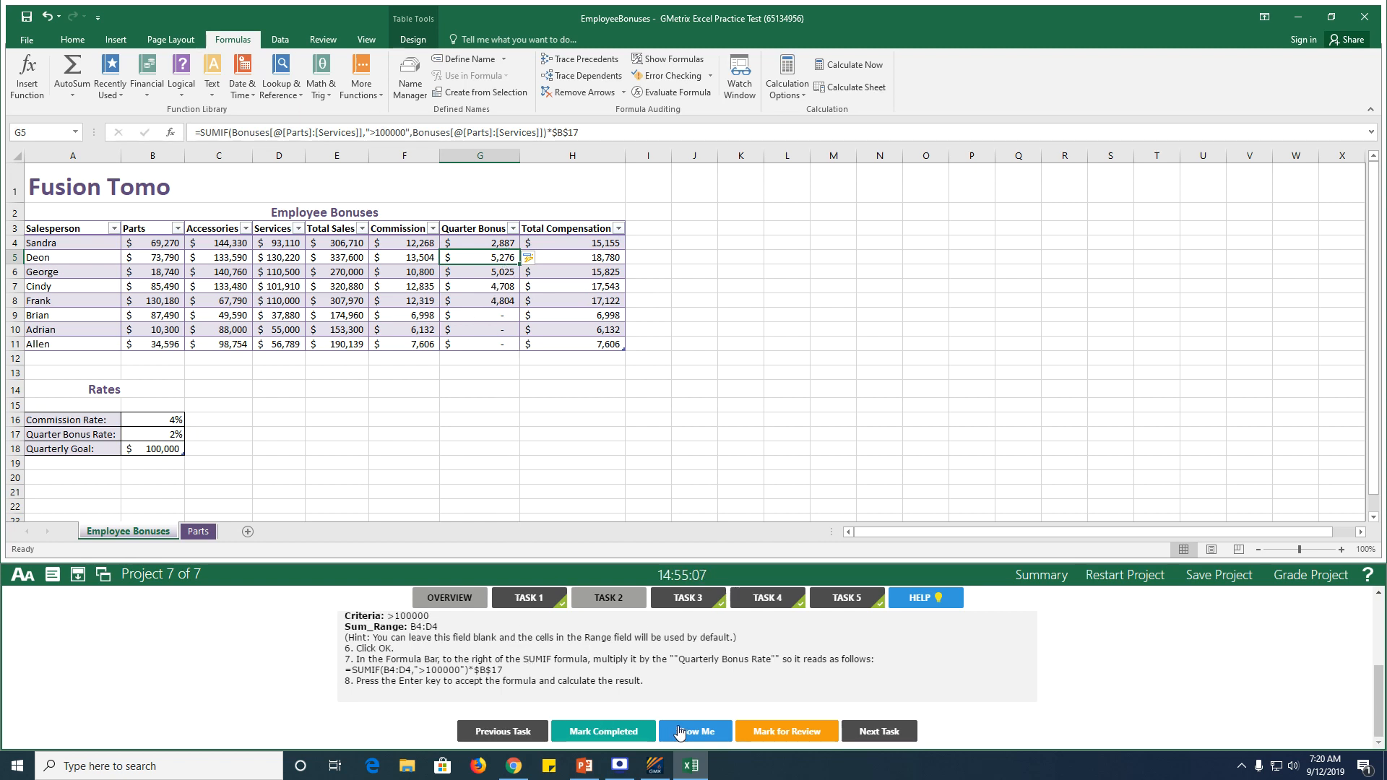
Mark Task 2 as completed, grade the FusionTomo project and continue to the test summary.
scroll(623, 676, up, 5)
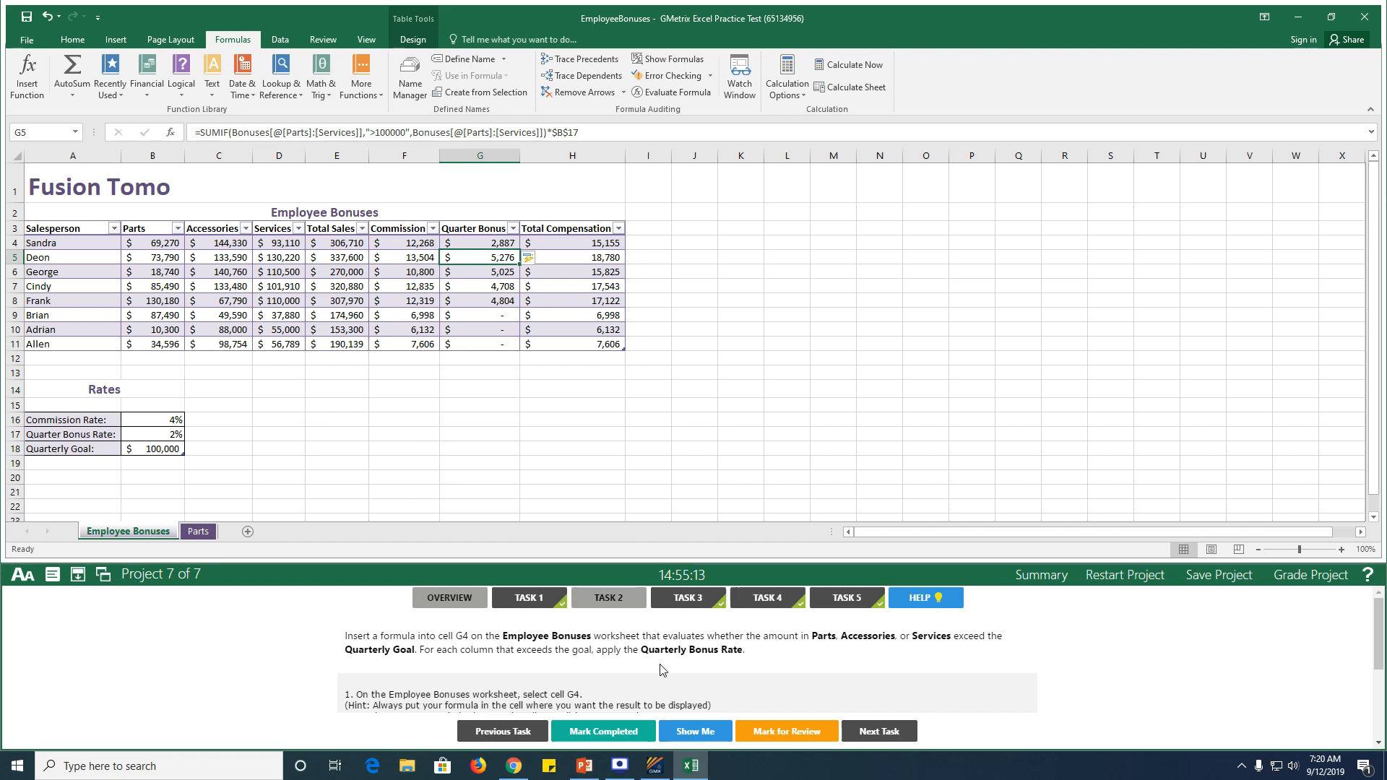
click(591, 731)
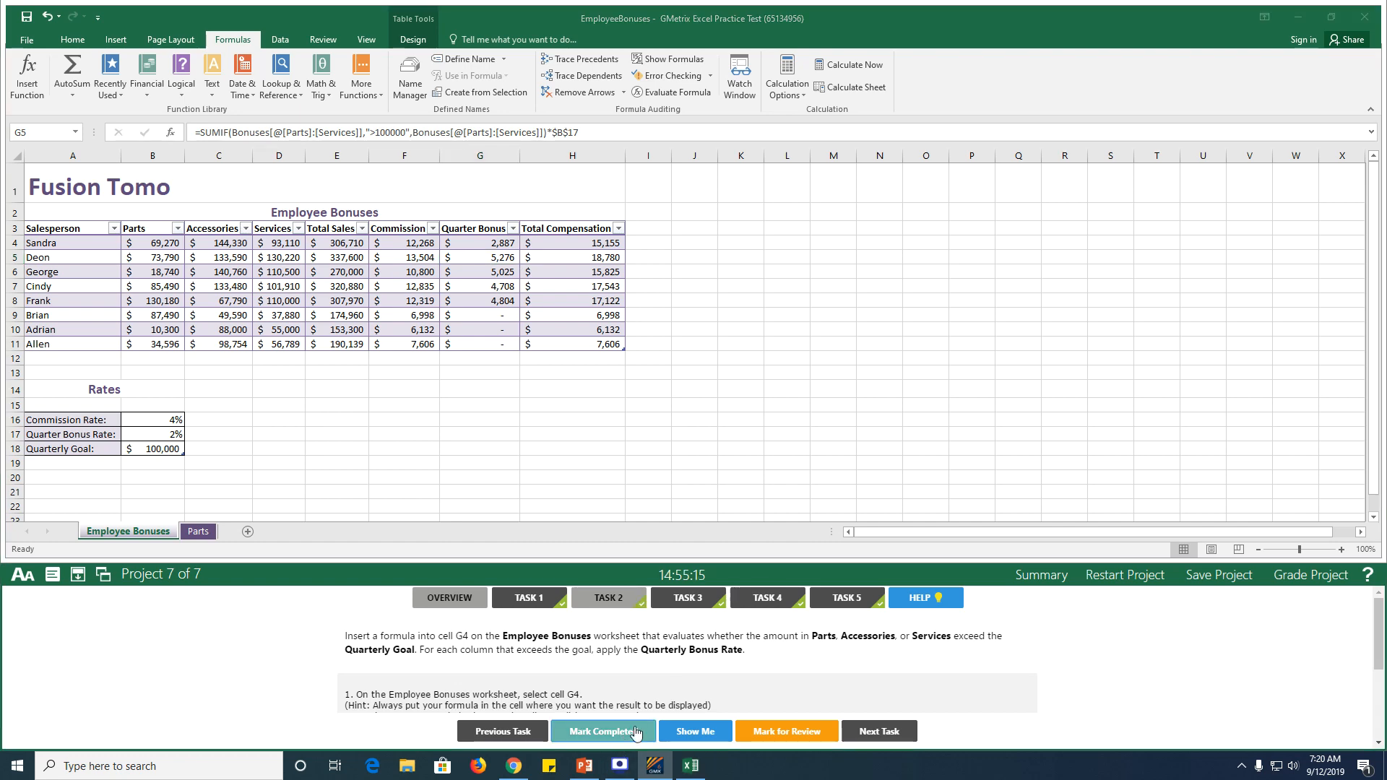
click(1312, 576)
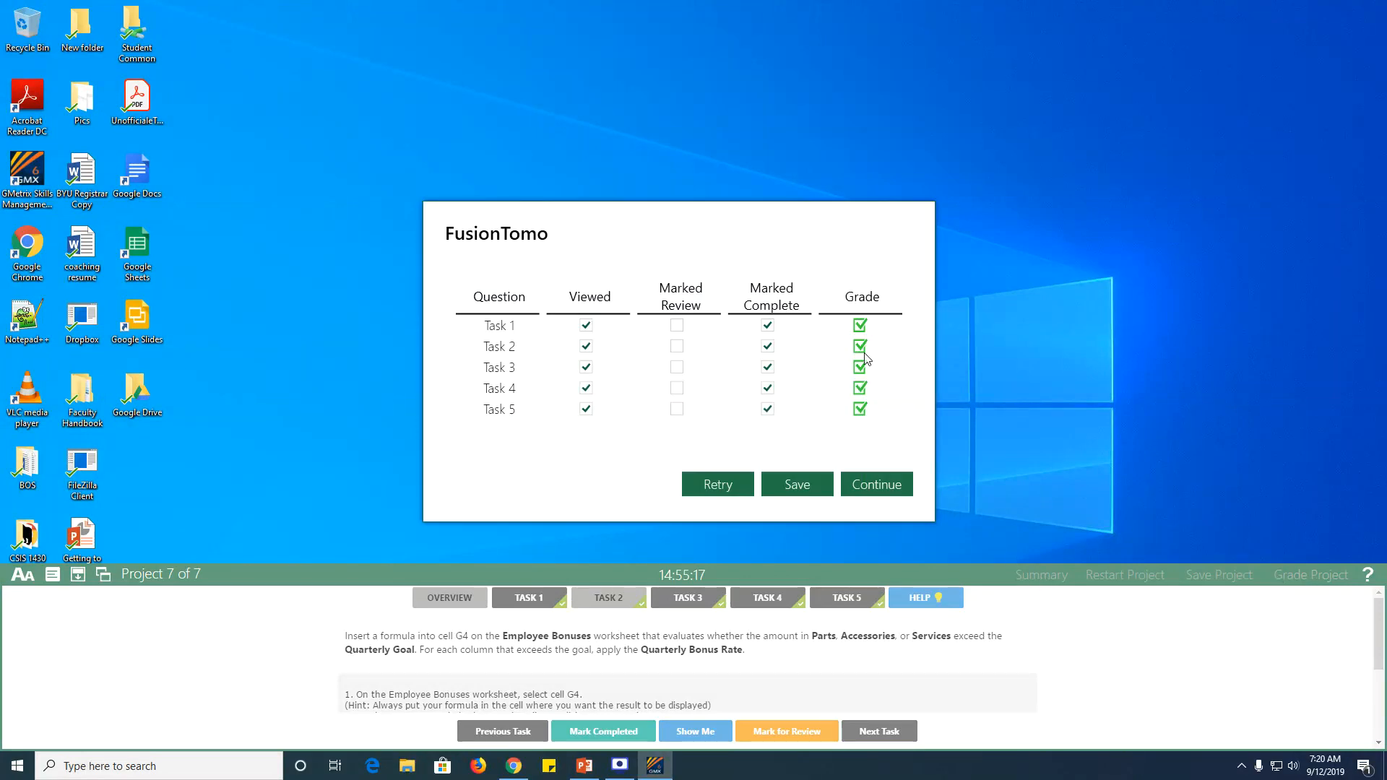
click(876, 487)
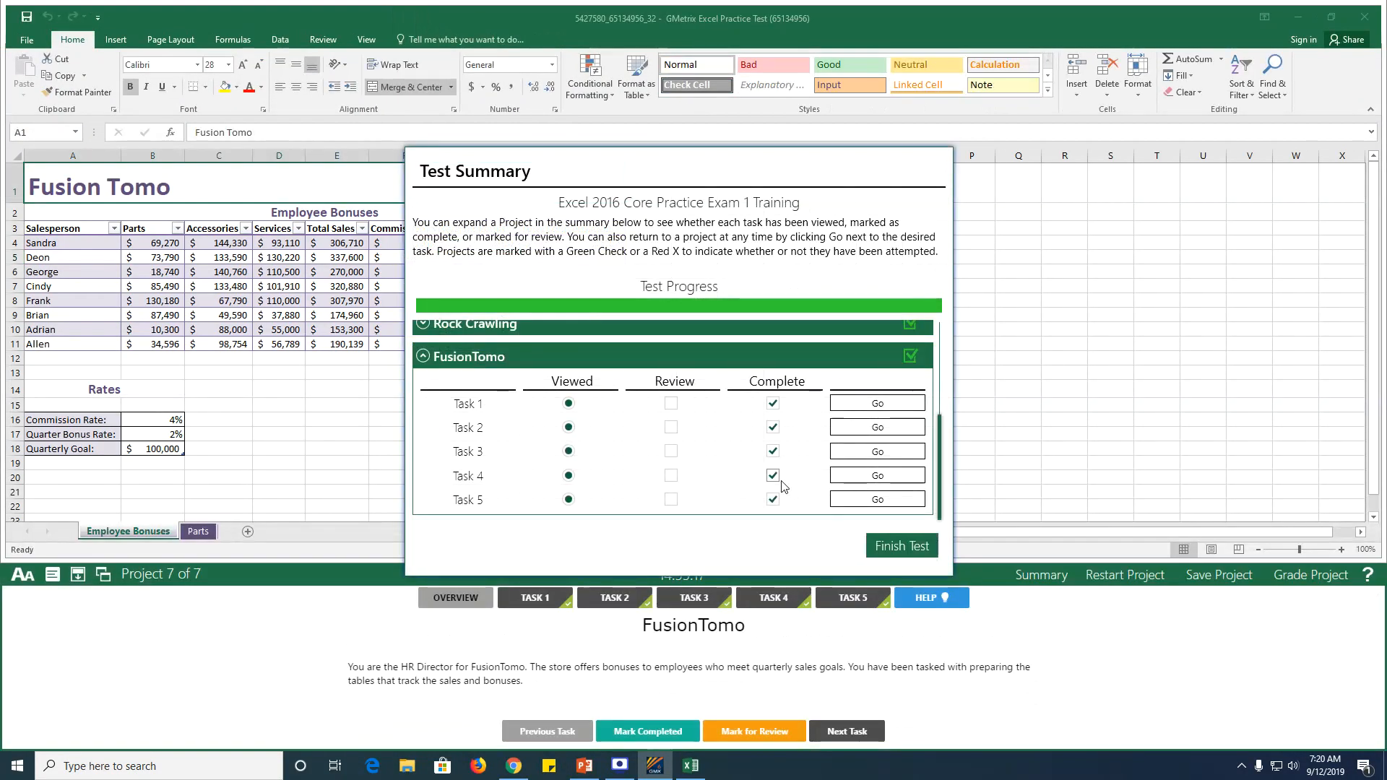
Check the projects in the test summary, finish the practice test with confirmation and open its results report.
scroll(578, 390, up, 5)
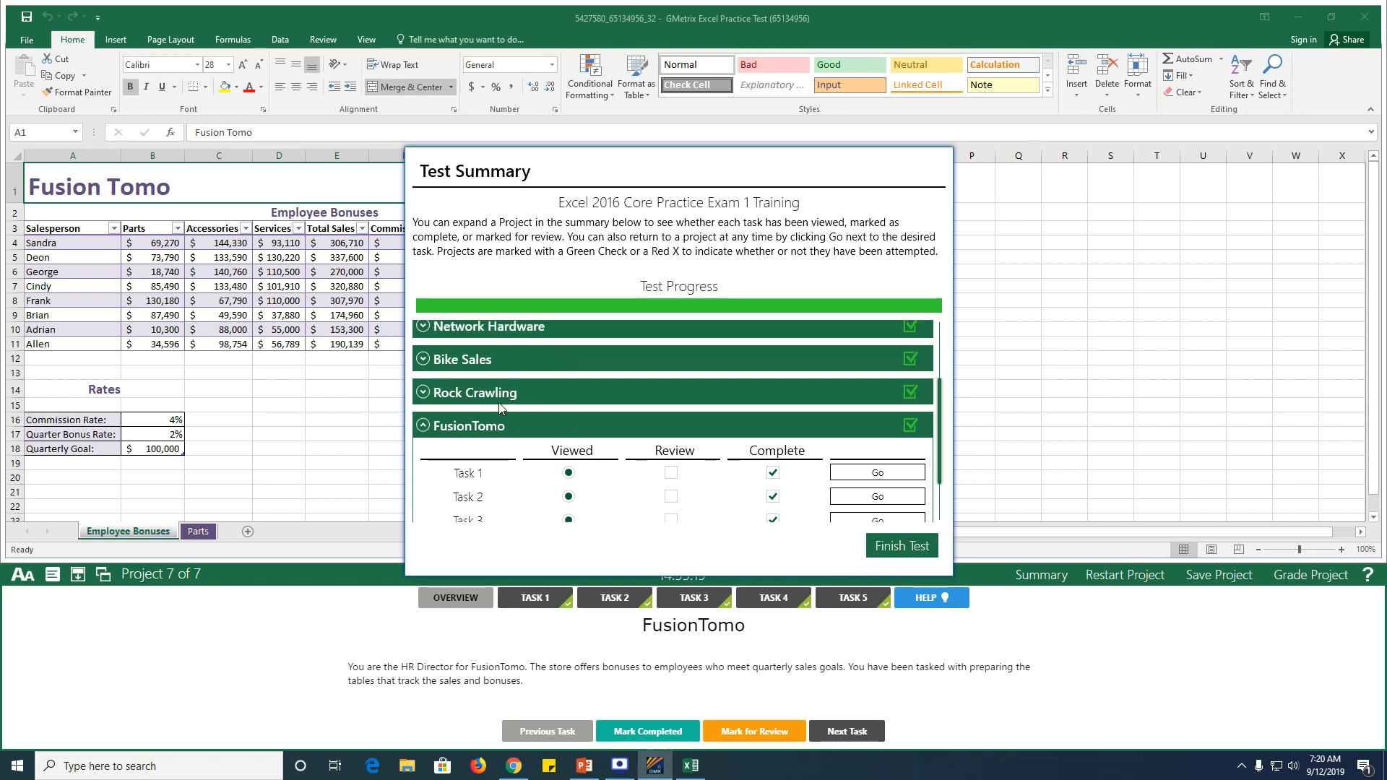
click(432, 369)
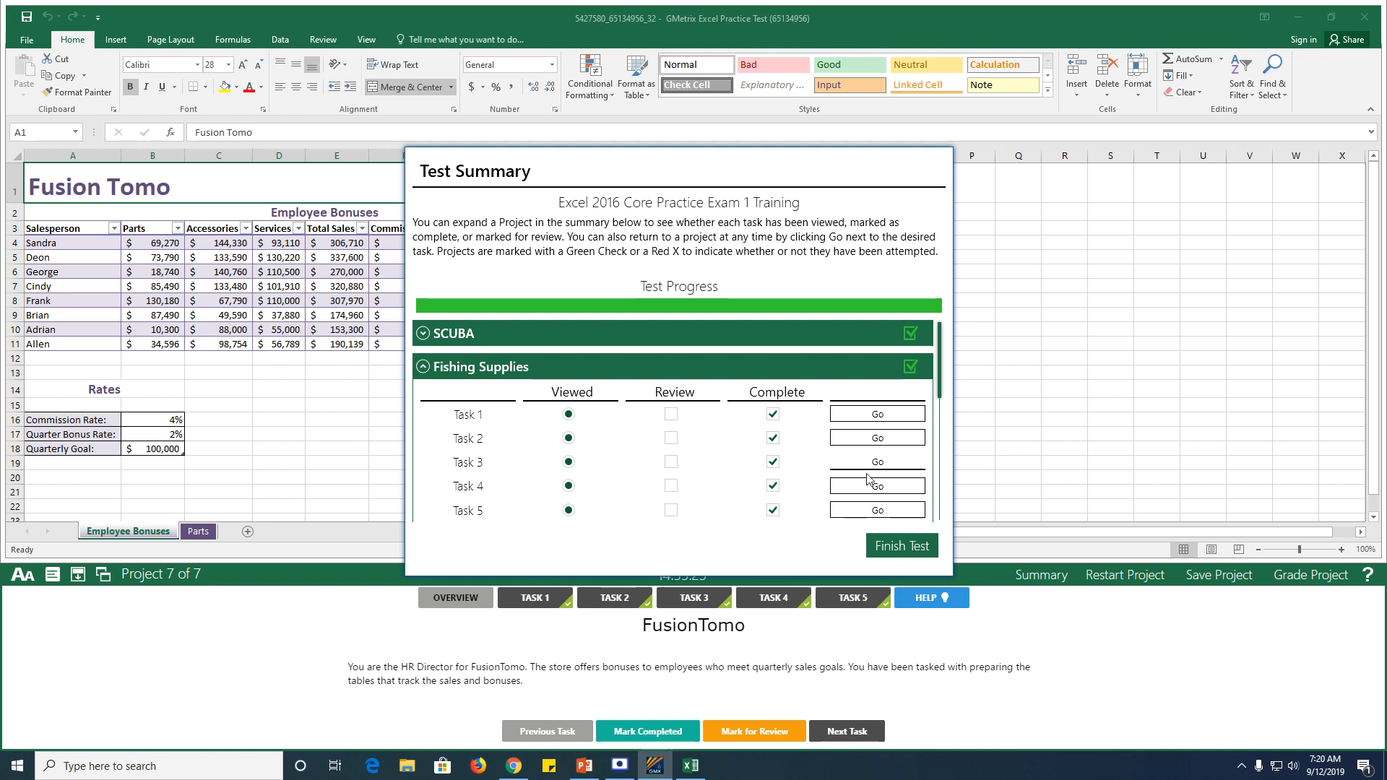
click(423, 368)
scroll(441, 394, down, 2)
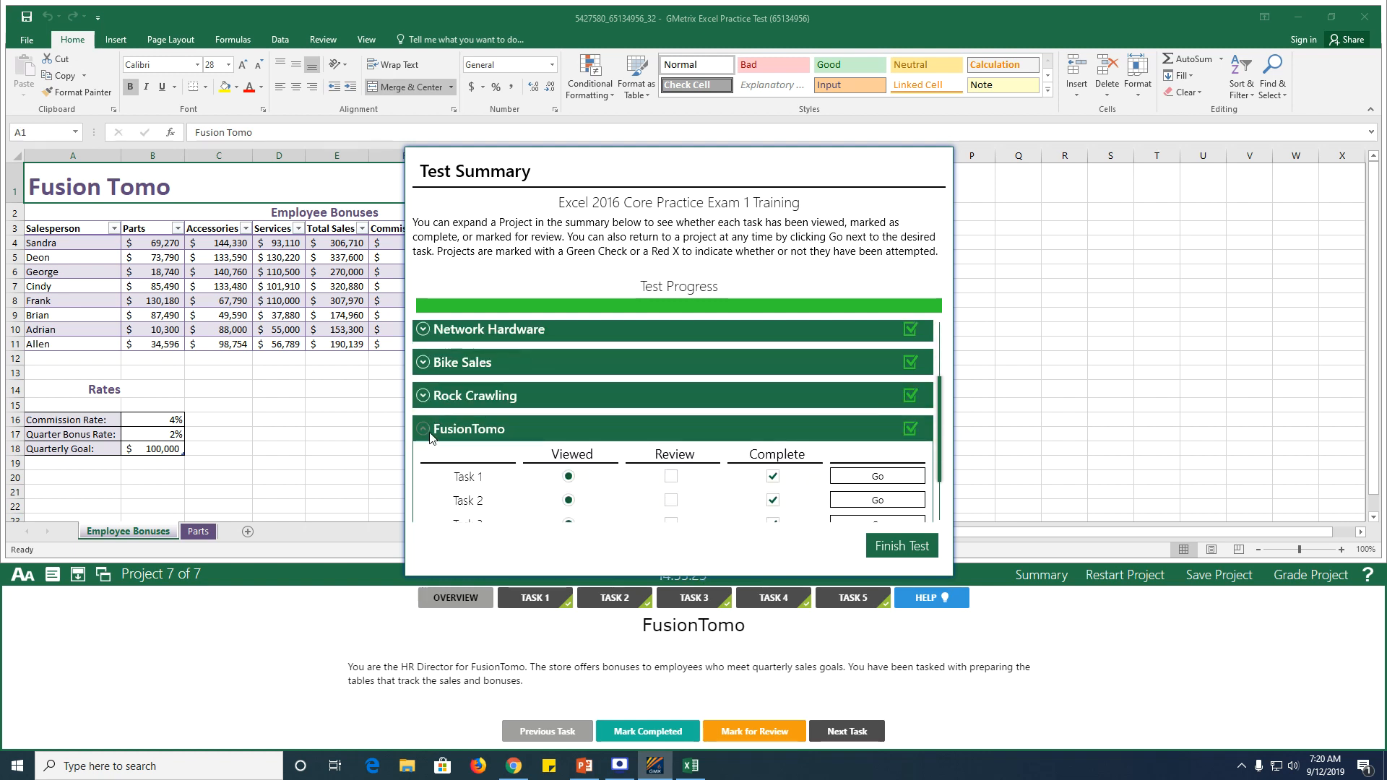
click(469, 429)
click(904, 547)
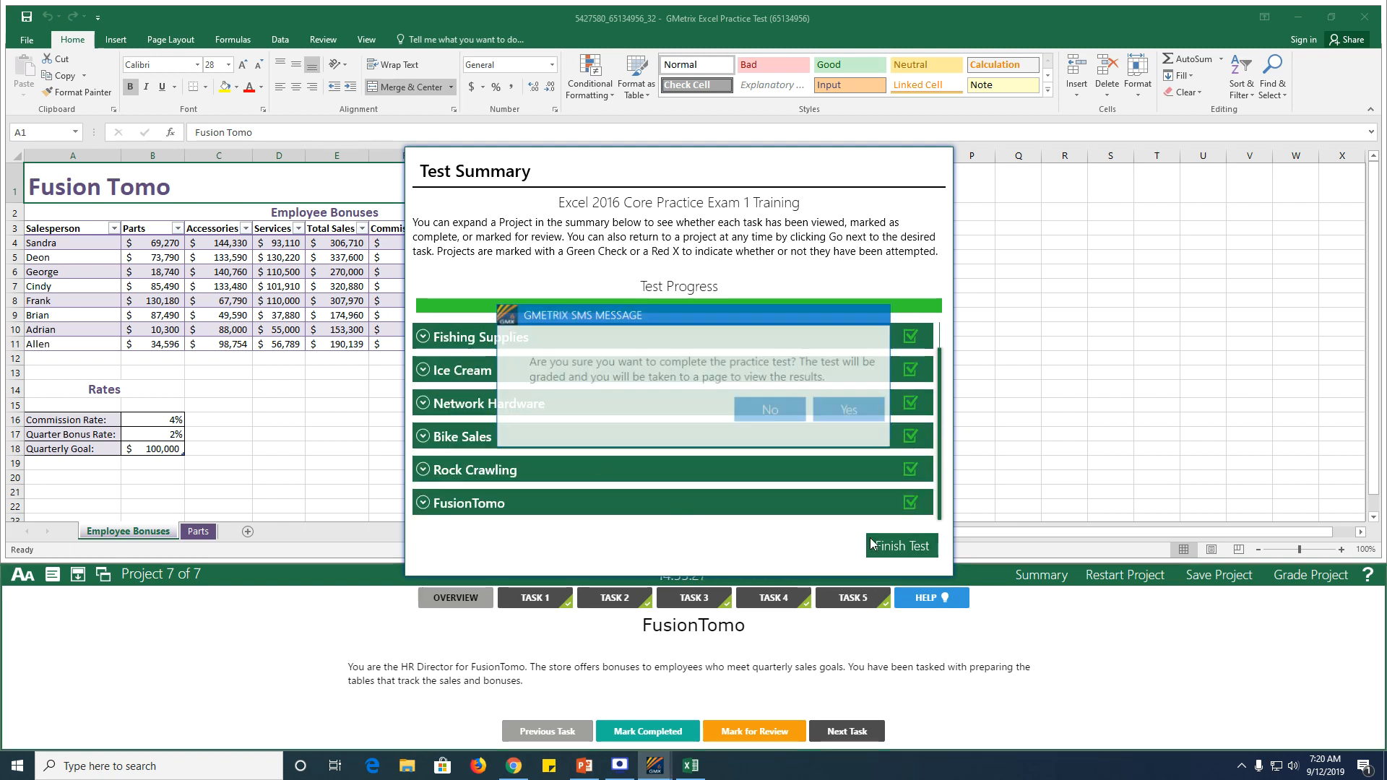
click(843, 414)
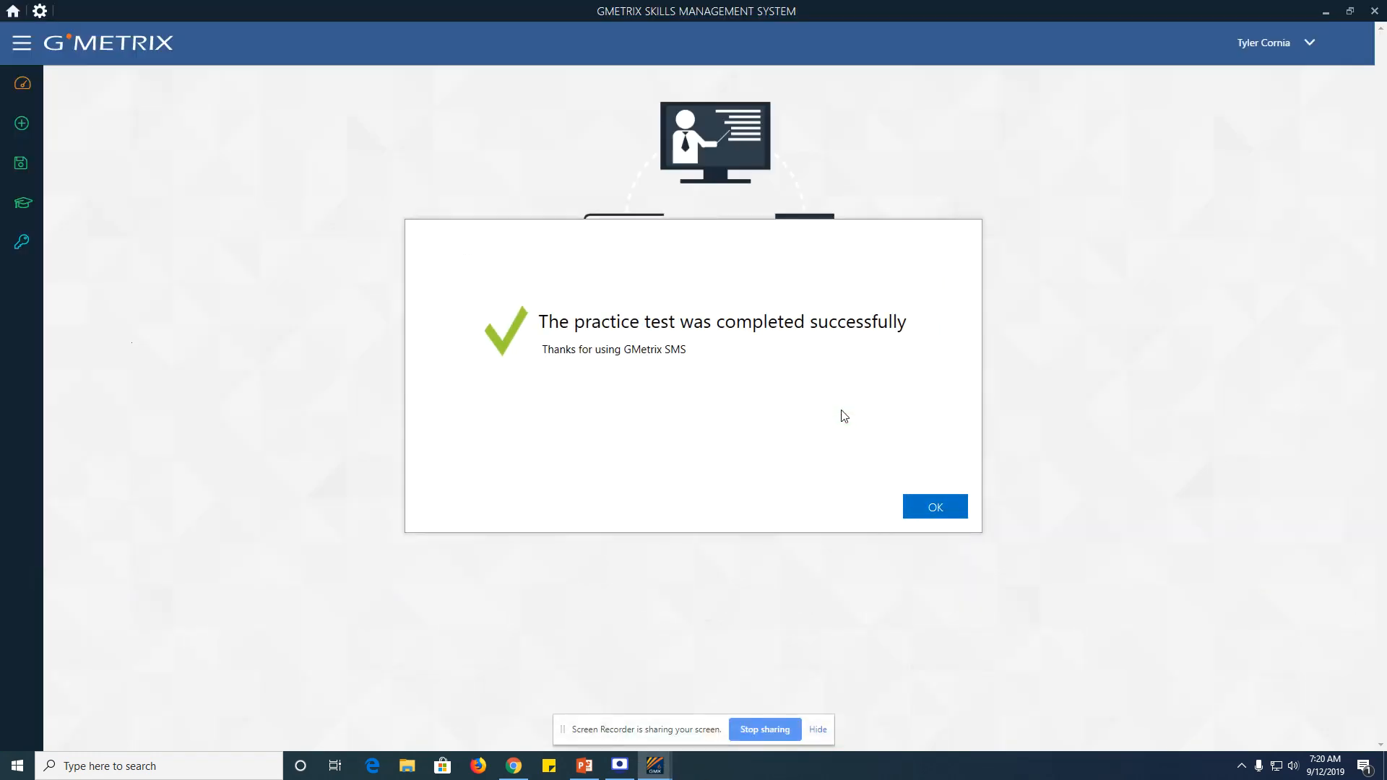
click(933, 509)
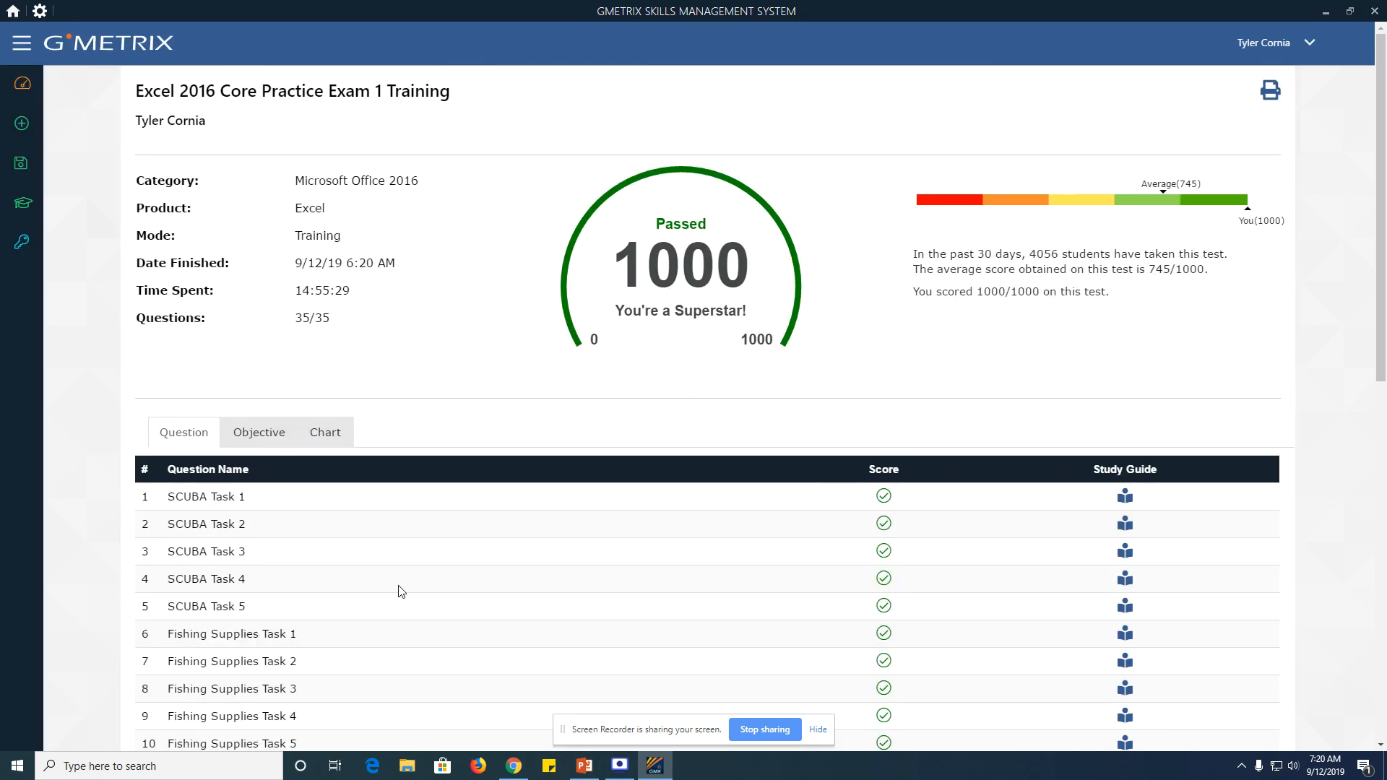
Switch to the Snipping Tool and capture a new snip of the Excel 2016 Core Practice Exam 1 Training results page.
click(8, 773)
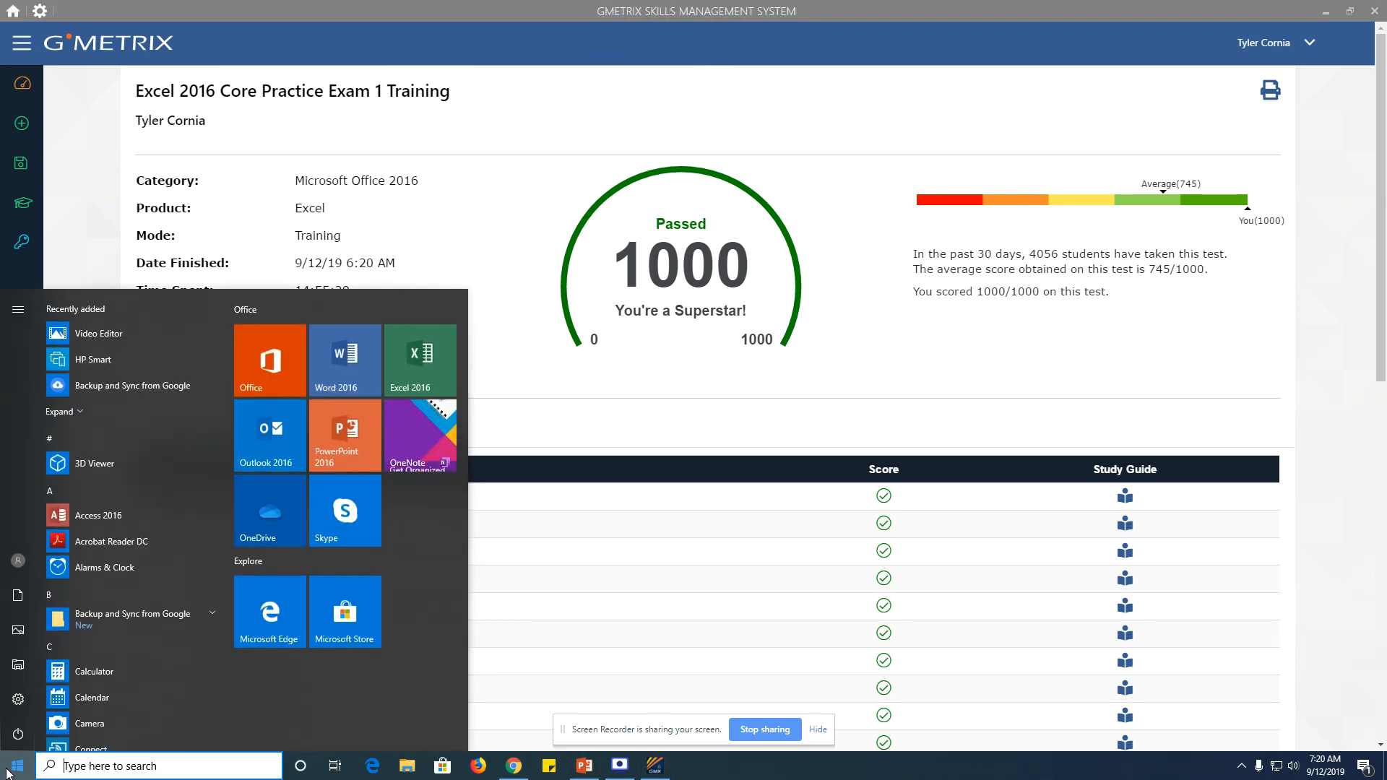
text(snipping)
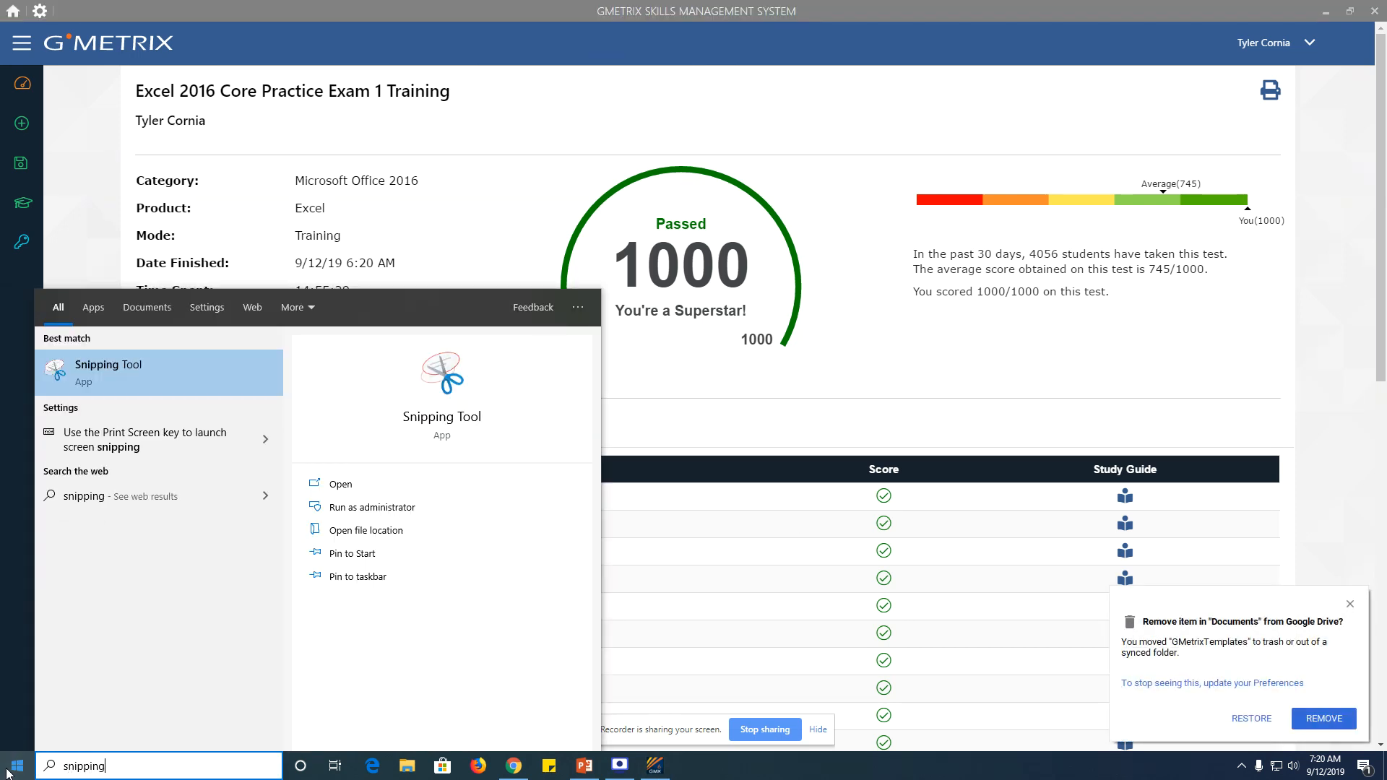
click(143, 377)
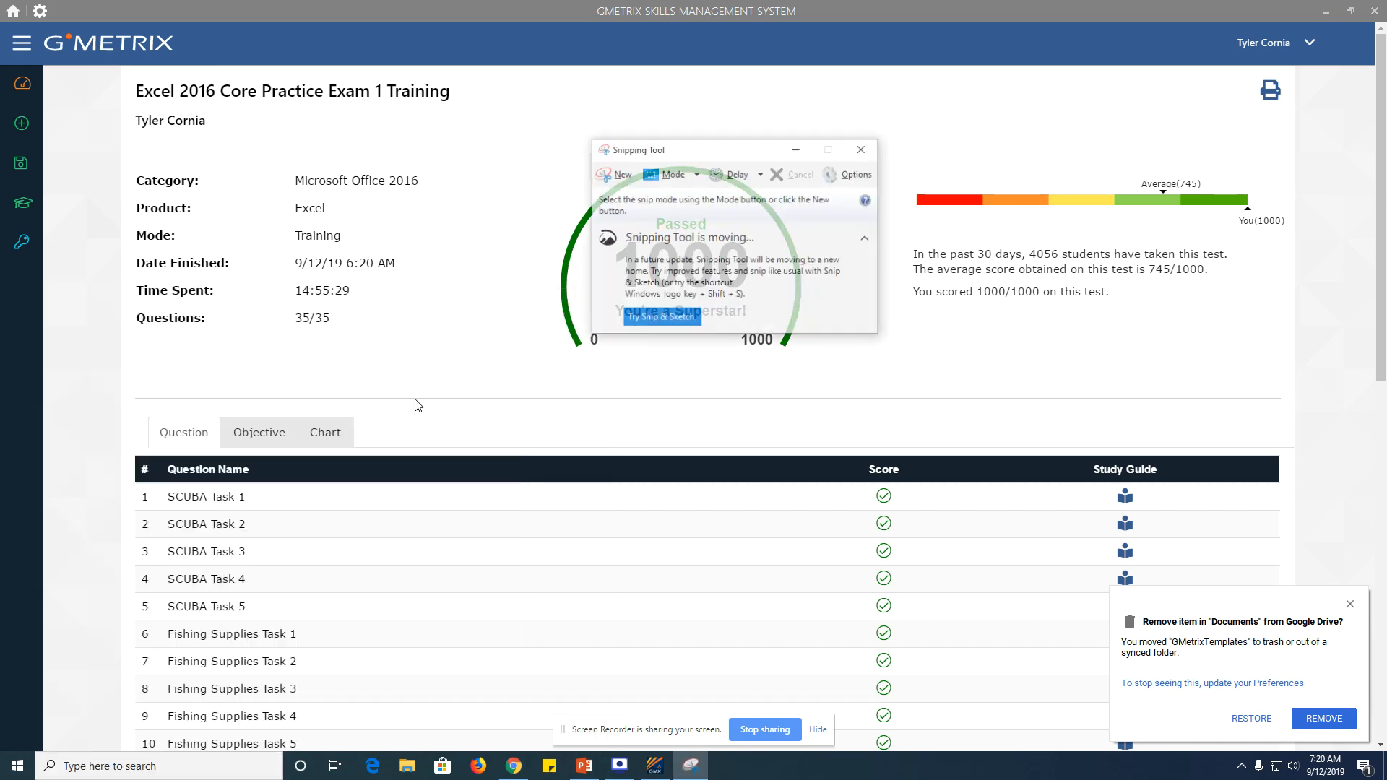
click(619, 174)
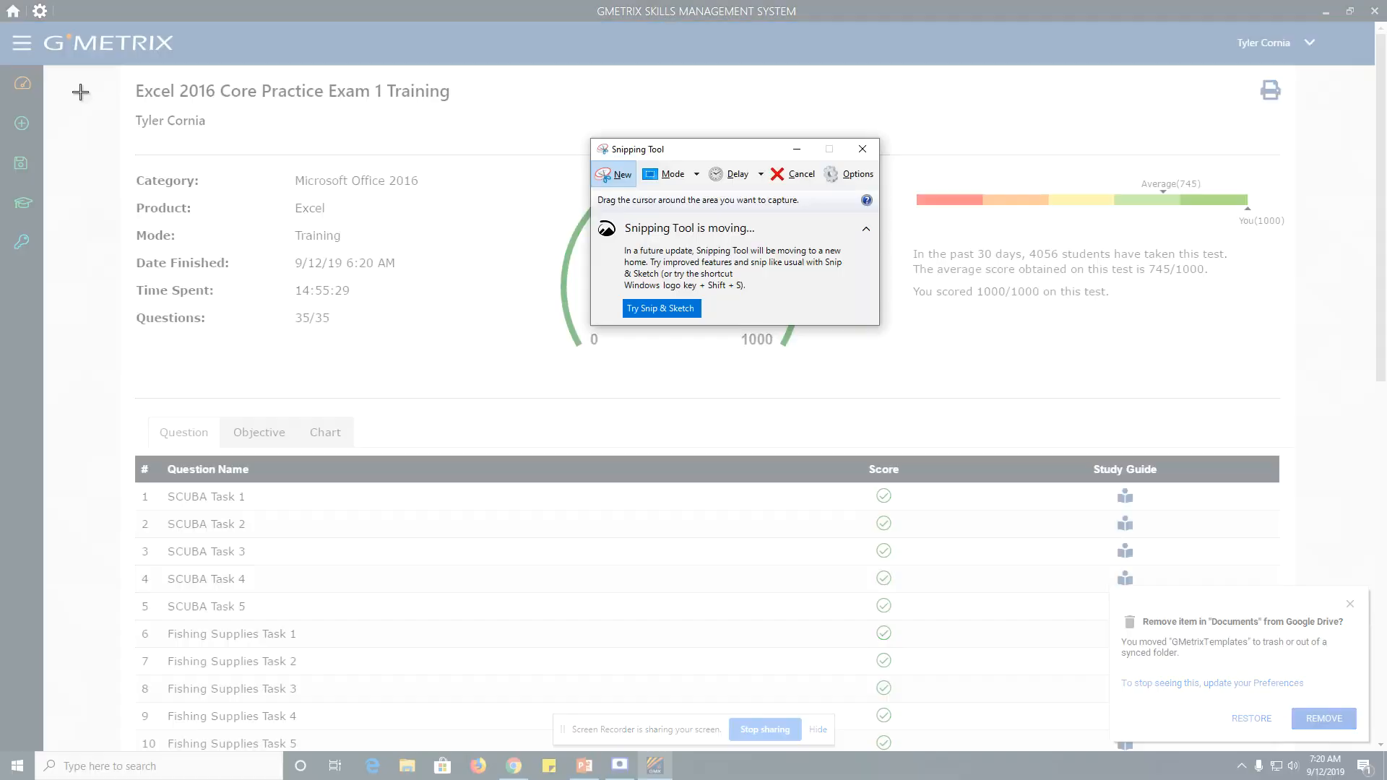
drag(611, 210, 752, 323)
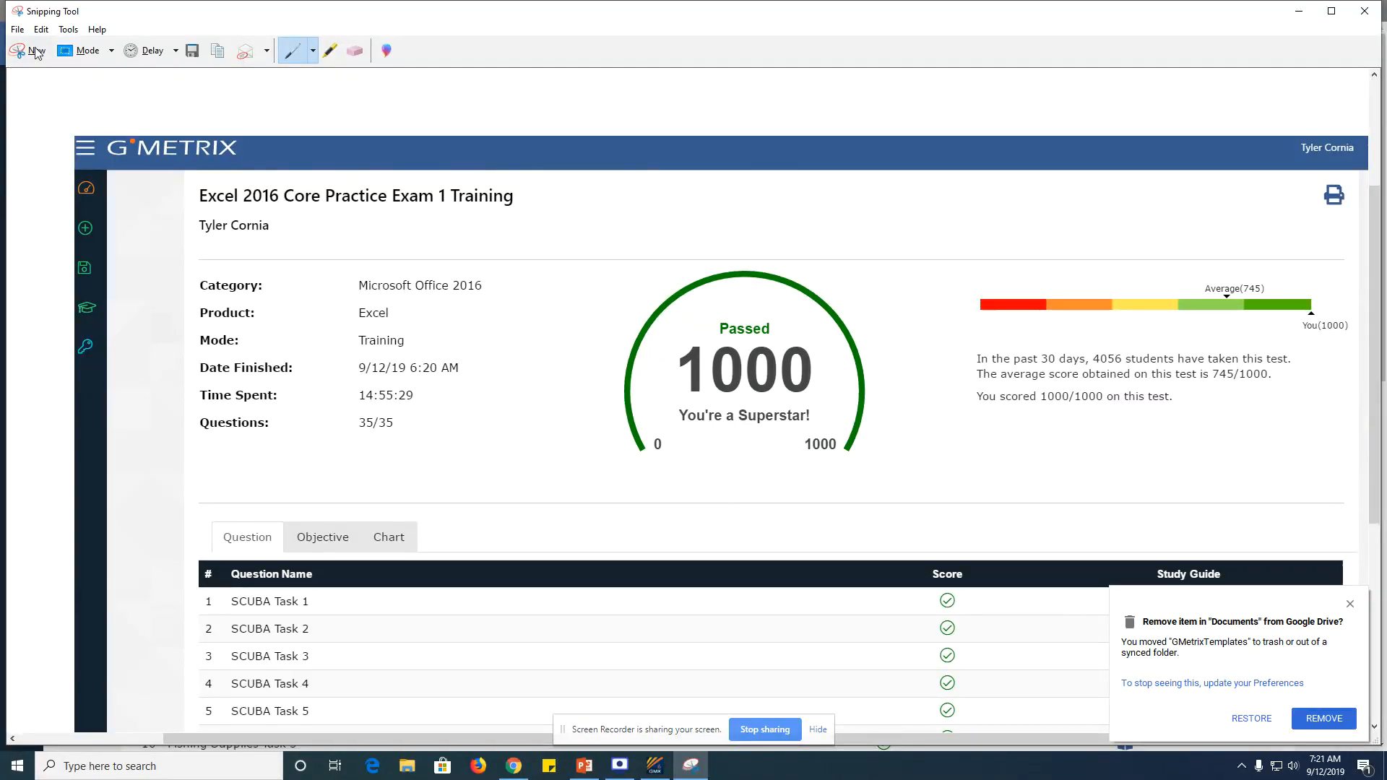
click(17, 30)
click(646, 94)
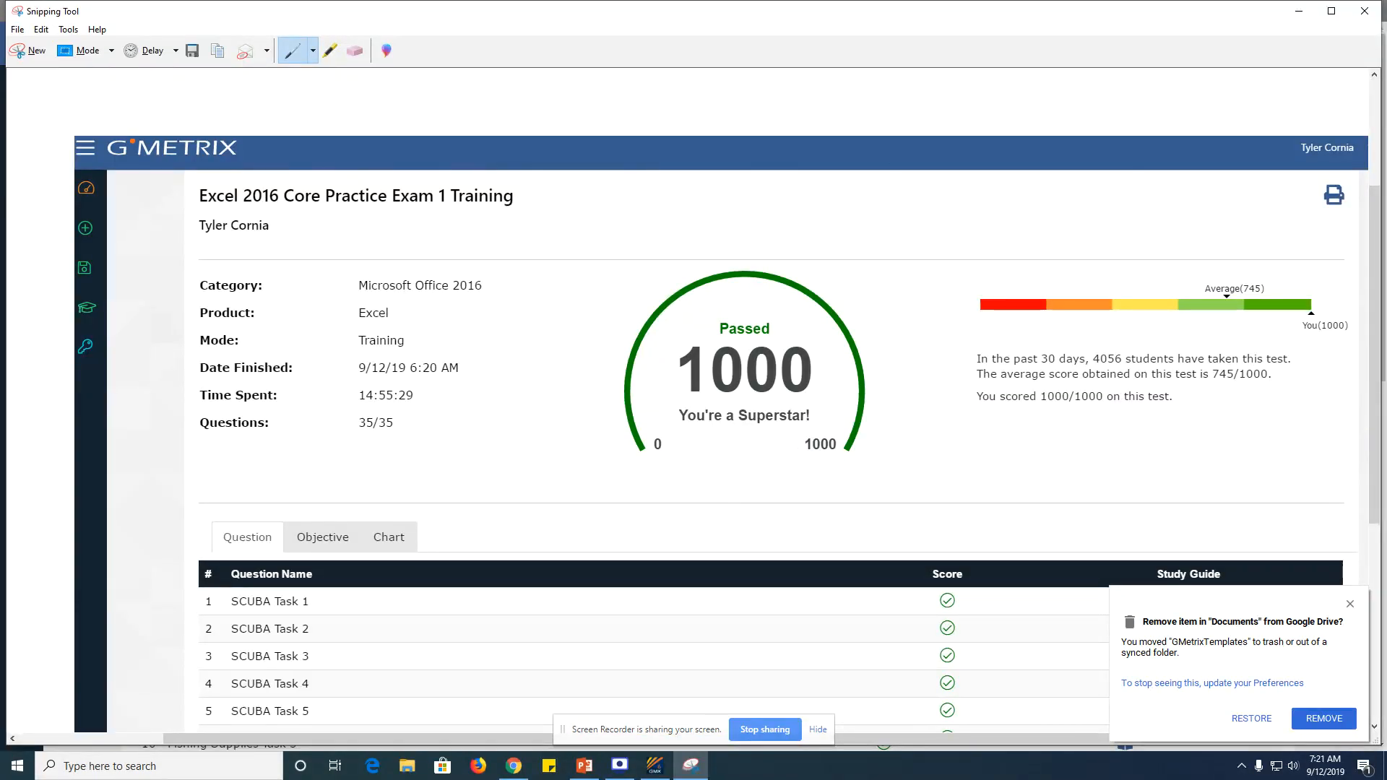